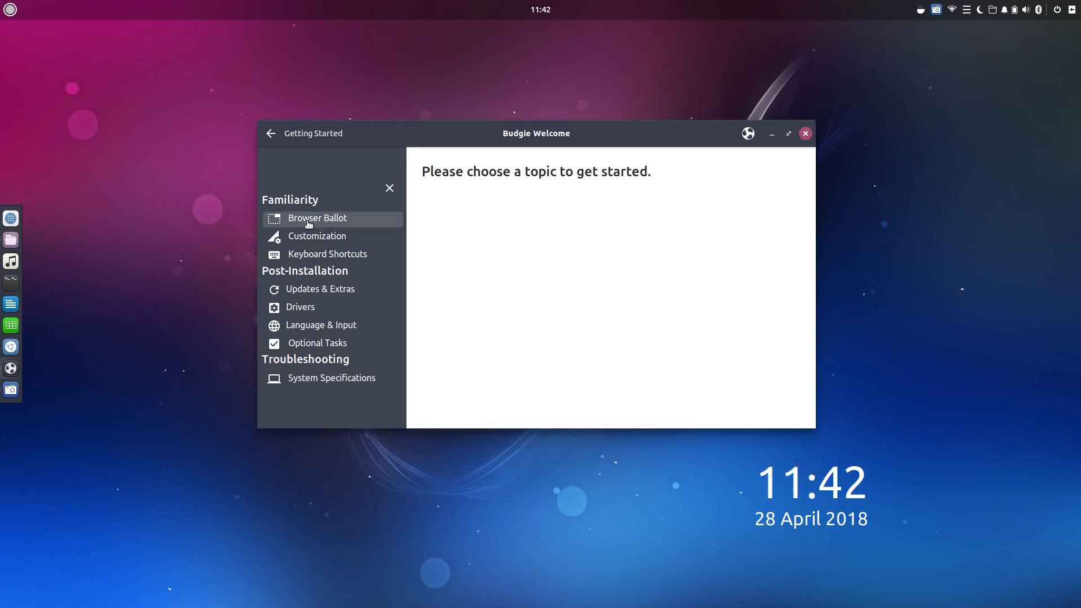
# Open the Browser Ballot topic and look through the web browsers offered for installation or removal.
pyautogui.click(309, 224)
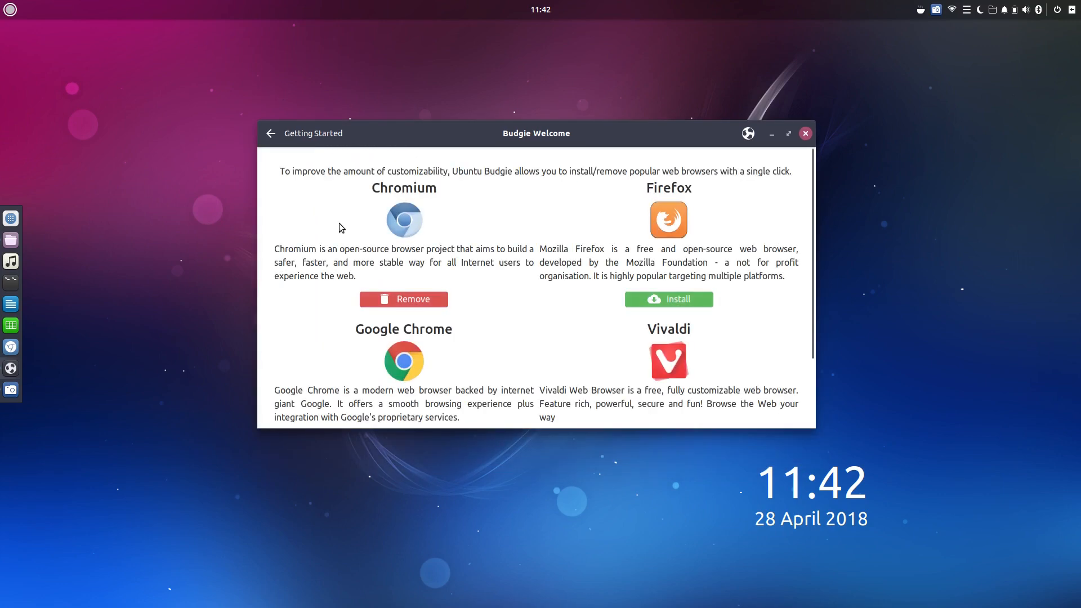
pyautogui.scroll(-3, 575, 245)
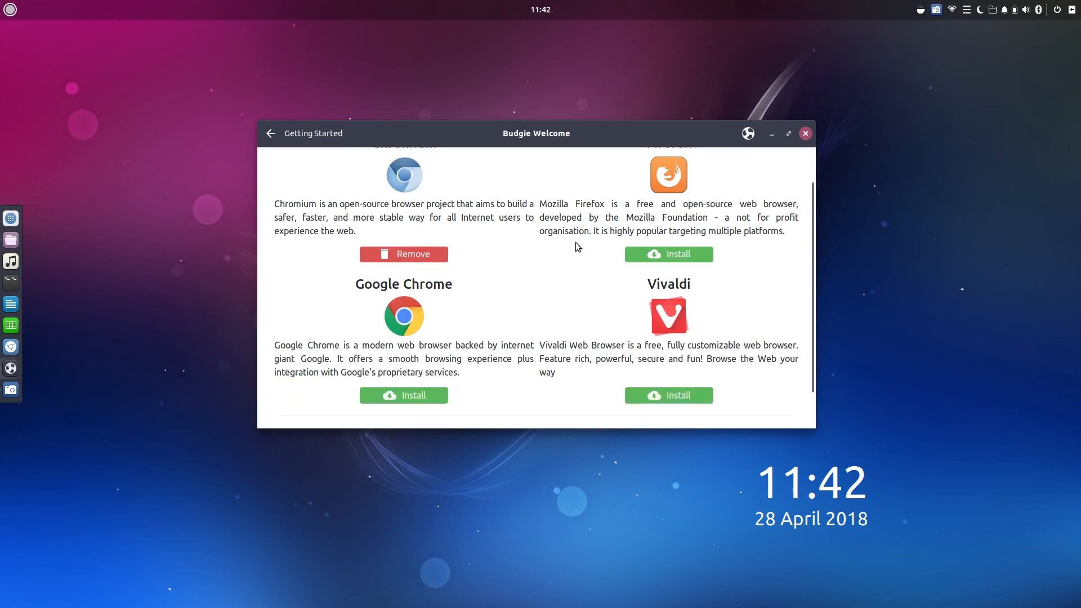
pyautogui.scroll(1, 577, 246)
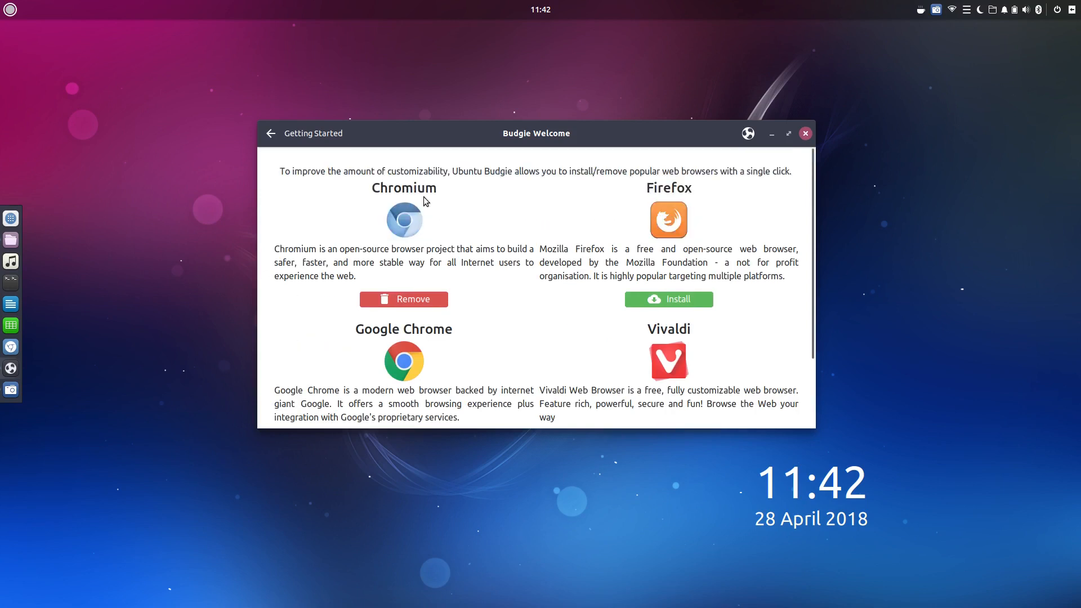
pyautogui.click(269, 136)
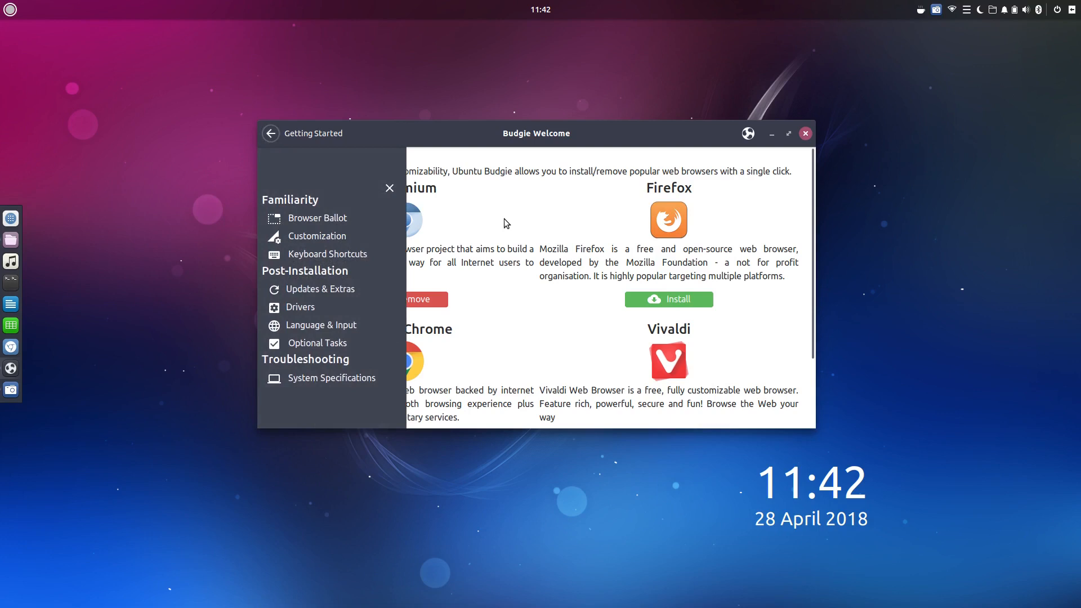
pyautogui.click(505, 198)
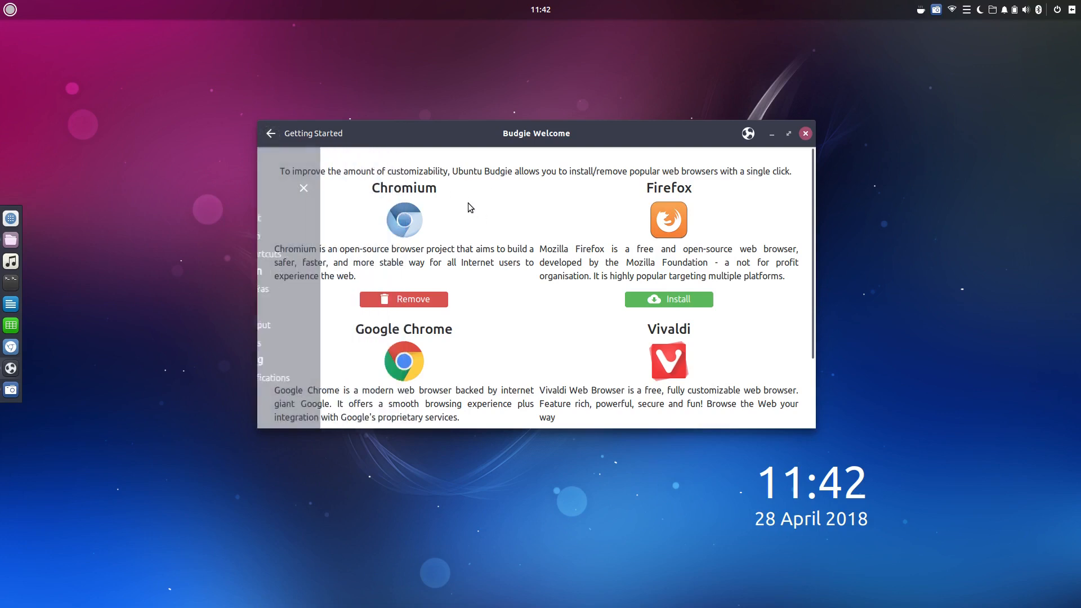
# Switch the Getting Started guide to the Customization topic and review its desktop settings entry.
pyautogui.click(271, 134)
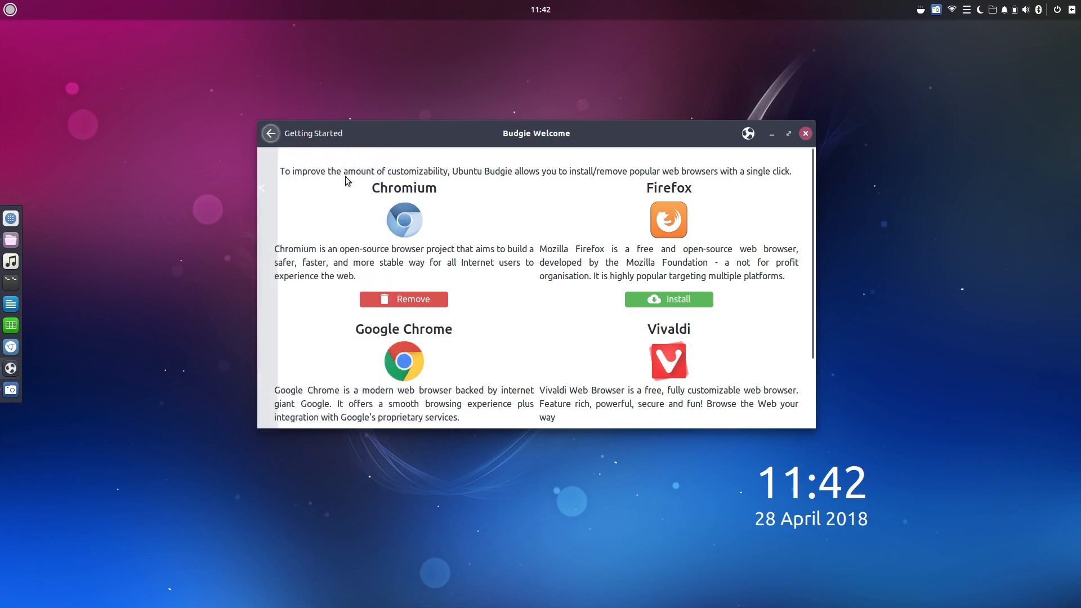
pyautogui.click(341, 236)
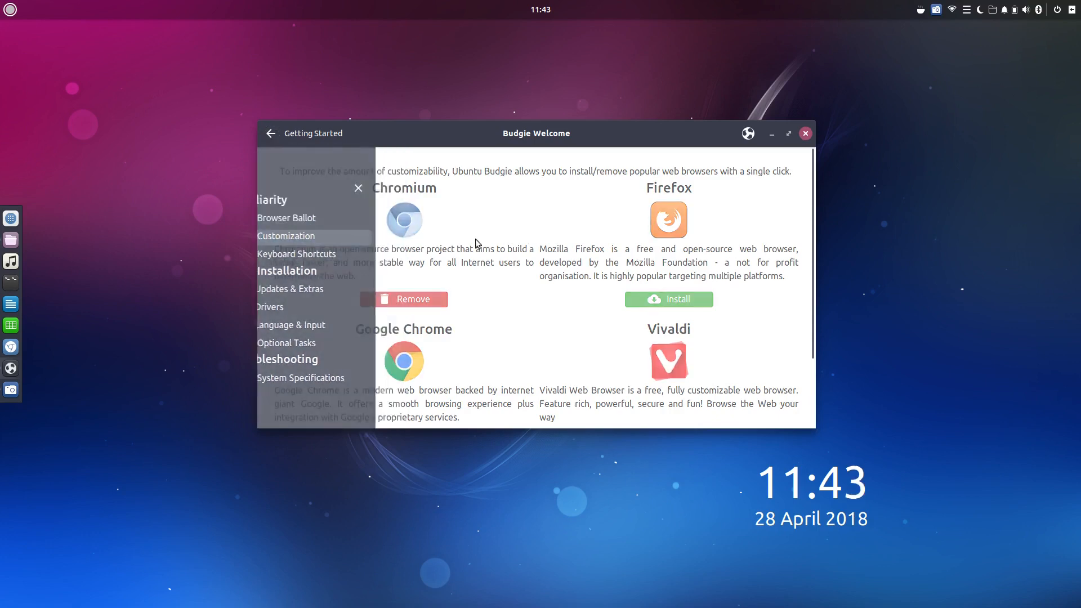
pyautogui.click(539, 230)
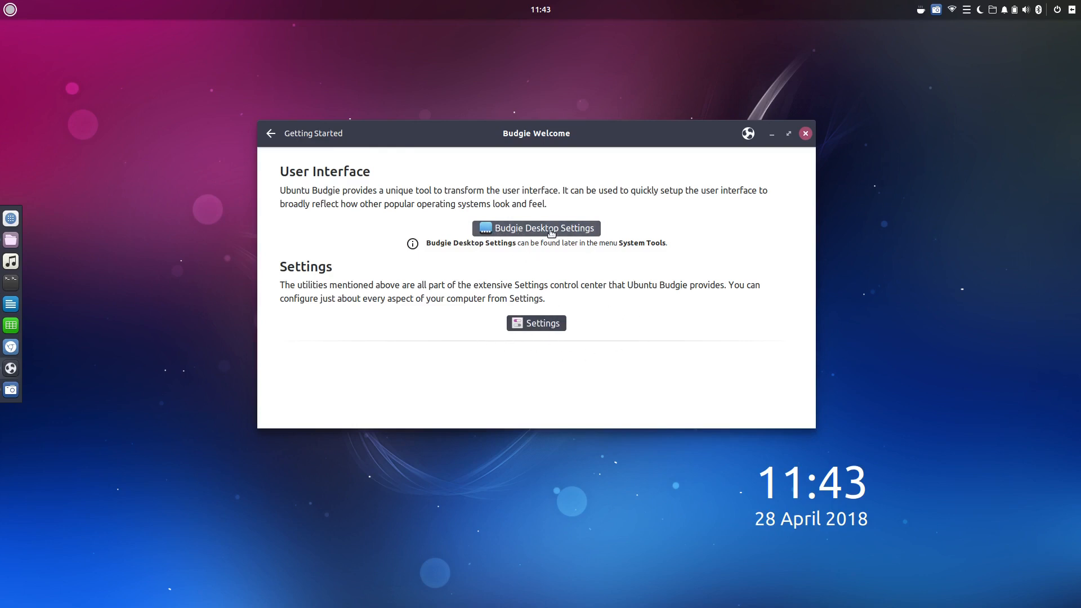
# Look through the full list of installed applications for the settings tools, and close the application menu.
pyautogui.click(8, 12)
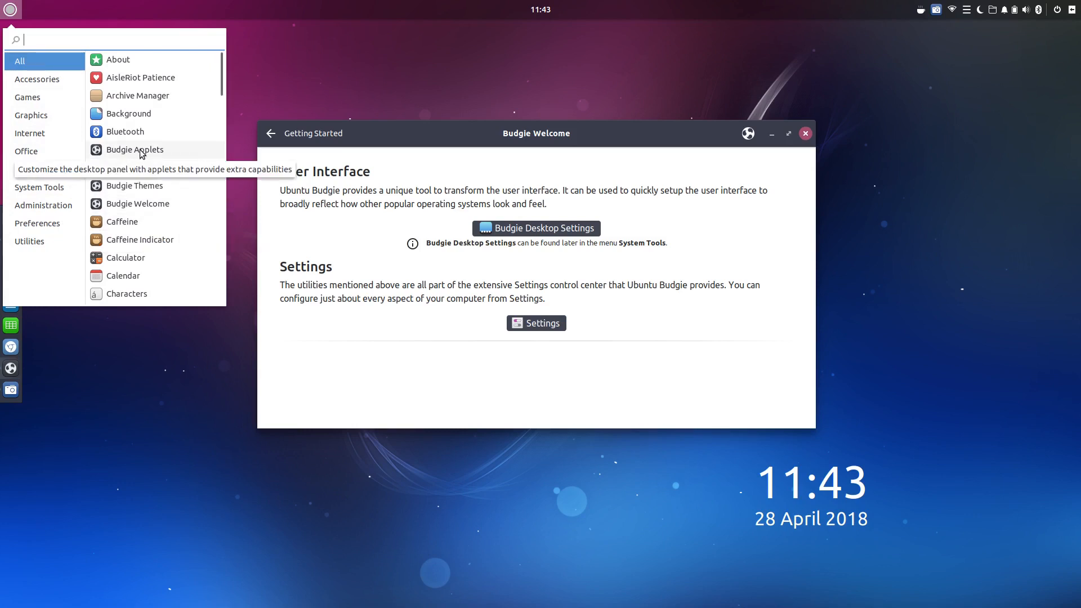
pyautogui.scroll(-8, 142, 154)
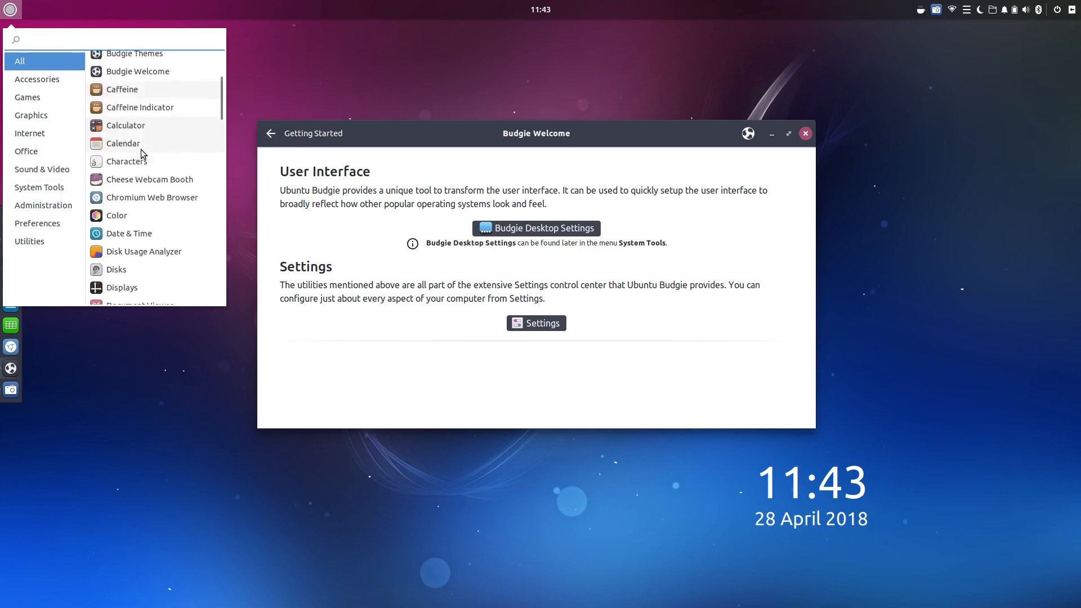
pyautogui.scroll(-15, 142, 153)
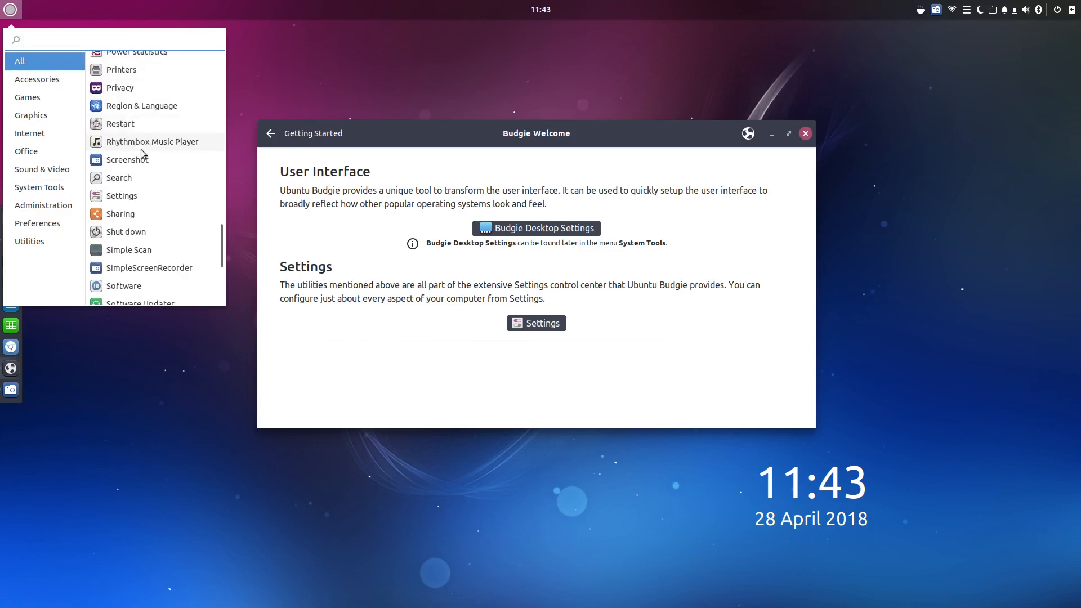
pyautogui.scroll(-5, 141, 149)
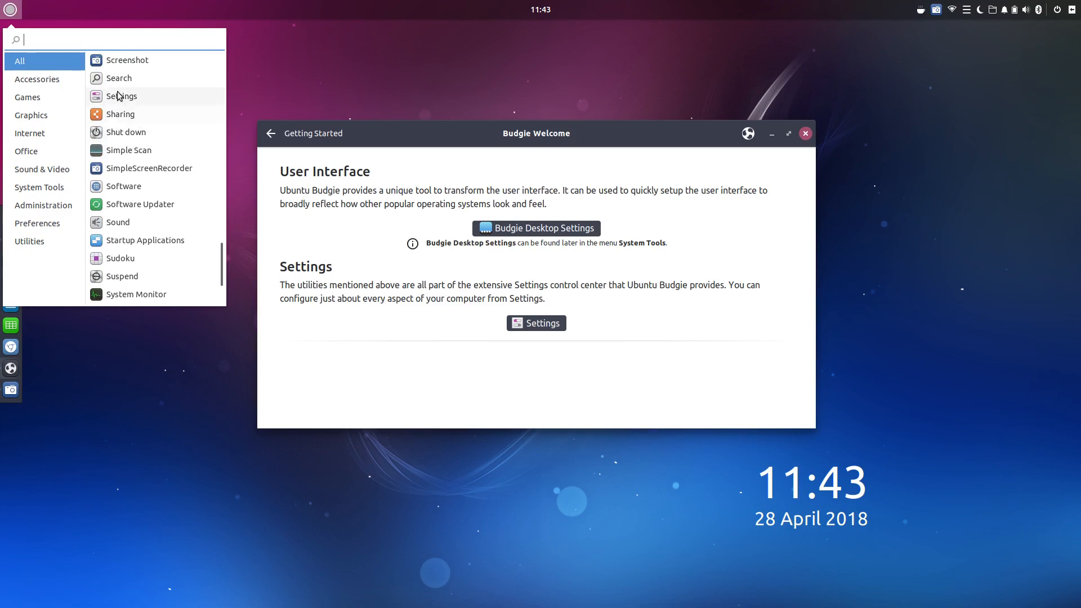
pyautogui.scroll(8, 109, 96)
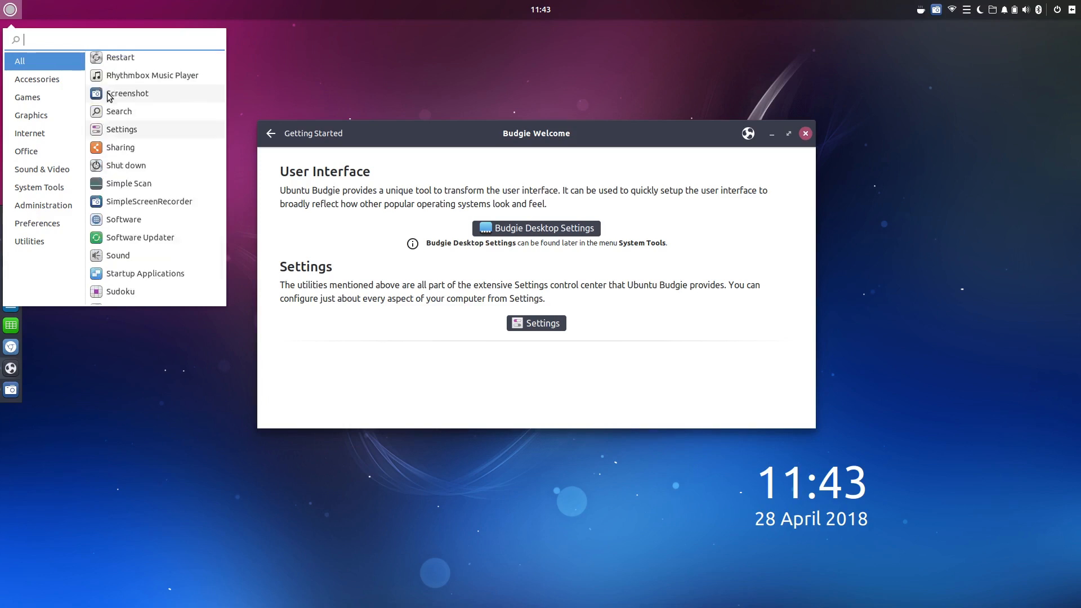
pyautogui.scroll(10, 136, 147)
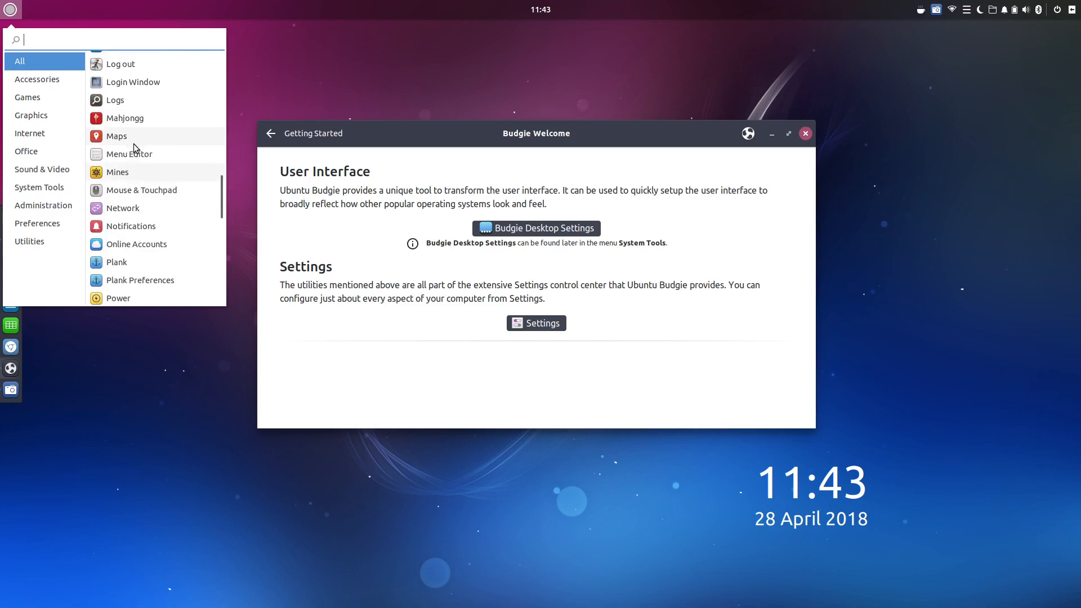
pyautogui.scroll(8, 137, 148)
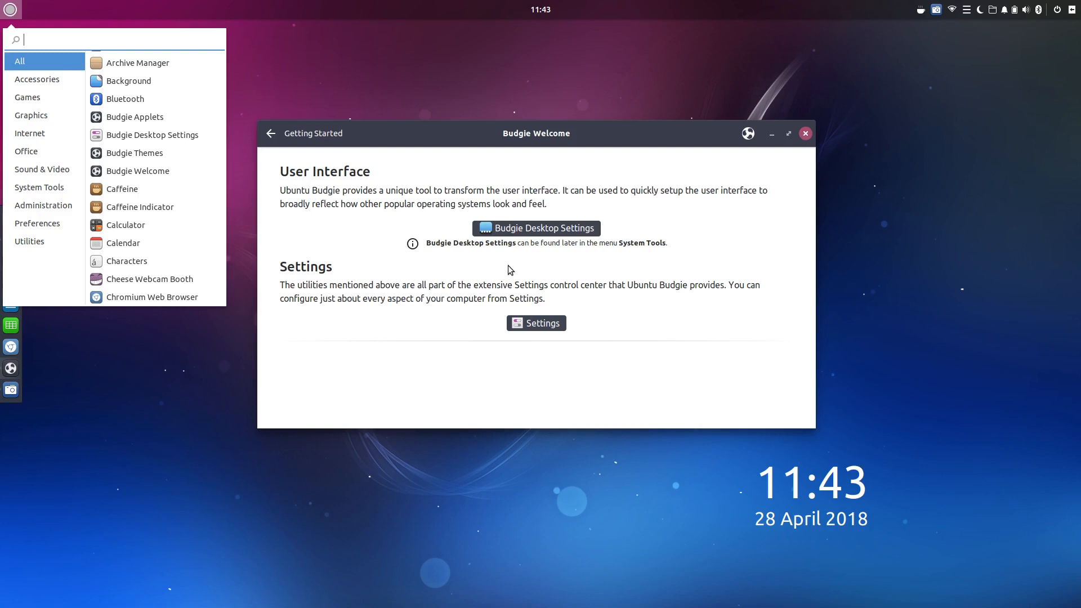
pyautogui.click(9, 9)
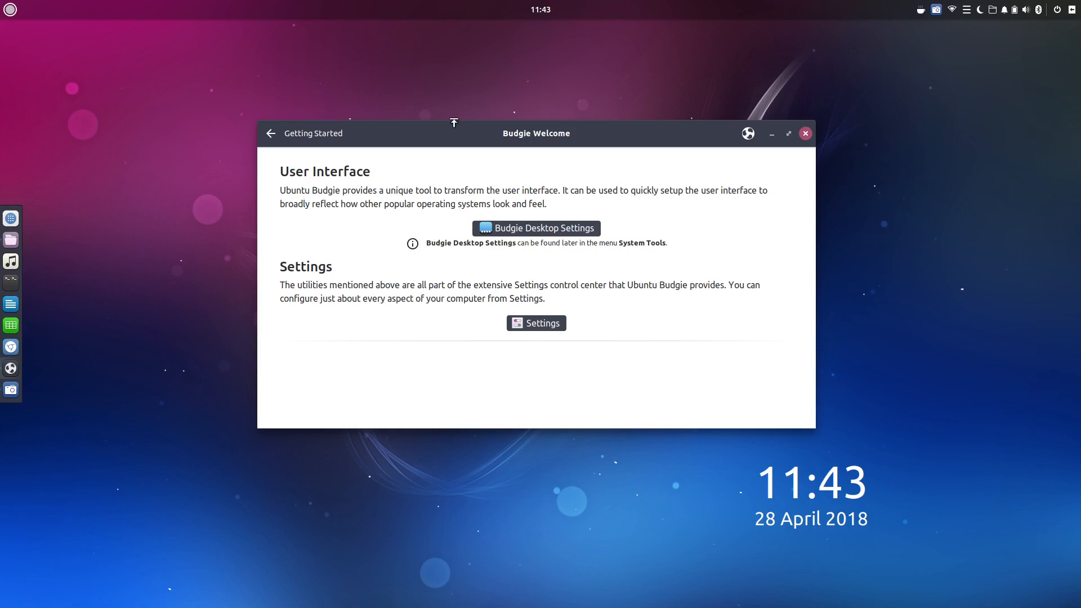
# Open Budgie Desktop Settings from the Customization page, try its shortcut in the applets sidebar, and close the window.
pyautogui.click(544, 231)
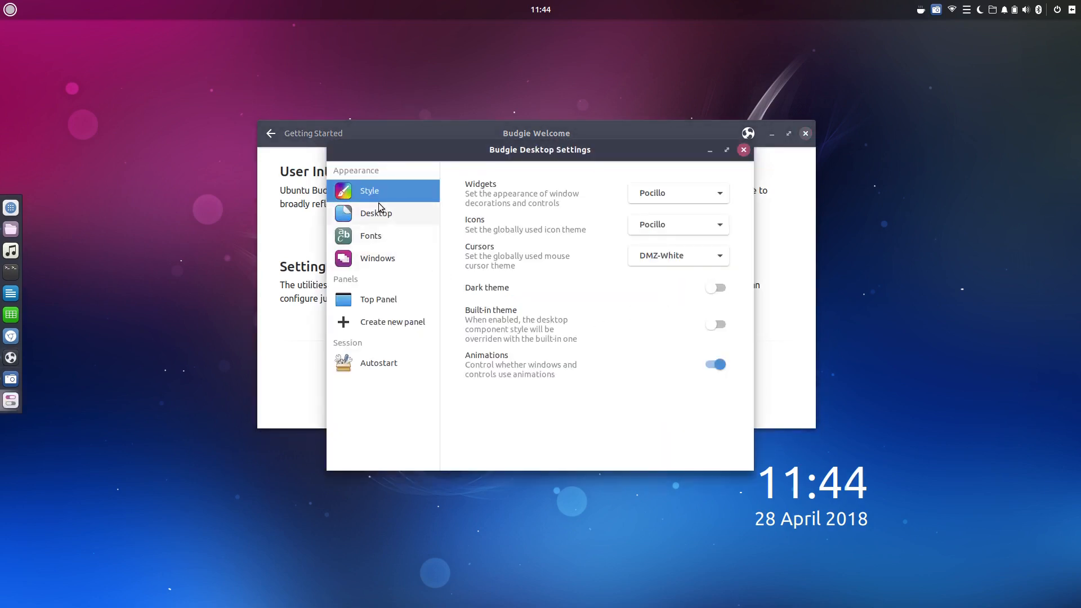
pyautogui.click(1076, 17)
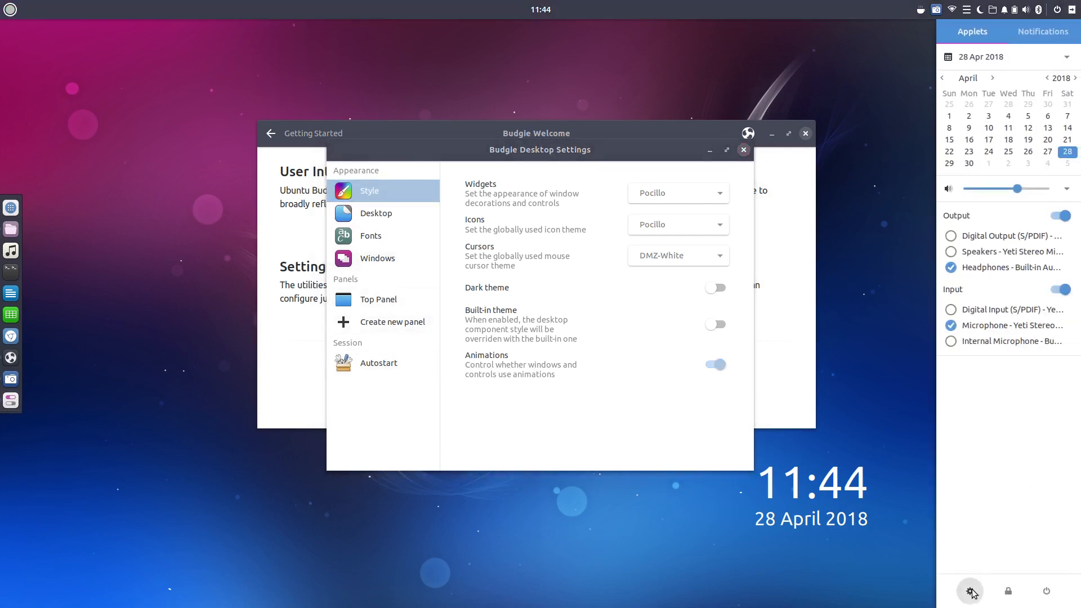
pyautogui.click(971, 592)
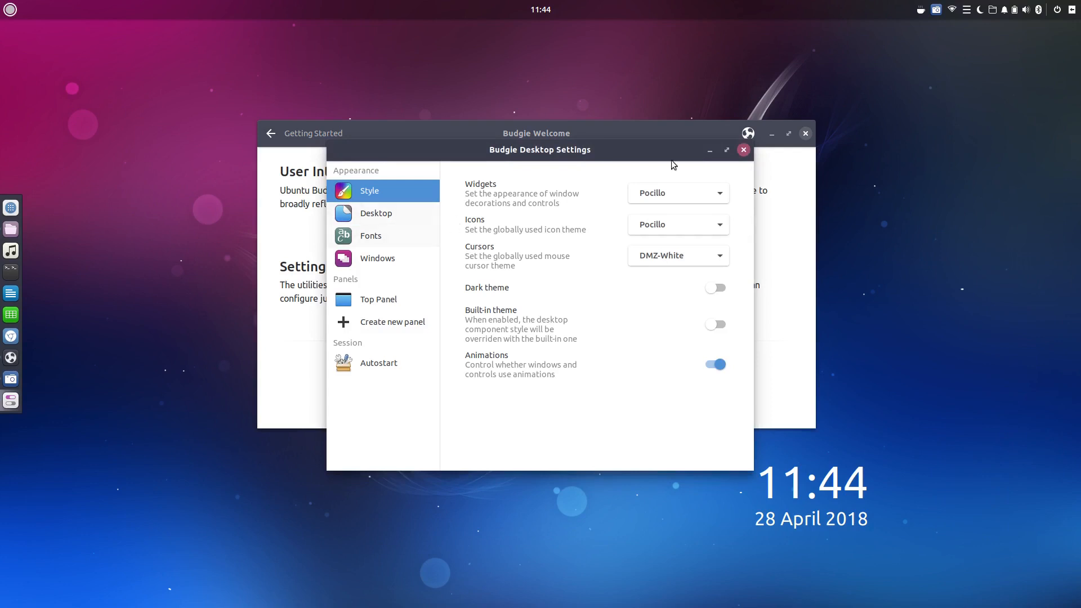
pyautogui.click(744, 150)
# Launch Budgie Desktop Settings from the applets sidebar alone and close it again.
pyautogui.click(1074, 16)
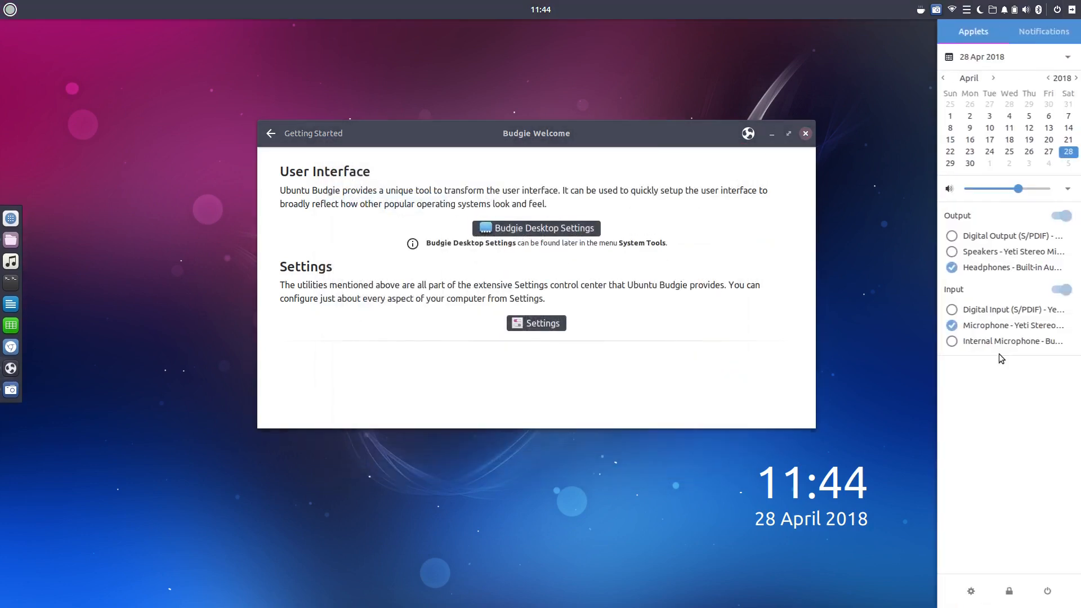
pyautogui.click(968, 591)
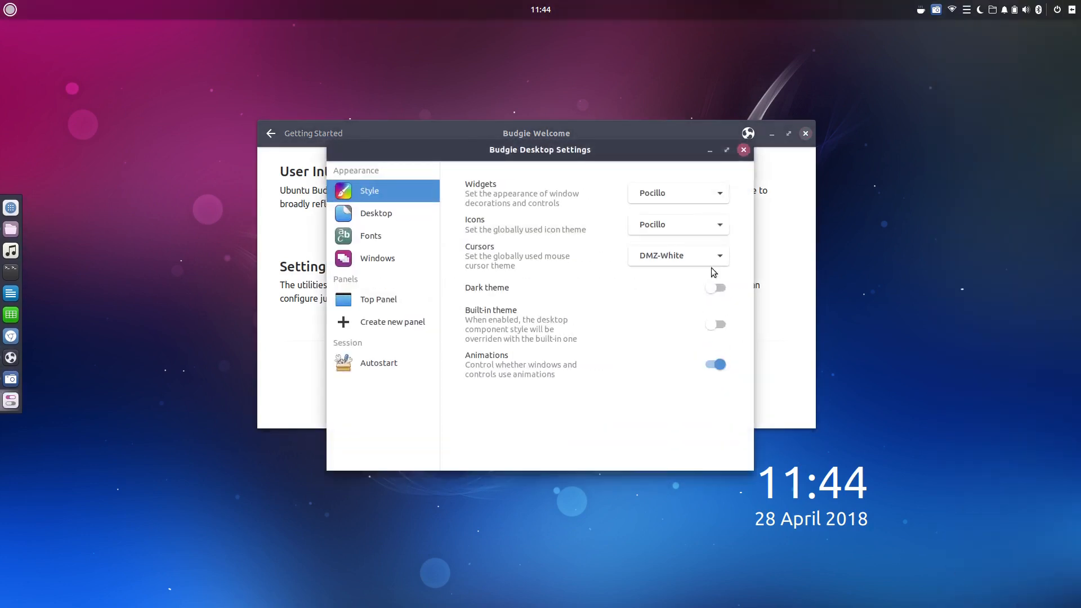
pyautogui.click(744, 149)
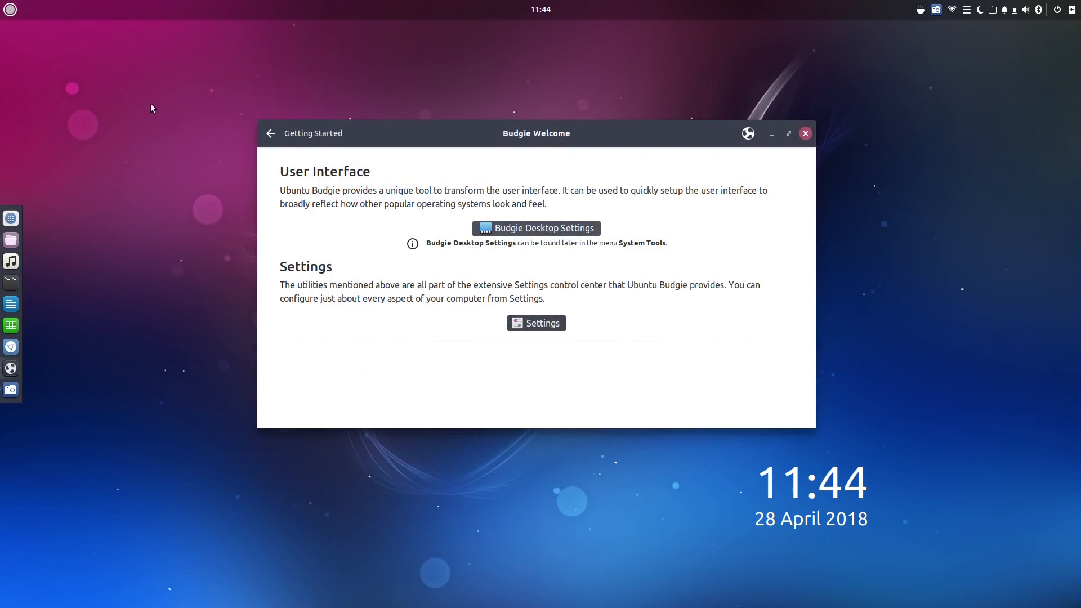
# Examine the System Tools, Administration and Preferences application categories for settings entries, and close the application menu.
pyautogui.click(10, 10)
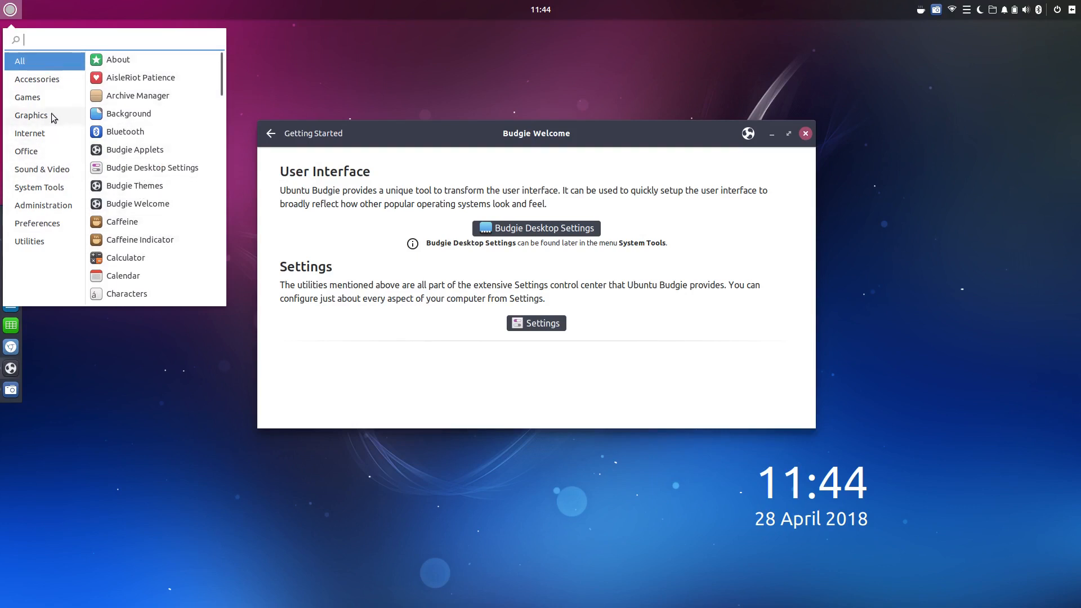
pyautogui.click(37, 194)
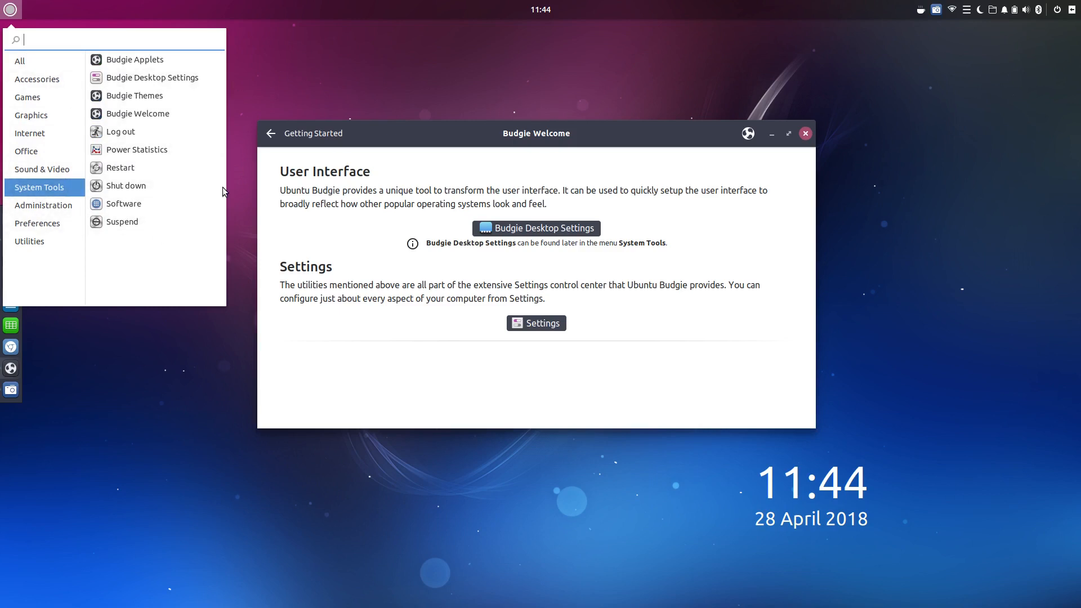
pyautogui.click(44, 206)
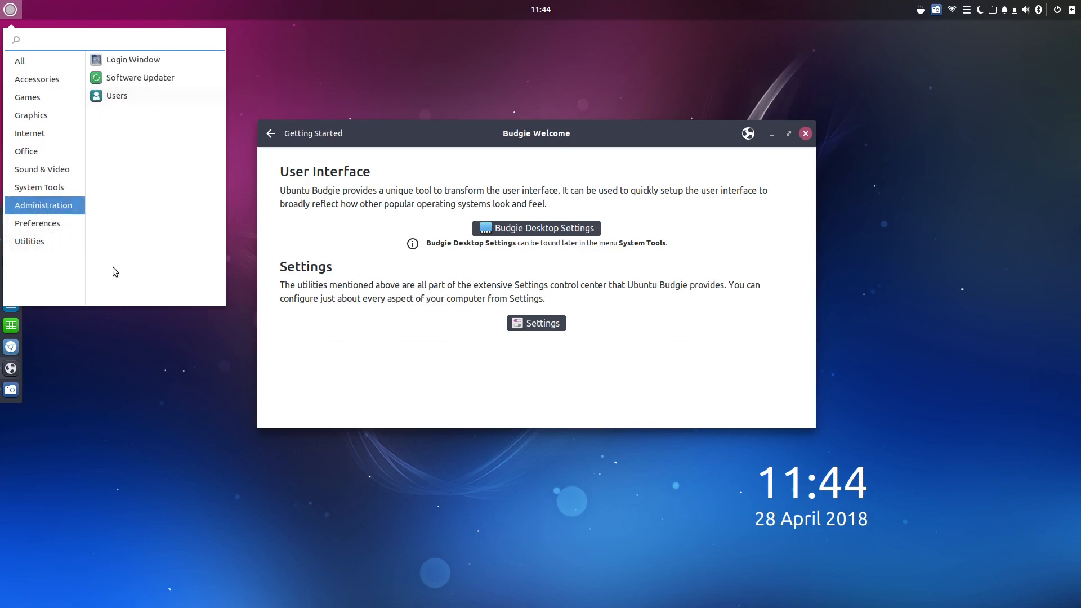
pyautogui.click(65, 188)
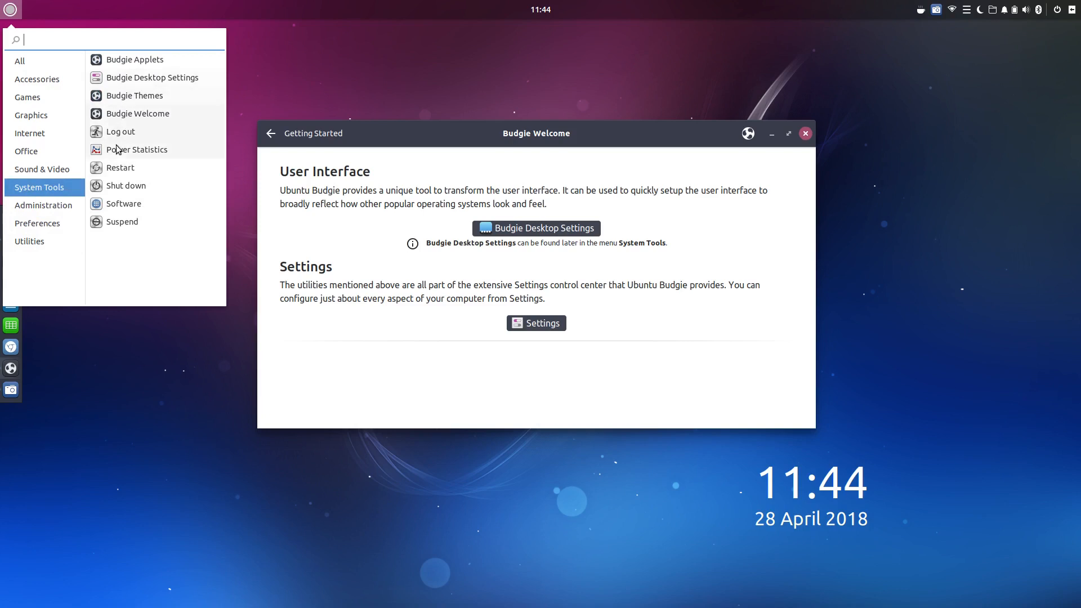
pyautogui.click(33, 225)
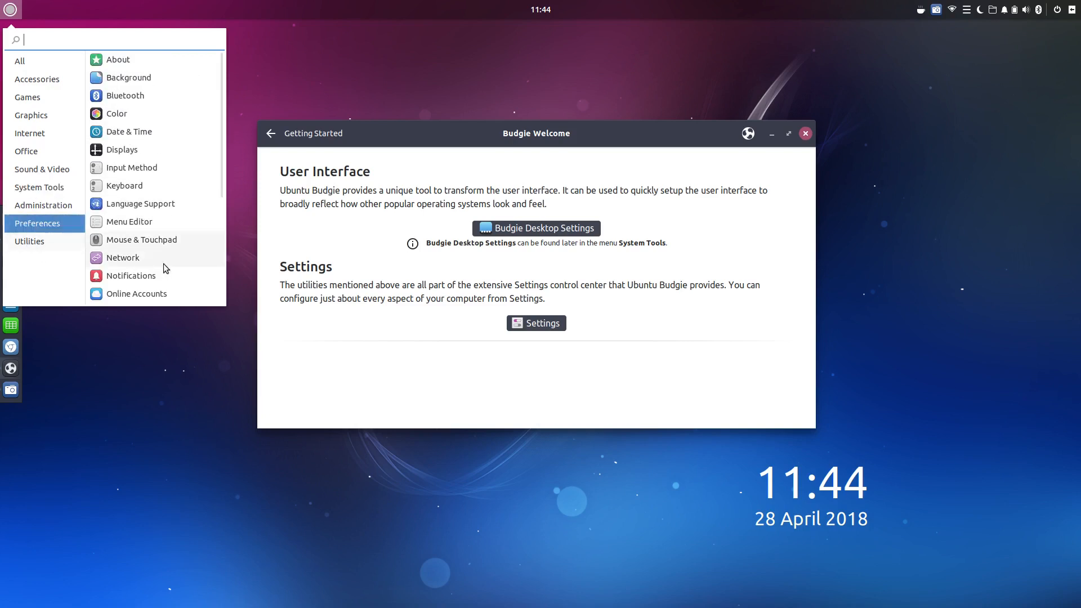
pyautogui.scroll(-5, 147, 236)
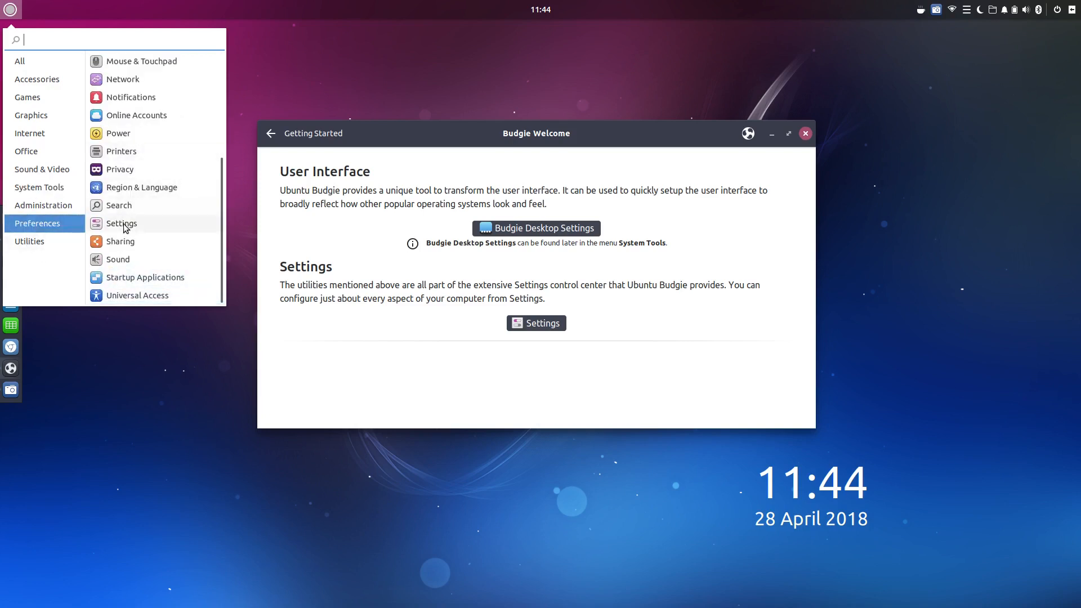
pyautogui.click(10, 9)
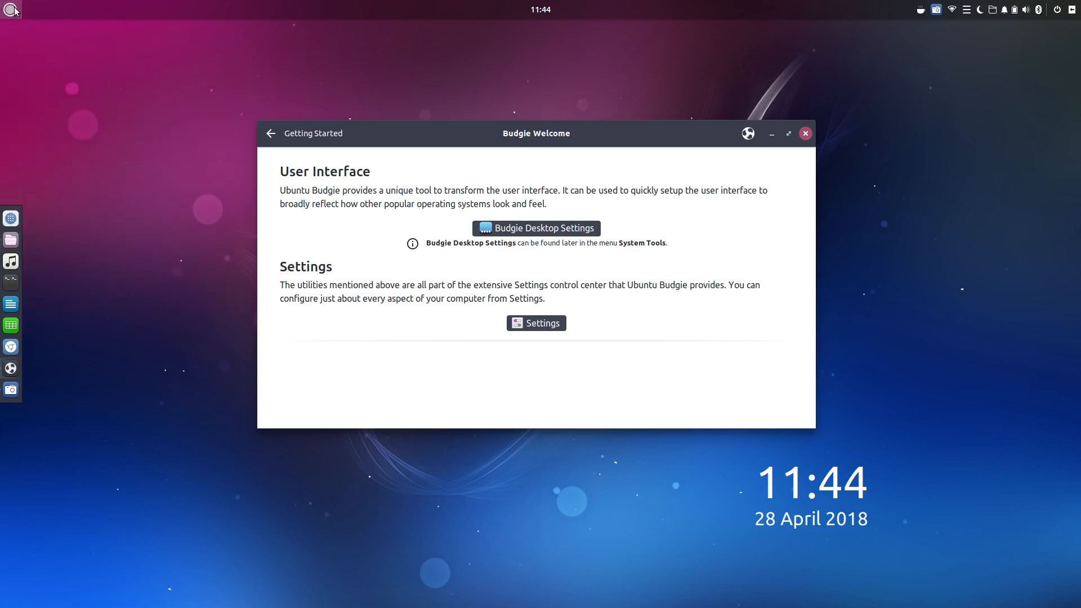
# Open the system Settings from the Customization page and look through its list of categories.
pyautogui.click(544, 325)
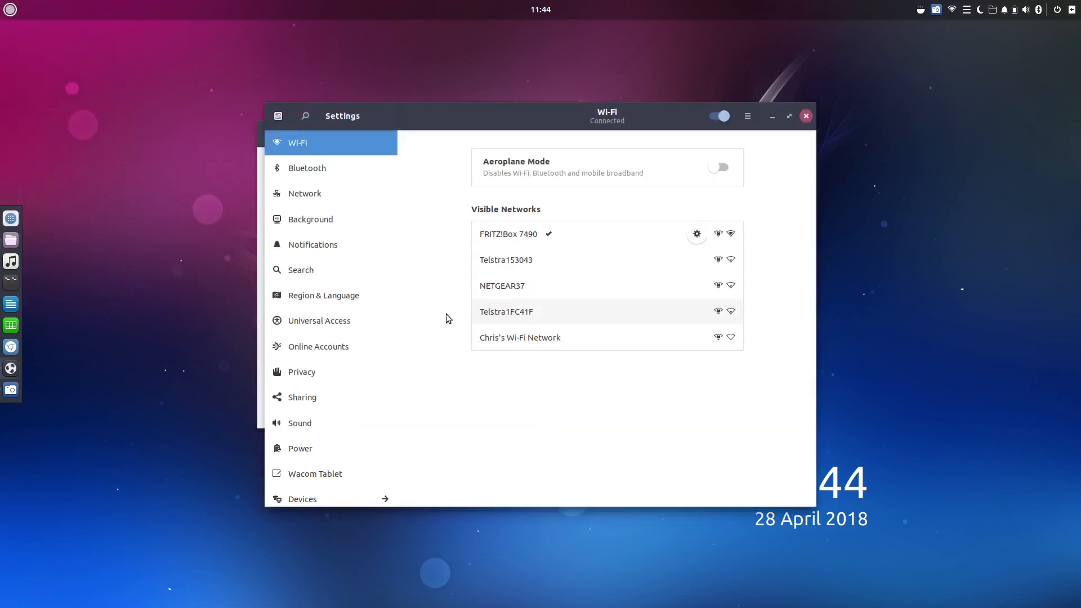
pyautogui.scroll(-1, 344, 331)
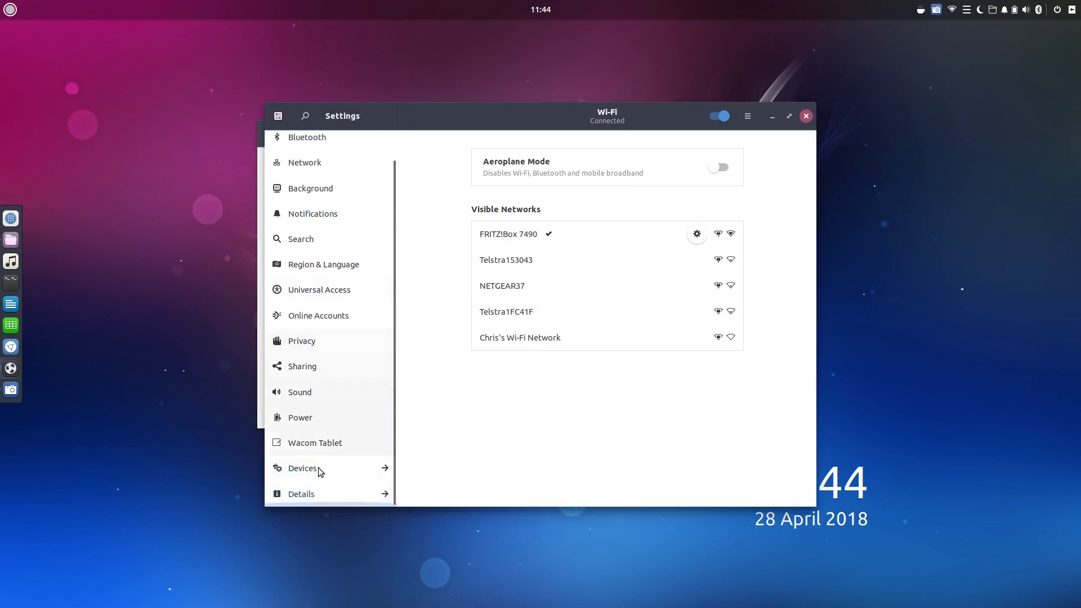
pyautogui.scroll(1, 316, 386)
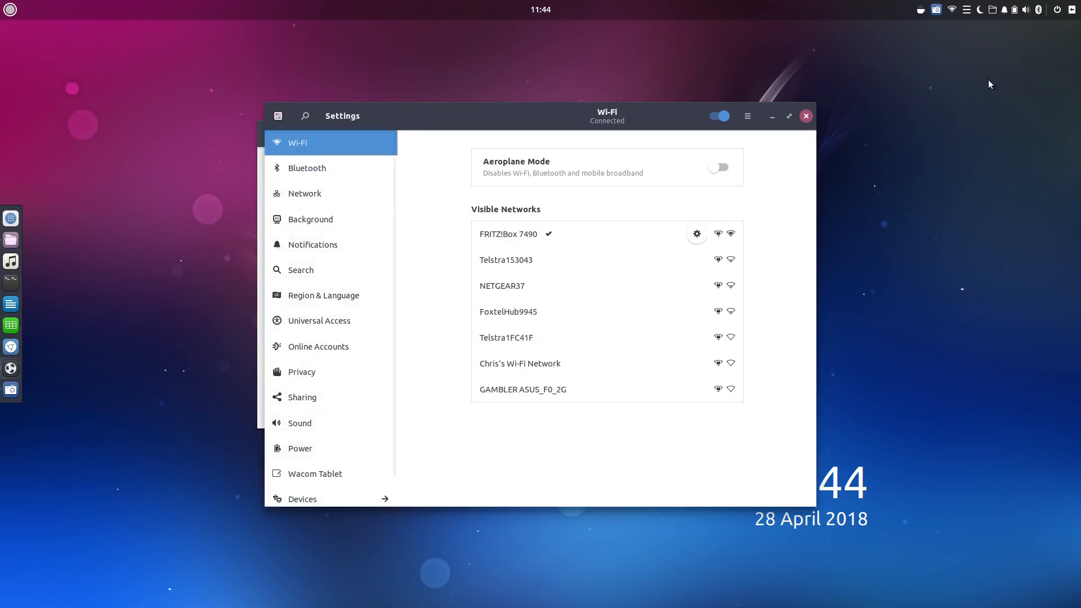
# Bring up Budgie Desktop Settings over the system Settings window for comparison, and close it.
pyautogui.click(1072, 10)
pyautogui.click(970, 591)
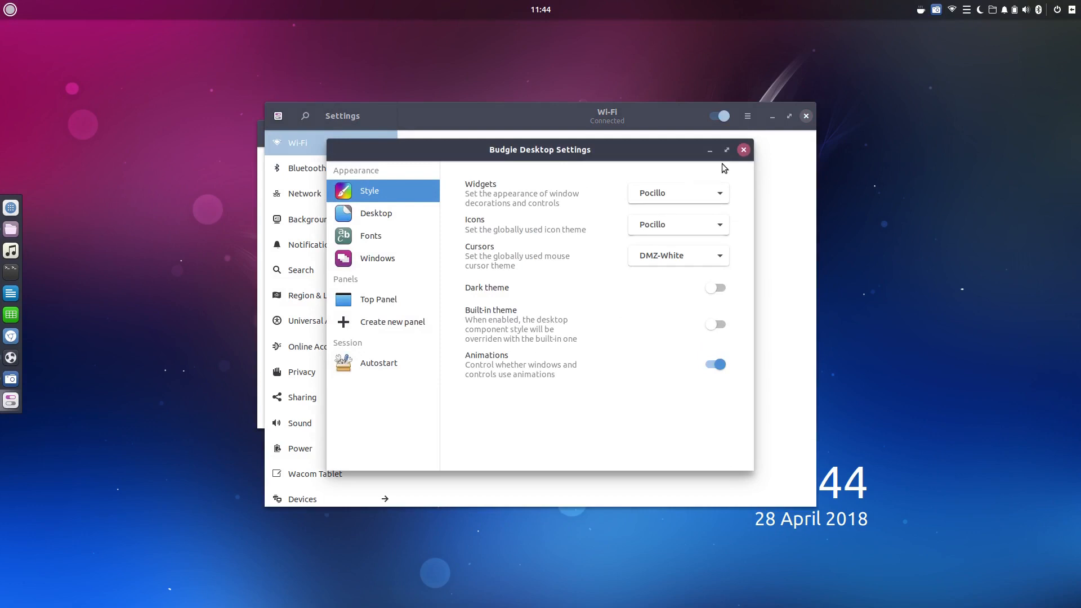
pyautogui.click(744, 150)
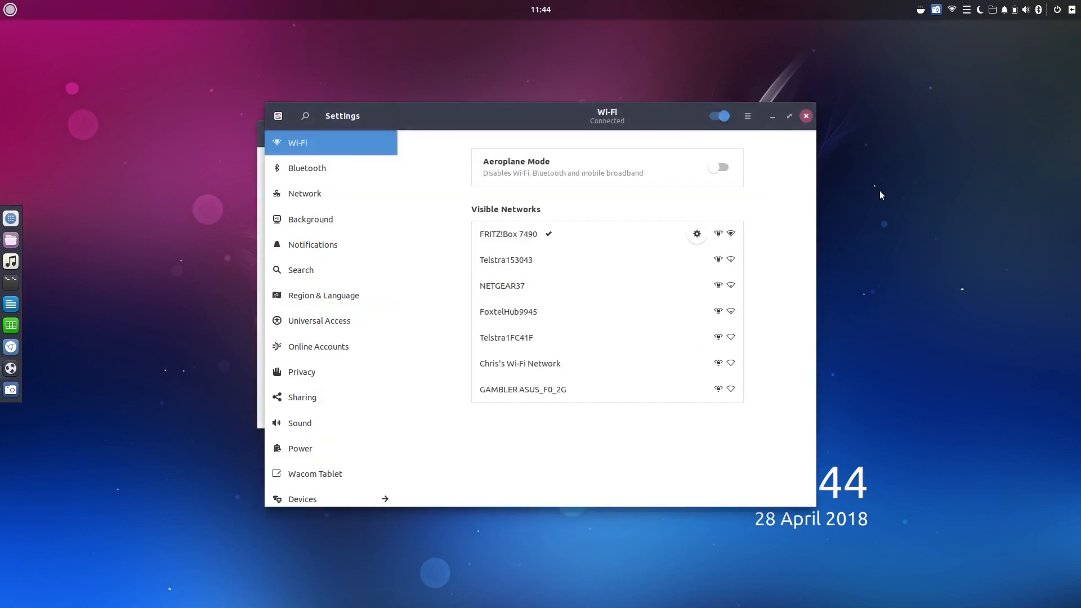
# Close the system Settings window and reopen it from the Customization page.
pyautogui.click(806, 117)
pyautogui.click(542, 321)
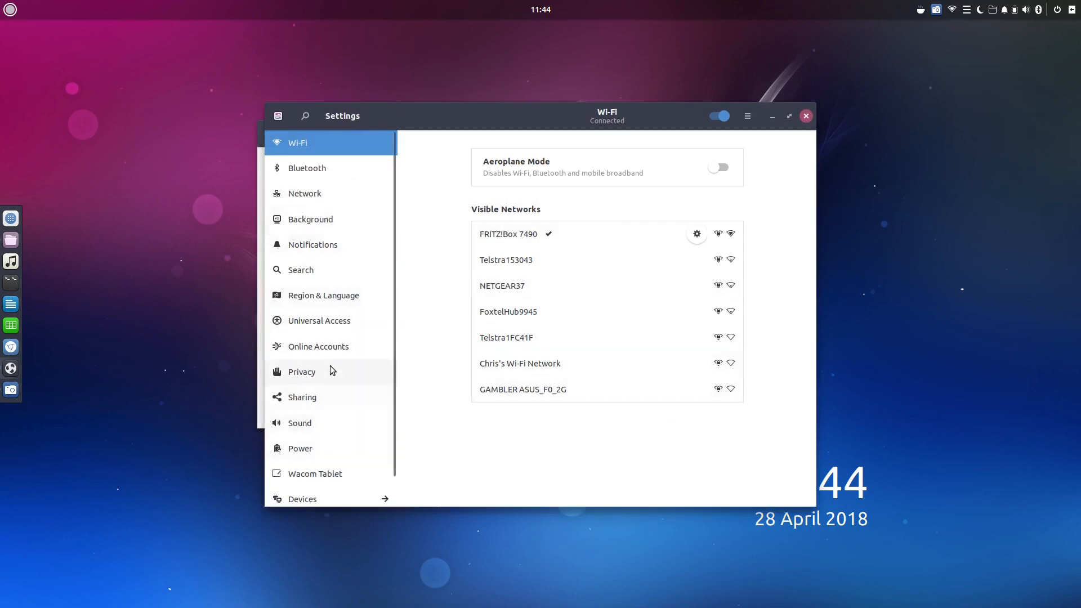
# Look over the category list in the system Settings window and close the window.
pyautogui.scroll(-1, 331, 380)
pyautogui.scroll(1, 331, 384)
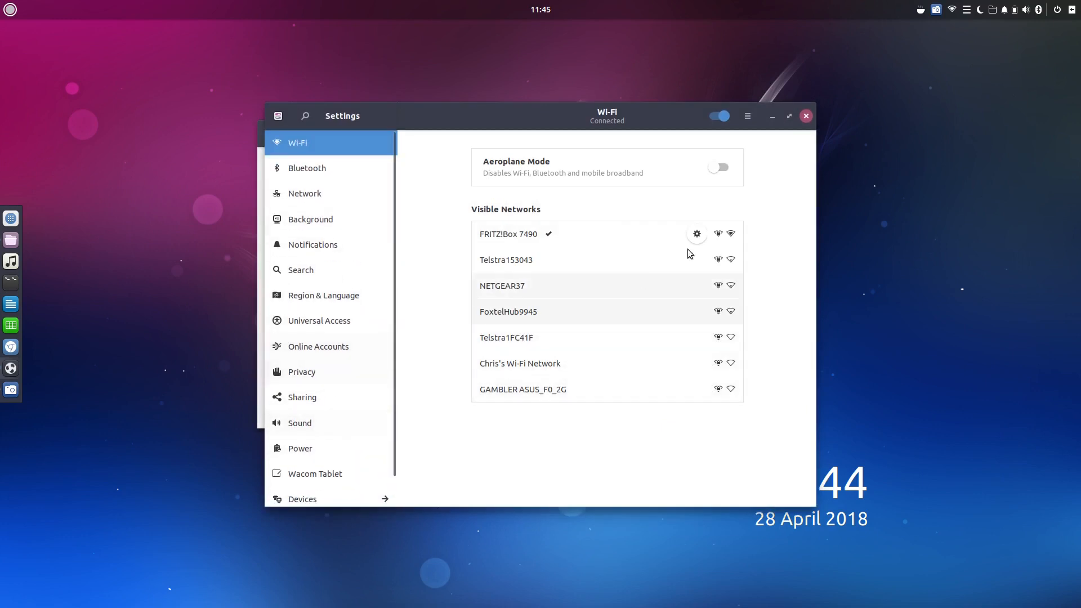
pyautogui.click(808, 116)
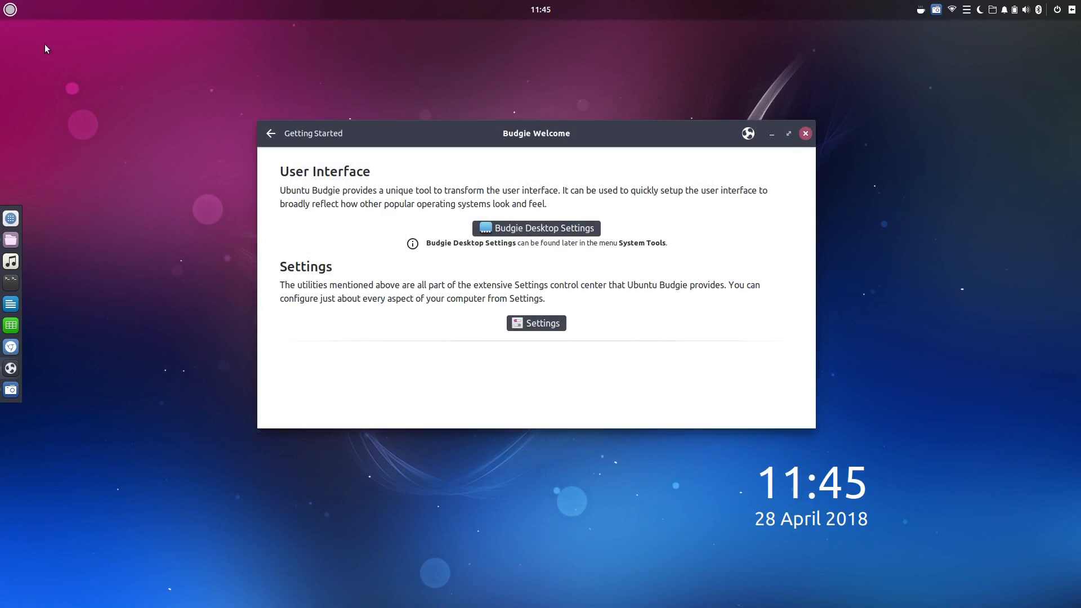
# Examine the individual settings entries in the Preferences category of the application menu, and close the menu.
pyautogui.click(11, 9)
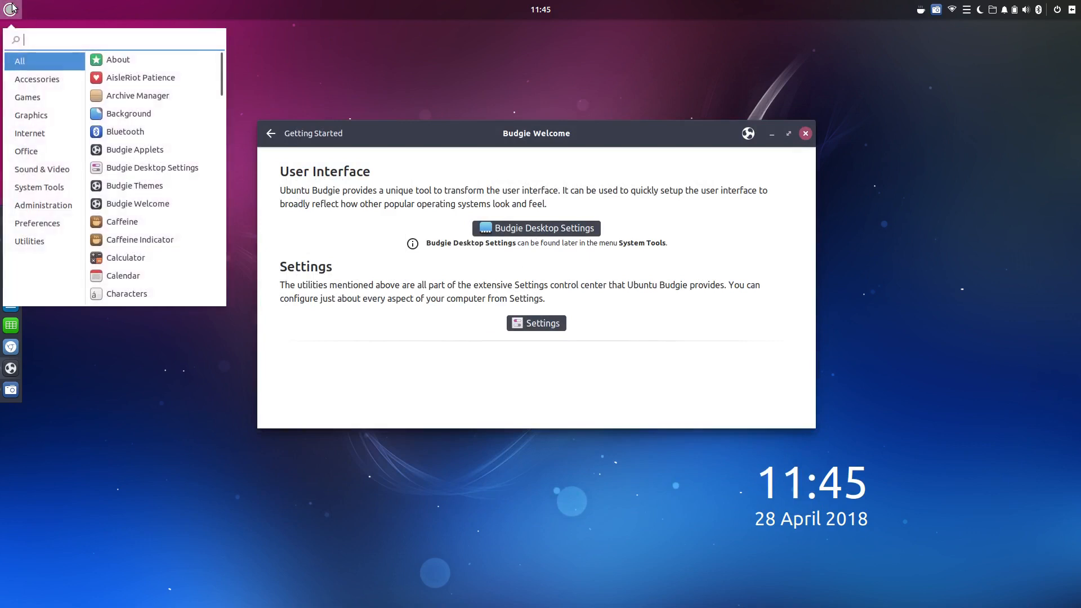
pyautogui.click(30, 225)
pyautogui.scroll(-5, 161, 214)
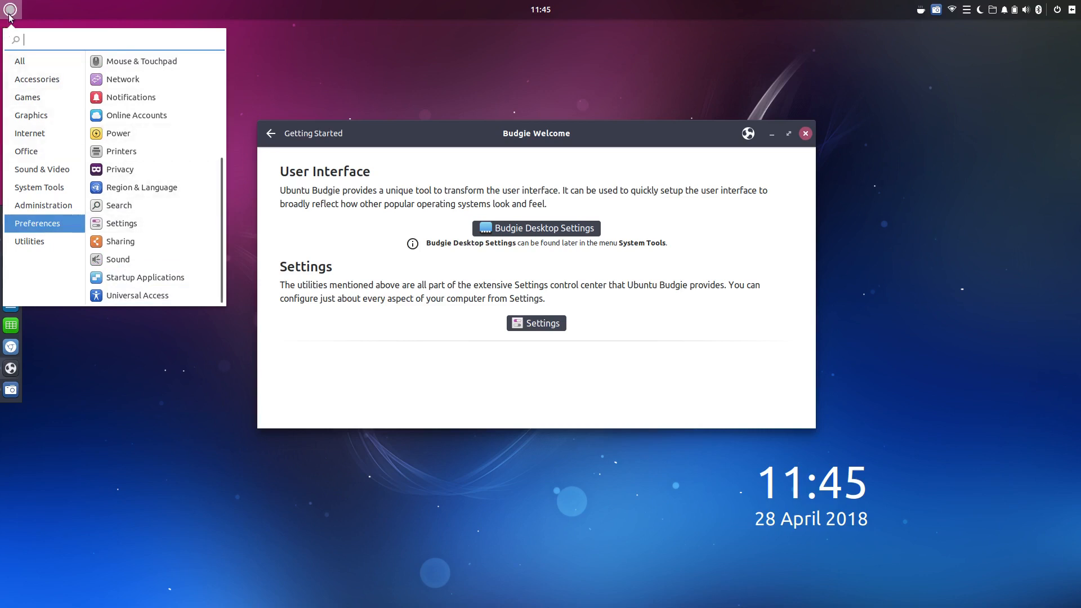
pyautogui.click(329, 238)
# Open the Keyboard Shortcuts page of the welcome guide and maximize its window.
pyautogui.click(270, 134)
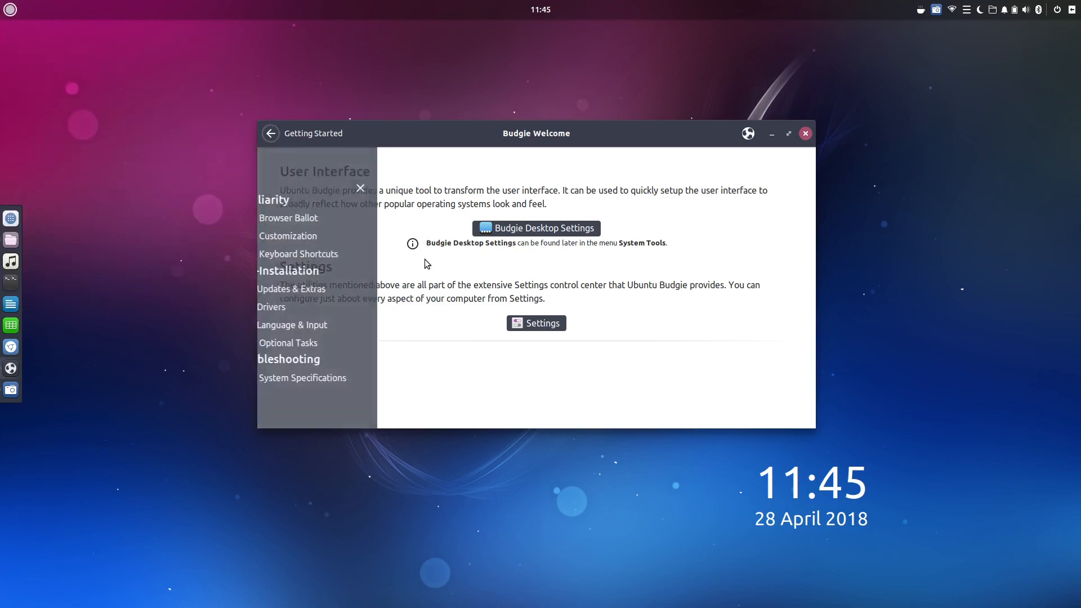
pyautogui.click(341, 253)
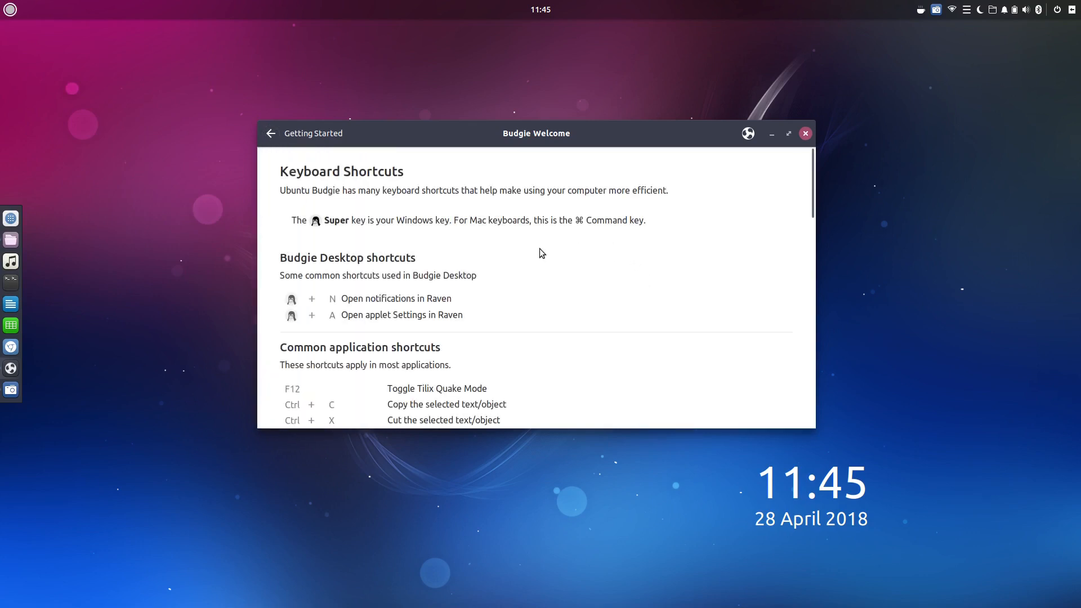
pyautogui.moveTo(576, 133); pyautogui.dragTo(577, 4)
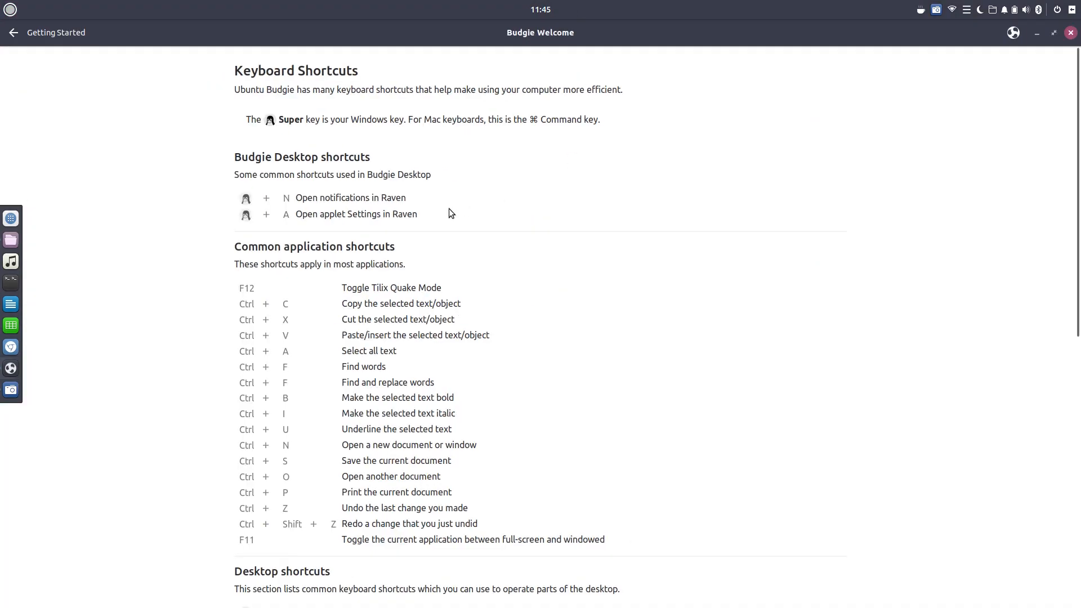
# Read through the application, desktop and window shortcut lists on the Keyboard Shortcuts page, and return to its beginning.
pyautogui.scroll(-5, 469, 271)
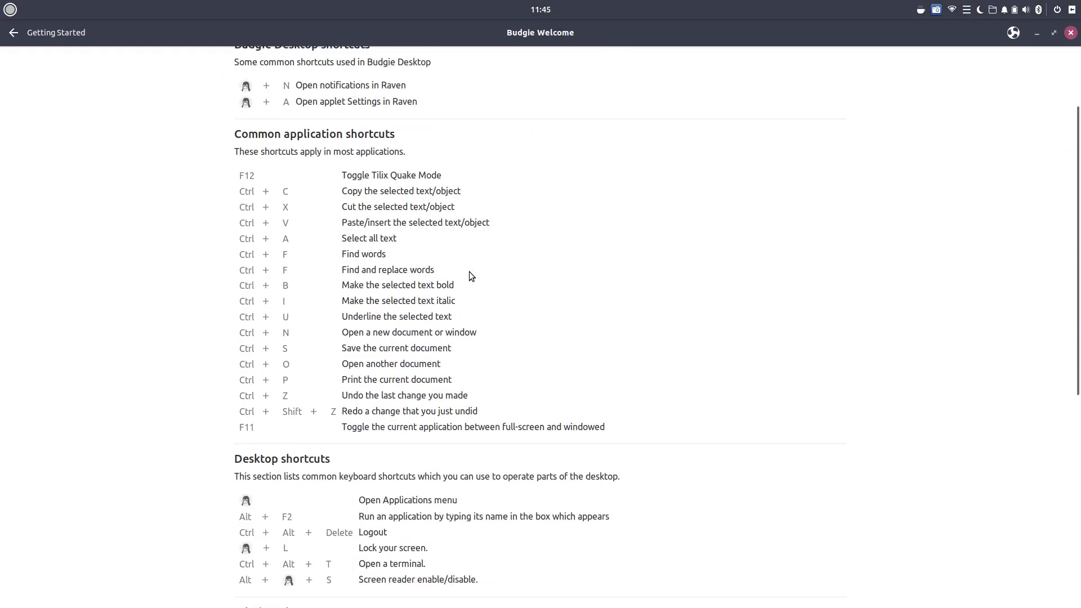
pyautogui.scroll(-3, 468, 278)
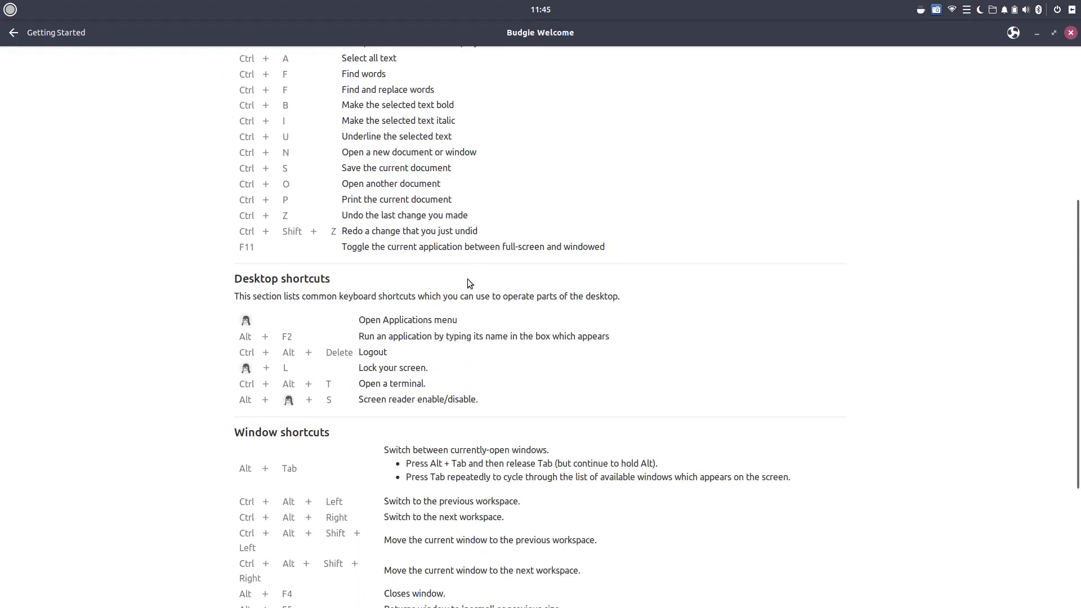
pyautogui.scroll(-3, 467, 279)
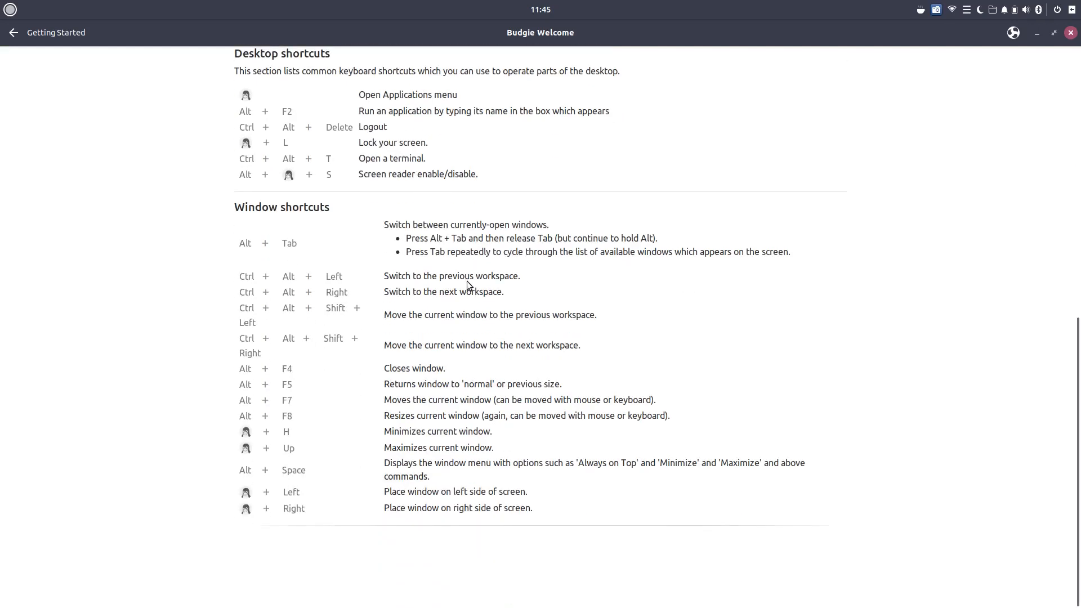
pyautogui.scroll(2, 468, 282)
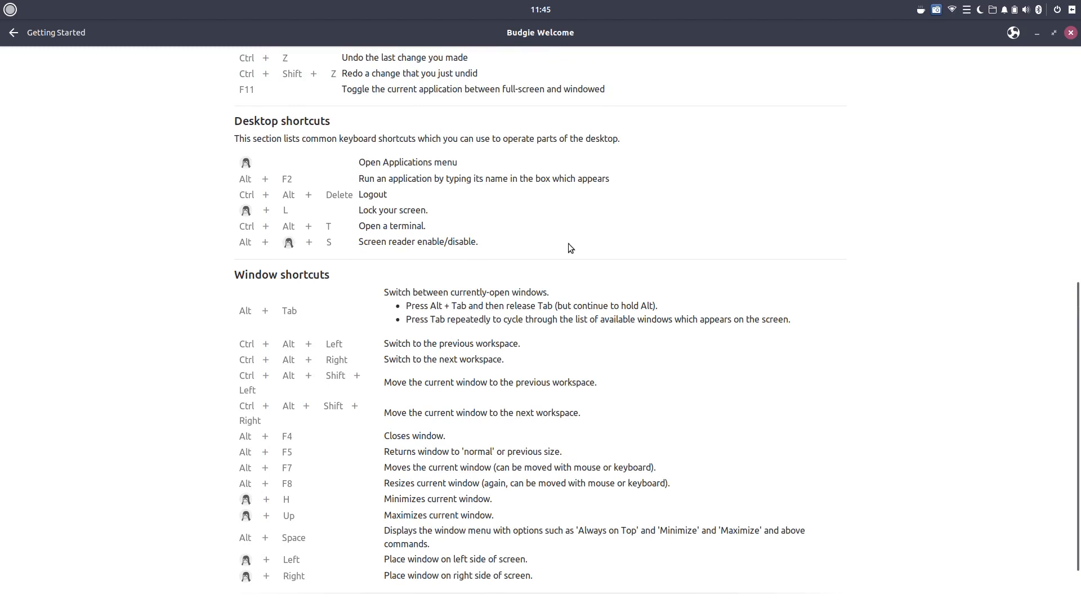
pyautogui.scroll(-2, 542, 255)
pyautogui.scroll(3, 542, 255)
pyautogui.scroll(10, 543, 256)
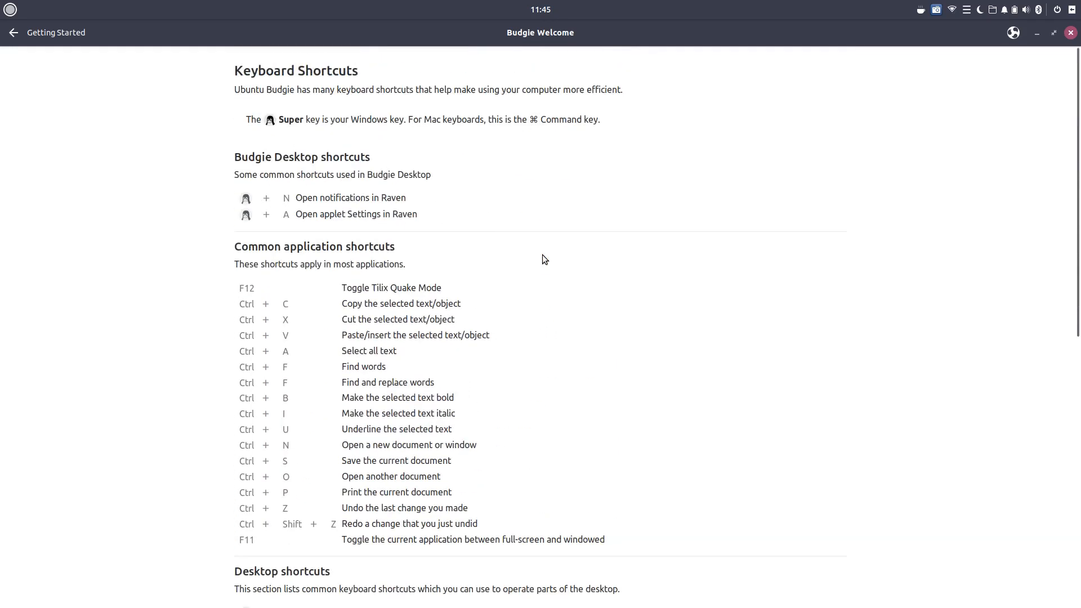
# Restore the welcome window to its smaller size and review the Software Updater and Restricted Extras sections of Updates & Extras.
pyautogui.click(20, 34)
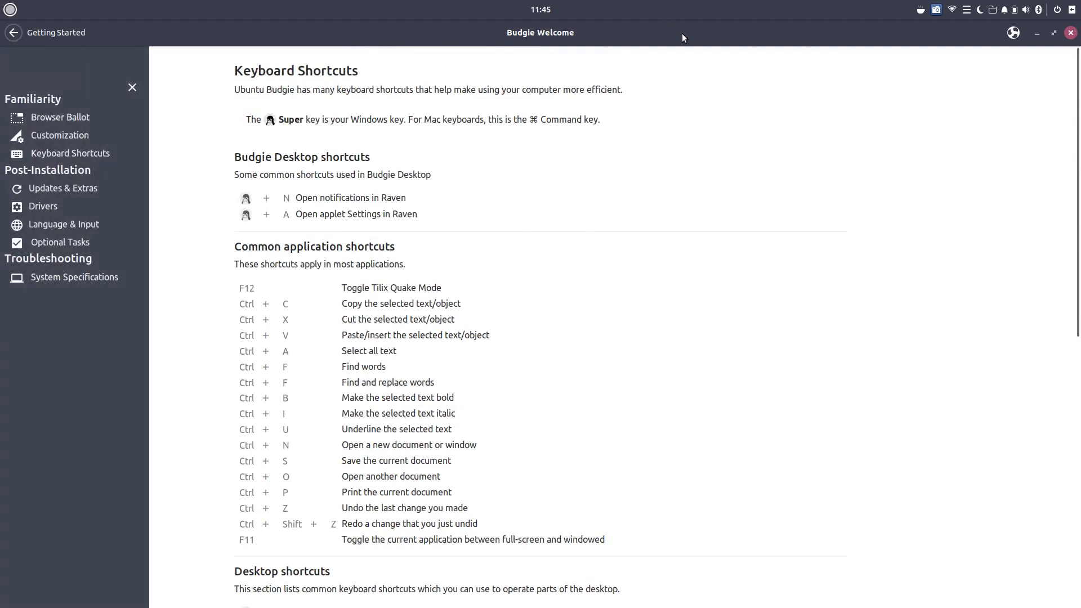
pyautogui.doubleClick(667, 25)
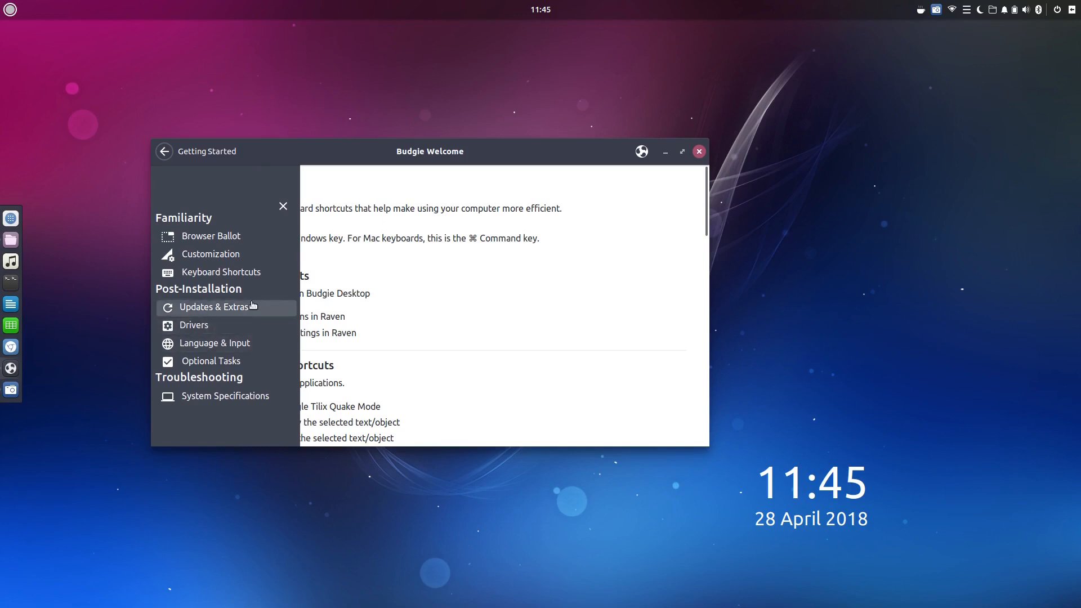
pyautogui.click(209, 311)
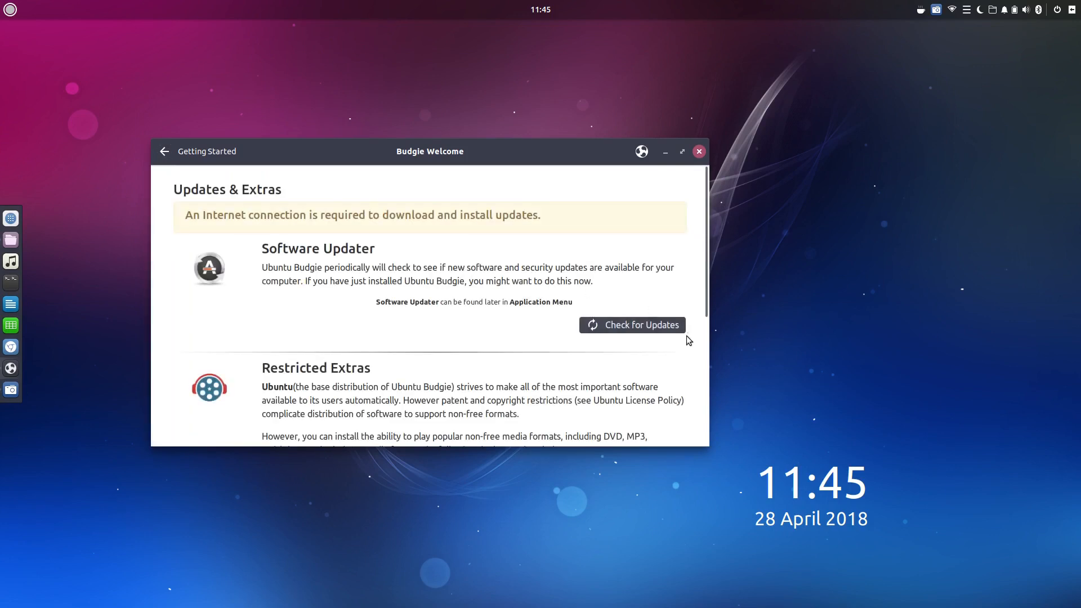
pyautogui.scroll(-5, 428, 319)
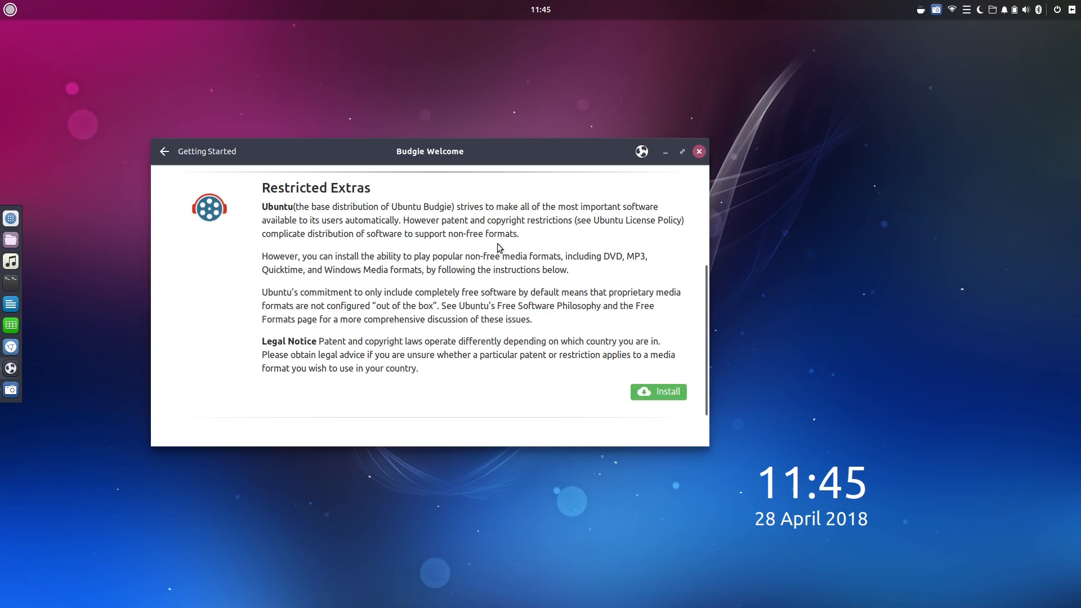
pyautogui.scroll(-2, 446, 287)
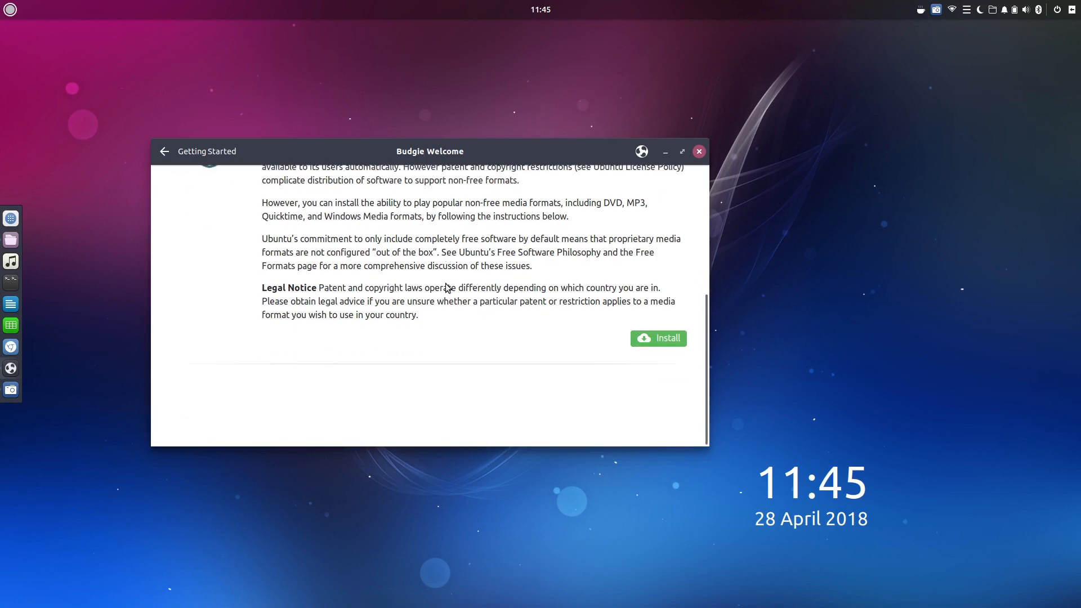
pyautogui.scroll(8, 447, 287)
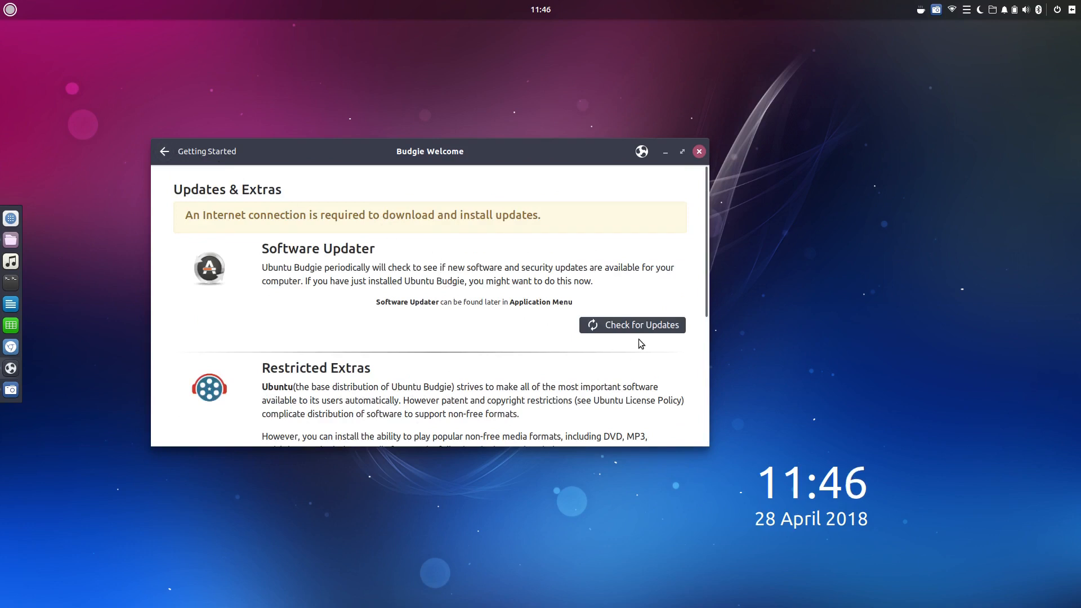
# Open the Drivers page of the welcome guide and skim its information on additional, graphics and proprietary drivers.
pyautogui.click(167, 151)
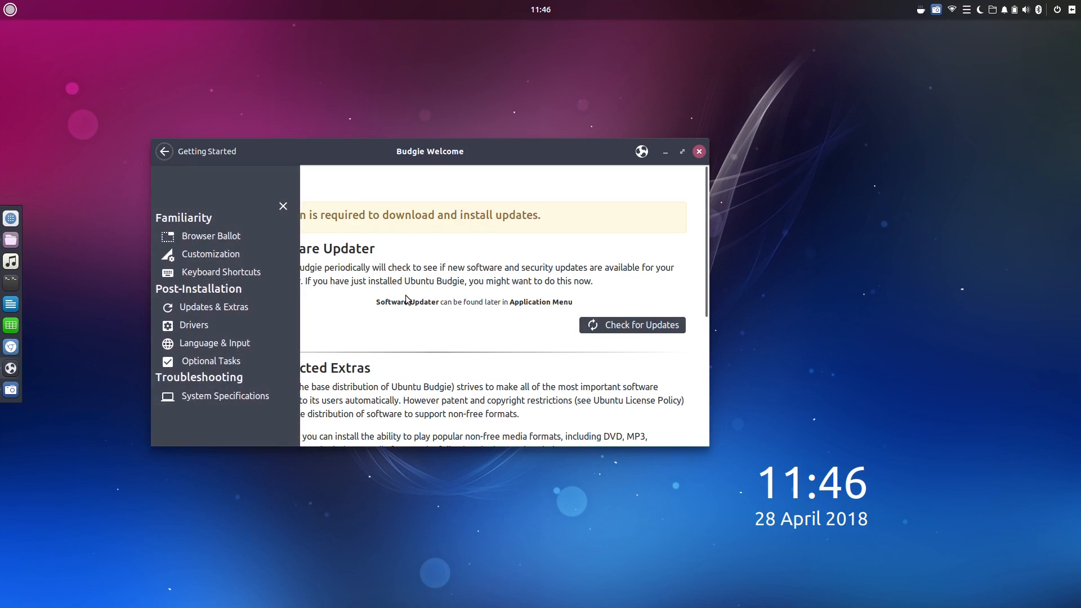
pyautogui.click(194, 325)
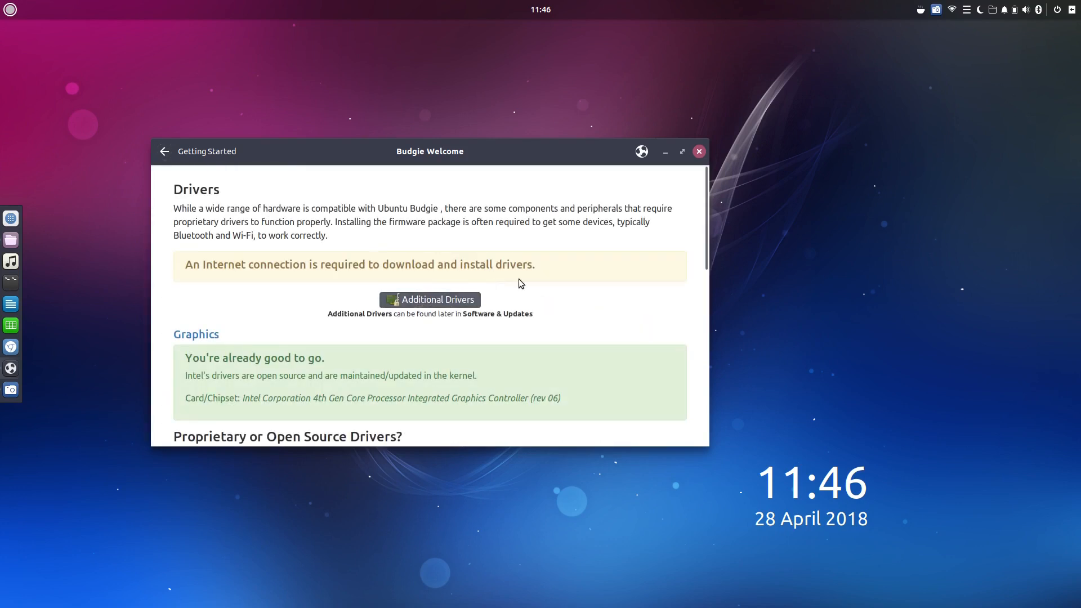
pyautogui.scroll(-10, 539, 273)
pyautogui.scroll(-5, 539, 276)
pyautogui.scroll(15, 539, 276)
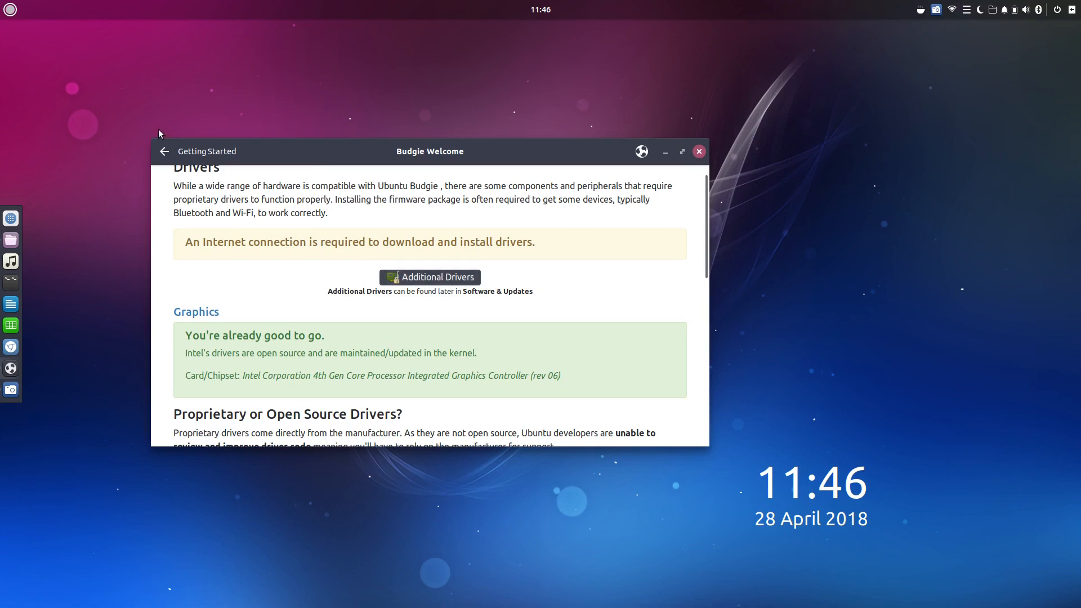
# Open the Language & Input page and review its input method, language support and complex input sections.
pyautogui.click(162, 149)
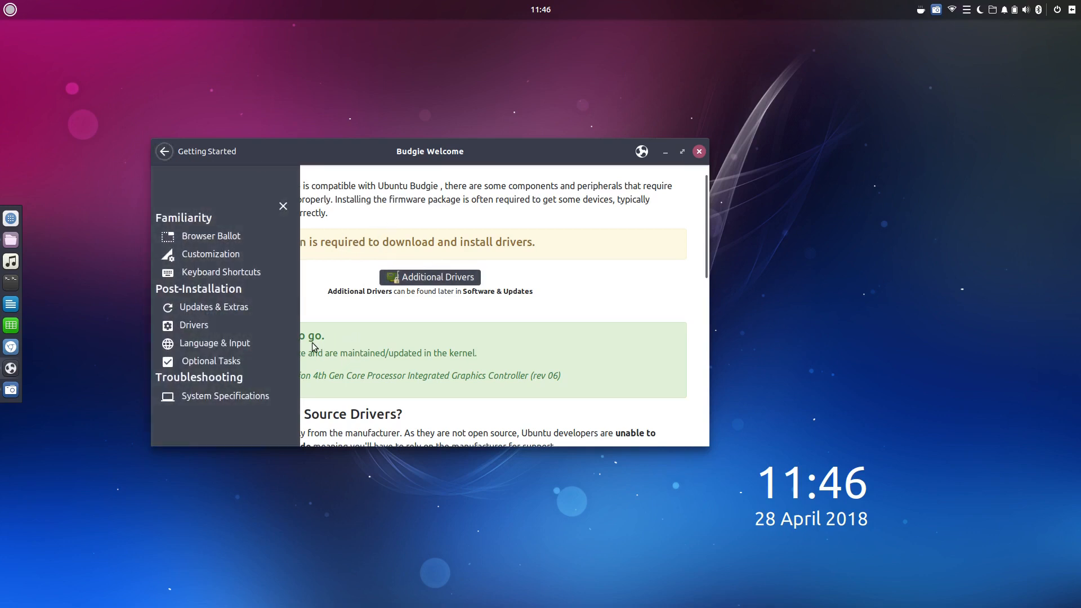
pyautogui.click(219, 343)
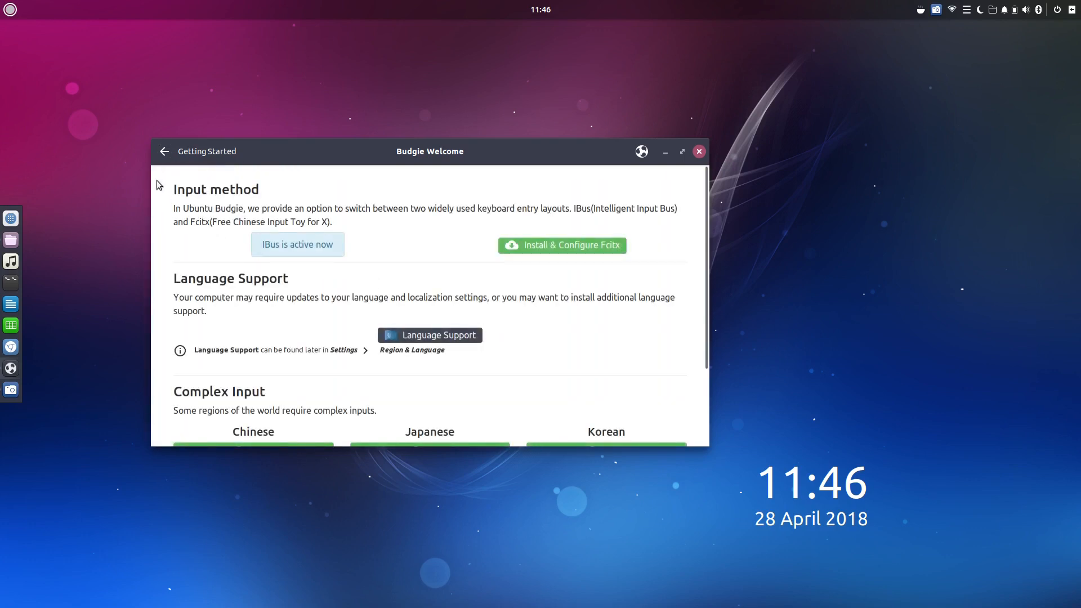
pyautogui.click(164, 151)
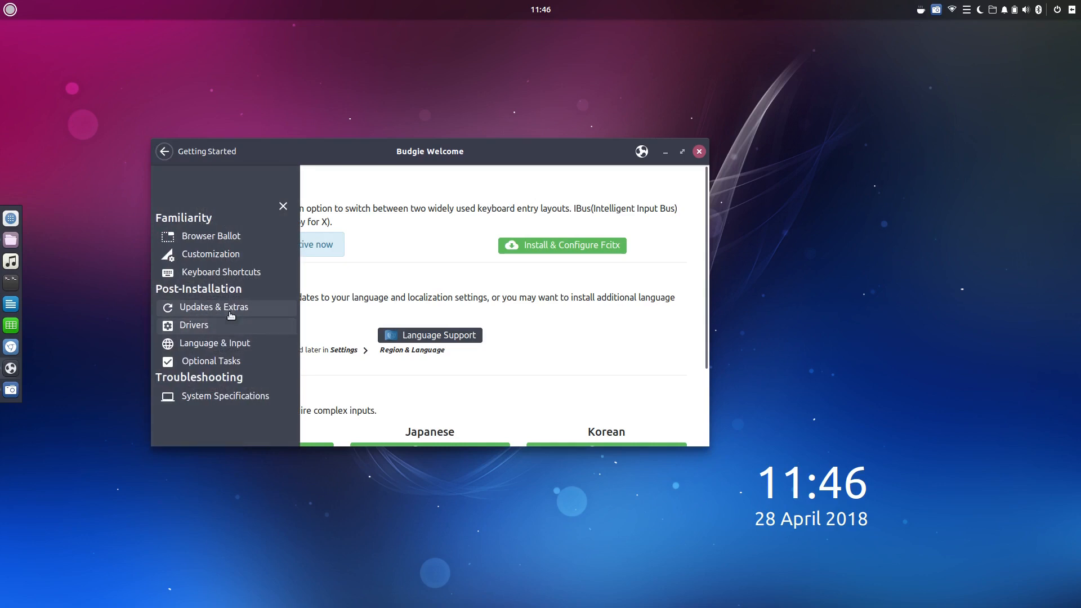
pyautogui.click(224, 343)
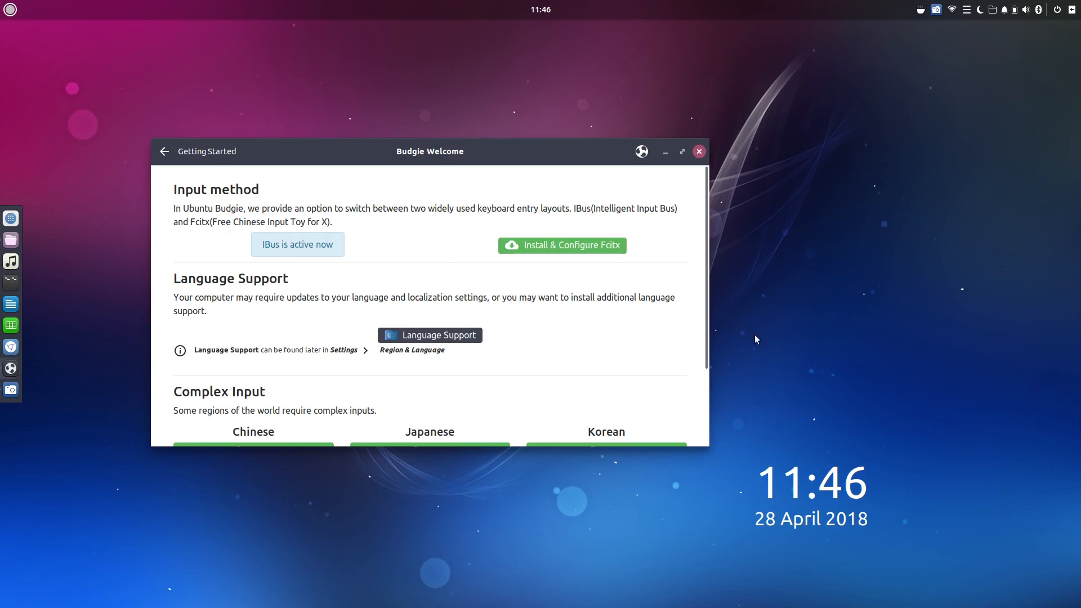
pyautogui.moveTo(453, 151); pyautogui.dragTo(447, 117)
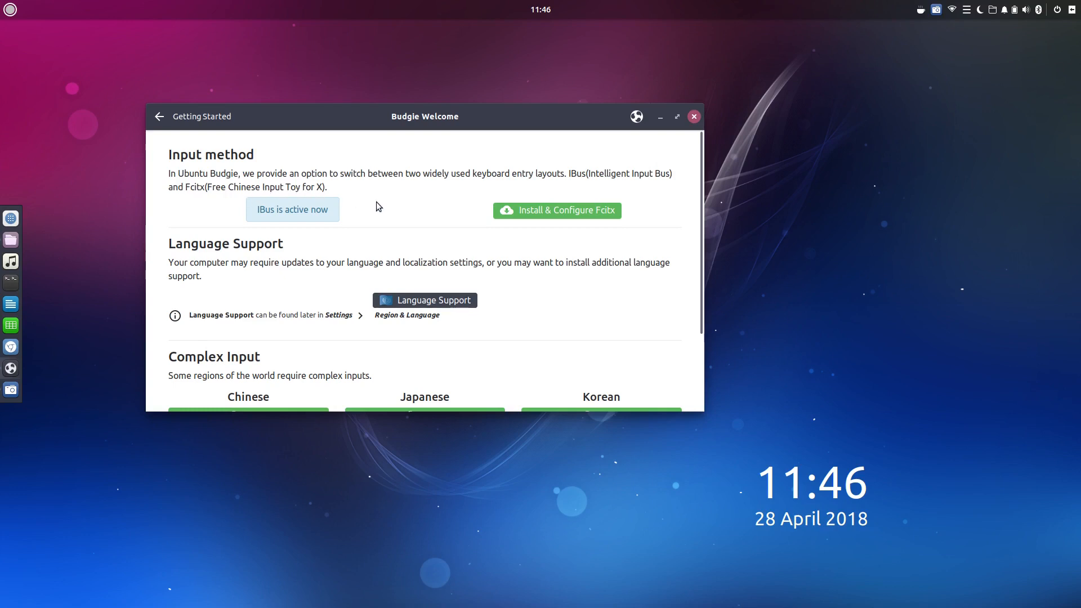
pyautogui.scroll(-2, 376, 205)
pyautogui.scroll(-2, 518, 246)
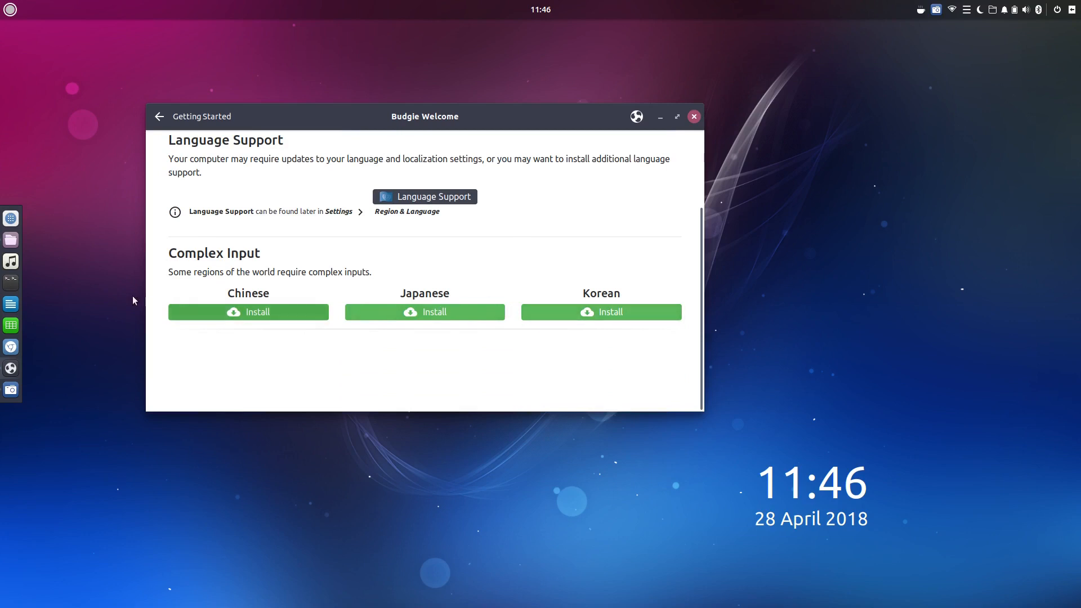
pyautogui.scroll(4, 338, 256)
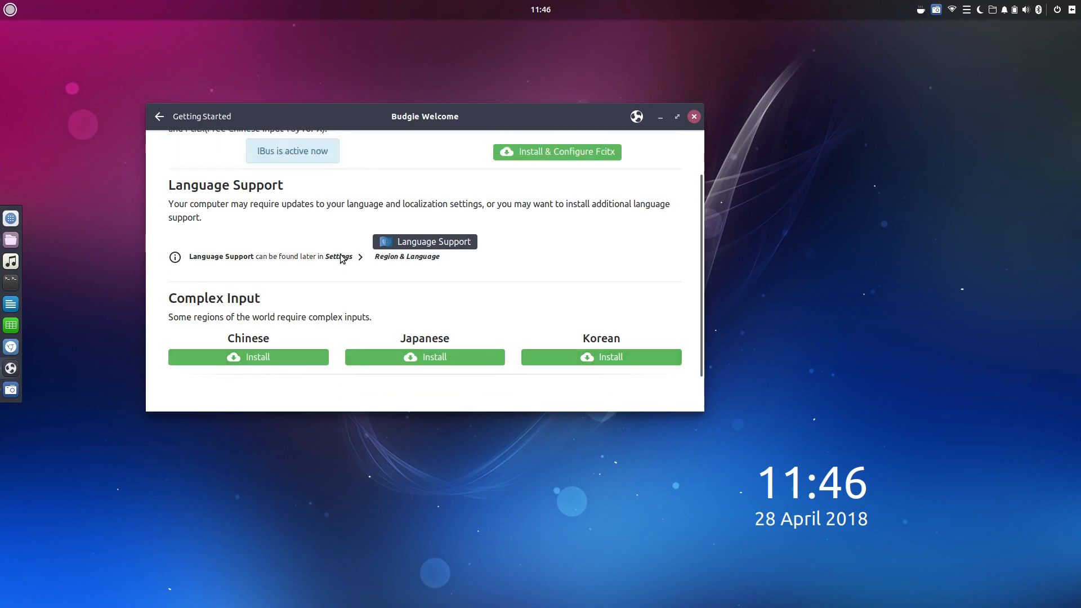
# Open the Optional Tasks page and read its Backups, Firewall and Users sections.
pyautogui.click(159, 116)
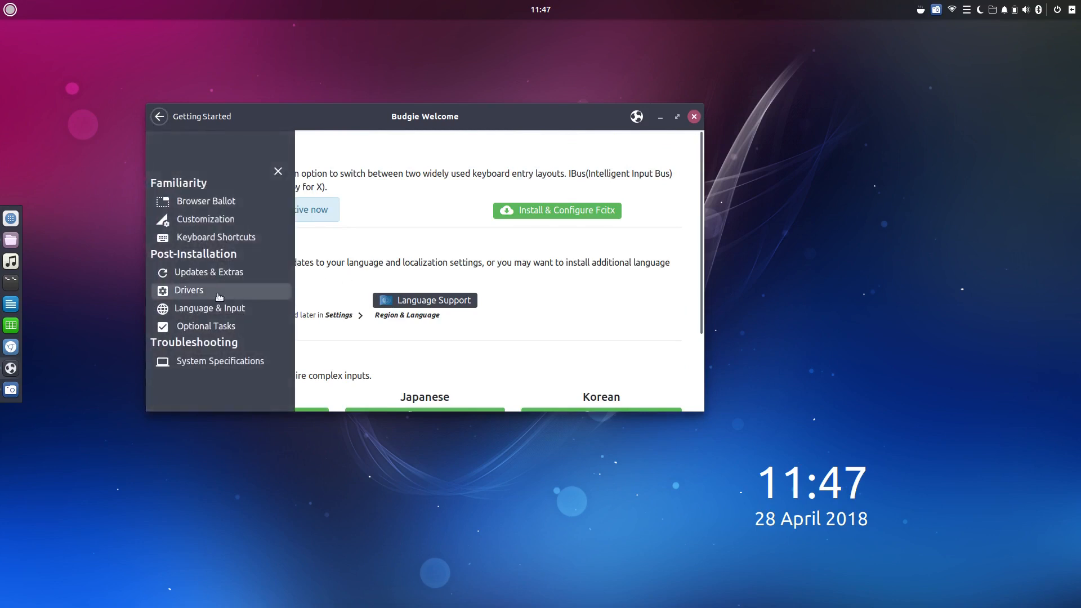
pyautogui.click(194, 326)
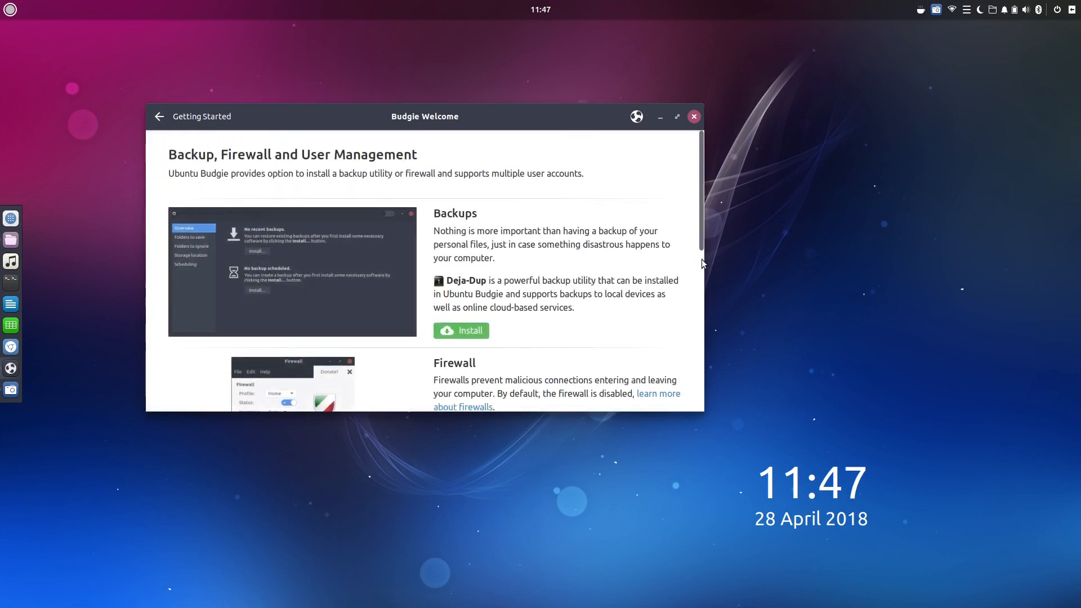
pyautogui.scroll(-2, 534, 315)
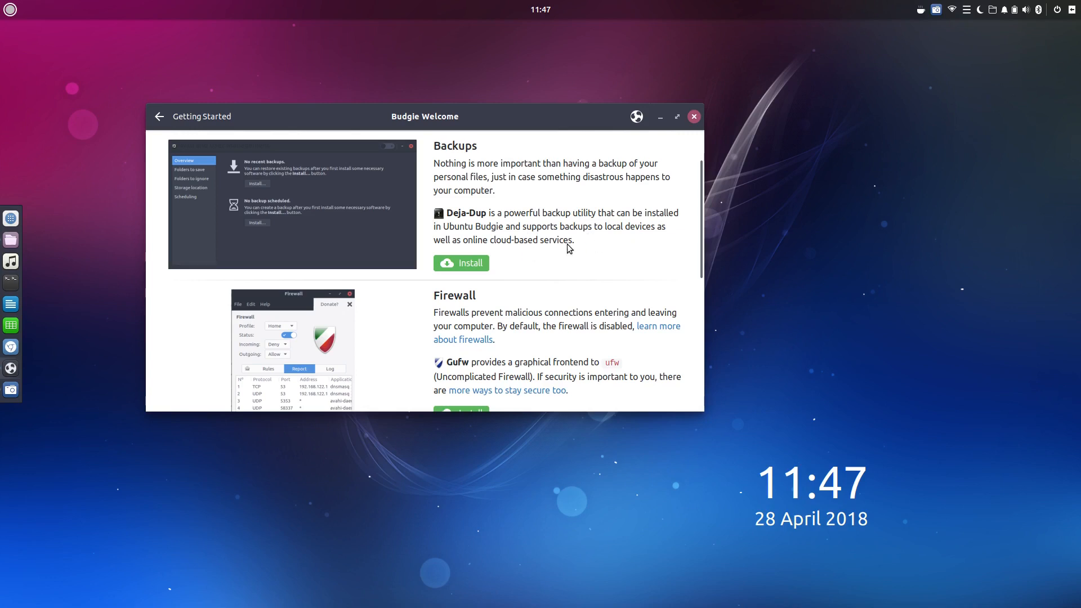
pyautogui.scroll(-2, 566, 244)
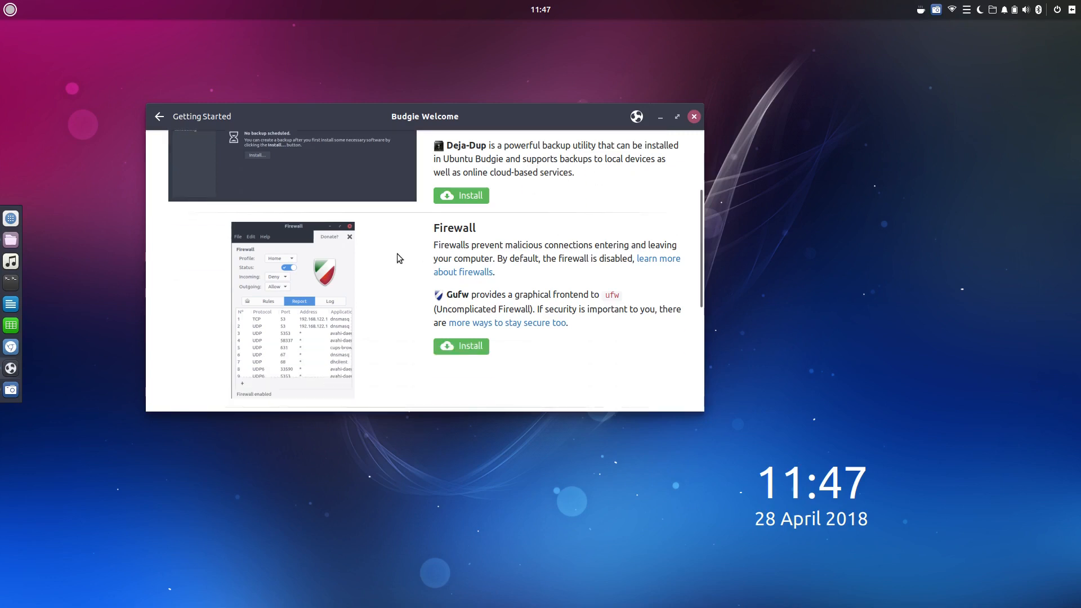
pyautogui.scroll(-3, 394, 257)
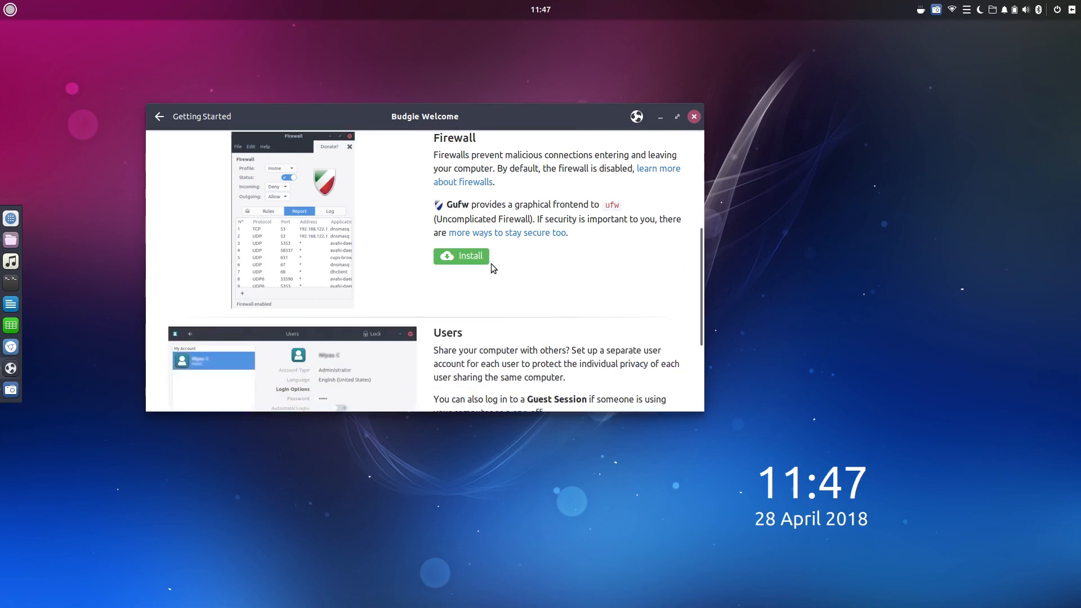
pyautogui.scroll(1, 374, 253)
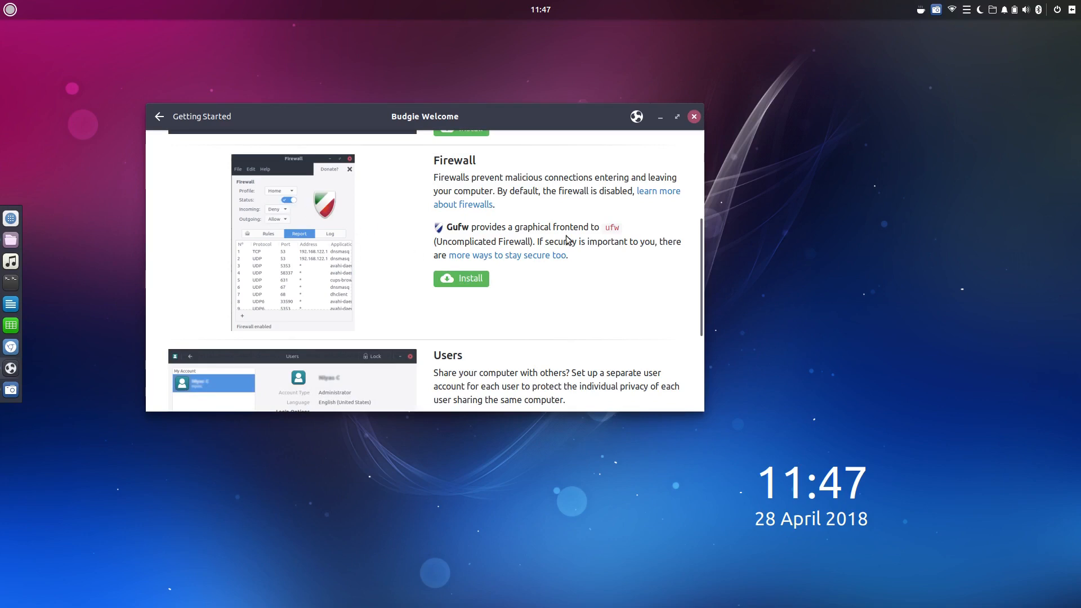
pyautogui.scroll(-3, 560, 249)
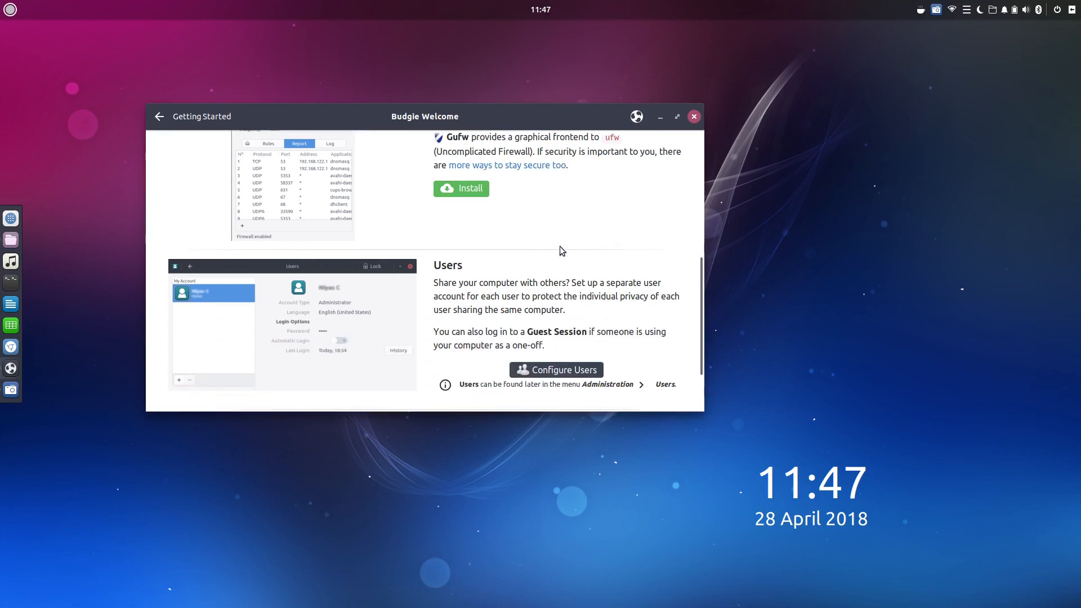
# Reread the Firewall, Users and Backups sections of the Optional Tasks page in the welcome guide.
pyautogui.scroll(4, 561, 248)
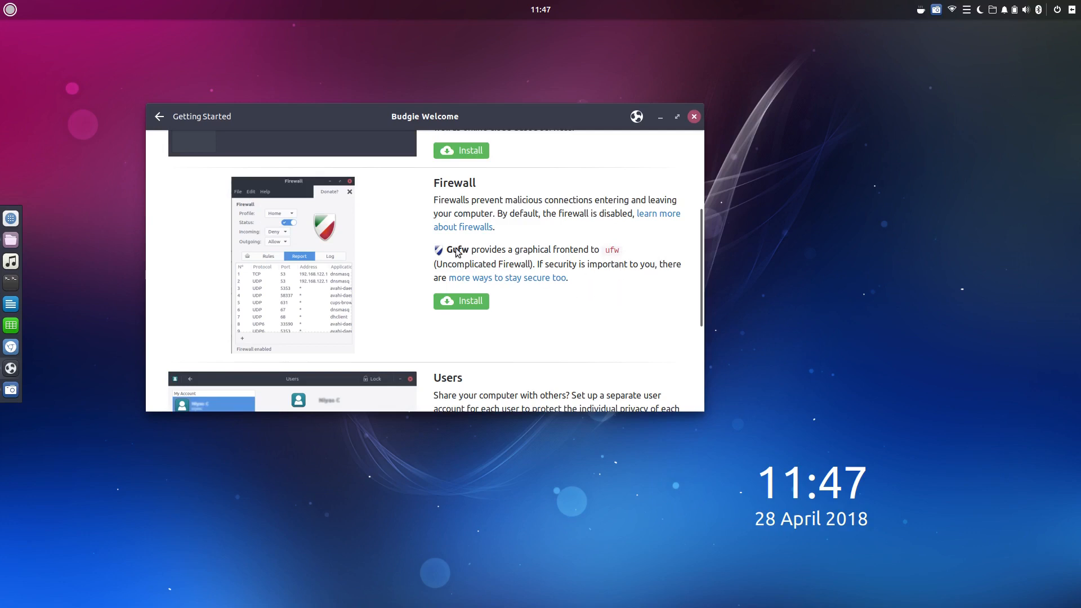
pyautogui.click(6, 10)
pyautogui.click(6, 10)
pyautogui.scroll(-5, 532, 316)
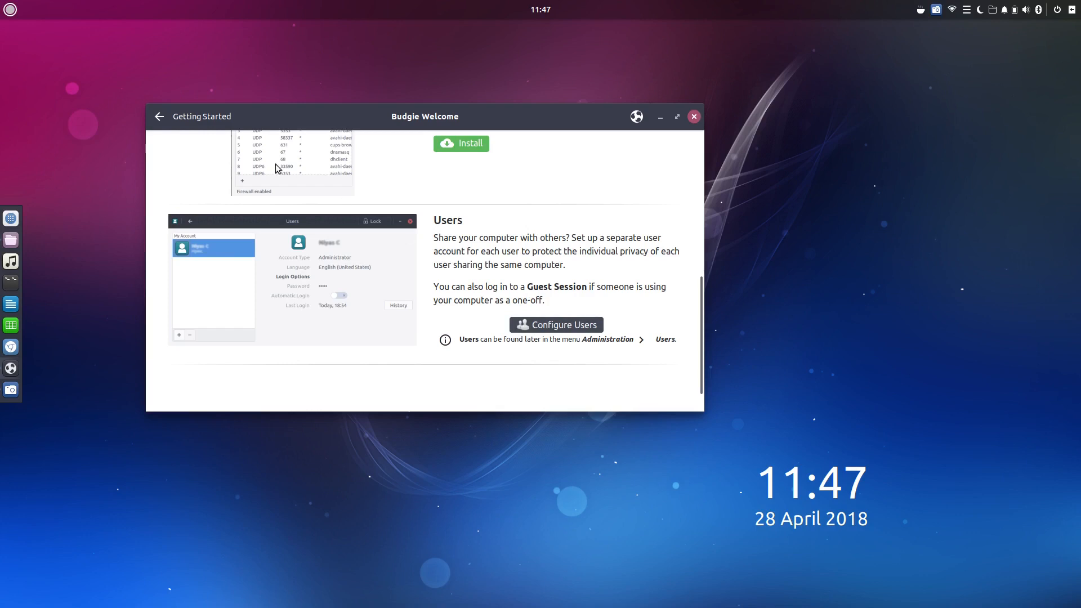
pyautogui.click(158, 119)
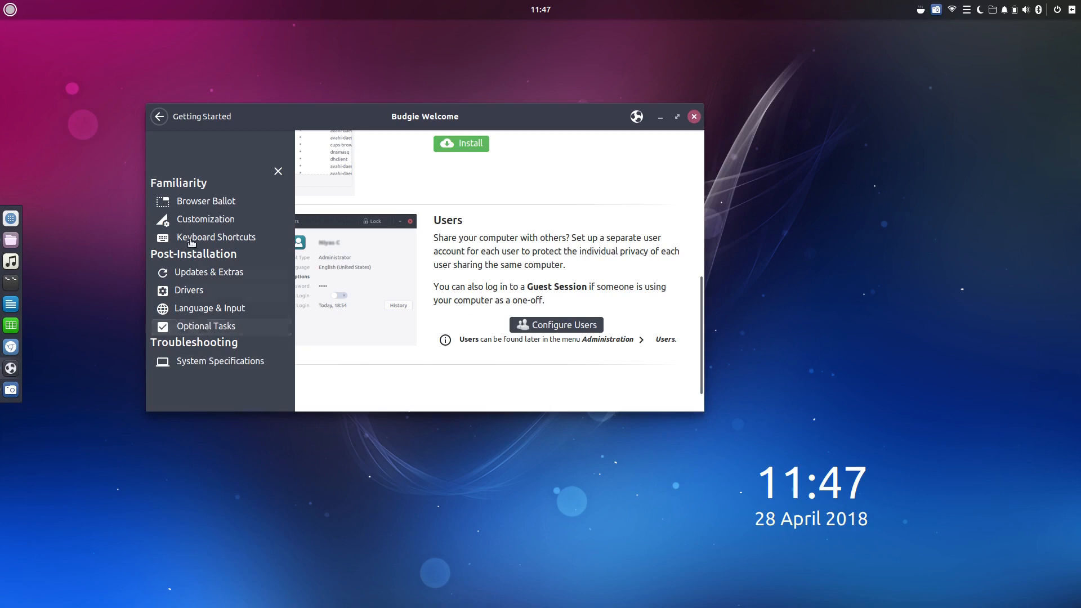
pyautogui.click(528, 191)
pyautogui.scroll(10, 529, 190)
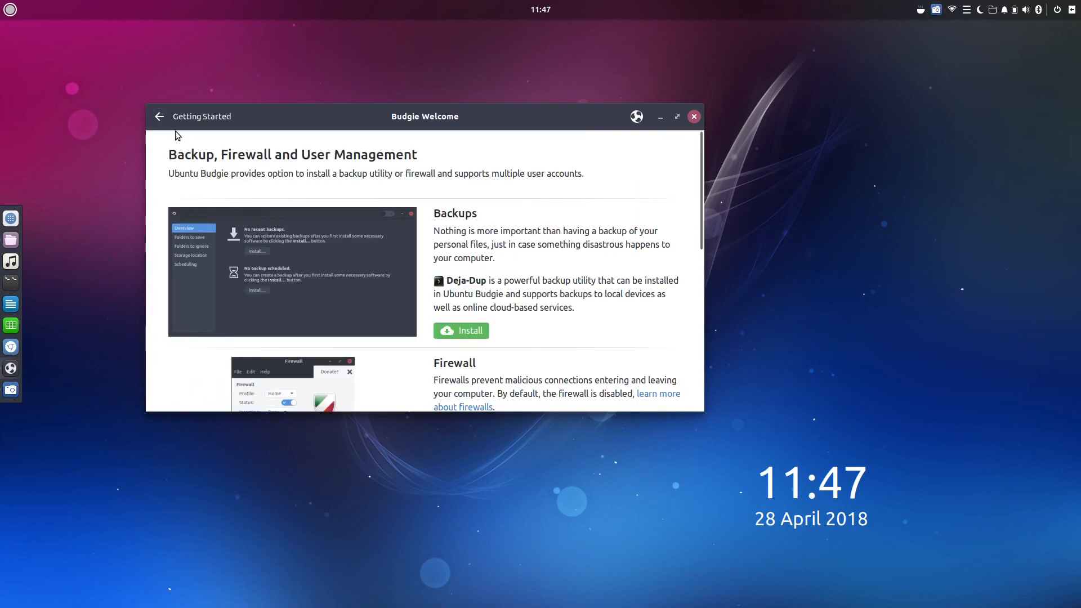
pyautogui.click(159, 116)
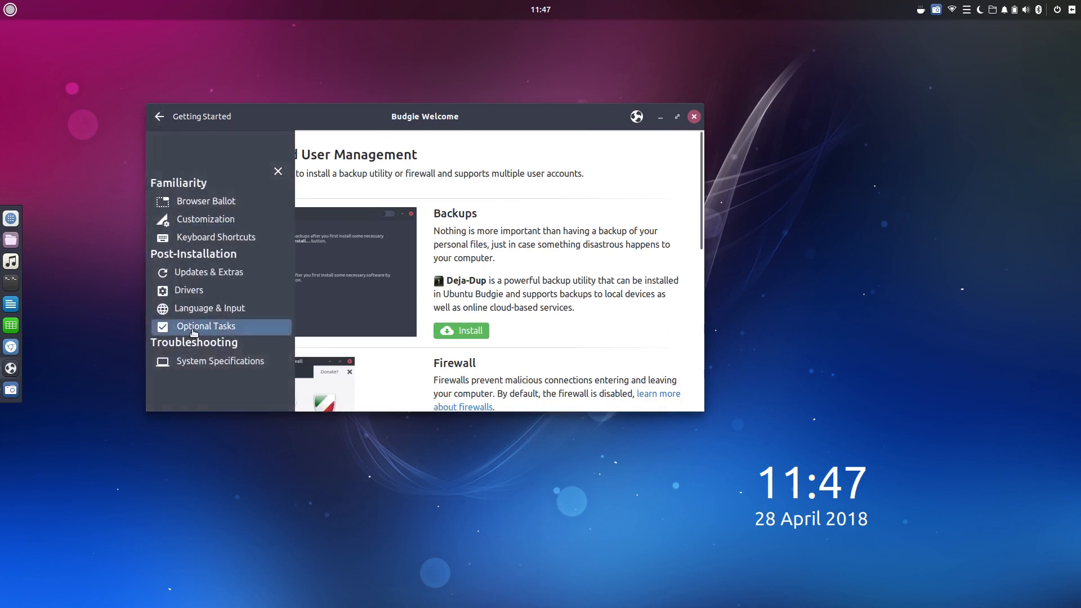
pyautogui.click(191, 329)
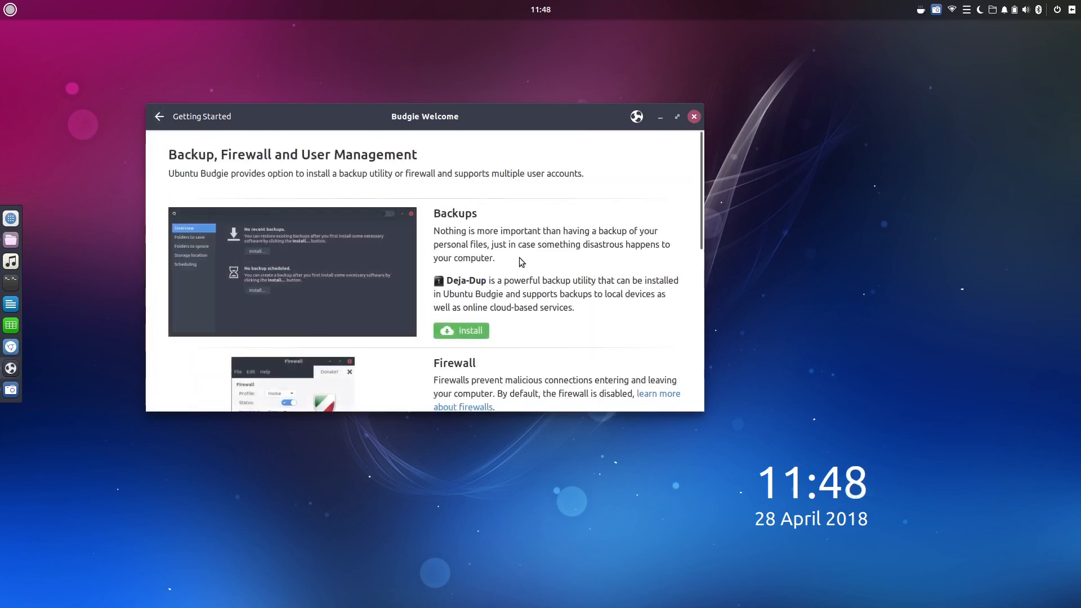
pyautogui.scroll(-8, 519, 261)
# Read the System Specifications page in a maximized welcome window and restore the window to its smaller size.
pyautogui.click(159, 116)
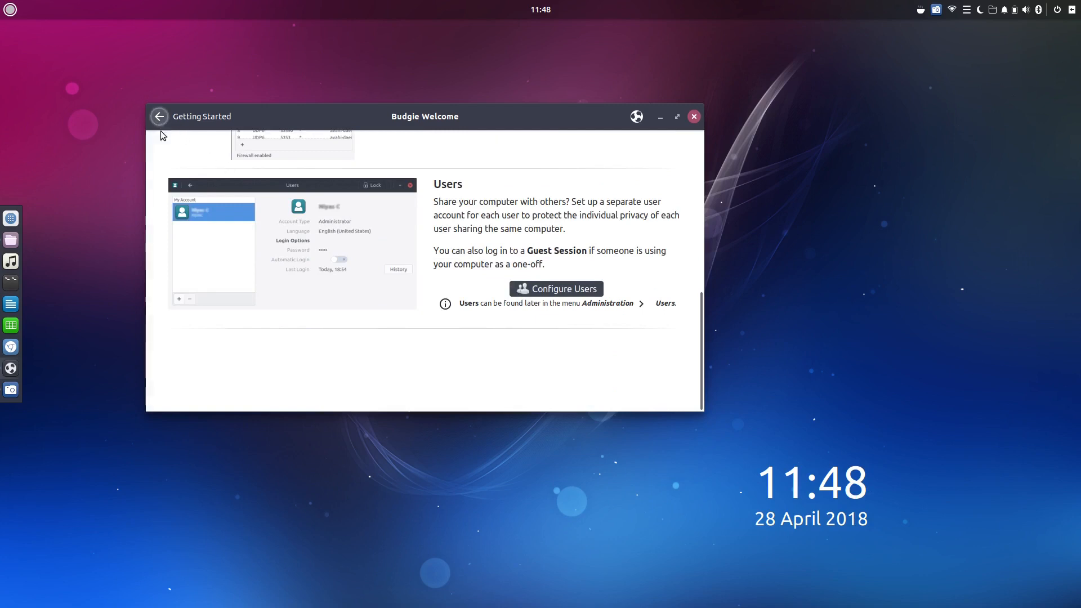
pyautogui.click(218, 361)
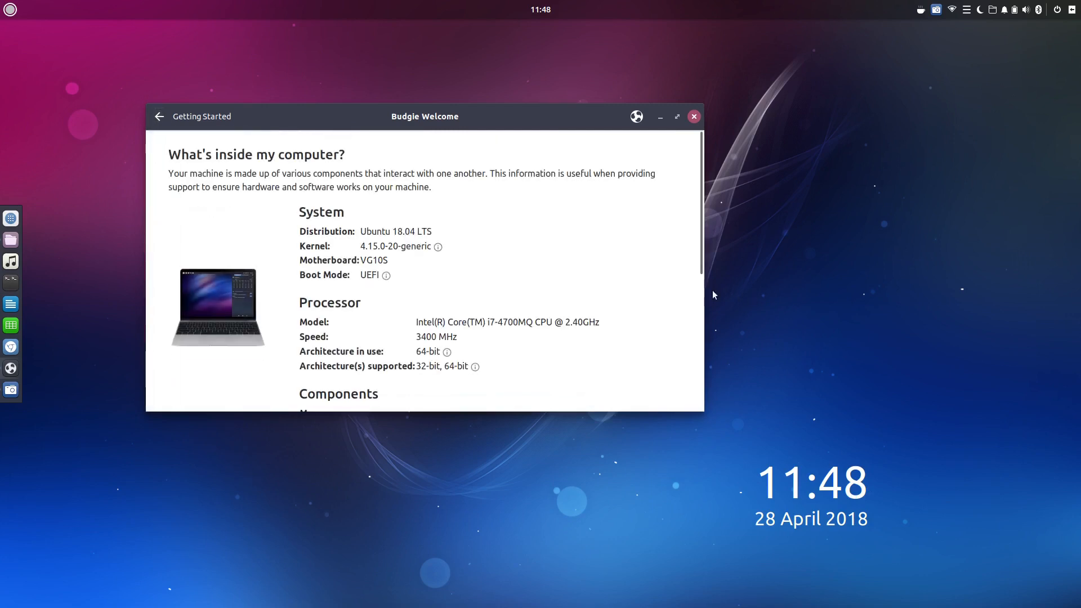
pyautogui.moveTo(474, 114); pyautogui.dragTo(552, 11)
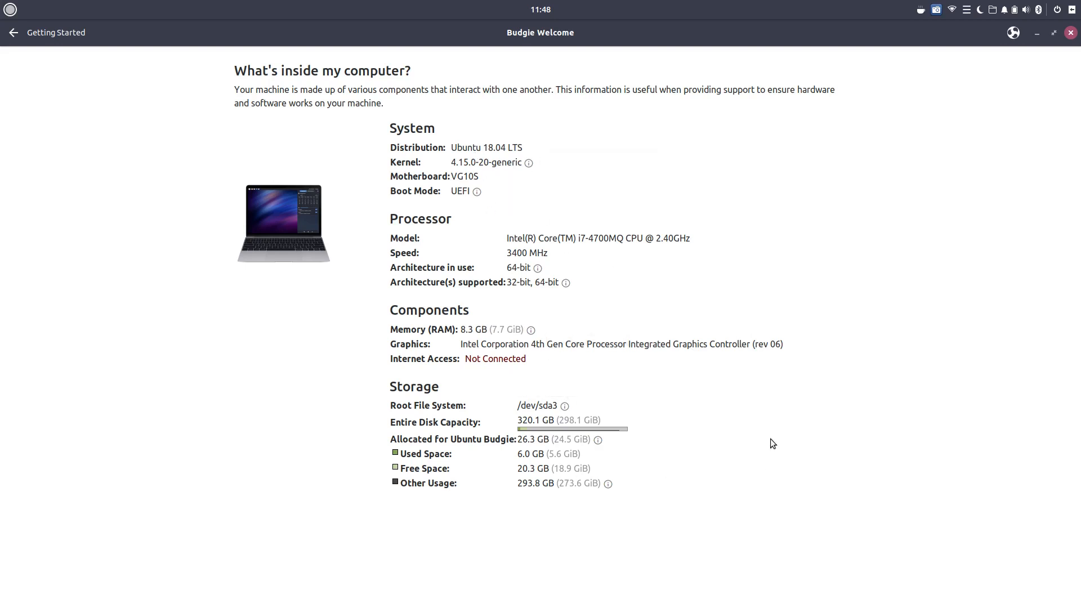
pyautogui.click(19, 37)
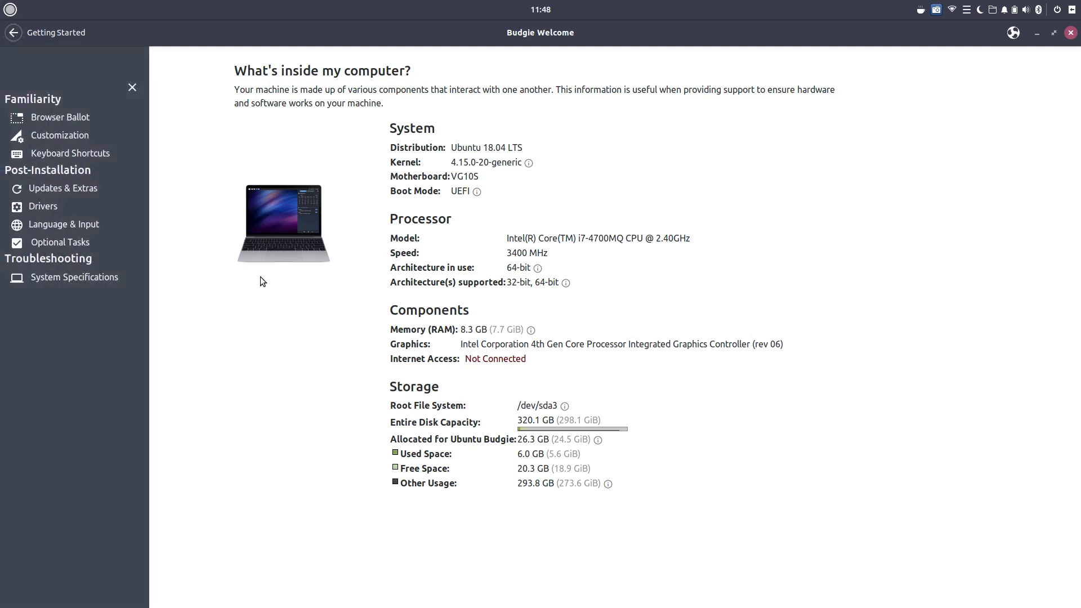
pyautogui.moveTo(637, 25); pyautogui.dragTo(469, 131)
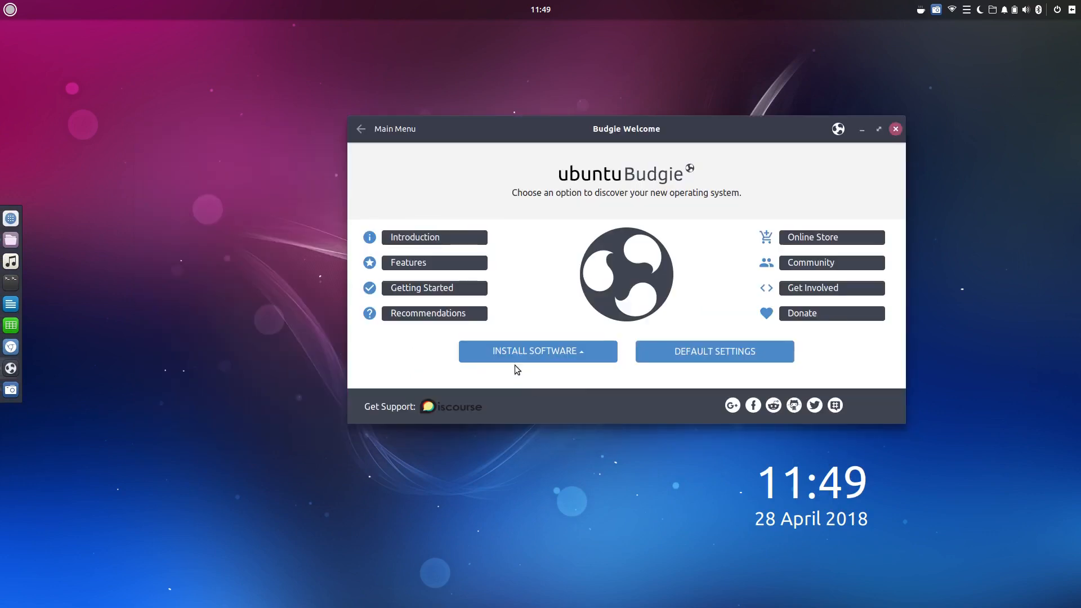
# Open the Recommendations page and enable the Ubuntu Budgie backports repository, accepting the third-party repository ppa:ubuntubudgie/backports.
pyautogui.click(437, 310)
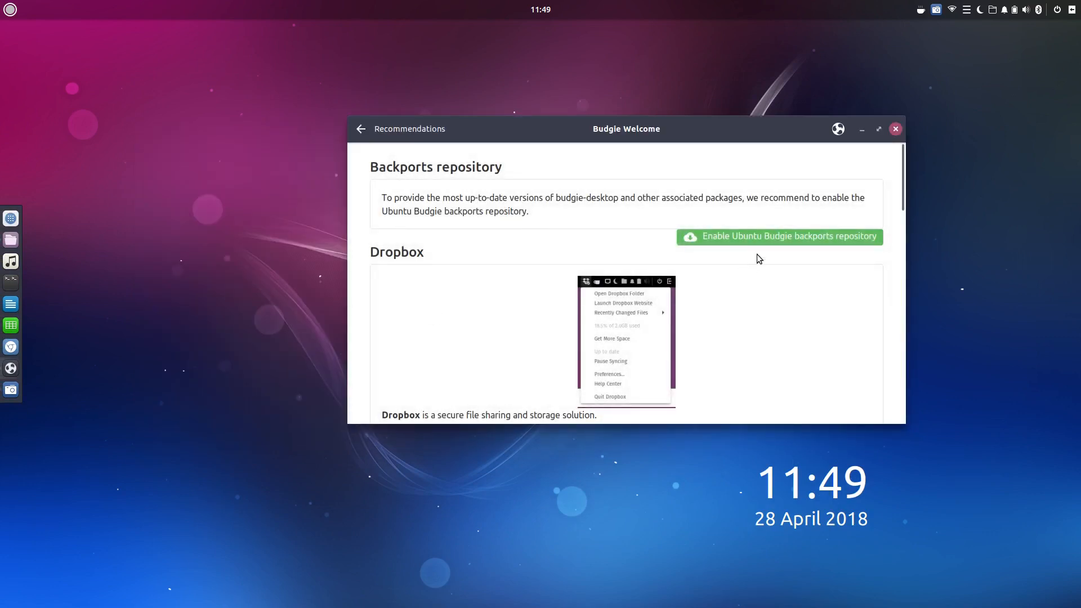
pyautogui.click(770, 236)
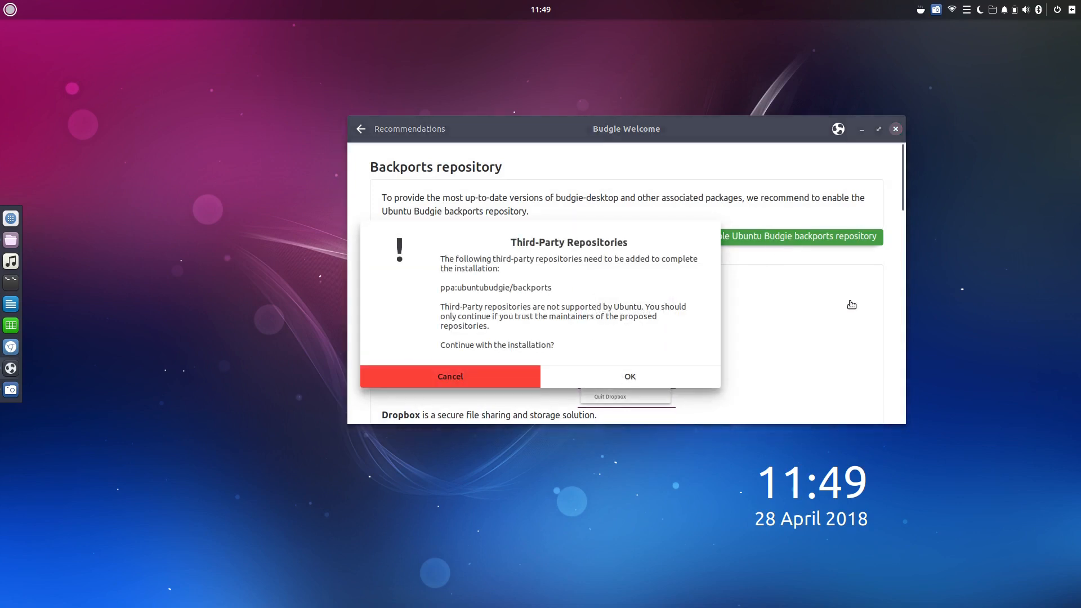
pyautogui.click(618, 379)
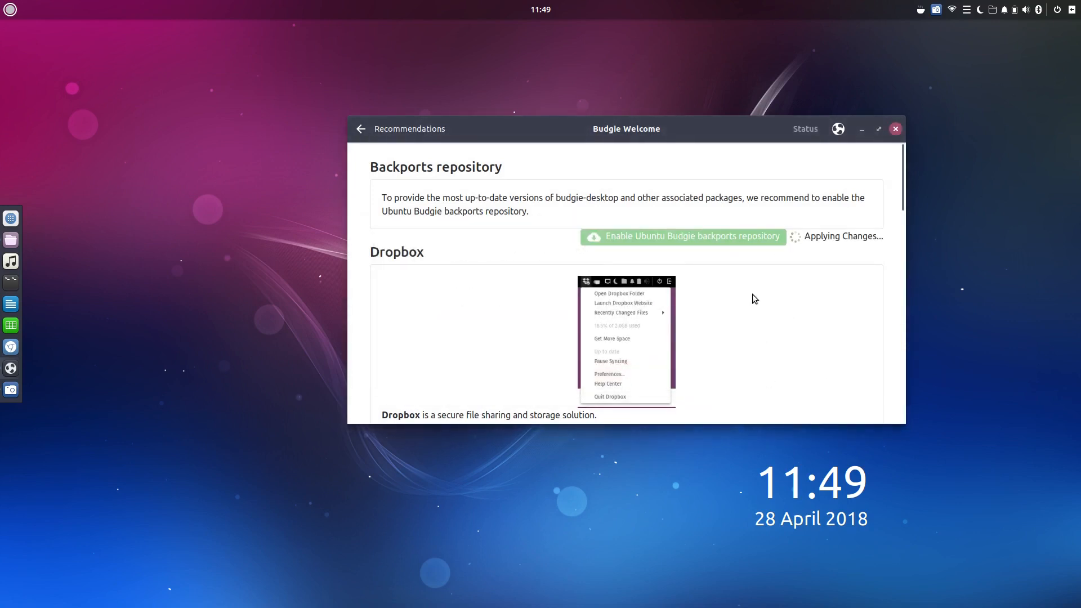
# Review the Dropbox, Flatpak and Snap recommendations and start the installation and configuration of Flatpak.
pyautogui.scroll(-3, 752, 294)
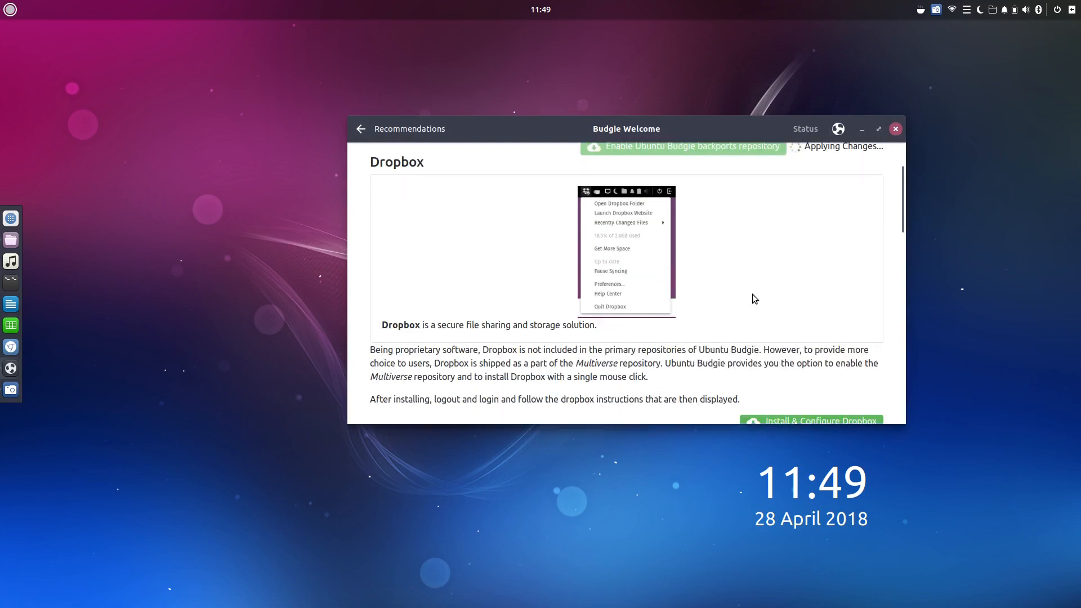
pyautogui.scroll(-3, 752, 294)
pyautogui.scroll(-8, 751, 297)
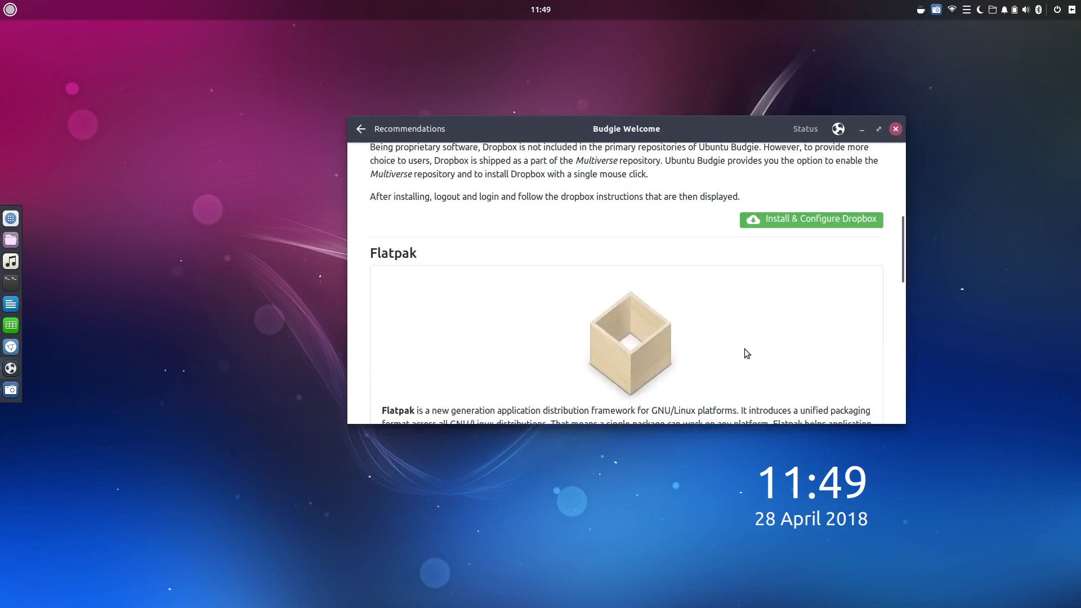
pyautogui.scroll(-4, 738, 325)
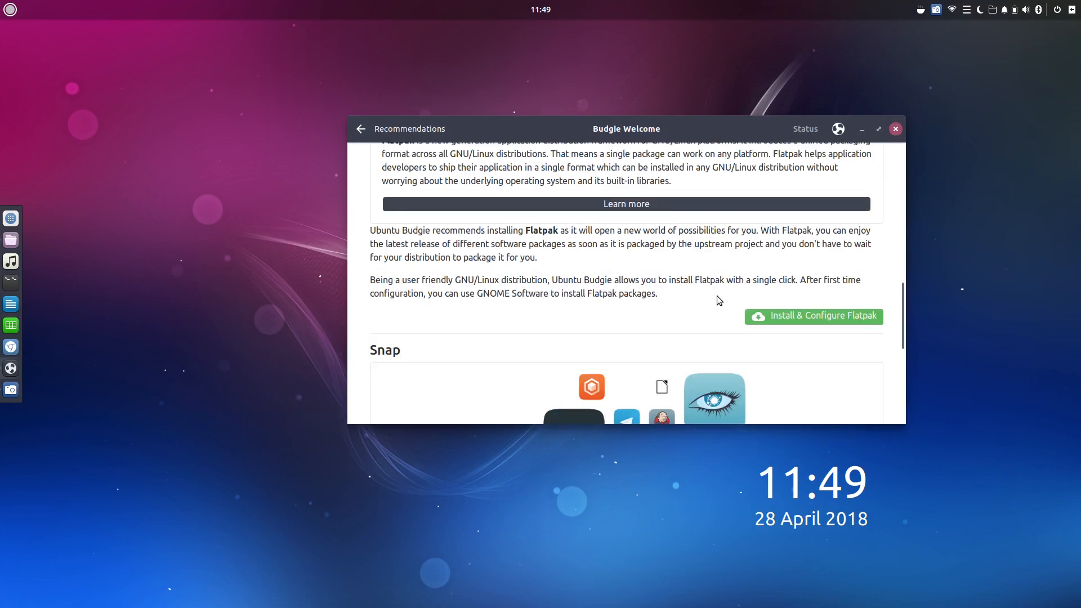
pyautogui.scroll(-8, 660, 292)
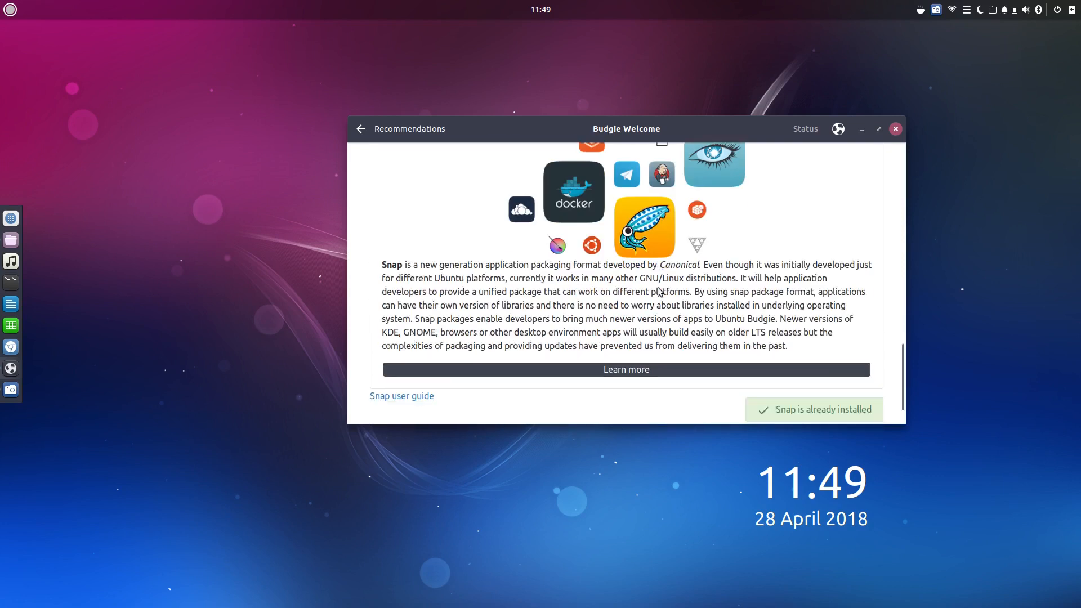
pyautogui.scroll(8, 760, 304)
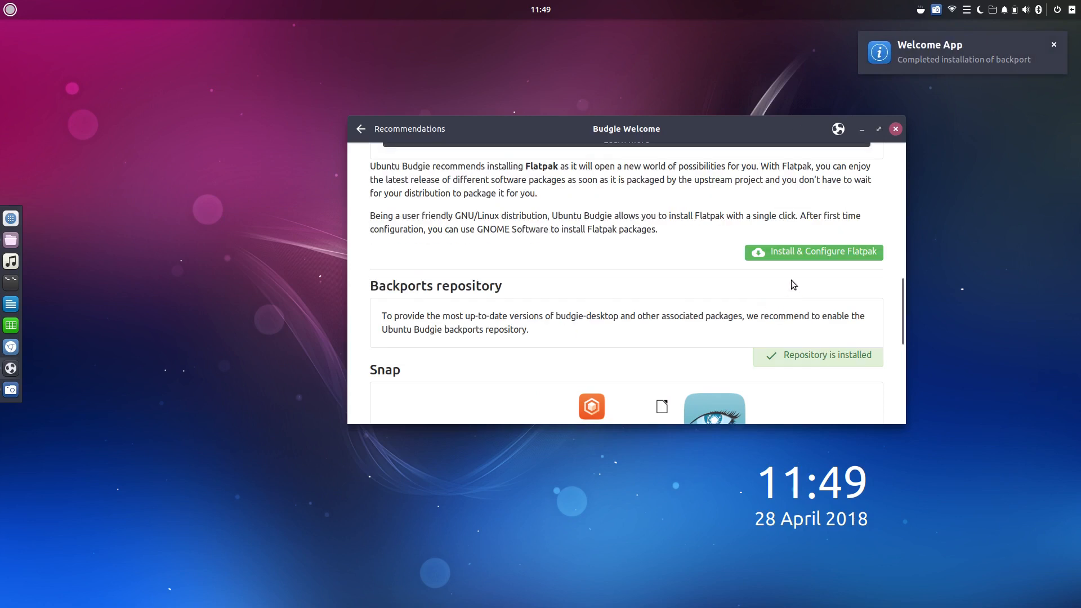
pyautogui.click(813, 252)
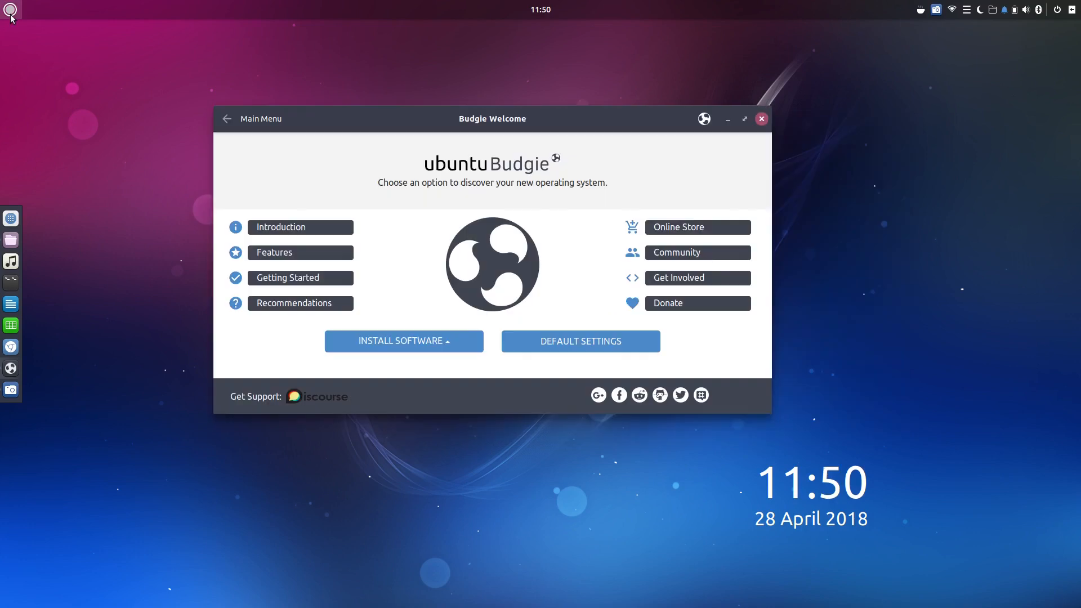
# Run sudo apt install ubuntu-restricted-extras in a Tilix terminal, authorizing with the account password and agreeing to continue.
pyautogui.click(10, 10)
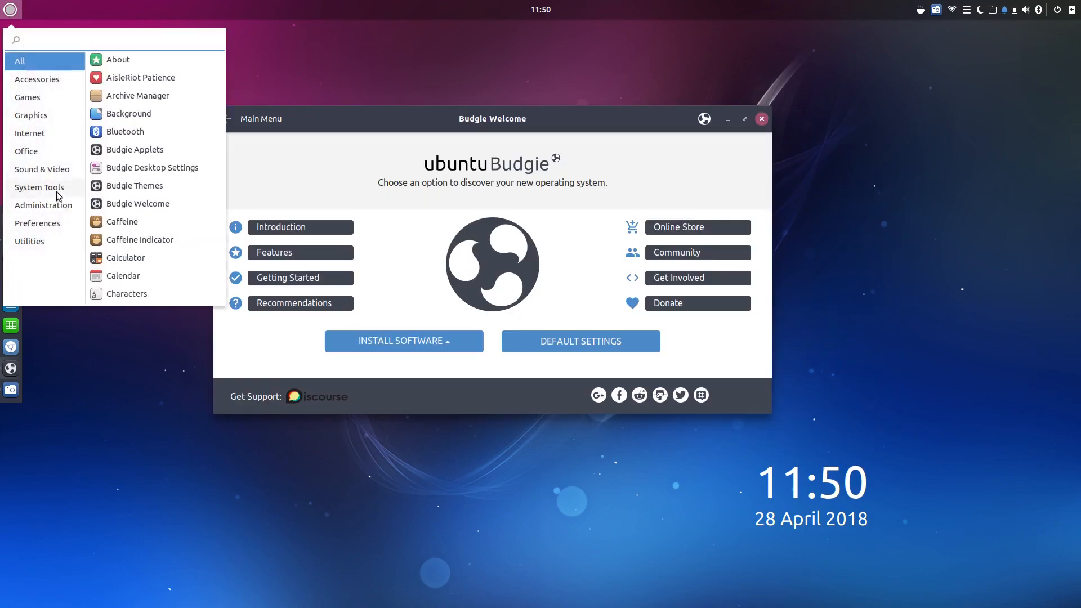
pyautogui.click(11, 10)
pyautogui.click(11, 282)
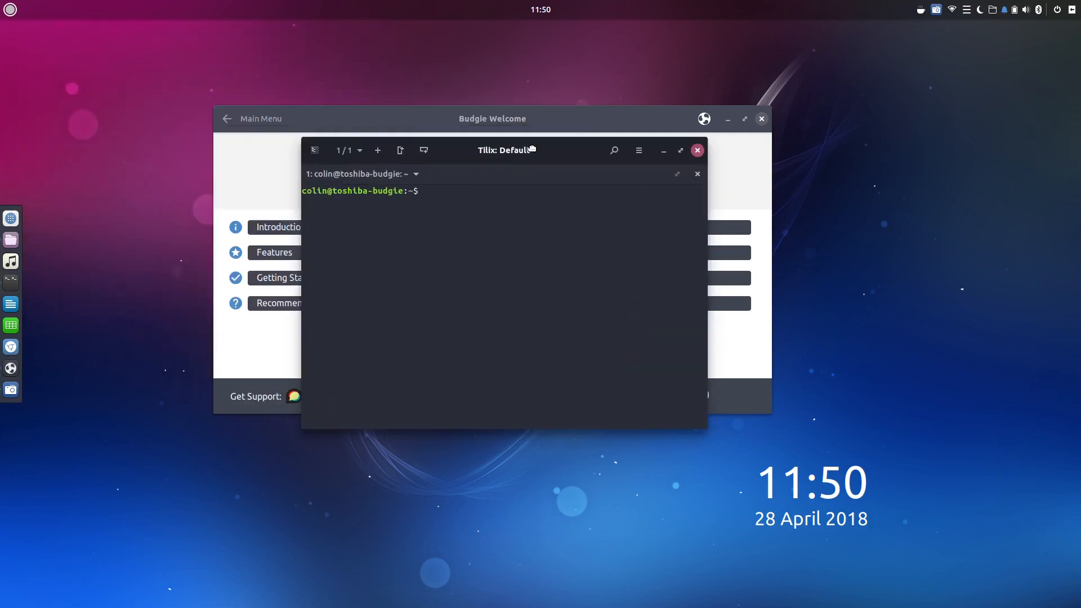
pyautogui.write('sudo ')
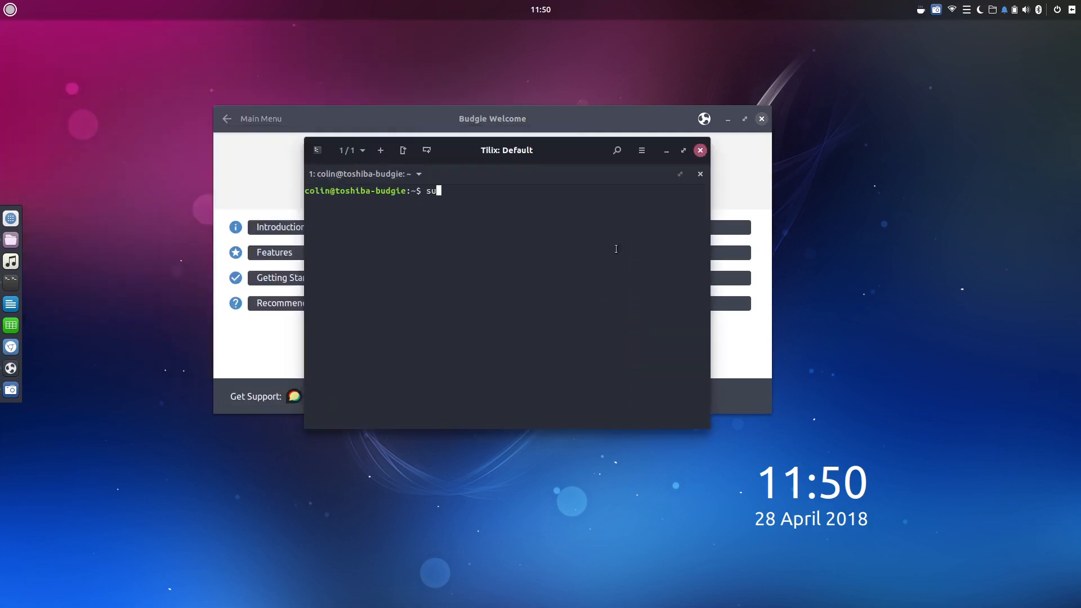
pyautogui.write('apt install ubuntu-restrict')
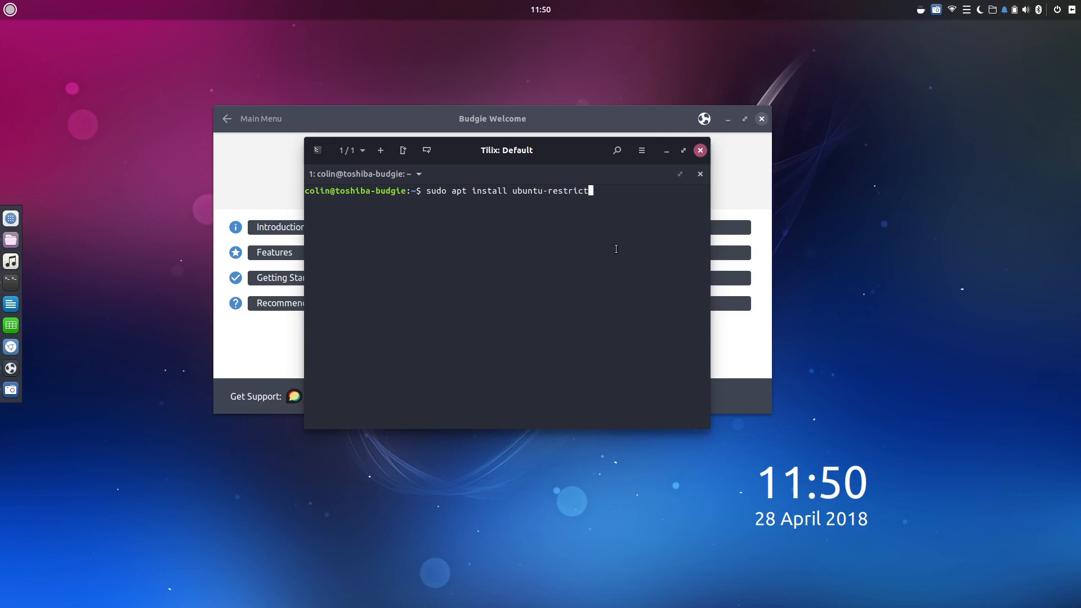
pyautogui.write('ed-extras')
pyautogui.press('Return')
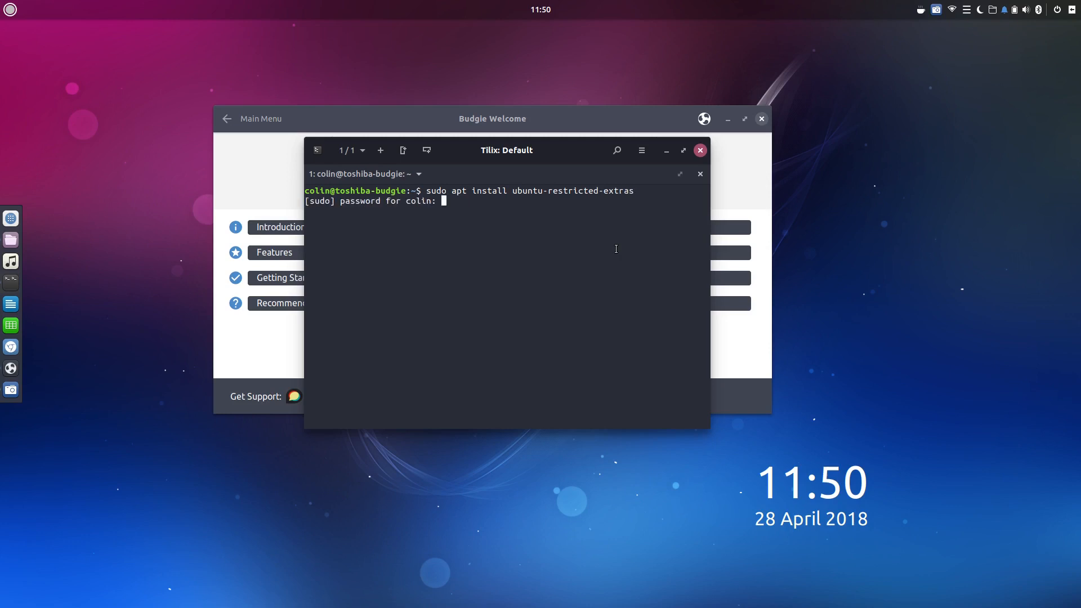
pyautogui.press('Return')
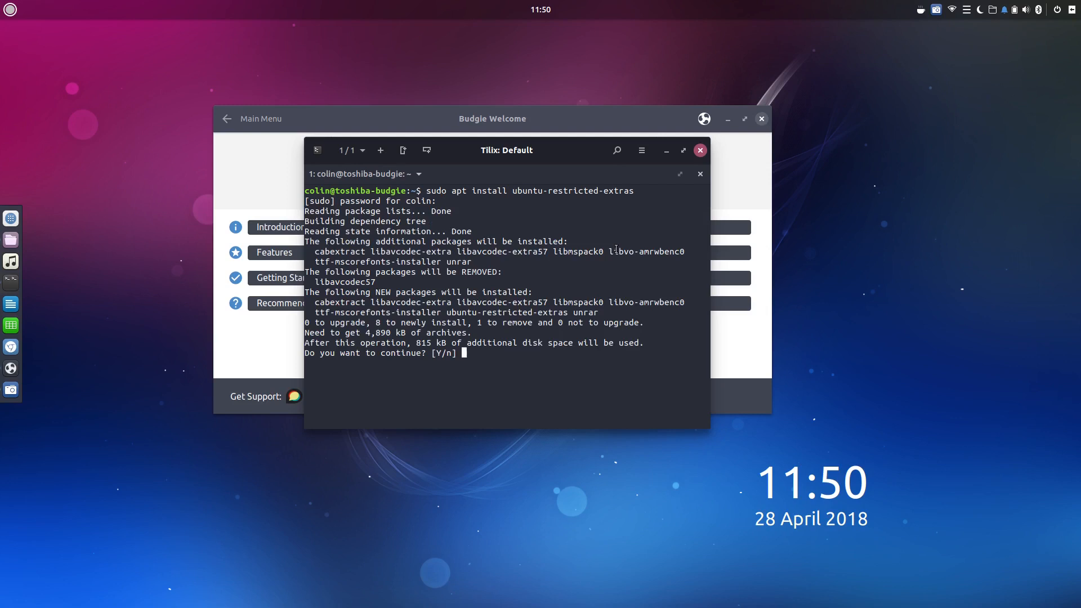
pyautogui.write('y')
pyautogui.press('Return')
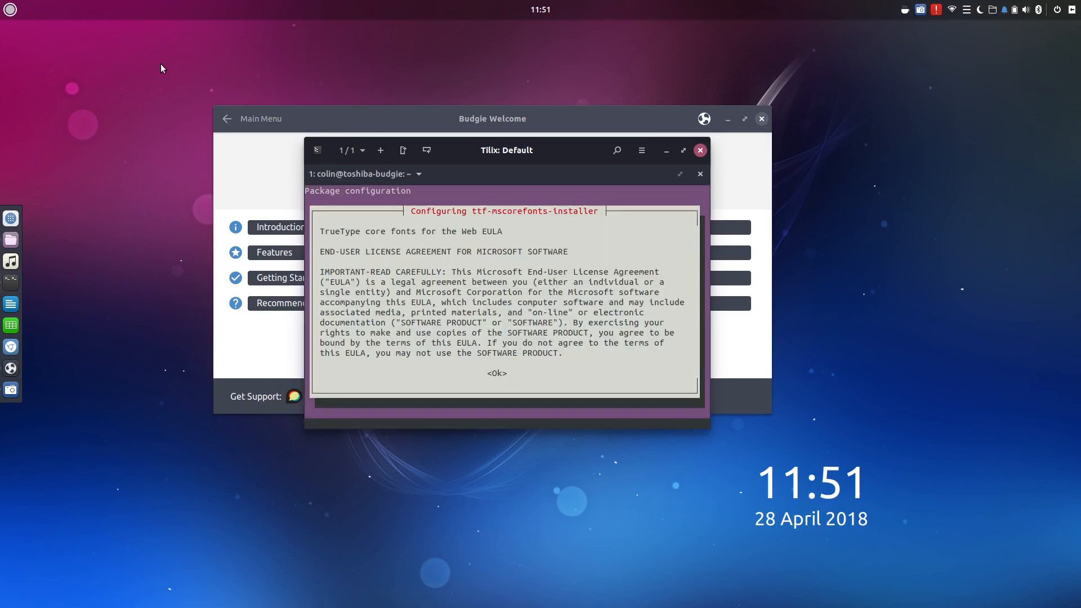
# Accept the TrueType core fonts EULA license terms in the ttf-mscorefonts-installer configuration.
pyautogui.press('Tab')
pyautogui.press('Return')
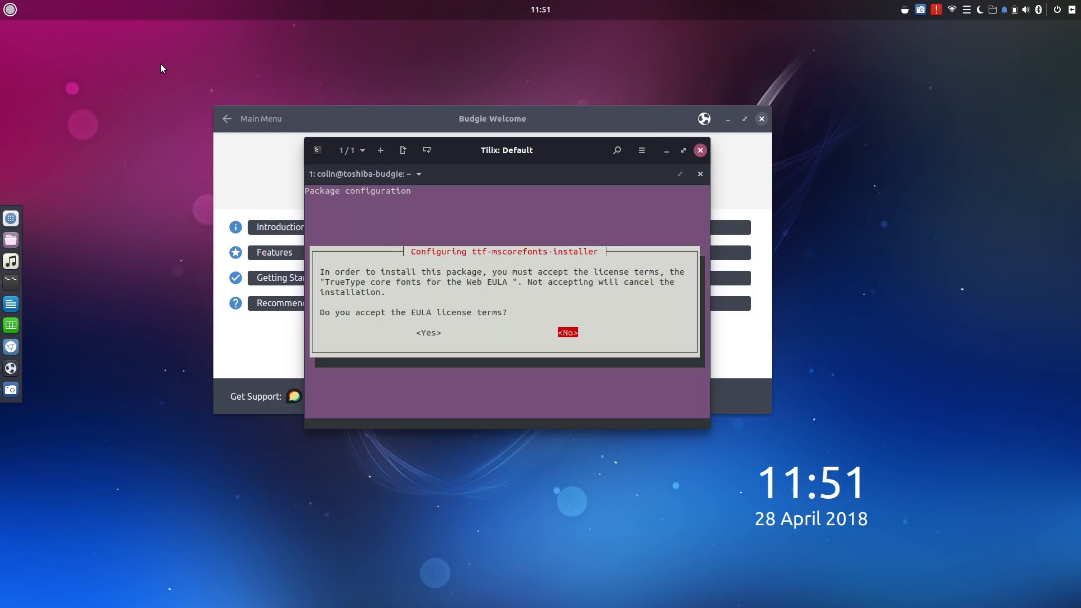
pyautogui.press('Left')
pyautogui.press('Return')
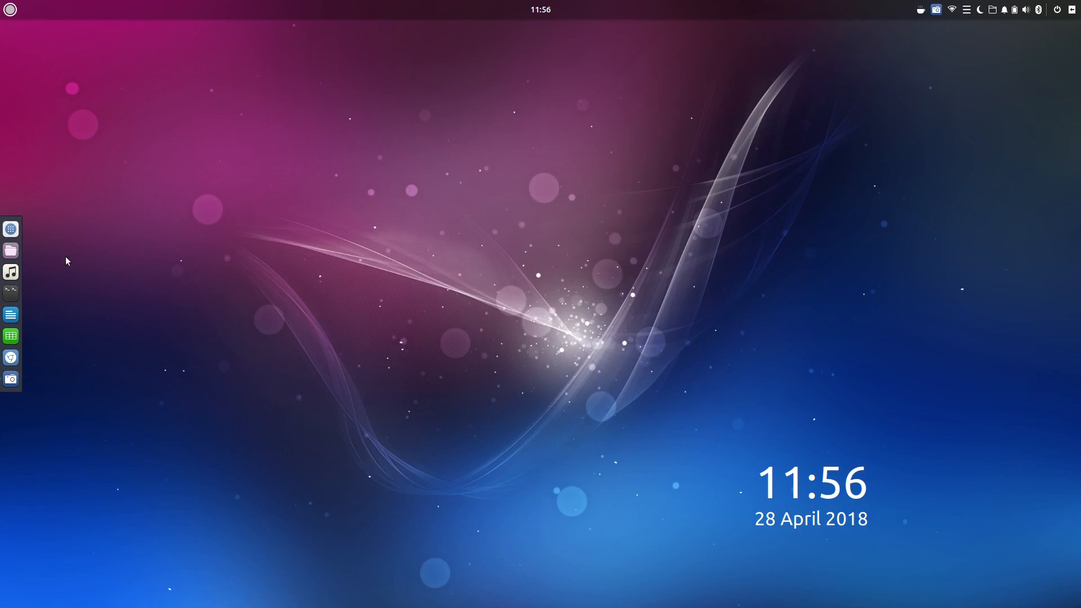
# Check the restricted extras by running sudo apt install ubuntu-restricted-extras again with the account password, and close the terminal.
pyautogui.click(11, 292)
pyautogui.write('sudo apt install ubuntu-restricted-extras')
pyautogui.press('Return')
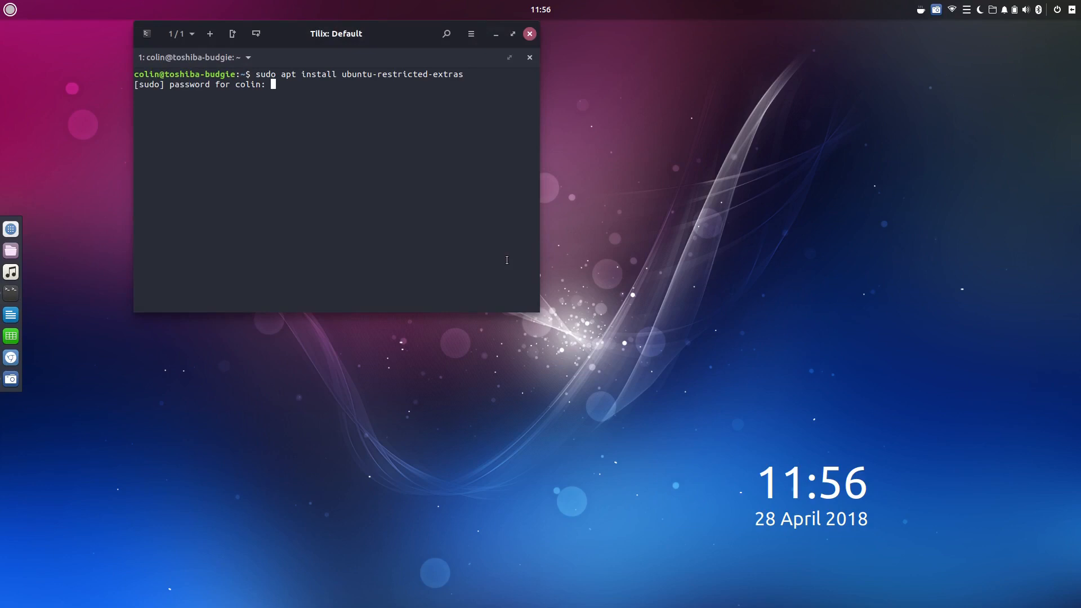
pyautogui.press('Return')
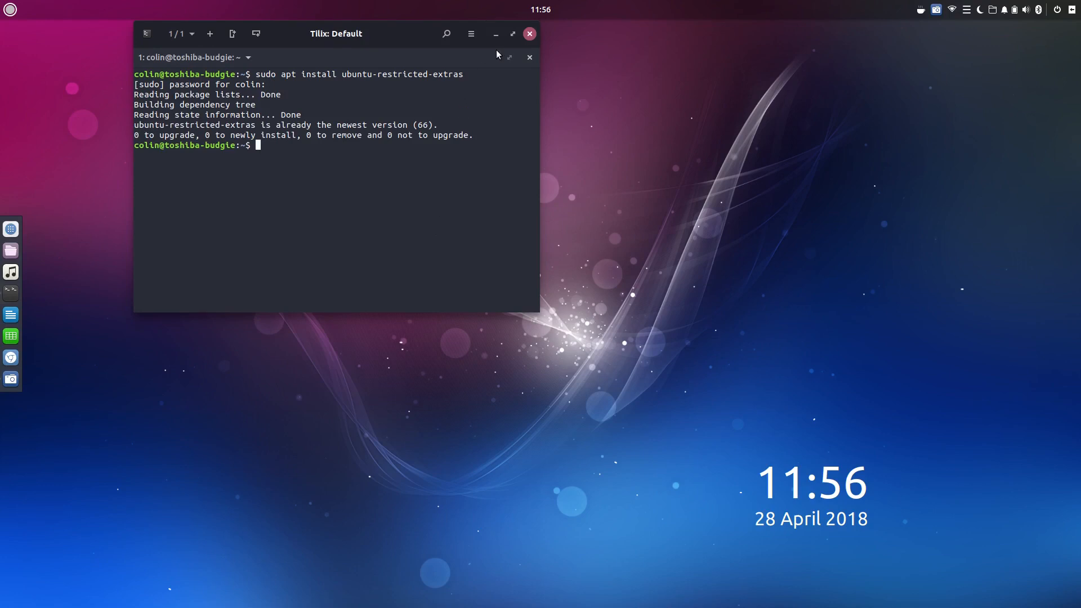
pyautogui.click(530, 35)
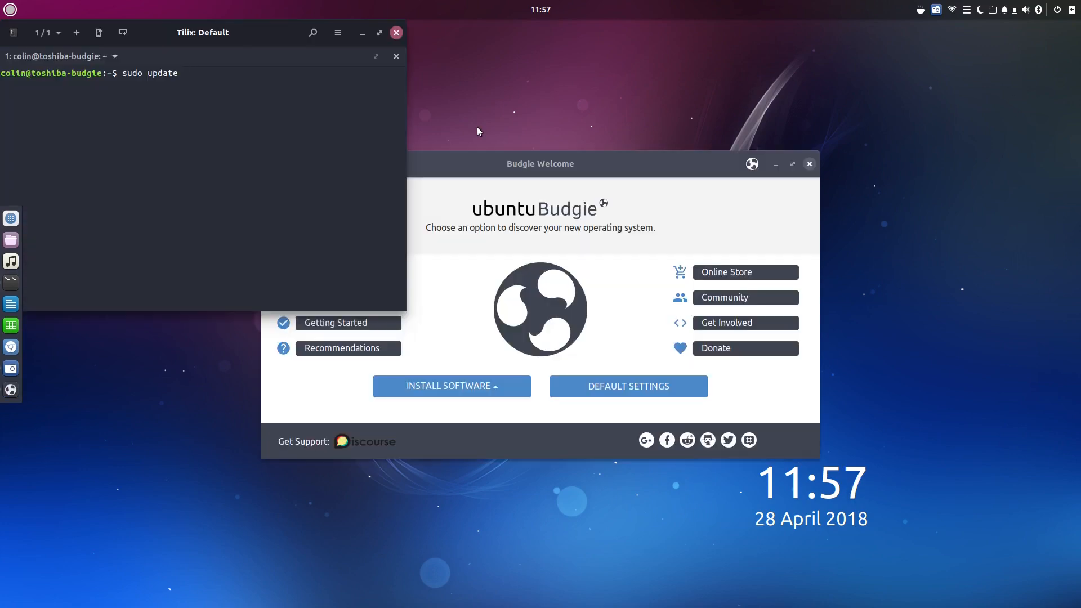
# Correct the terminal command to sudo apt update and run it, authorizing with the account password.
pyautogui.press('BackSpace')
pyautogui.press('BackSpace')
pyautogui.press('BackSpace')
pyautogui.press('BackSpace')
pyautogui.press('BackSpace')
pyautogui.write('apt update')
pyautogui.press('Return')
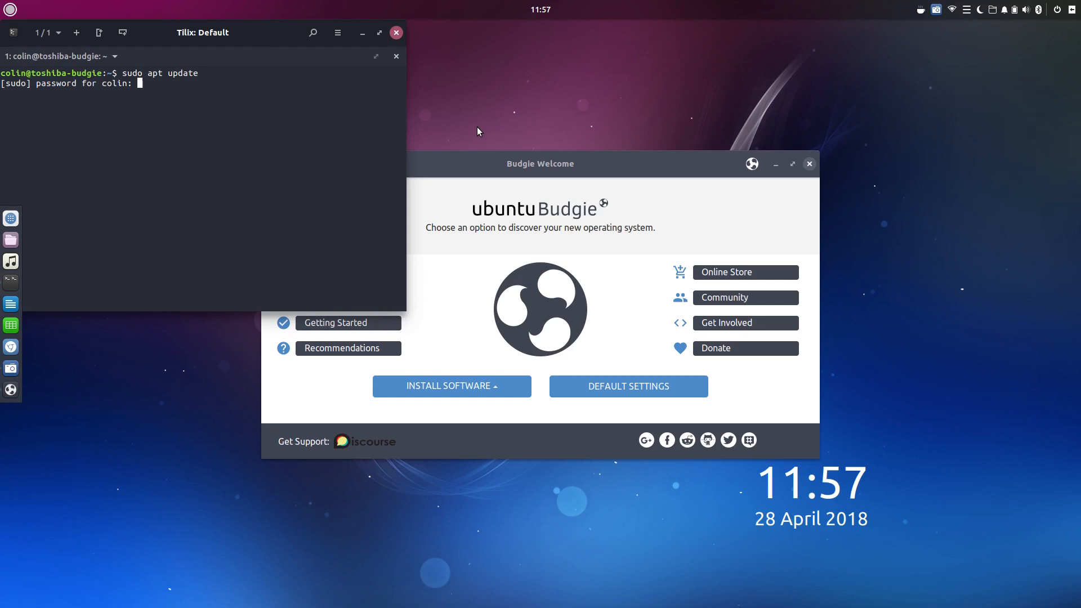
pyautogui.press('Return')
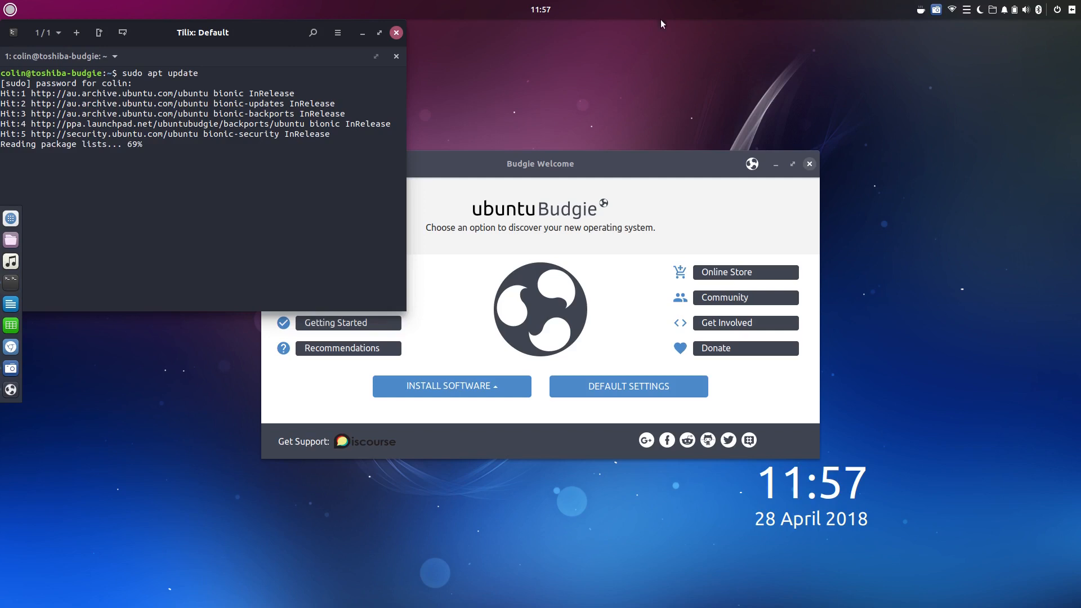
pyautogui.click(937, 10)
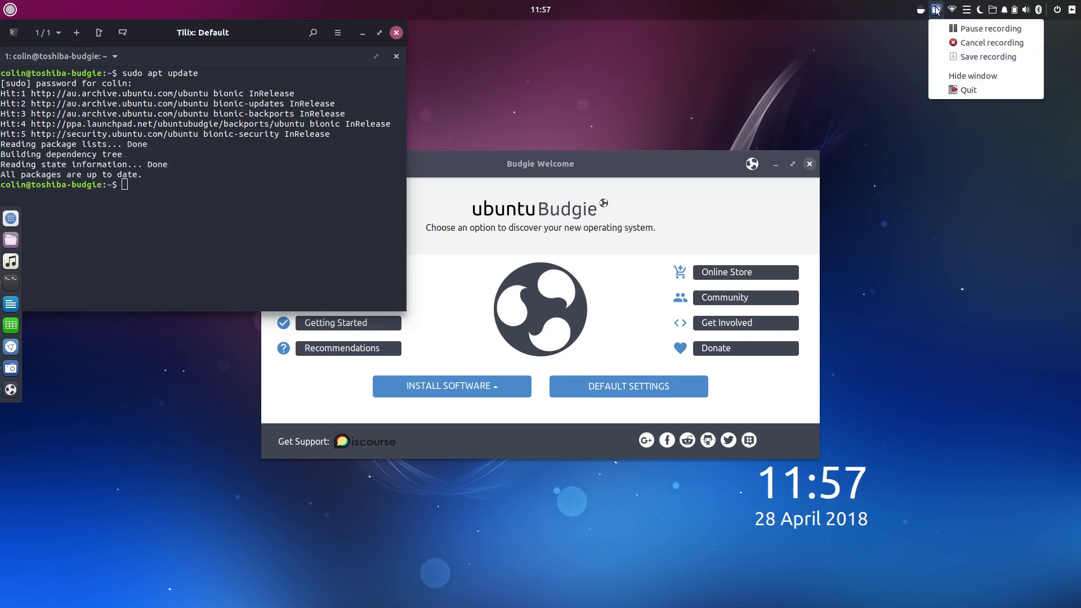
# Close the terminal and look over the Install Software options on the welcome screen.
pyautogui.click(936, 10)
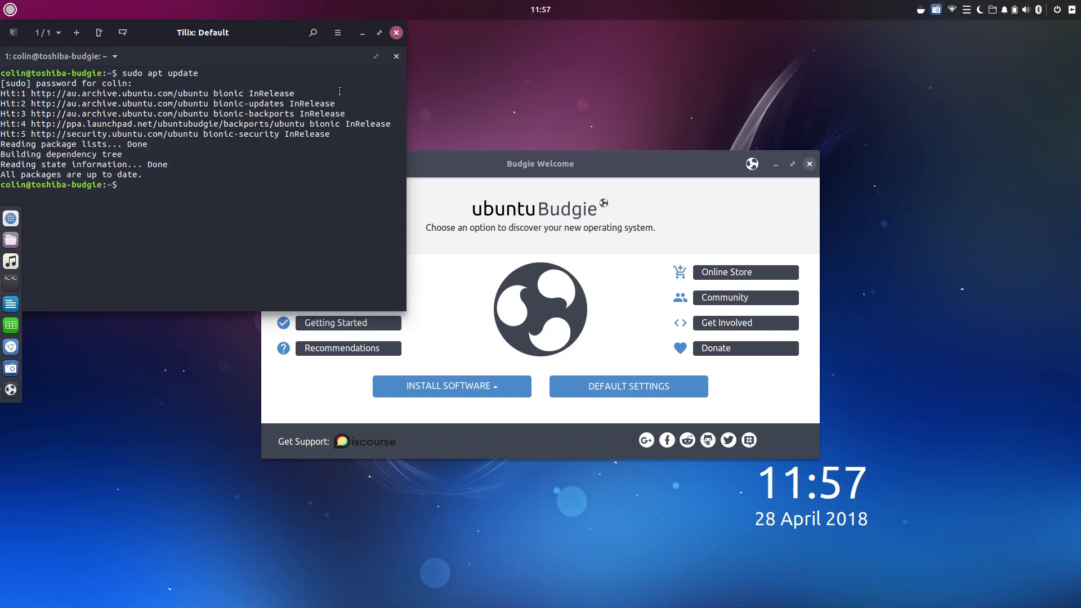
pyautogui.click(397, 32)
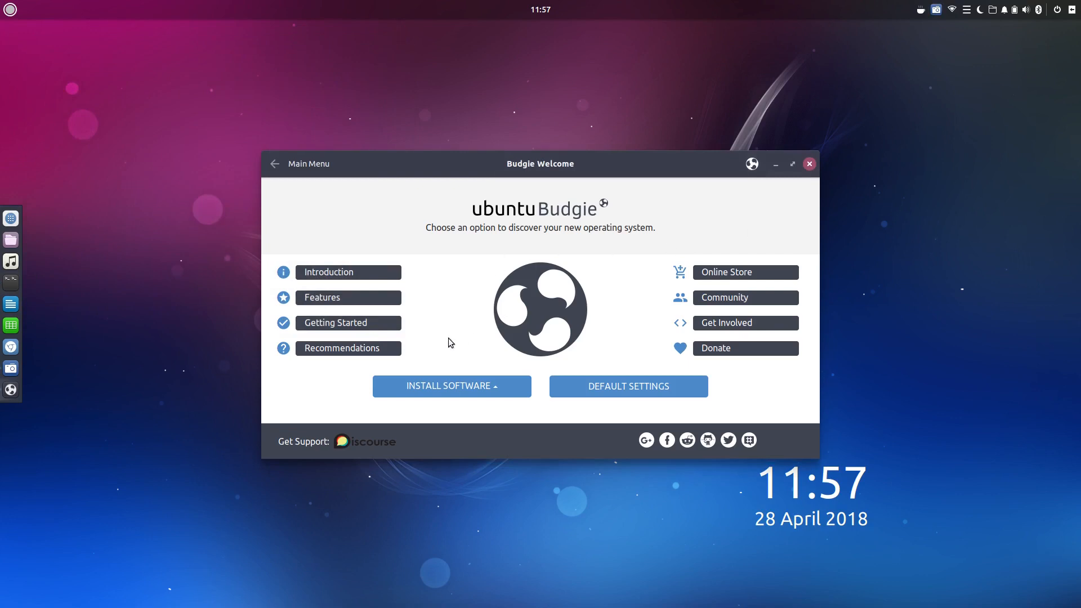
pyautogui.click(482, 385)
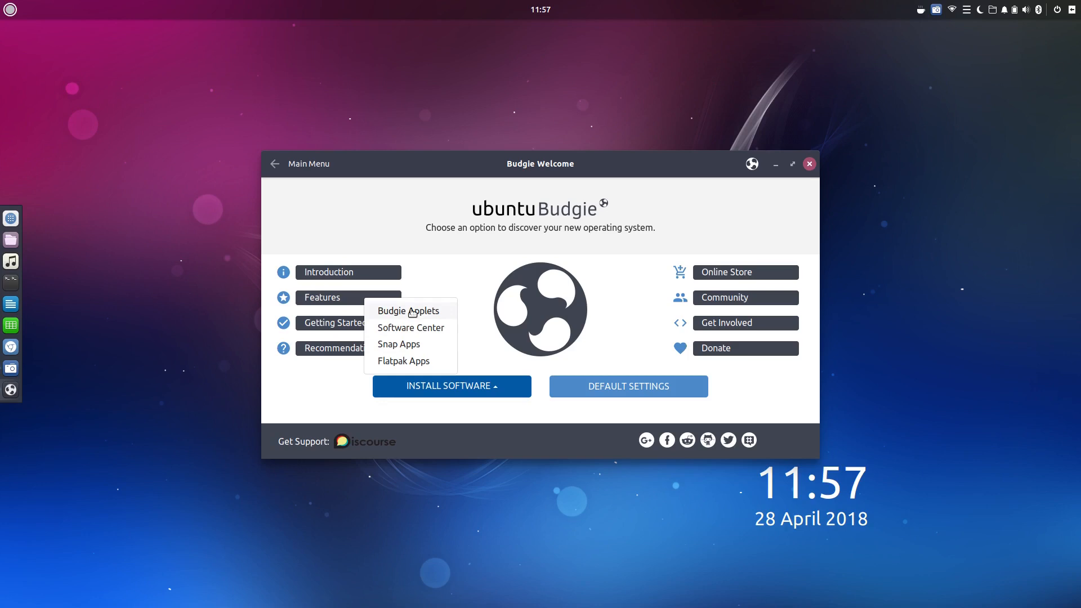
pyautogui.click(442, 401)
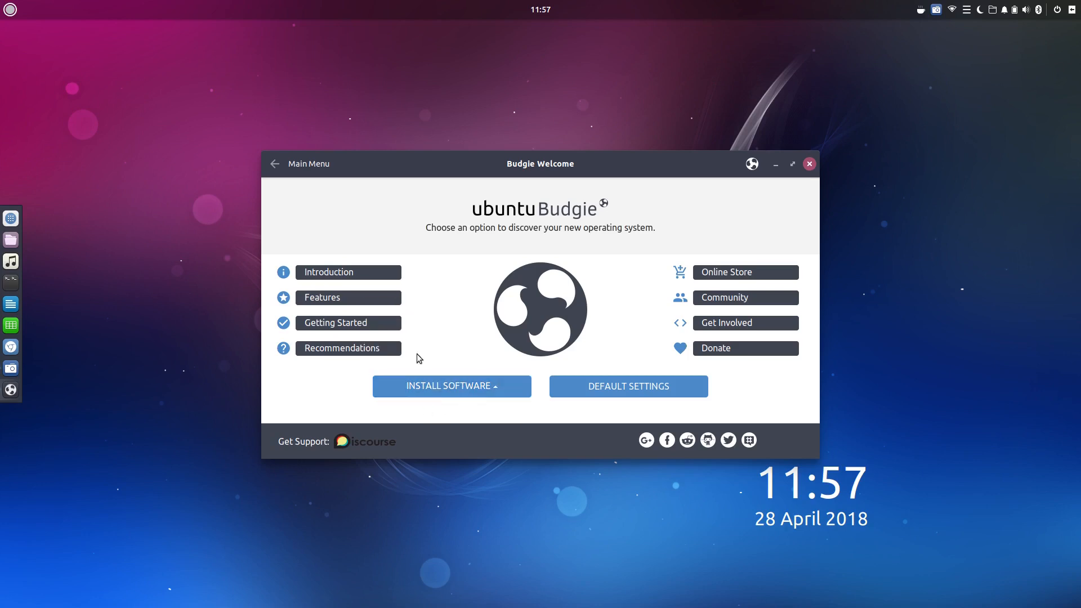
# Read through the Introduction page, including the Budgie Desktop and Open Source sections, and return to the main menu.
pyautogui.click(343, 272)
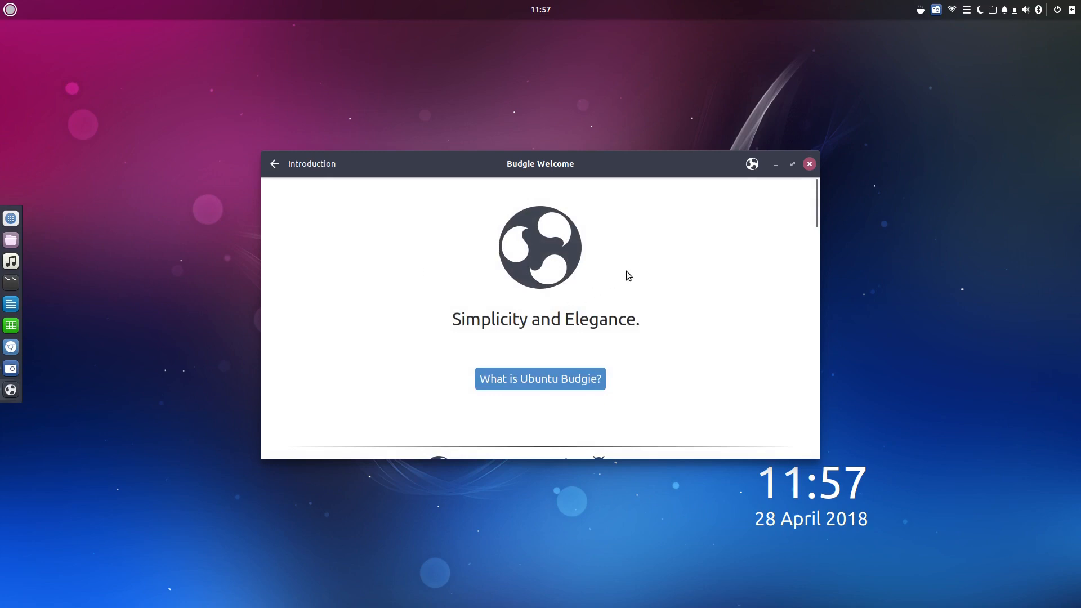
pyautogui.scroll(-5, 622, 285)
pyautogui.scroll(-20, 618, 297)
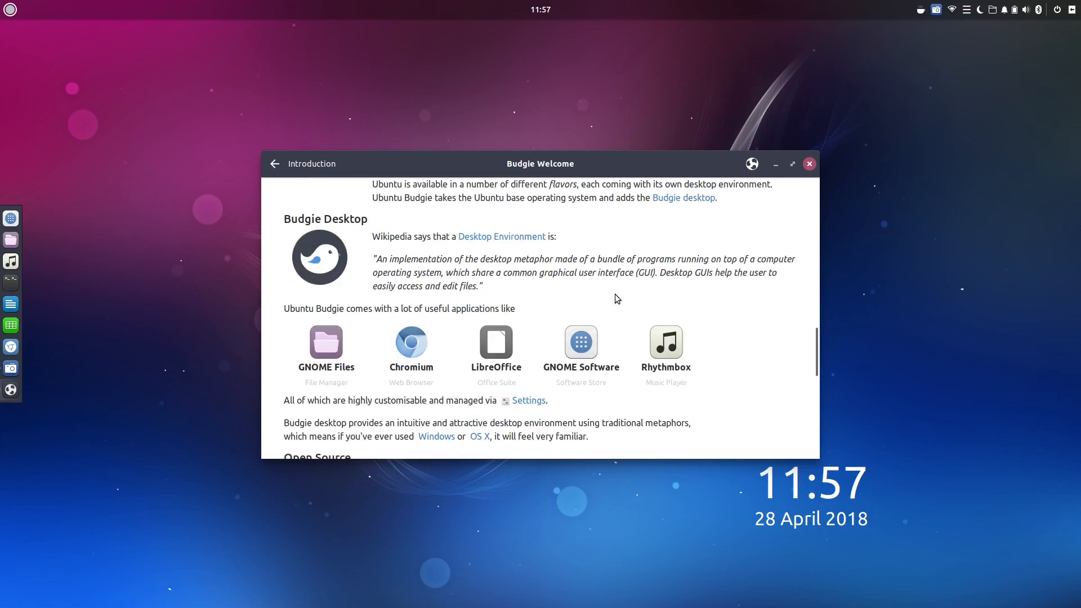
pyautogui.scroll(-3, 618, 298)
pyautogui.scroll(6, 617, 300)
pyautogui.scroll(-2, 520, 299)
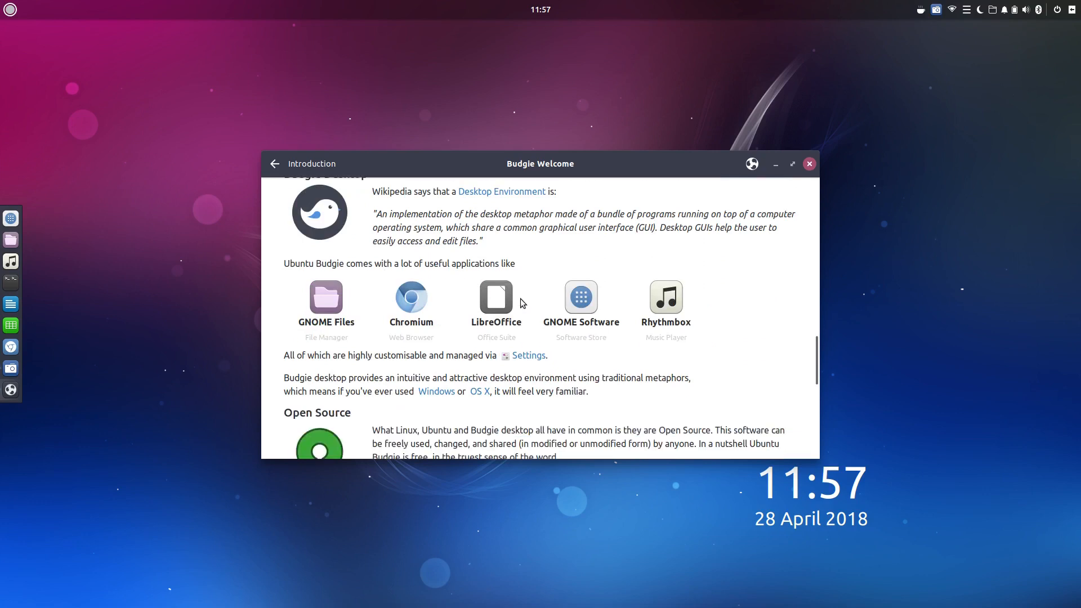
pyautogui.scroll(-8, 522, 303)
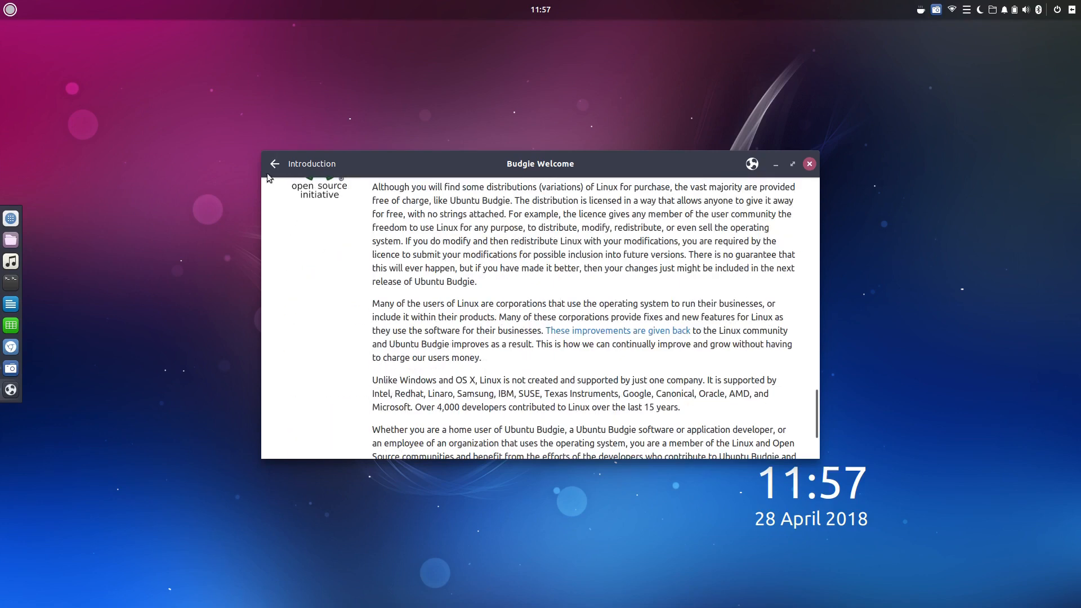
pyautogui.click(275, 164)
# View the Features page in a maximized window and return to the main menu.
pyautogui.click(333, 300)
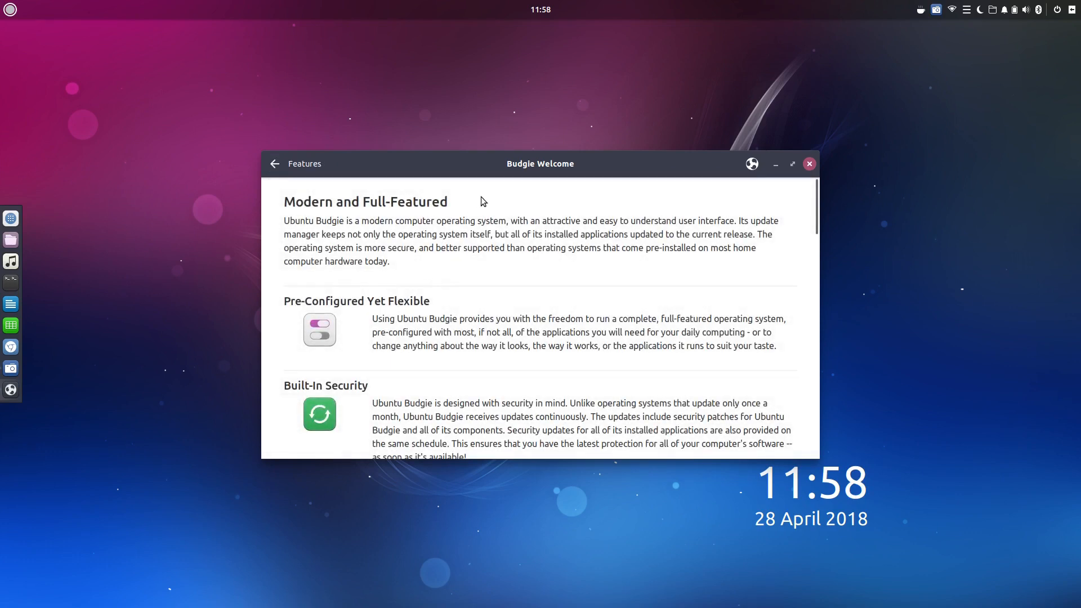
pyautogui.doubleClick(647, 167)
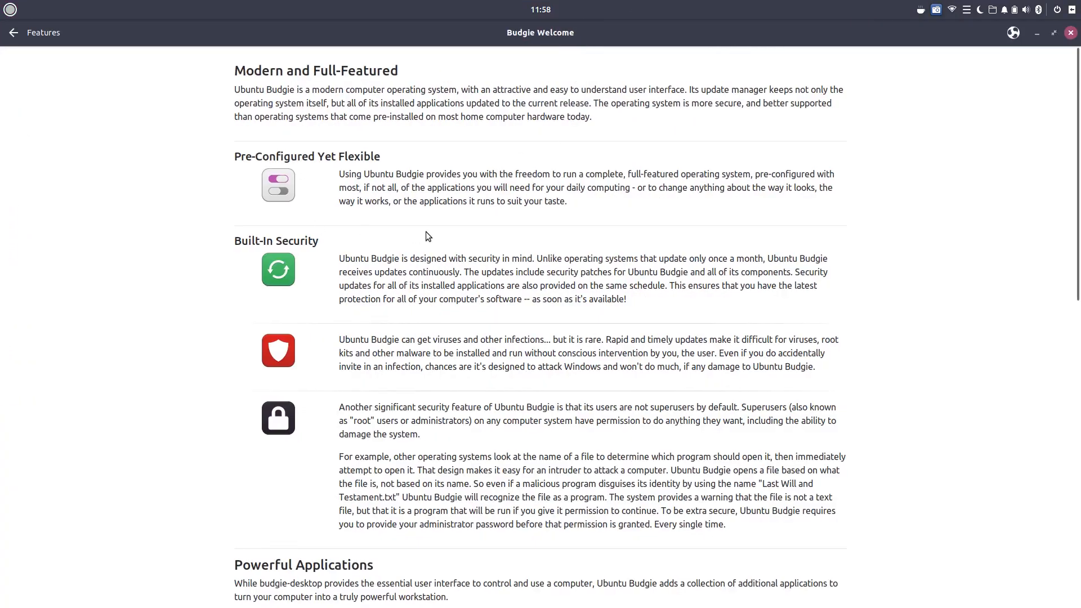
pyautogui.click(14, 32)
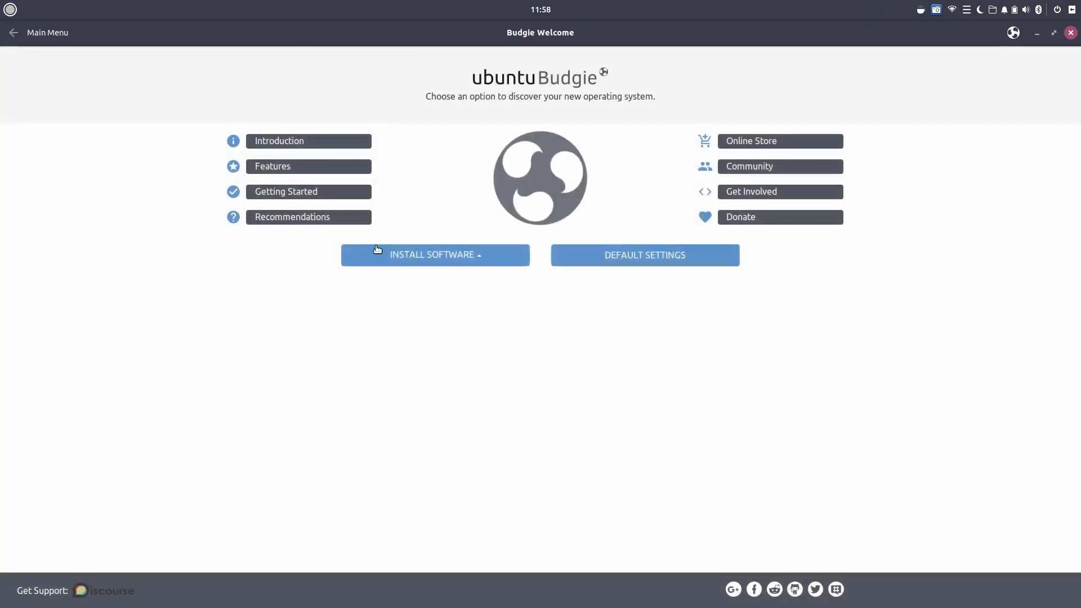
# Review the Updates & Extras and Browser Ballot topics under Getting Started and return to the main menu.
pyautogui.click(313, 192)
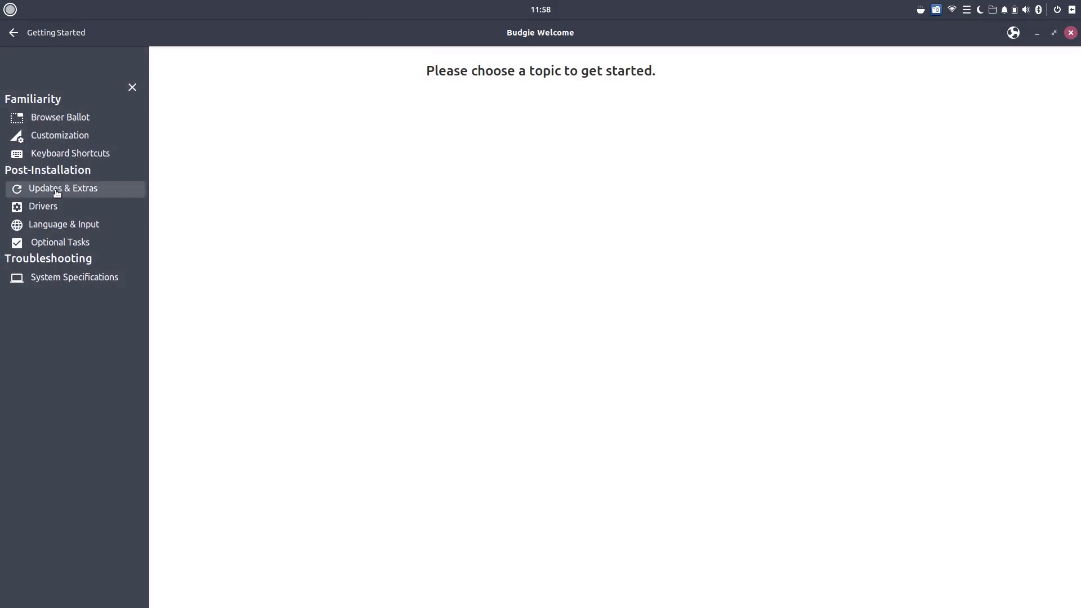
pyautogui.click(57, 190)
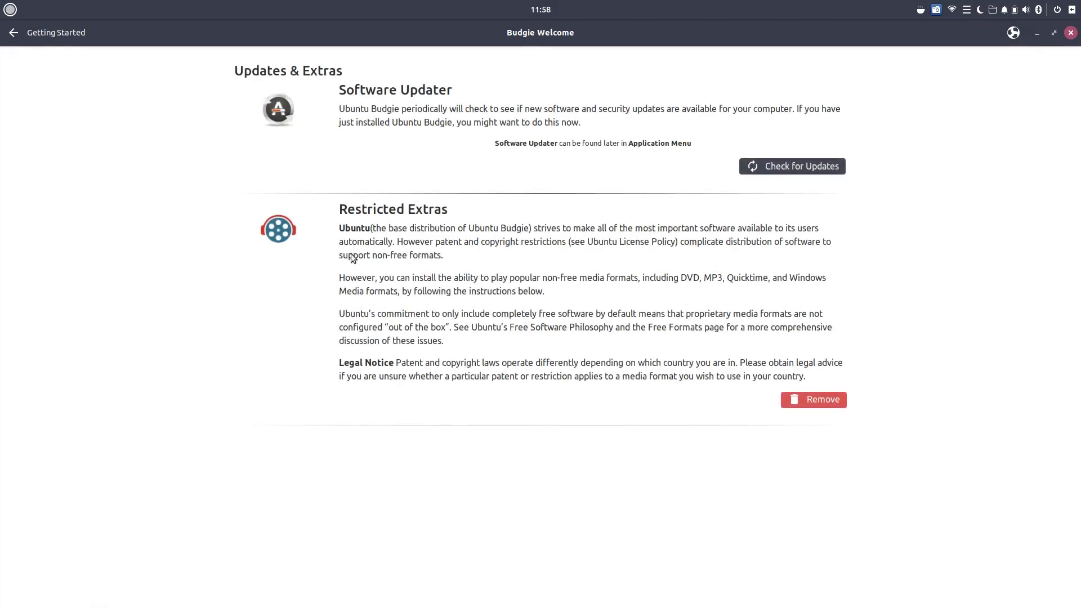
pyautogui.click(49, 33)
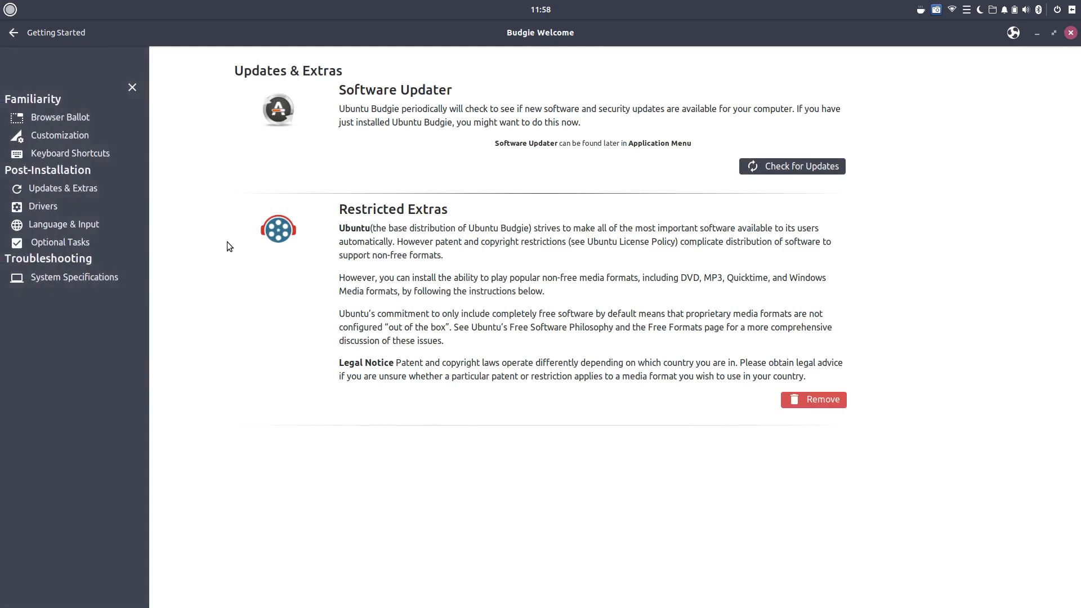
pyautogui.click(63, 118)
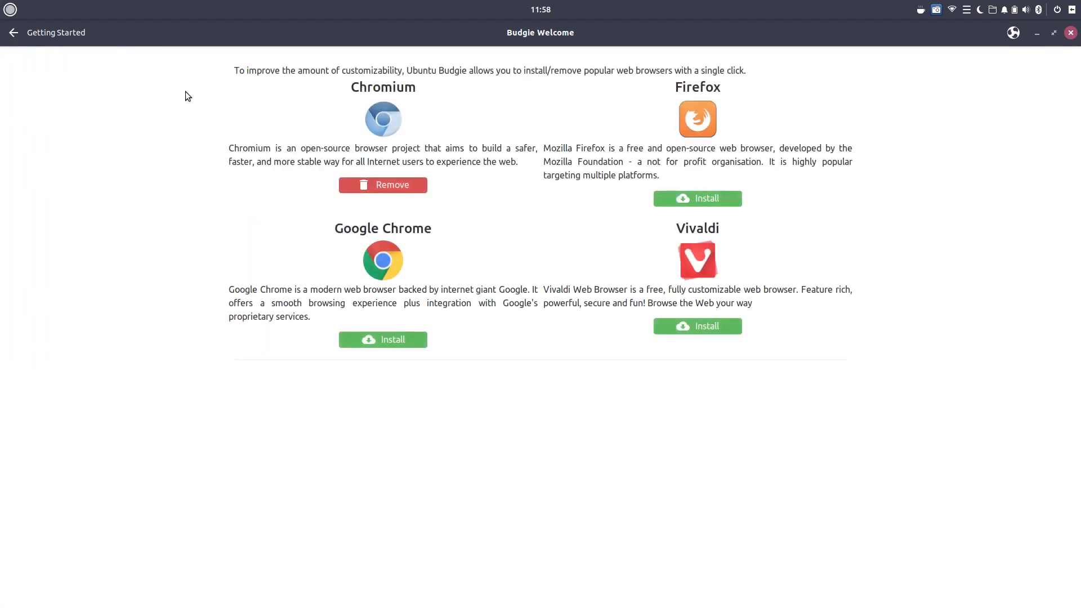
pyautogui.click(13, 34)
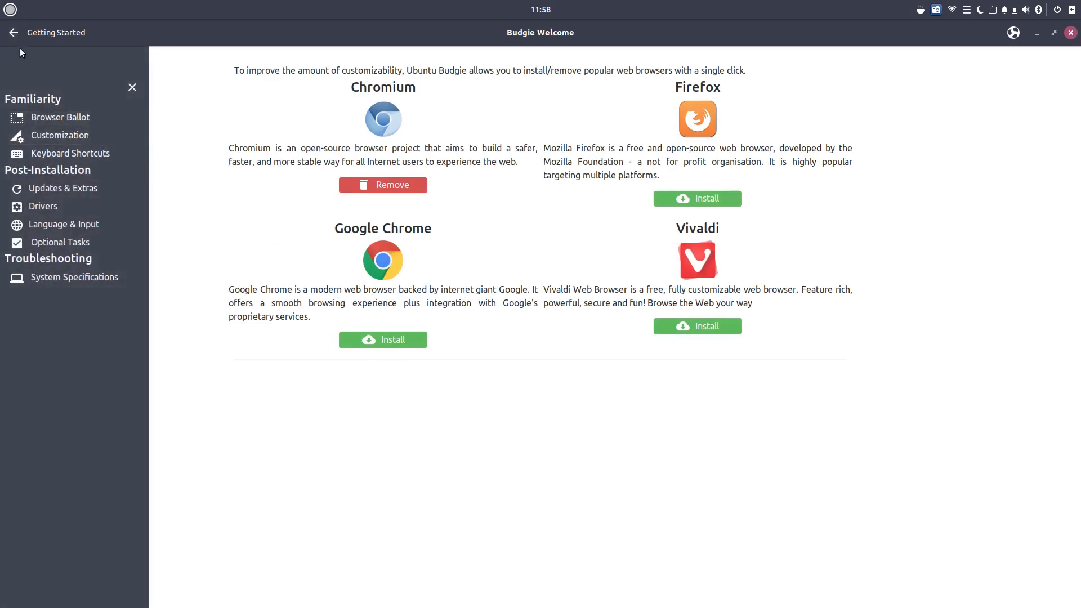
pyautogui.click(13, 34)
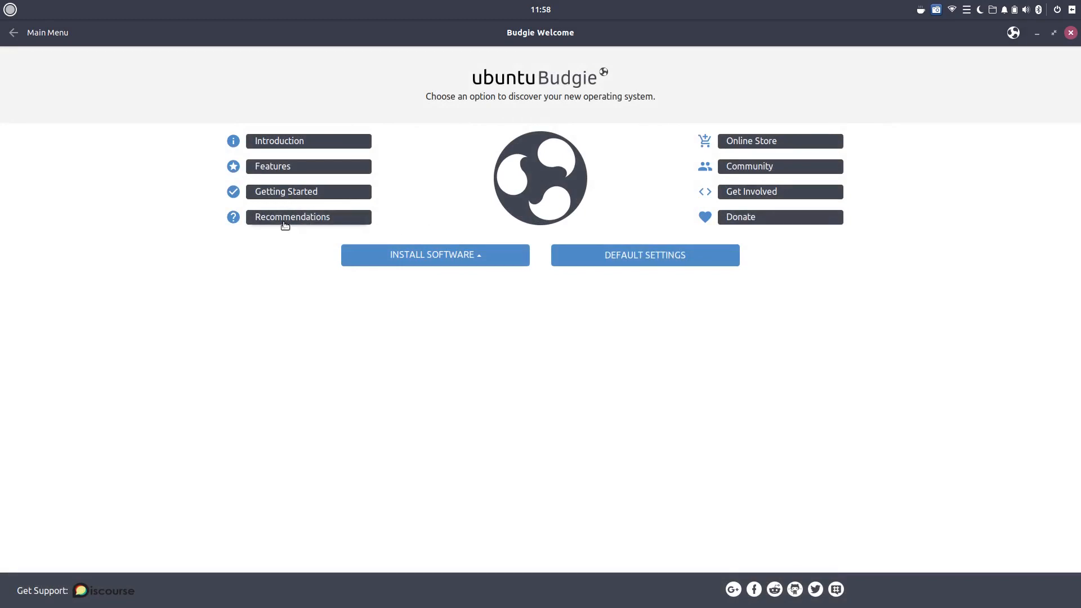
pyautogui.click(327, 191)
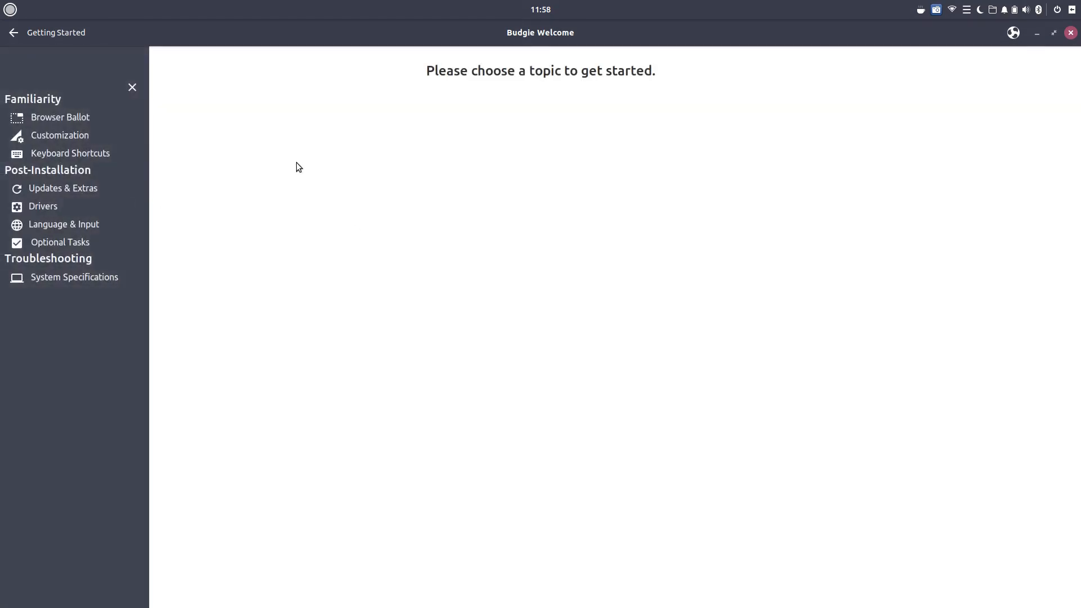
pyautogui.click(13, 33)
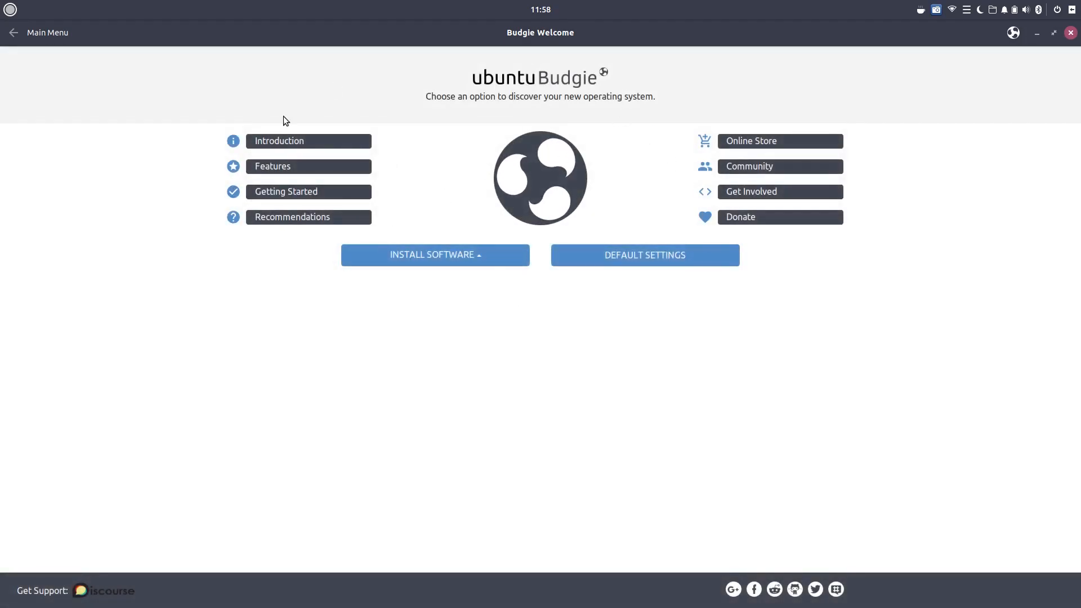
pyautogui.doubleClick(478, 32)
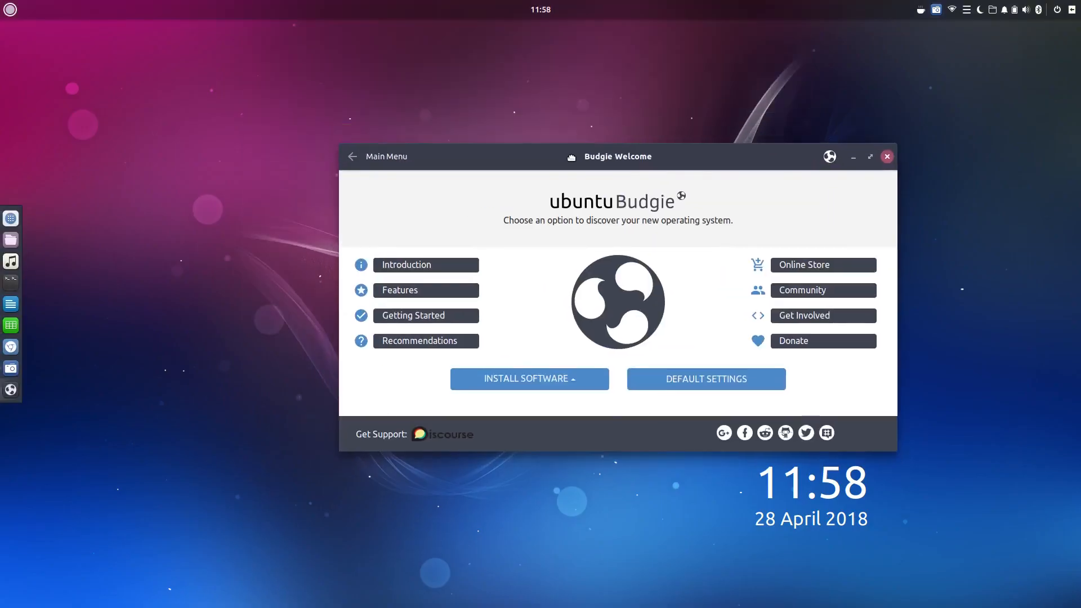
pyautogui.click(307, 276)
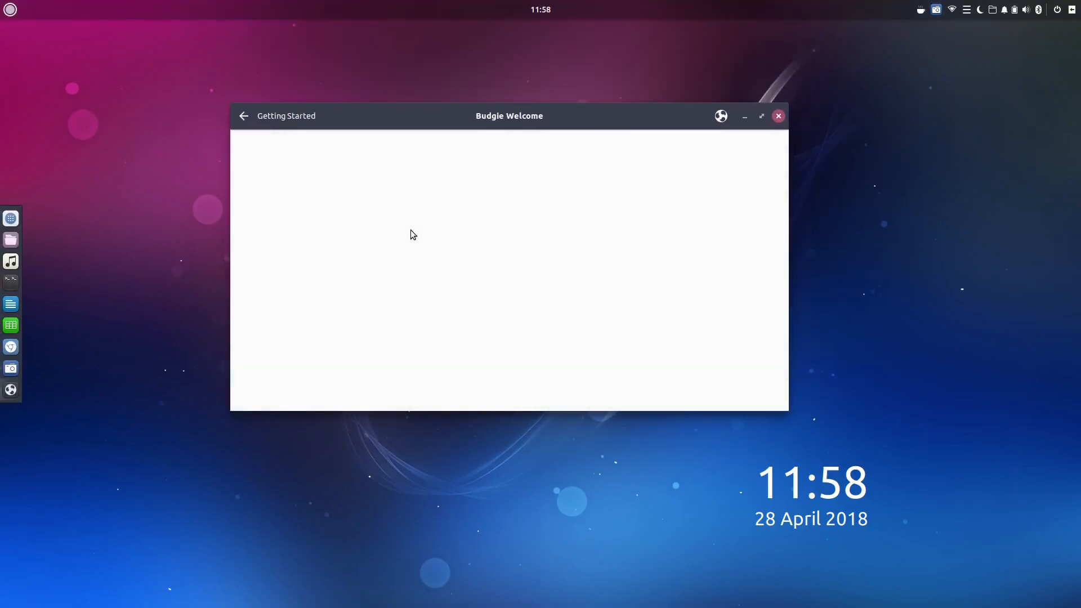
pyautogui.click(243, 116)
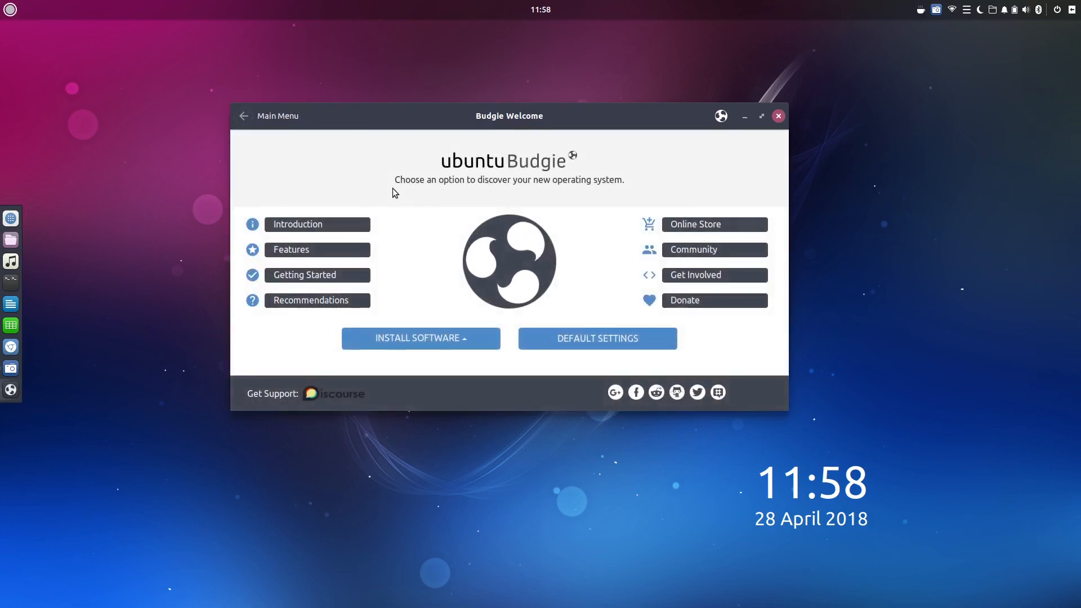
# Check for software updates from the Updates & Extras topic of Getting Started, close the updater and return to the main menu.
pyautogui.click(363, 275)
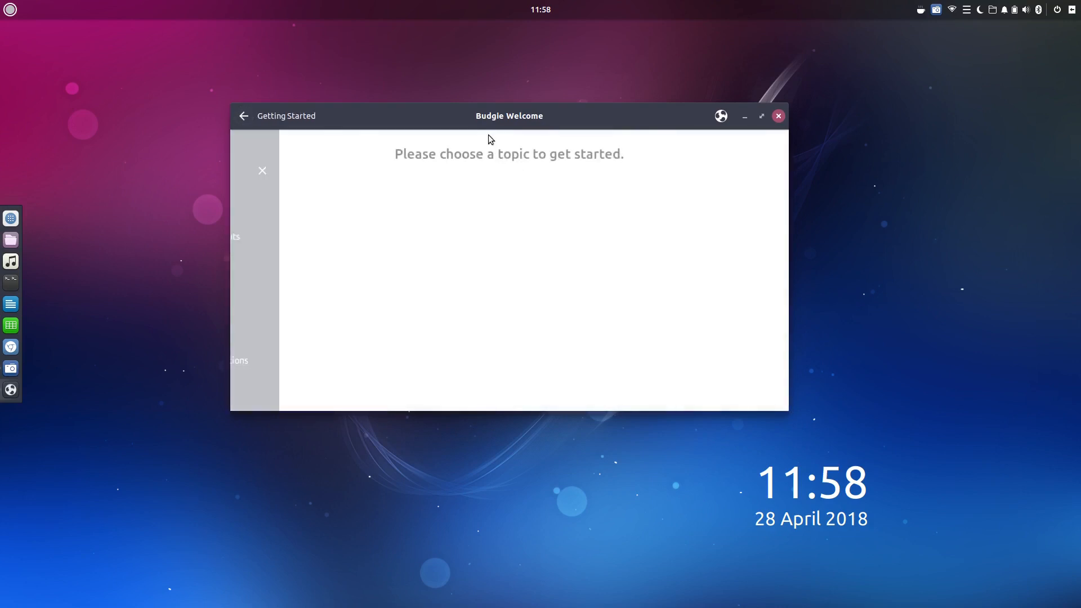
pyautogui.doubleClick(454, 113)
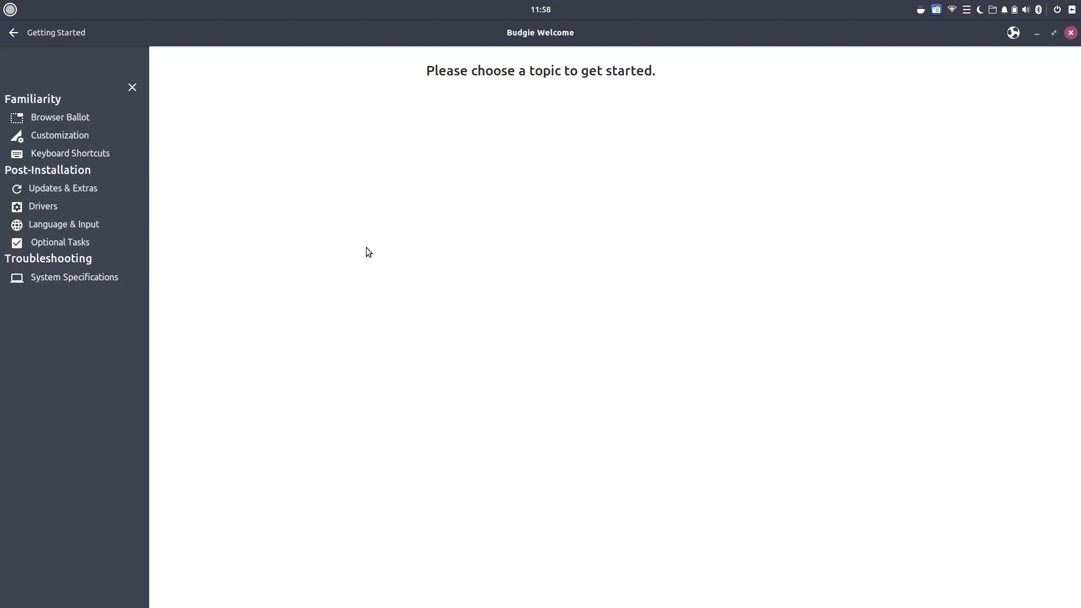
pyautogui.click(88, 188)
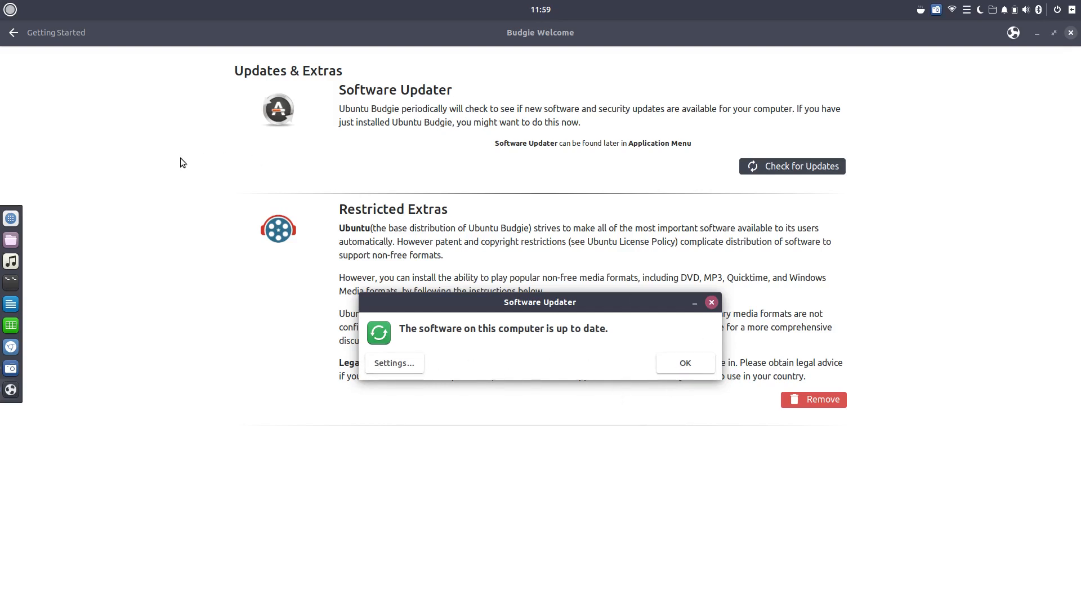
pyautogui.click(698, 362)
pyautogui.click(11, 36)
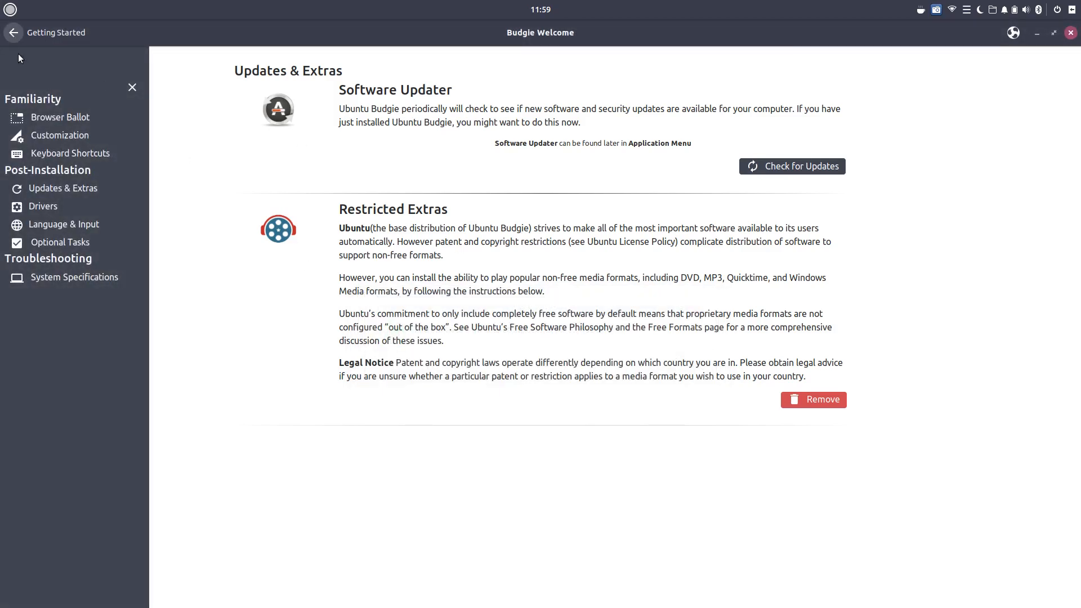
pyautogui.click(12, 32)
# Restore the welcome window and review the Backports repository and Flatpak entries on the Recommendations page, returning to the main menu.
pyautogui.moveTo(651, 40); pyautogui.dragTo(622, 132)
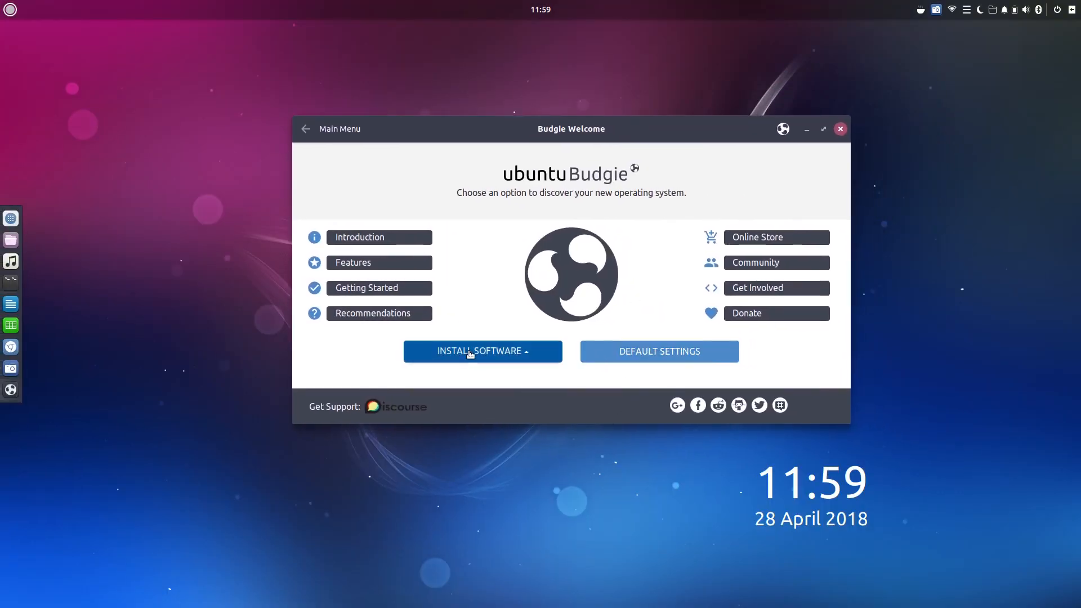
pyautogui.click(368, 315)
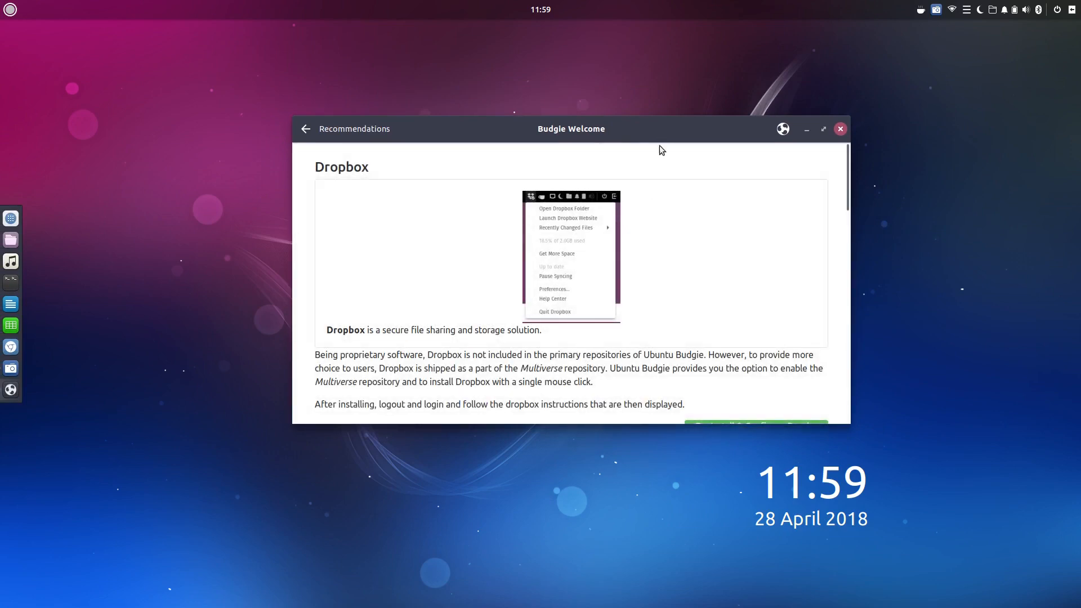
pyautogui.scroll(-2, 674, 273)
pyautogui.scroll(-2, 674, 273)
pyautogui.scroll(-4, 721, 256)
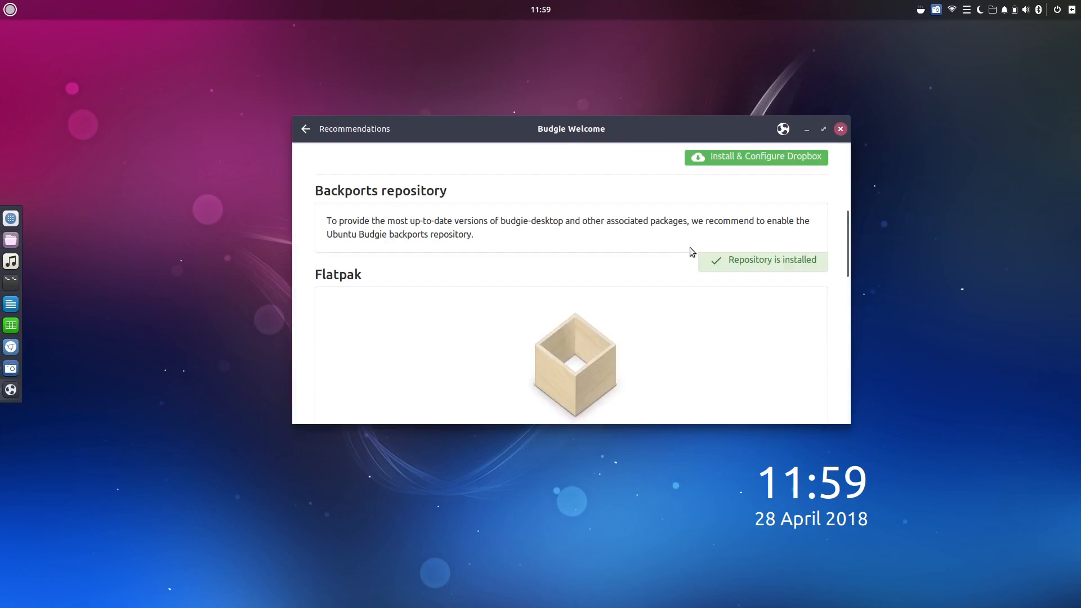
pyautogui.scroll(-7, 642, 222)
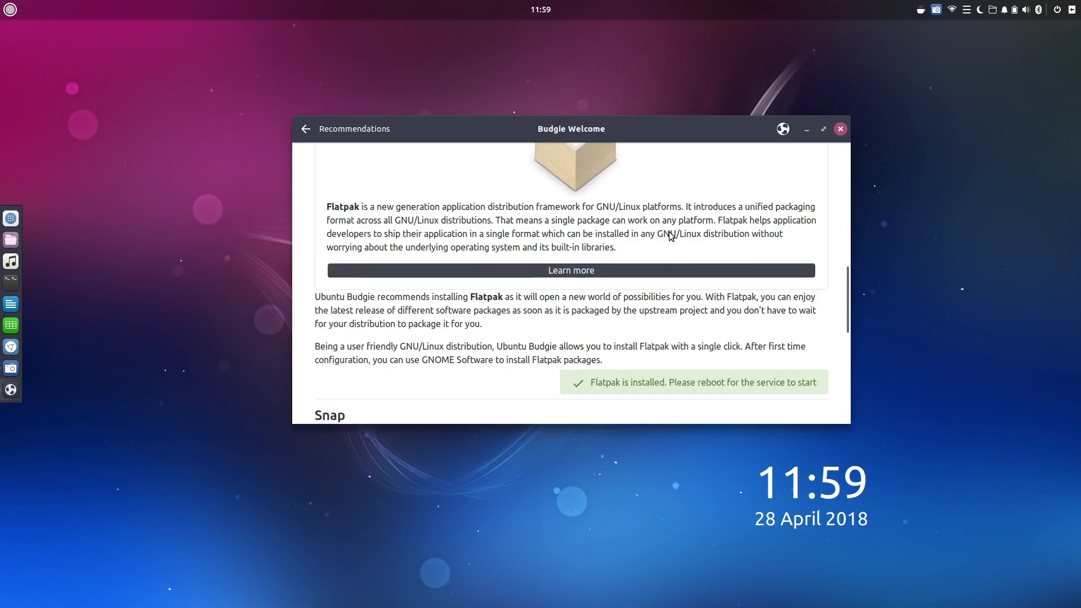
pyautogui.scroll(-2, 670, 236)
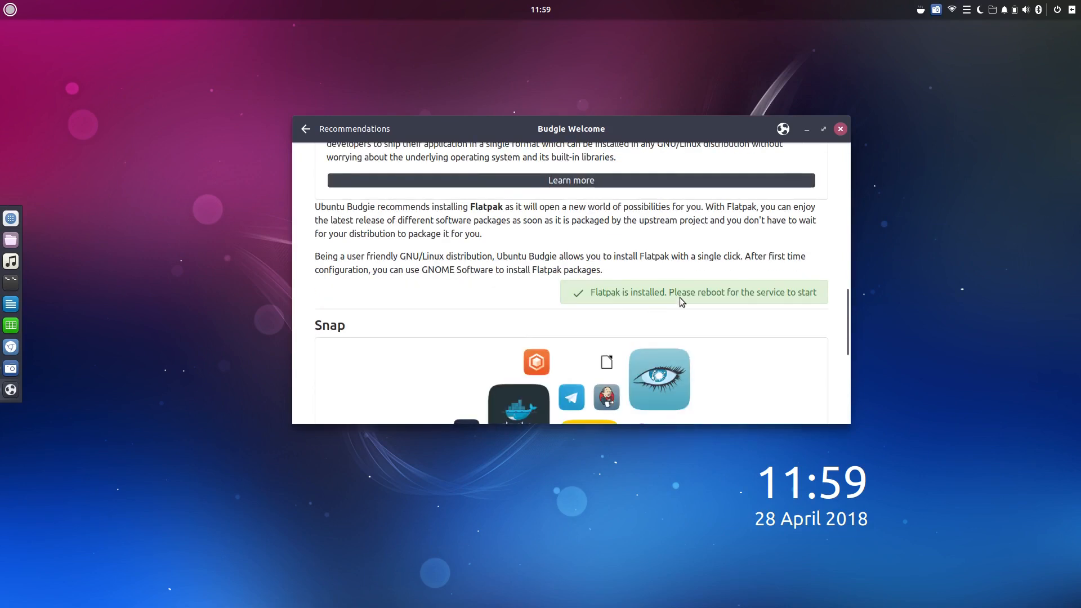
pyautogui.scroll(4, 680, 297)
pyautogui.scroll(7, 681, 301)
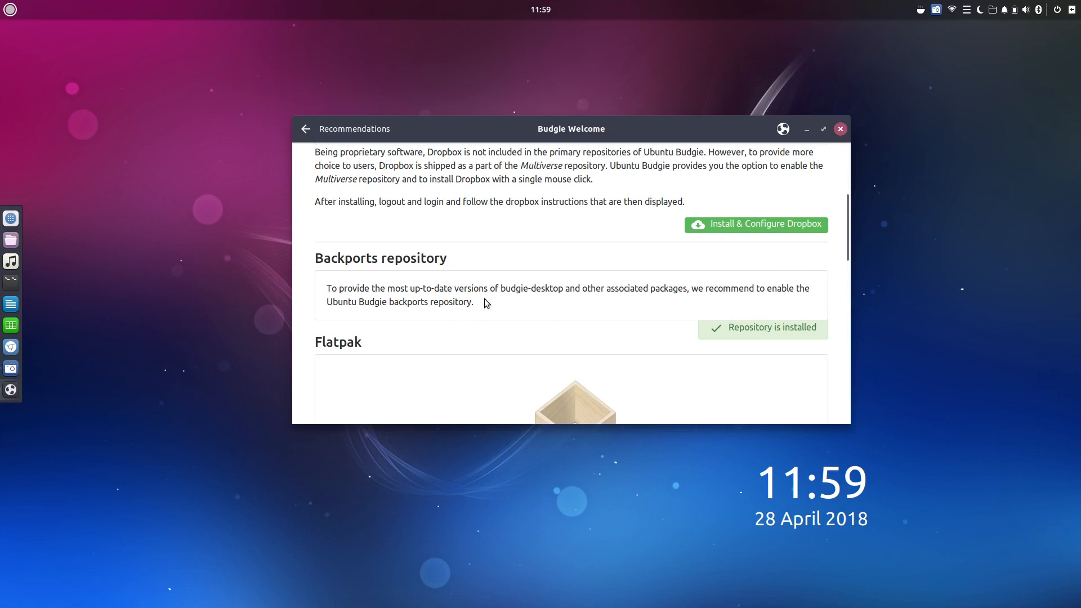
pyautogui.scroll(-1, 536, 305)
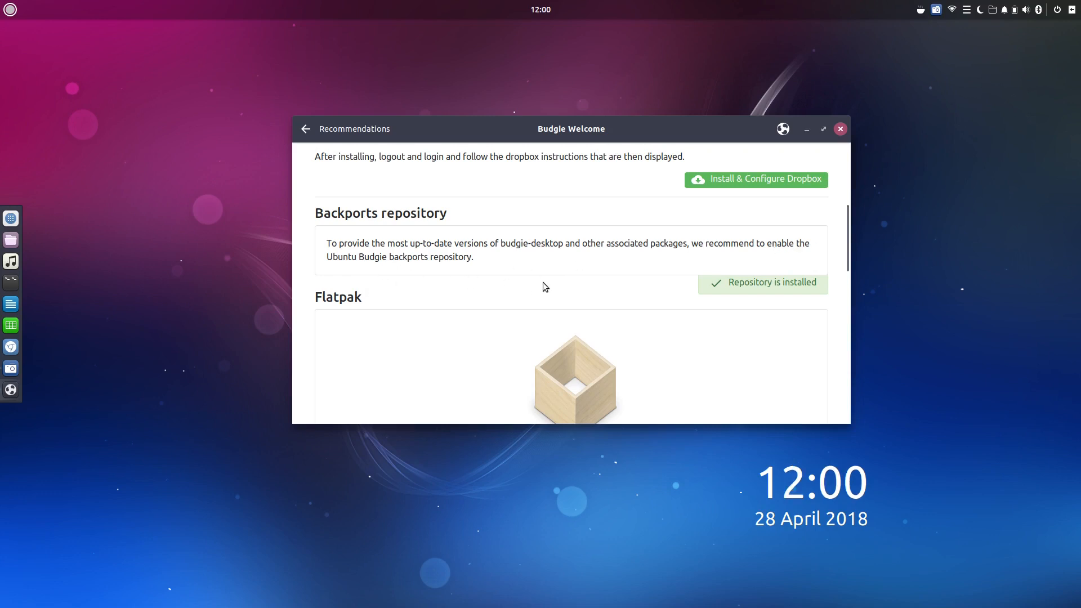
pyautogui.click(304, 131)
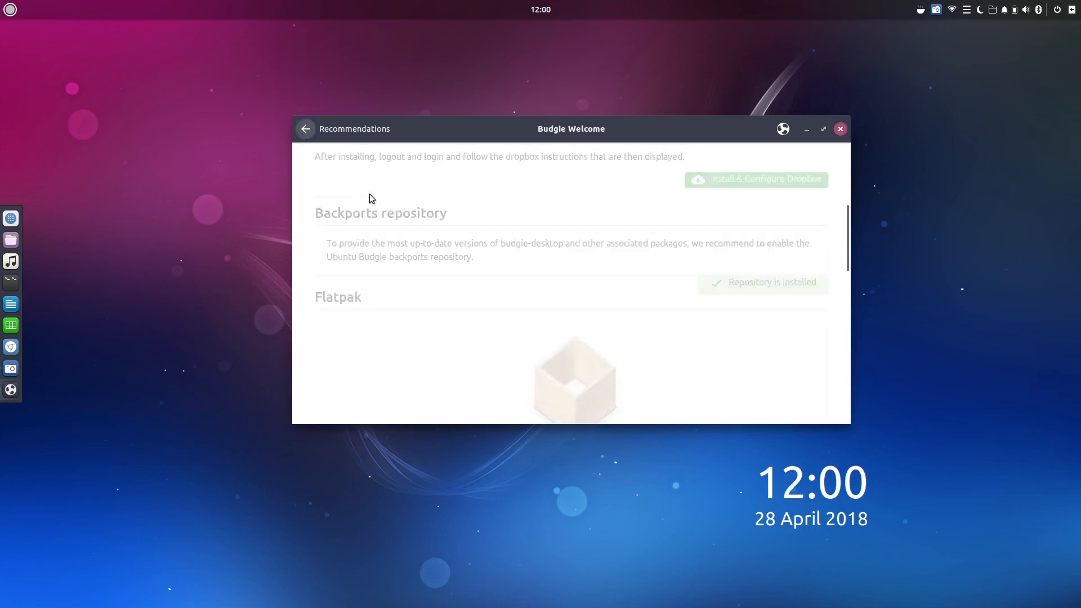
# Open the Default Settings page in a maximized window and view its section on restoring the panels.
pyautogui.click(685, 356)
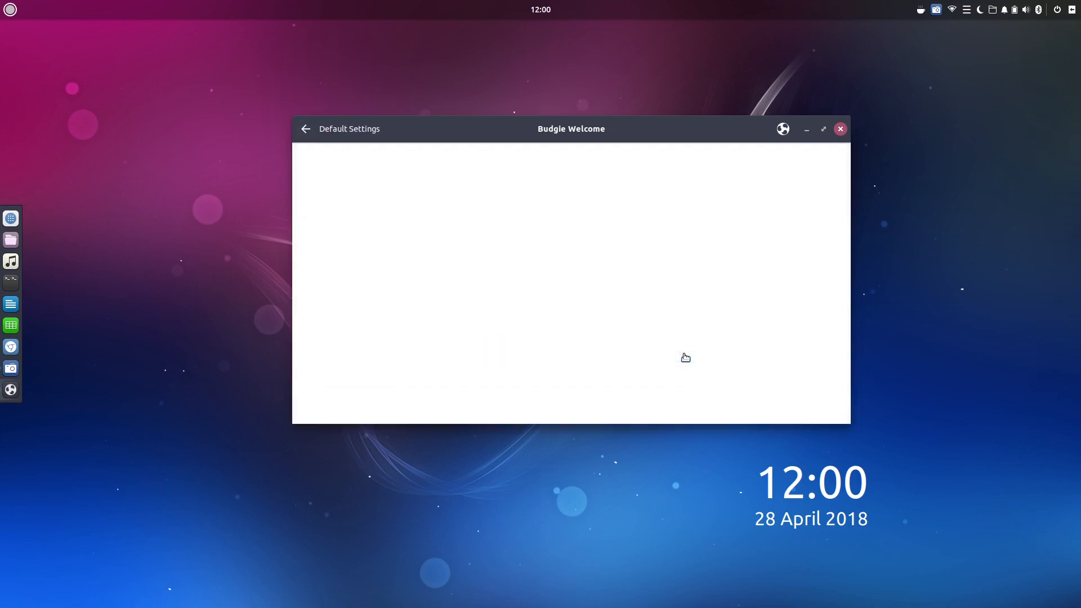
pyautogui.doubleClick(616, 129)
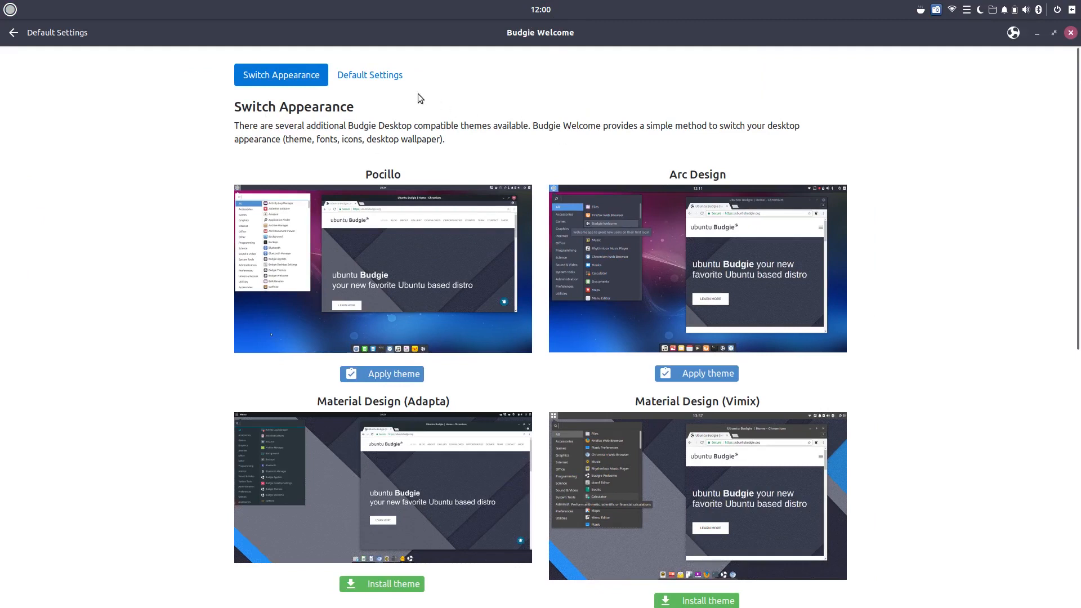
pyautogui.click(361, 75)
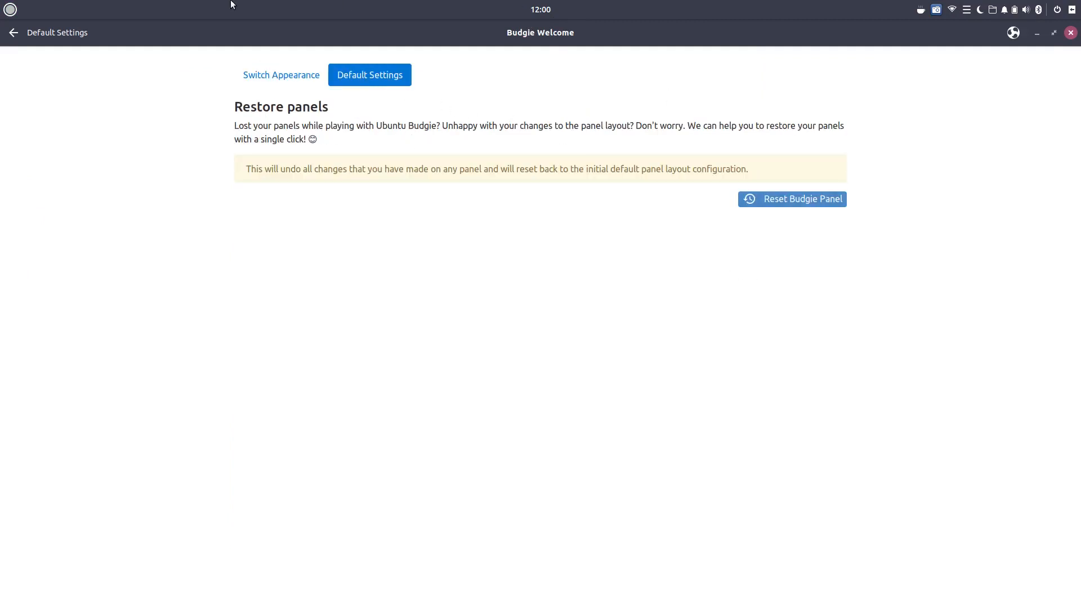
# Open Budgie Desktop Settings, inspect the Top Panel's applets, settings and position options, and close the window without changes.
pyautogui.click(1072, 10)
pyautogui.click(960, 598)
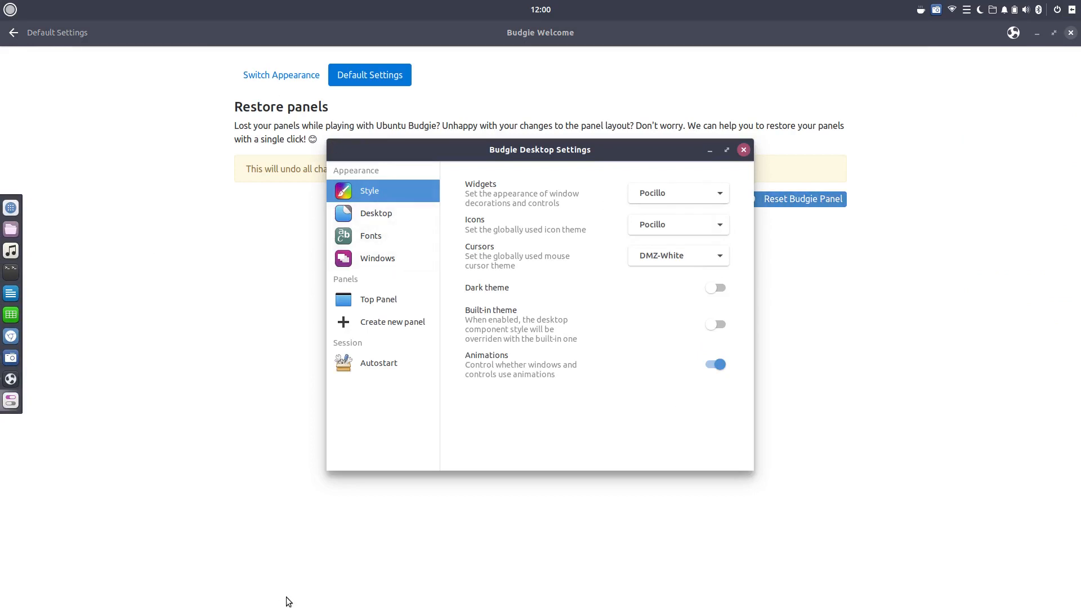
pyautogui.click(379, 299)
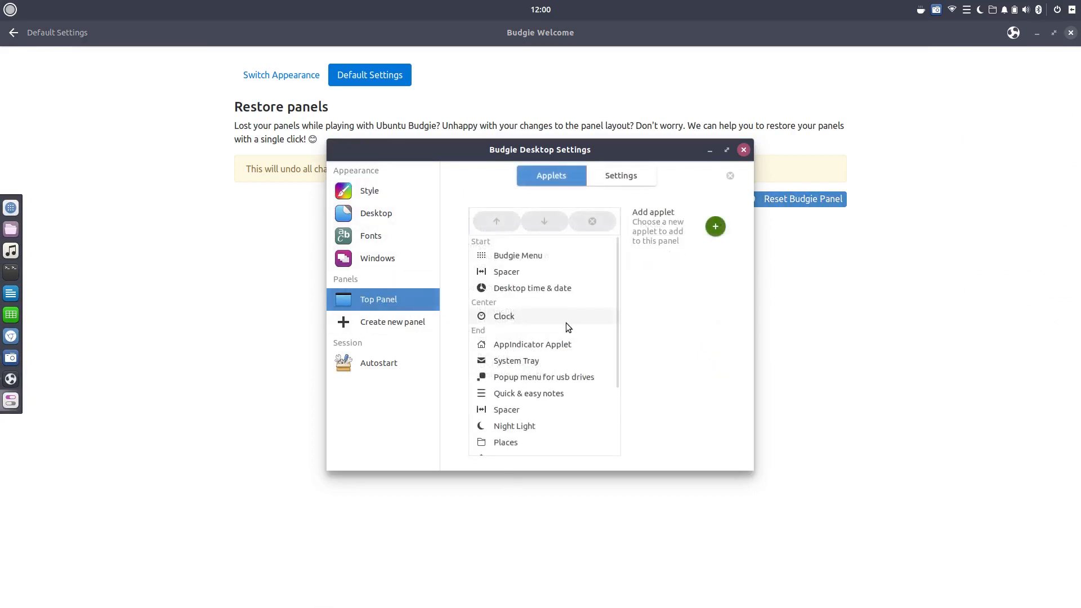
pyautogui.click(621, 176)
pyautogui.click(699, 221)
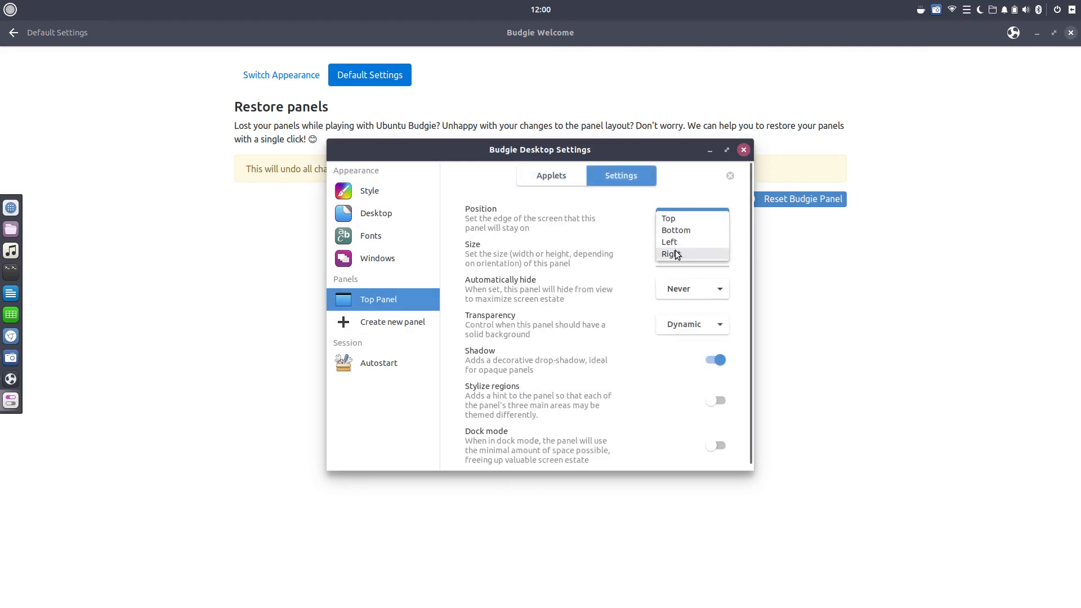
pyautogui.click(690, 206)
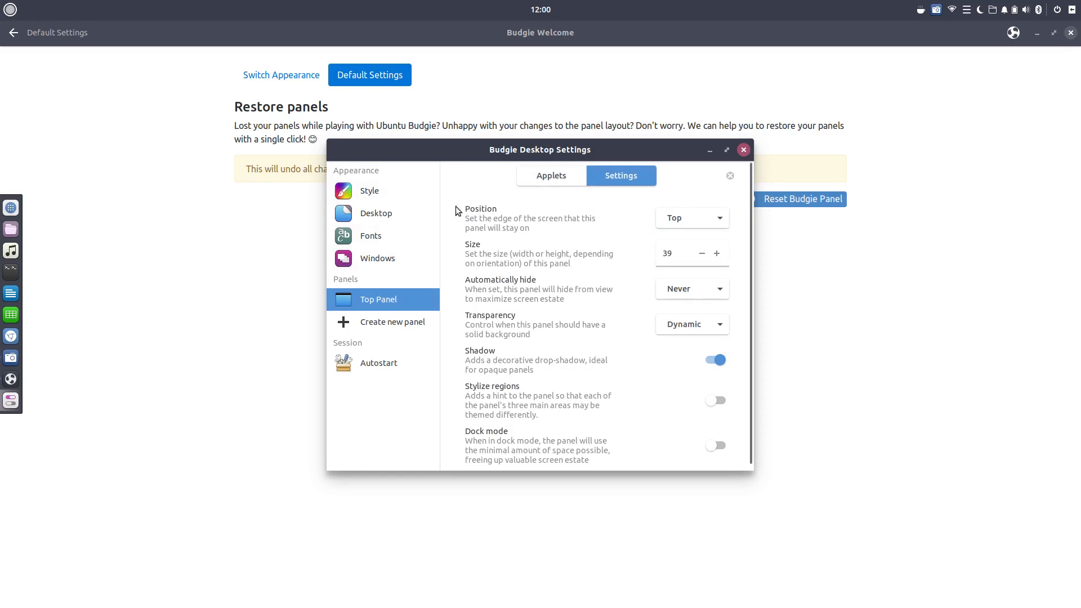
pyautogui.click(744, 150)
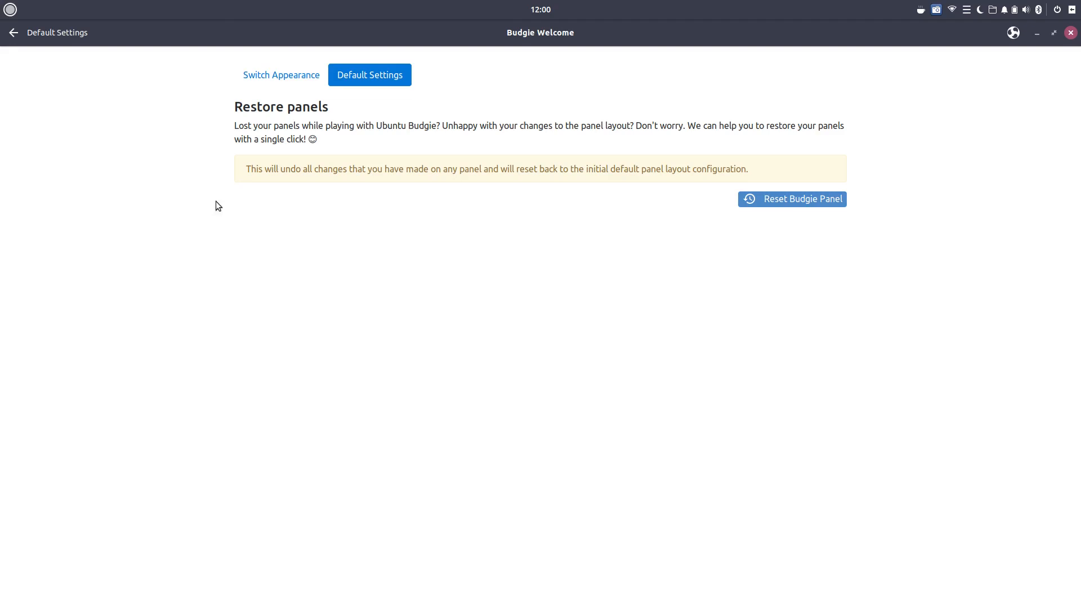
# Review the desktop themes offered under Switch Appearance, from Pocillo to Pop, and return to the main menu.
pyautogui.click(270, 75)
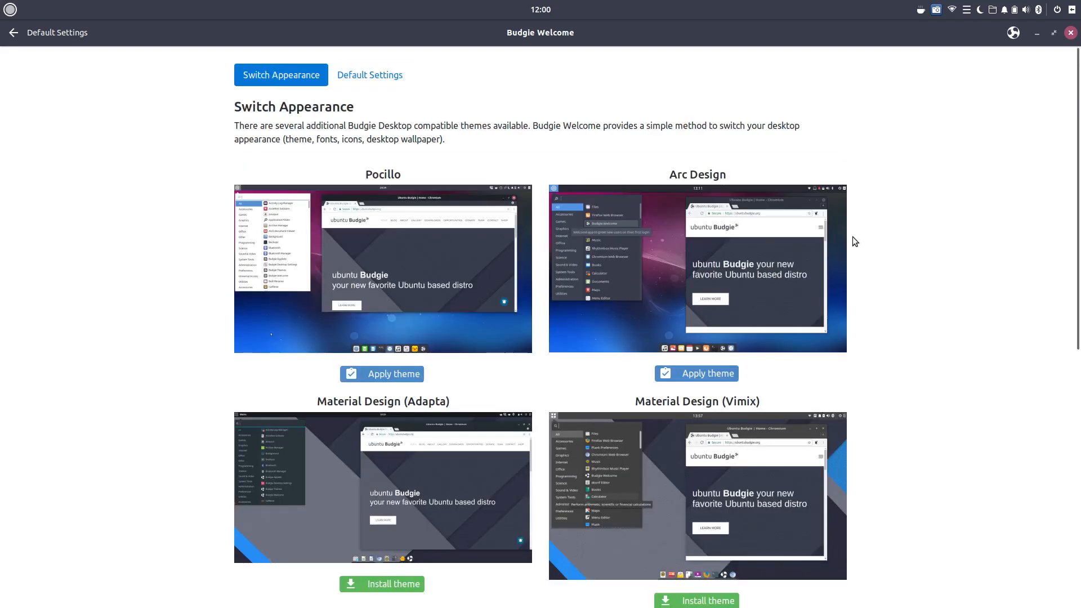
pyautogui.scroll(-2, 855, 241)
pyautogui.click(933, 13)
pyautogui.click(946, 29)
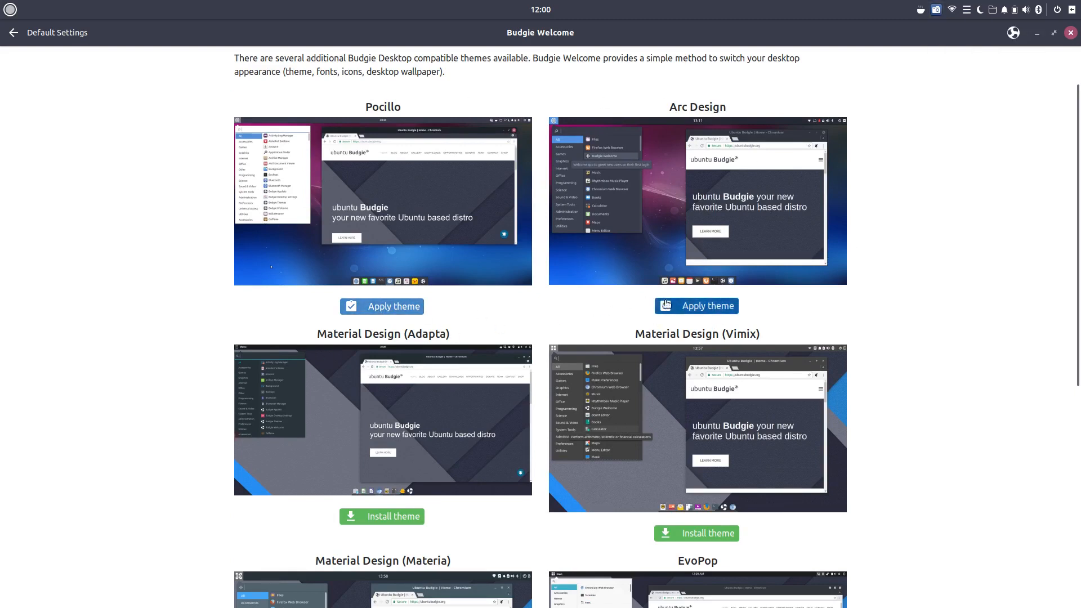
pyautogui.scroll(-3, 824, 249)
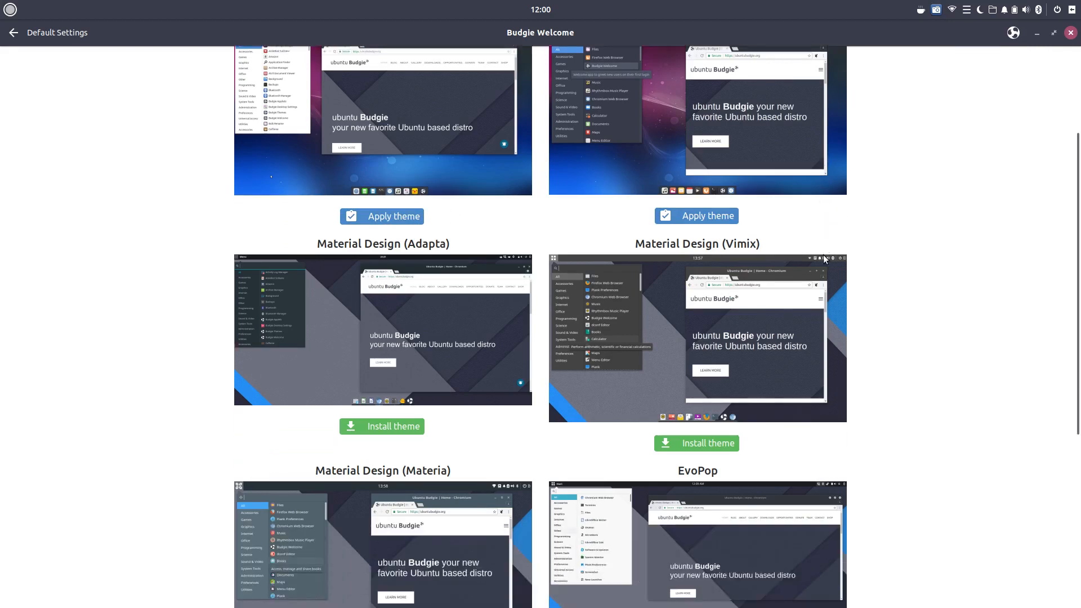
pyautogui.scroll(-4, 535, 389)
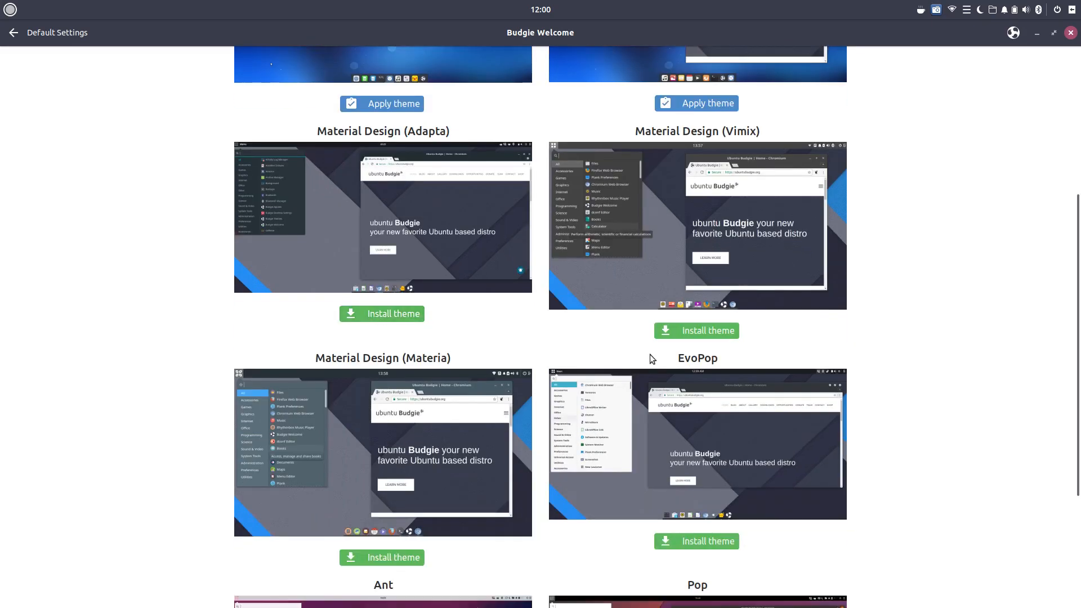
pyautogui.scroll(-3, 652, 357)
pyautogui.scroll(-4, 651, 357)
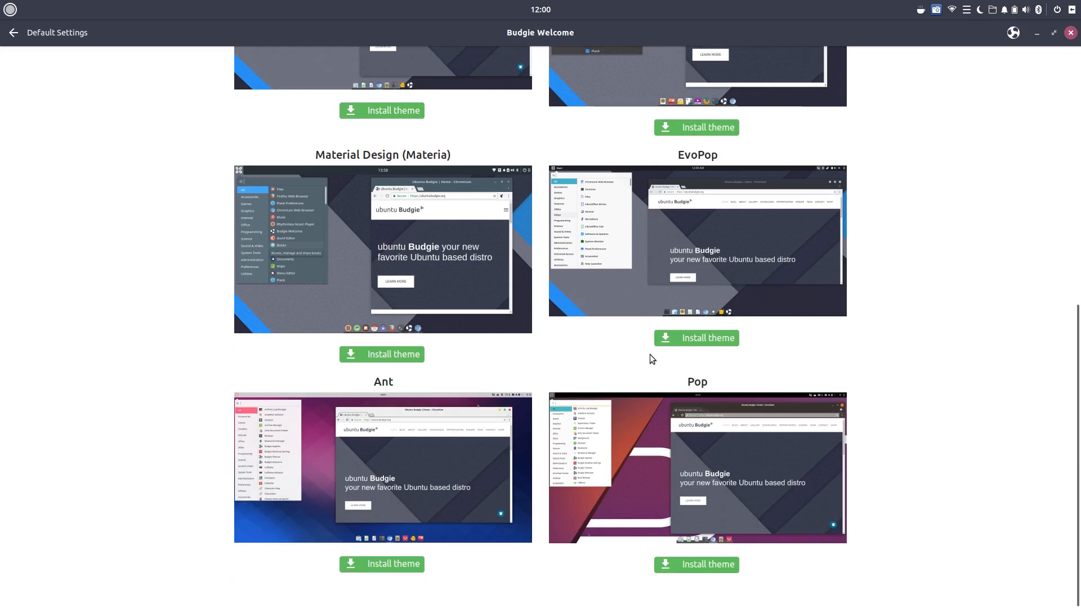
pyautogui.scroll(5, 900, 351)
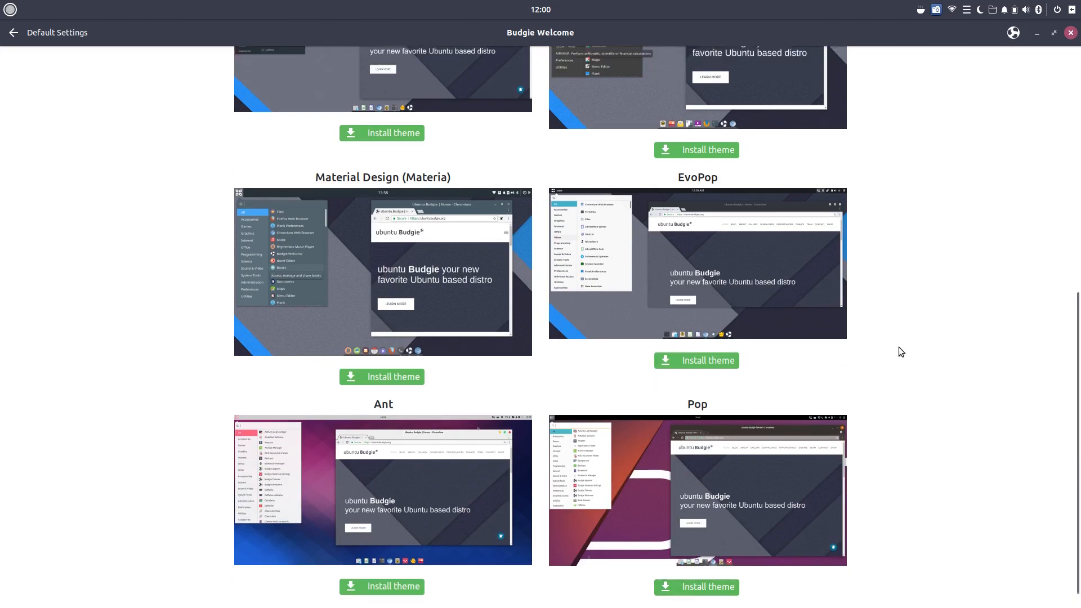
pyautogui.scroll(10, 899, 347)
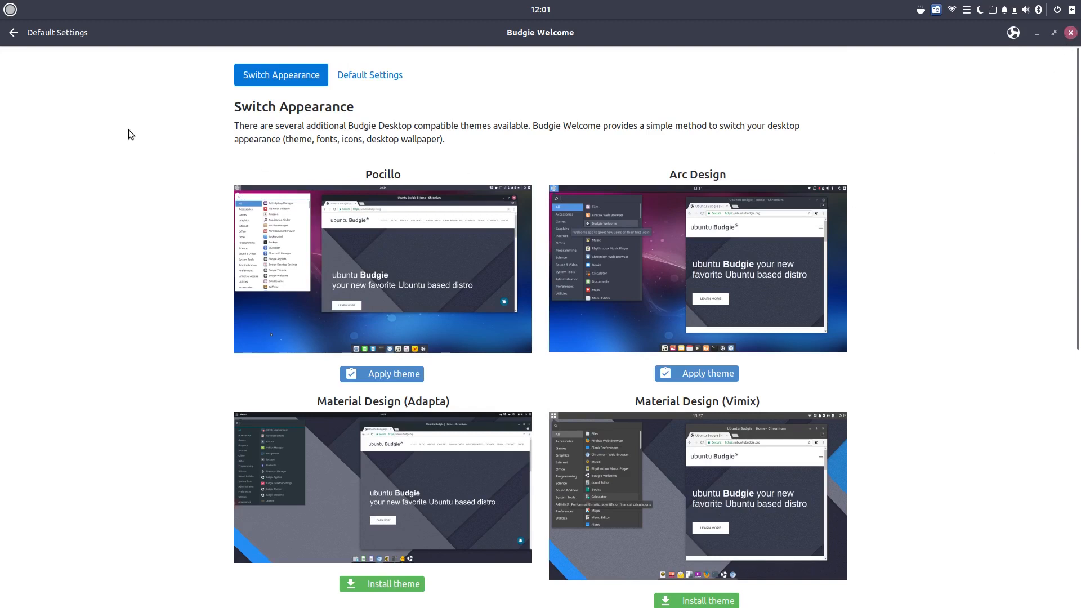
pyautogui.click(13, 32)
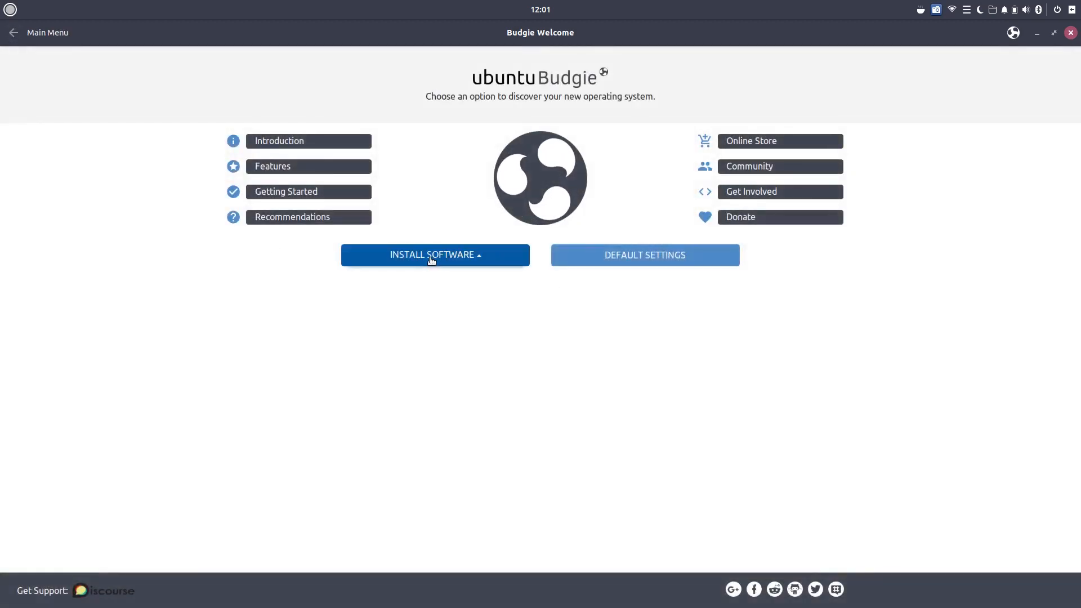
# Open the Budgie Applets page under Install Software, browse the whole list of applets and return to the main menu.
pyautogui.click(431, 257)
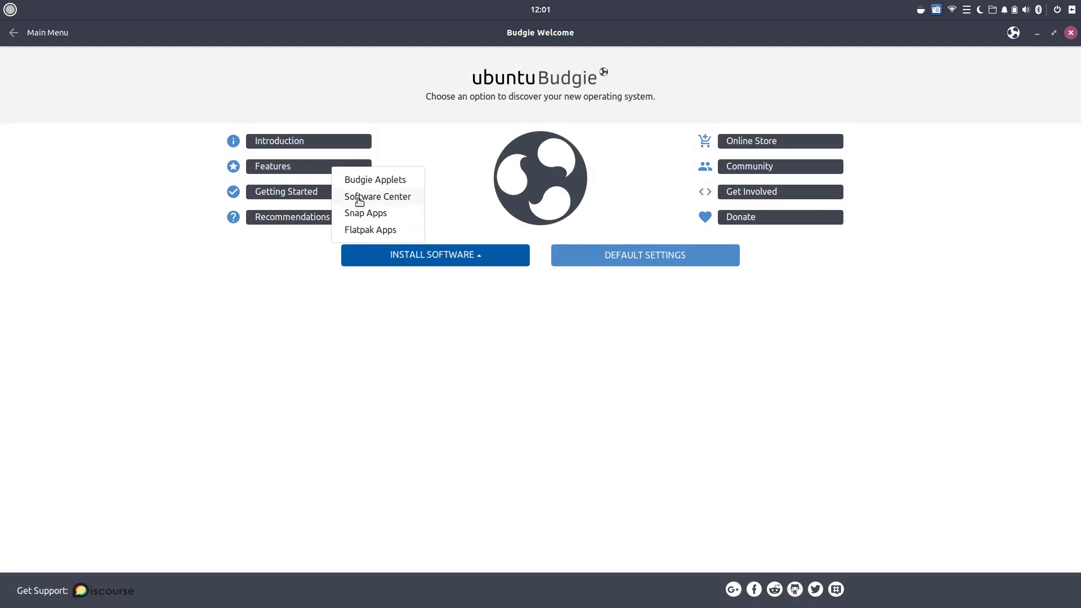
pyautogui.click(363, 181)
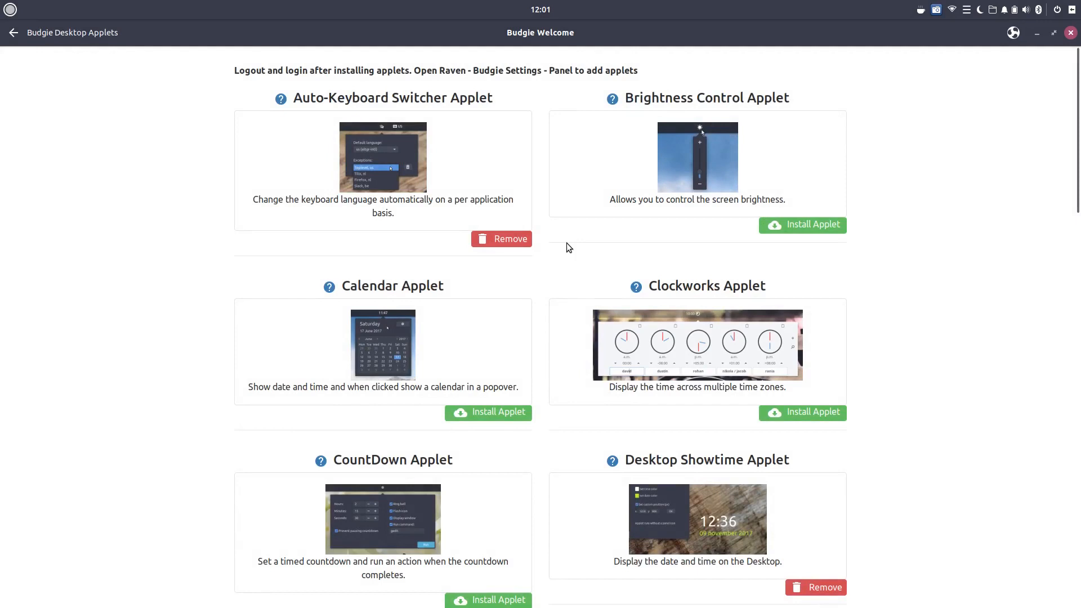
pyautogui.scroll(-5, 566, 243)
pyautogui.scroll(-9, 567, 244)
pyautogui.scroll(-10, 567, 242)
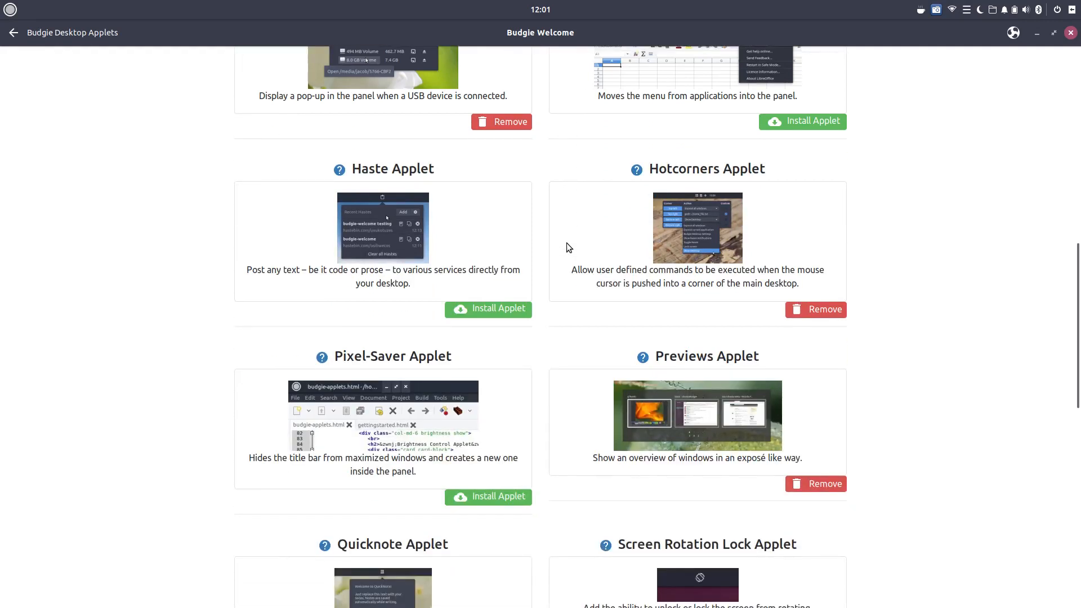
pyautogui.scroll(-7, 566, 242)
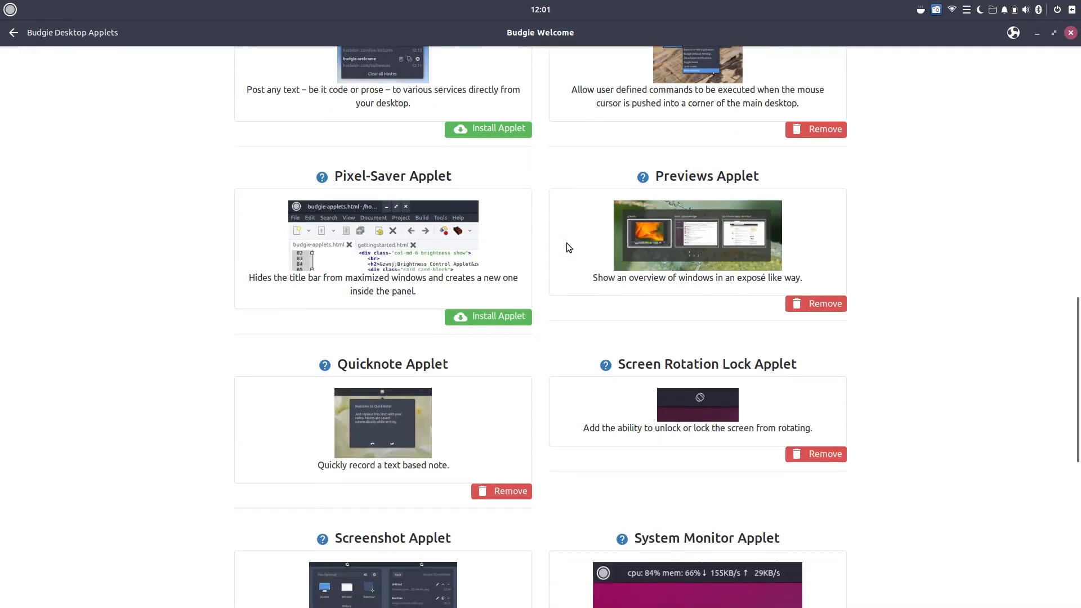
pyautogui.scroll(-7, 566, 244)
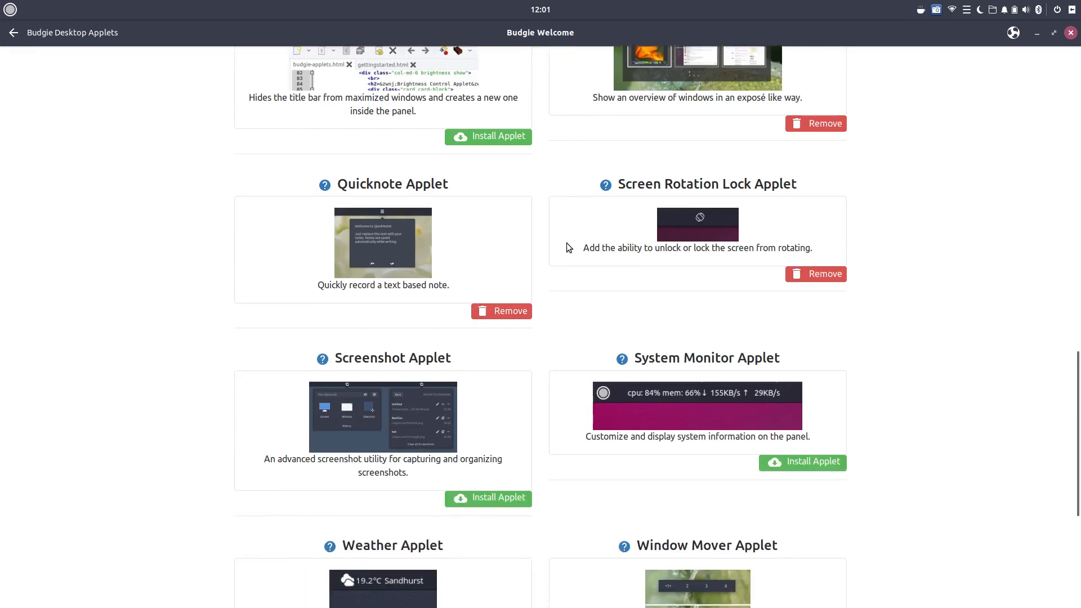
pyautogui.scroll(-10, 566, 242)
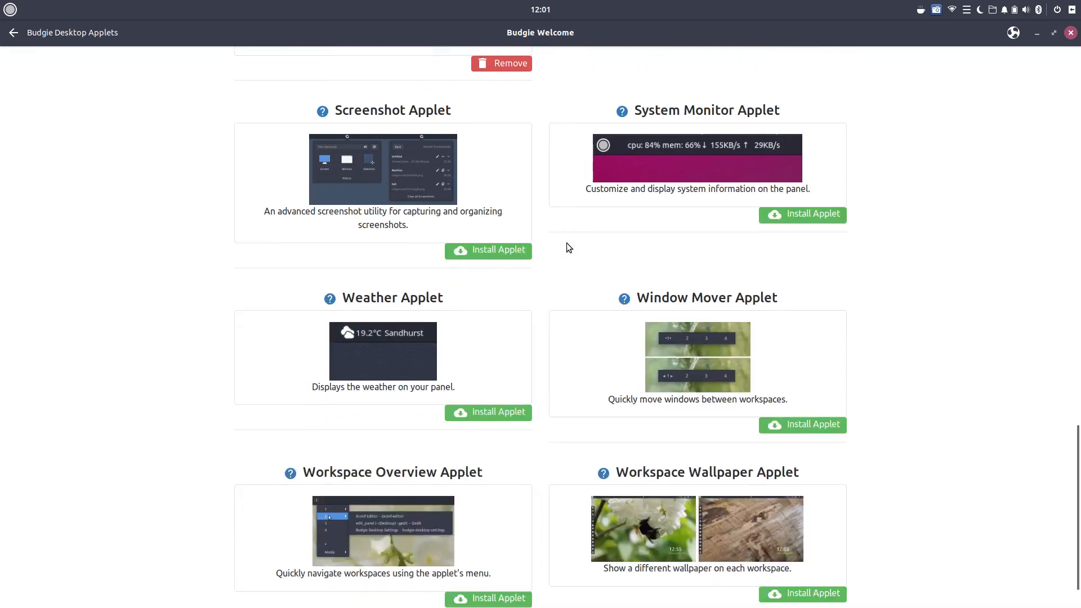
pyautogui.scroll(-2, 567, 243)
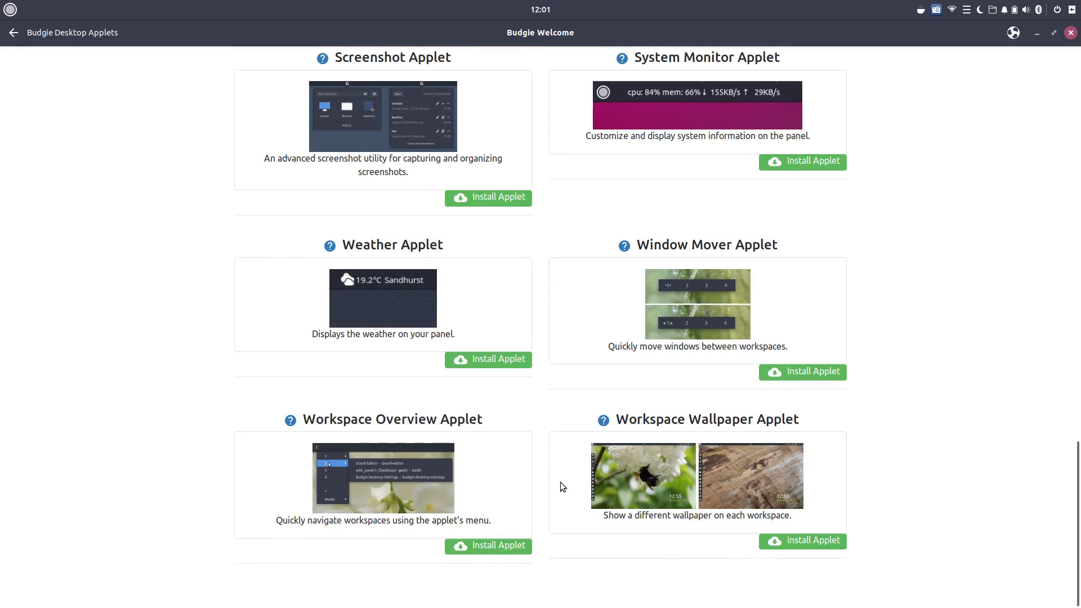
pyautogui.scroll(2, 563, 478)
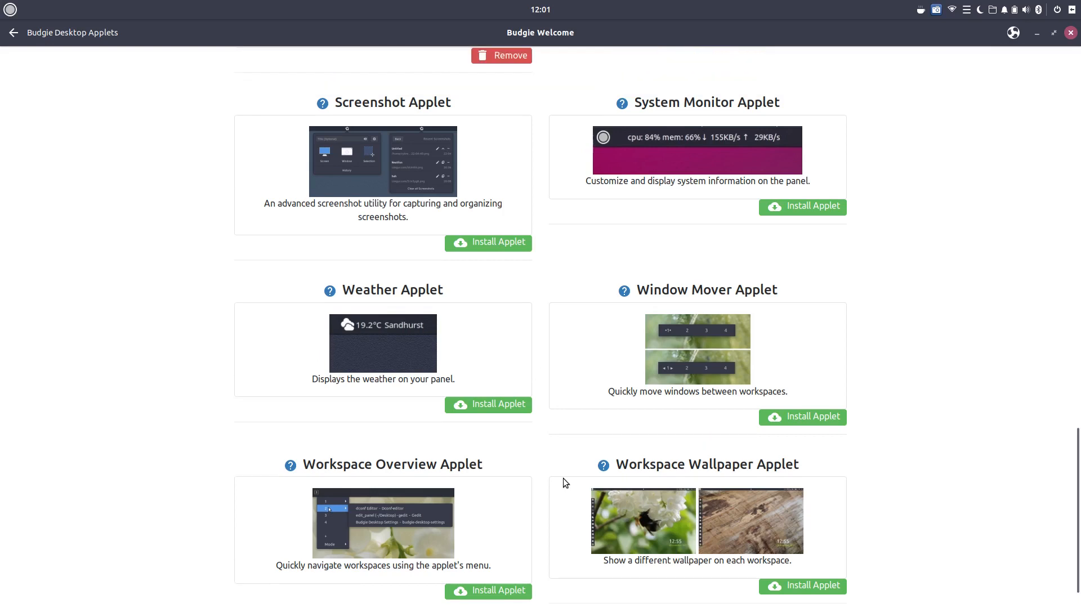
pyautogui.scroll(-2, 563, 478)
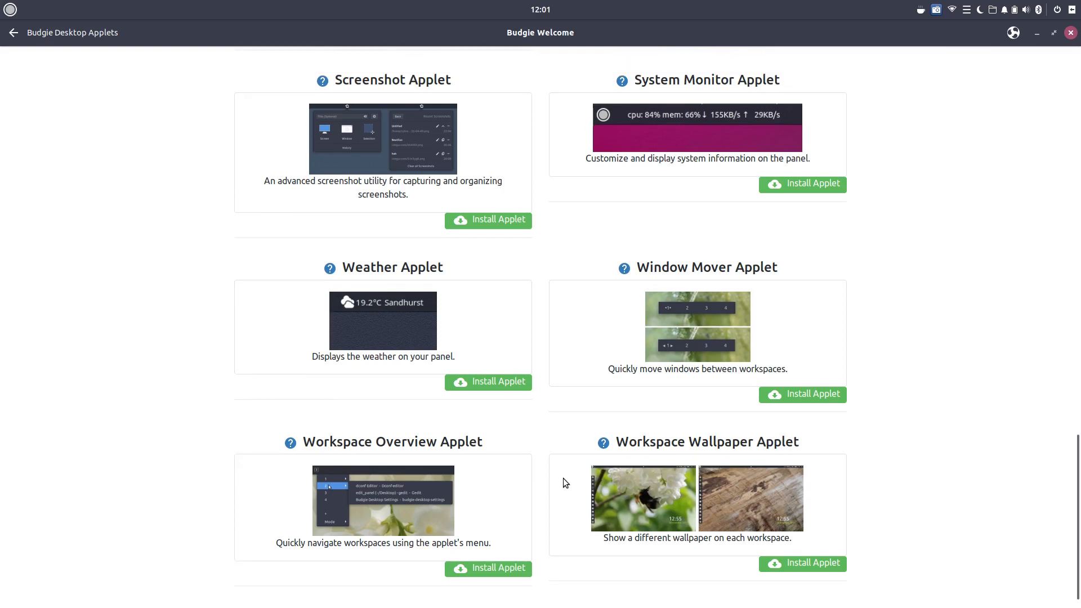
pyautogui.scroll(5, 563, 478)
pyautogui.scroll(10, 563, 478)
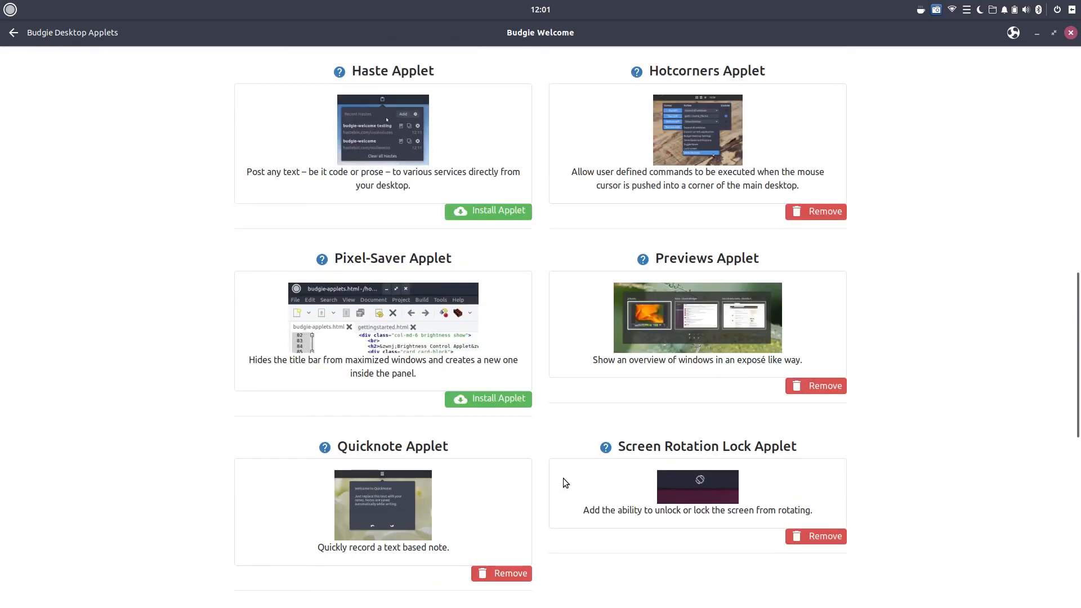
pyautogui.scroll(8, 564, 479)
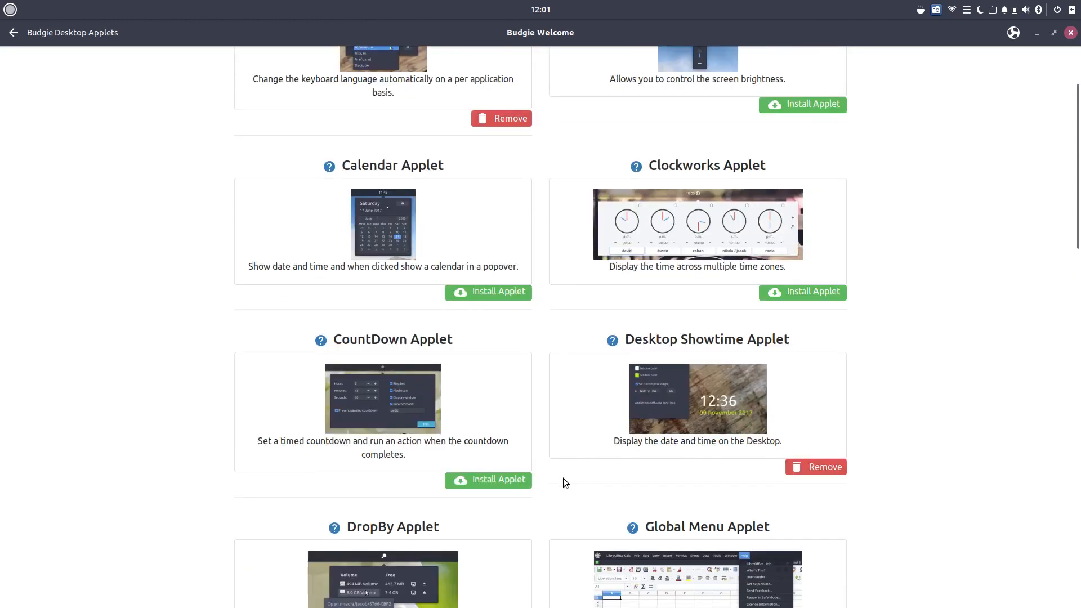
pyautogui.scroll(-3, 563, 478)
pyautogui.scroll(-10, 563, 478)
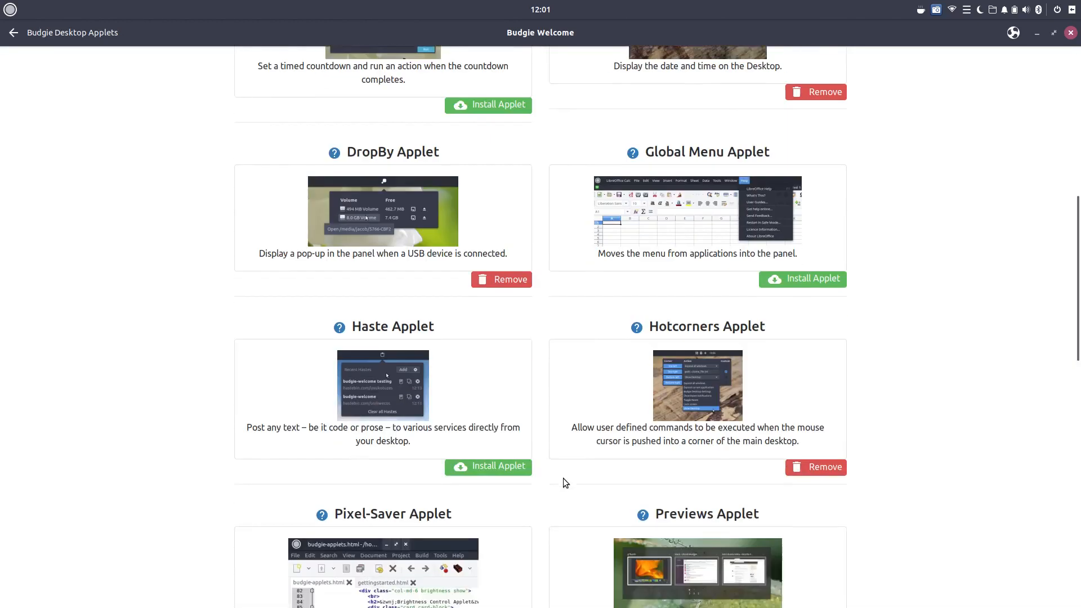
pyautogui.scroll(-10, 563, 482)
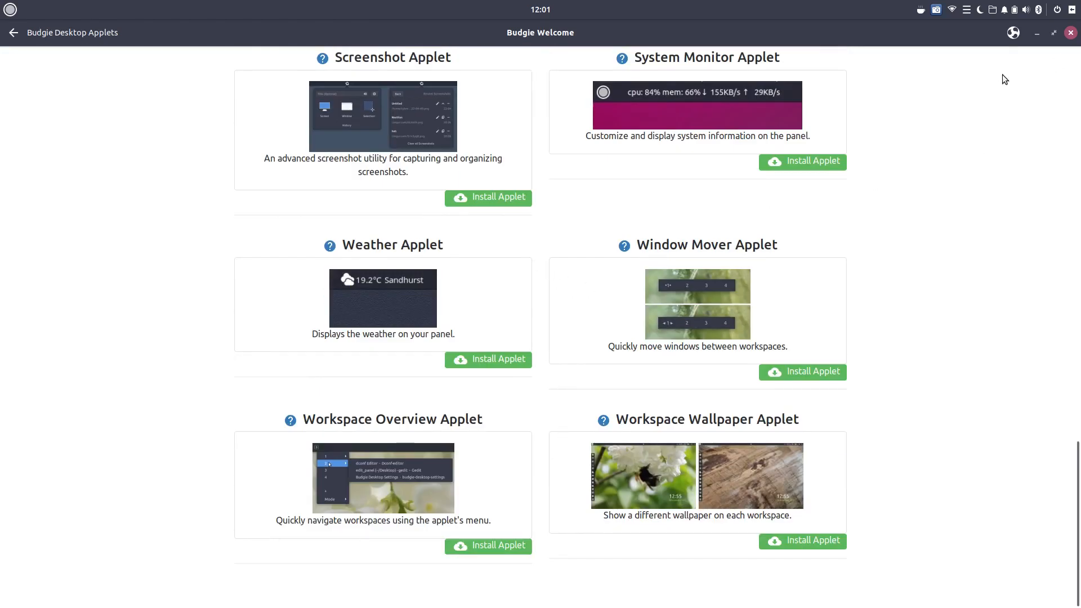
pyautogui.scroll(5, 541, 270)
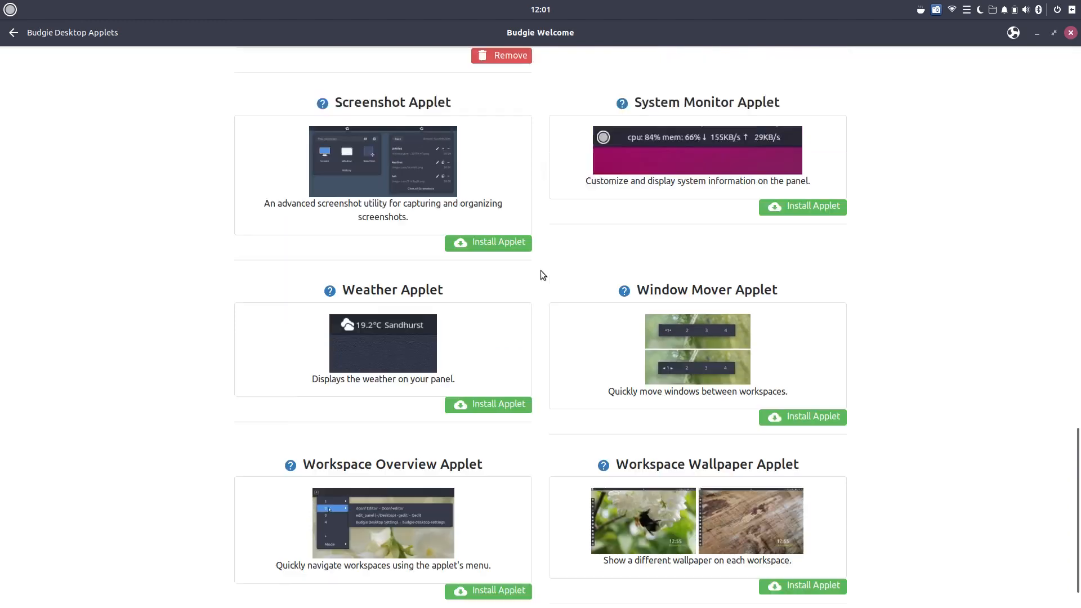
pyautogui.click(14, 32)
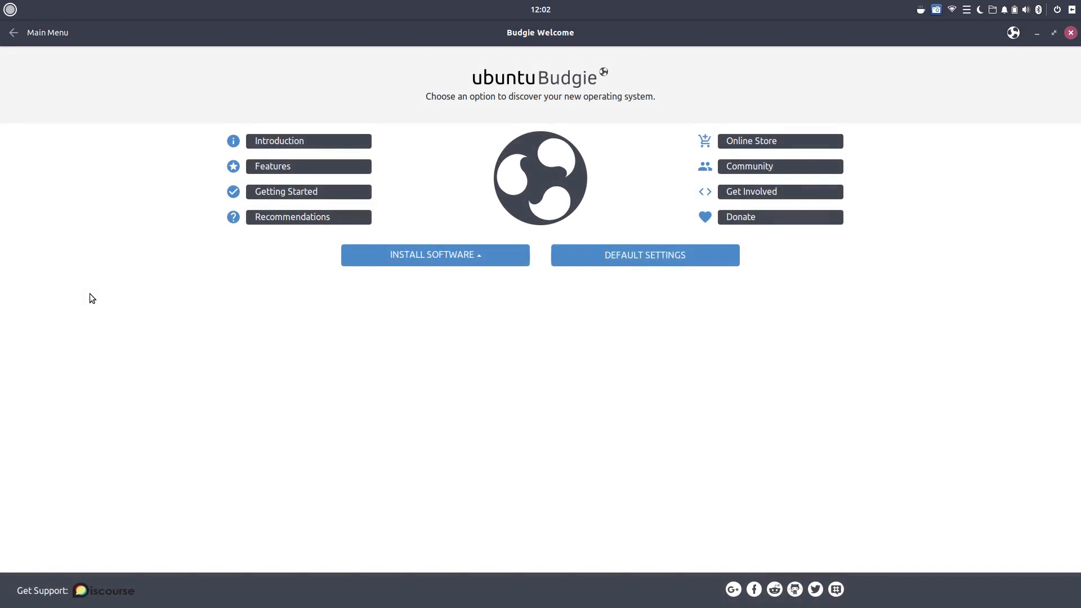
# Launch the Software Center from Install Software, dismiss its welcome message and move its window to the middle of the screen.
pyautogui.click(415, 255)
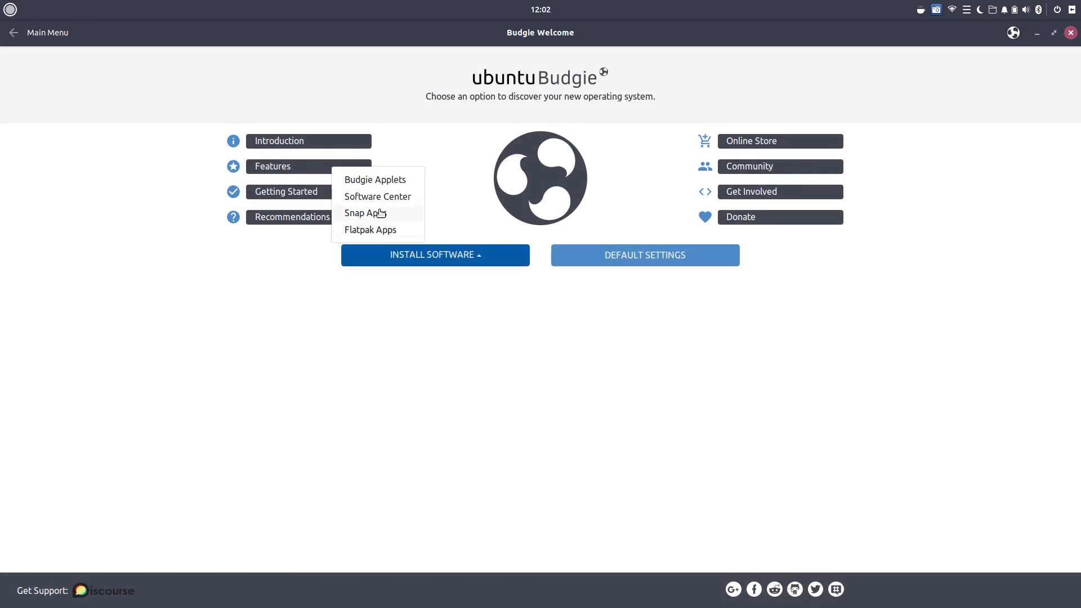
pyautogui.click(367, 197)
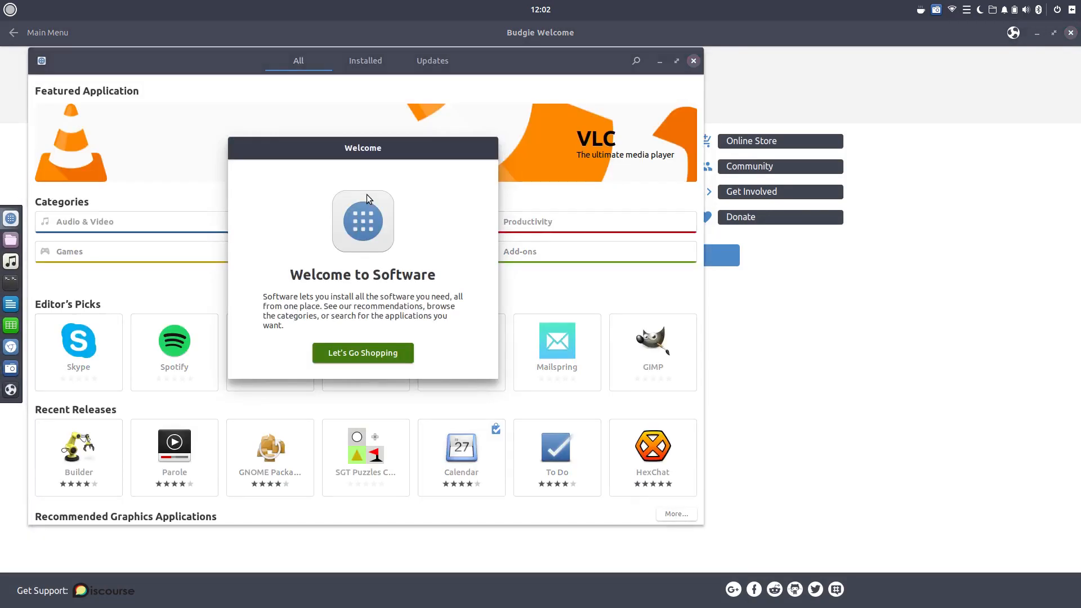
pyautogui.click(369, 355)
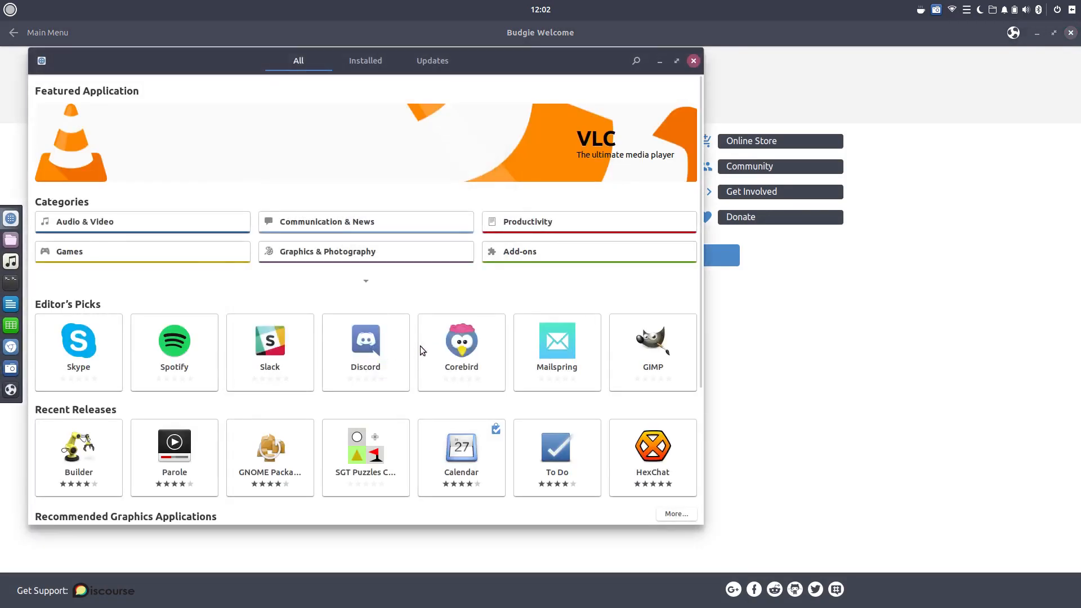
pyautogui.moveTo(475, 63); pyautogui.dragTo(667, 56)
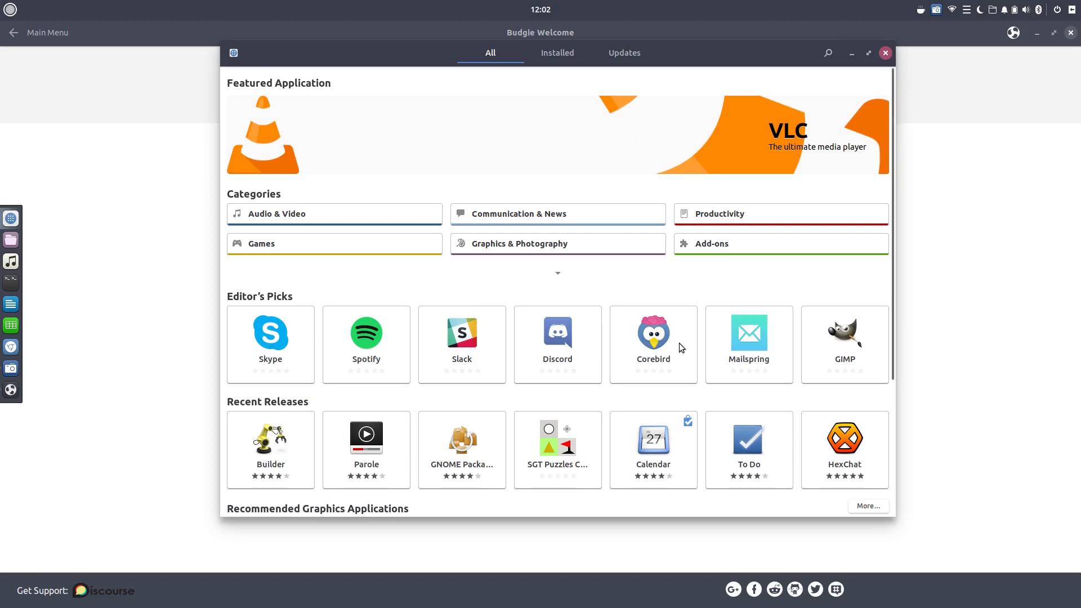
# Browse the Software Center's front page, from the categories and Editor's Picks to the recommended graphics and audio applications.
pyautogui.scroll(-1, 485, 372)
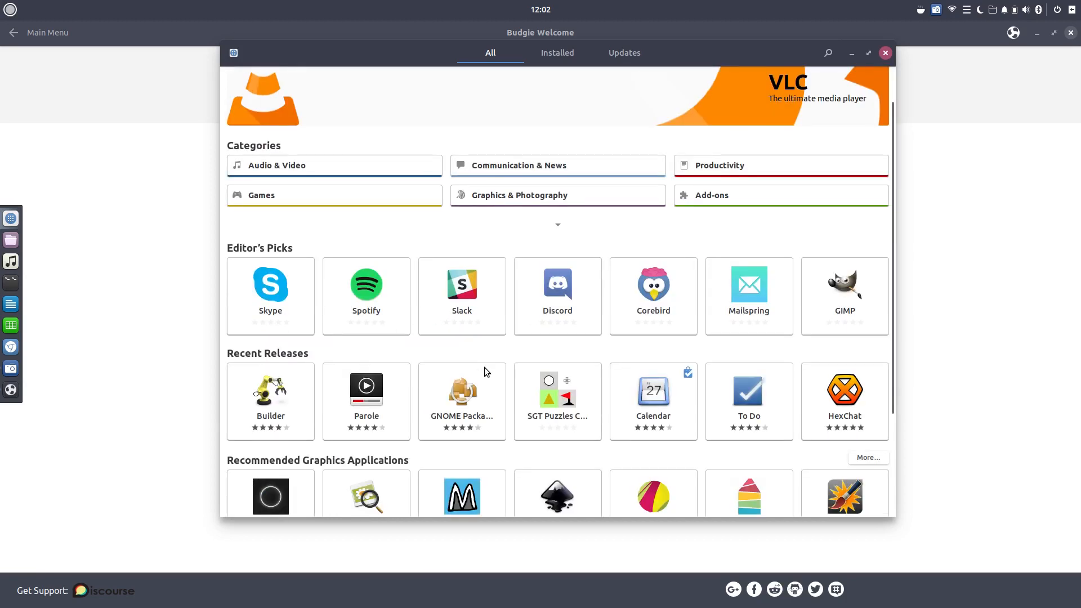
pyautogui.scroll(-3, 484, 367)
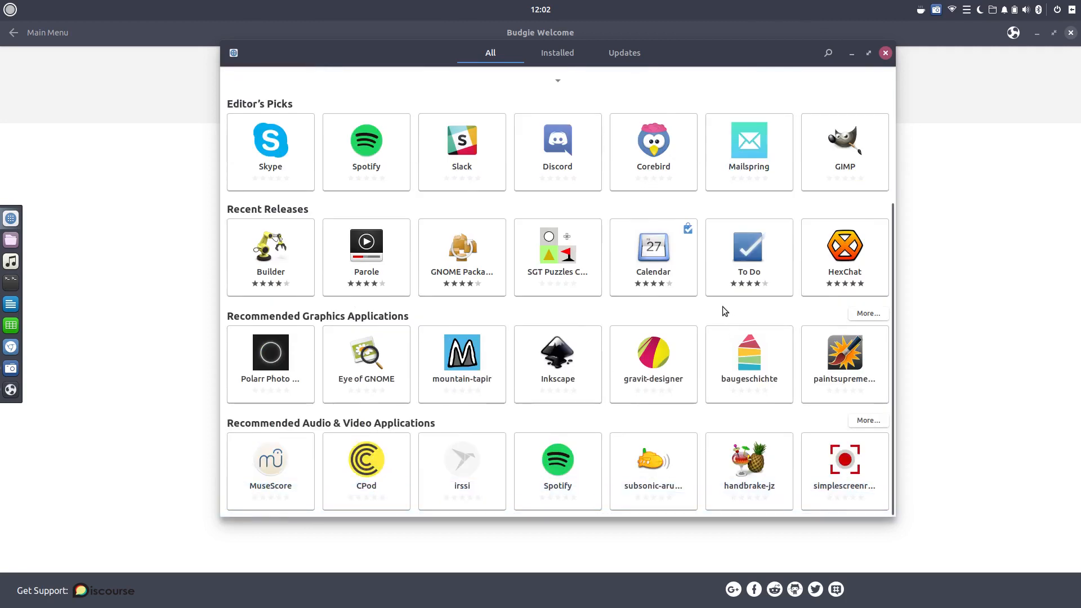
pyautogui.scroll(3, 723, 310)
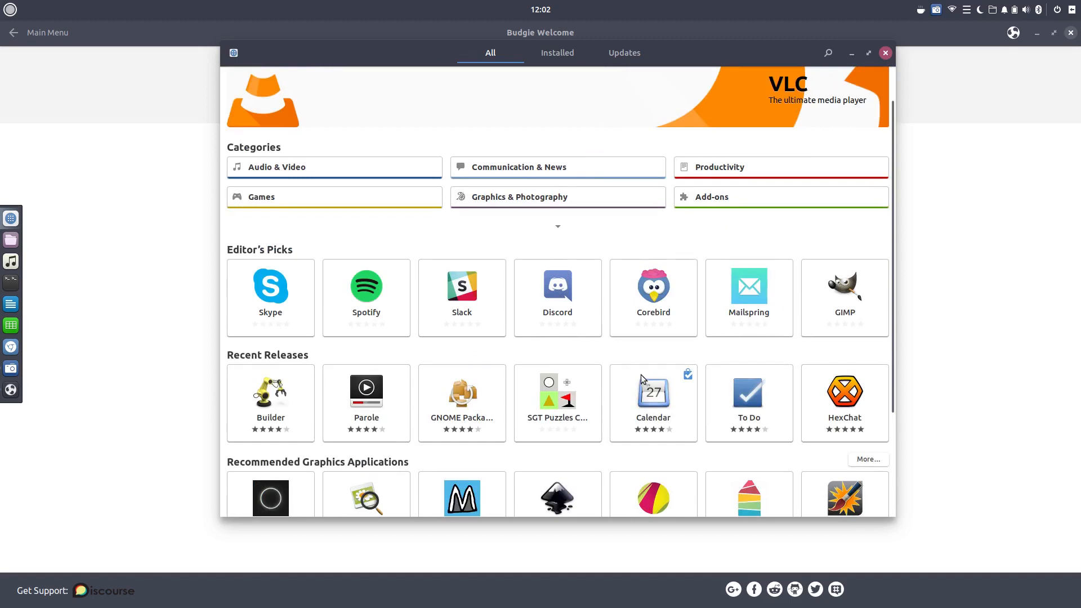
pyautogui.scroll(-3, 583, 374)
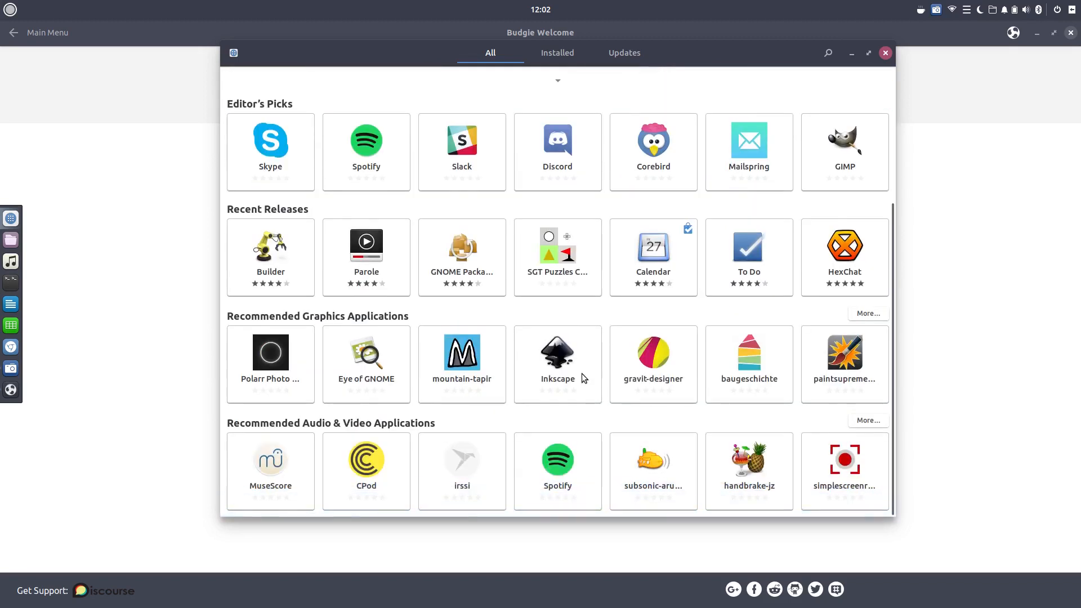
pyautogui.scroll(3, 582, 374)
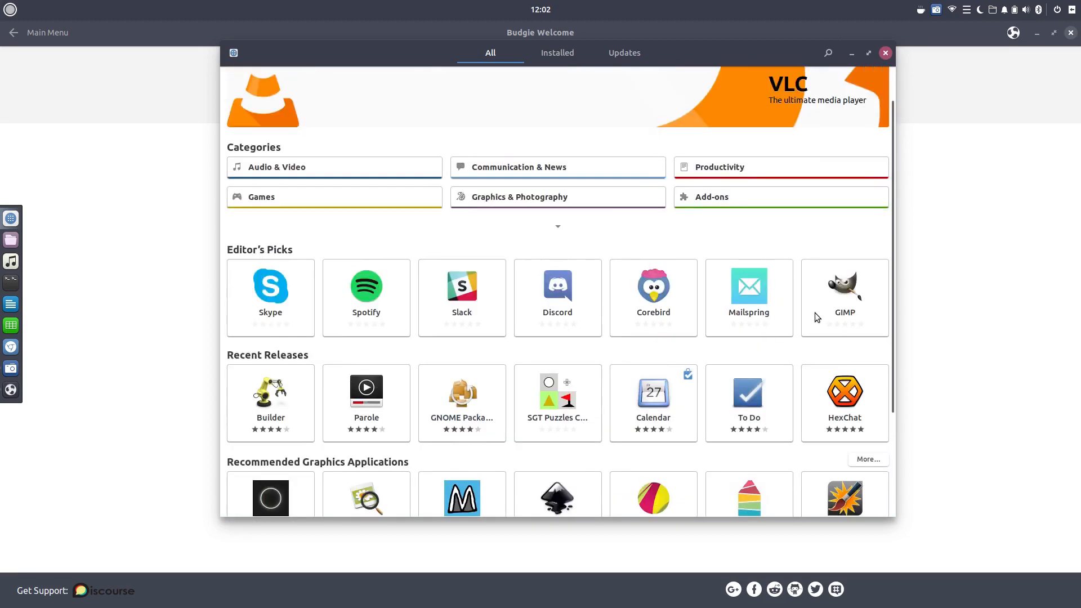
# Open GIMP from Editor's Picks, look over its description and details, and return to the front page.
pyautogui.click(838, 293)
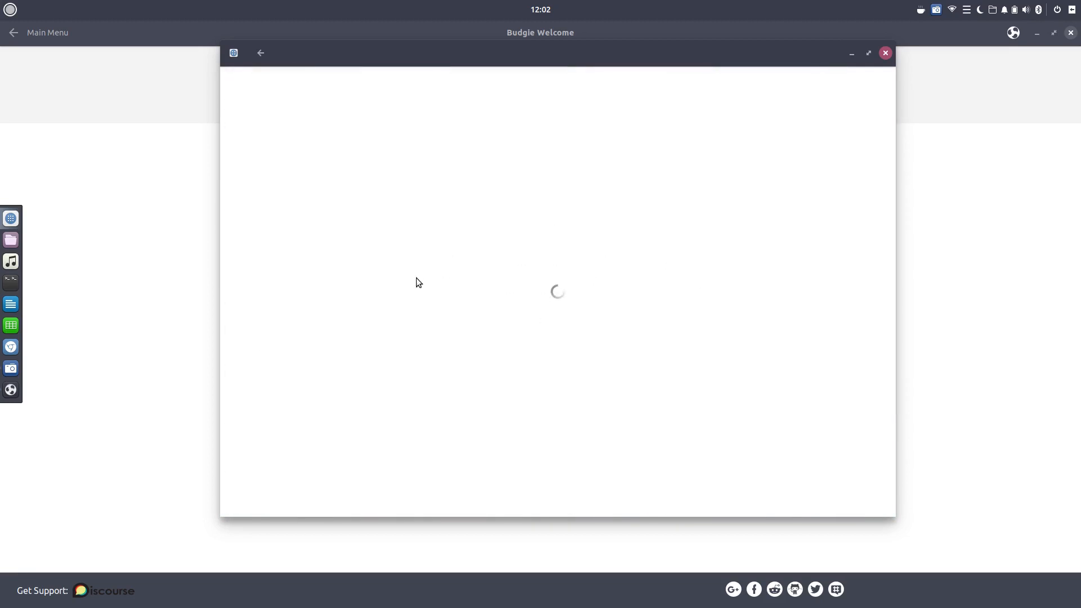
pyautogui.scroll(-2, 479, 311)
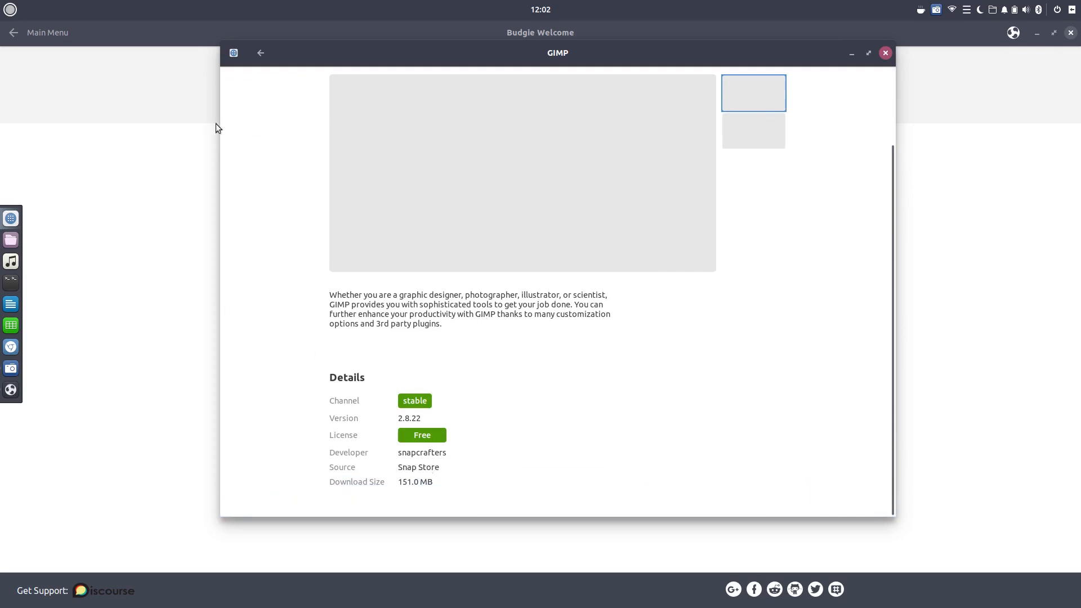
pyautogui.click(260, 53)
# Search the Software Center for "gimp", review the details of the GIMP result, and return to the results.
pyautogui.click(828, 52)
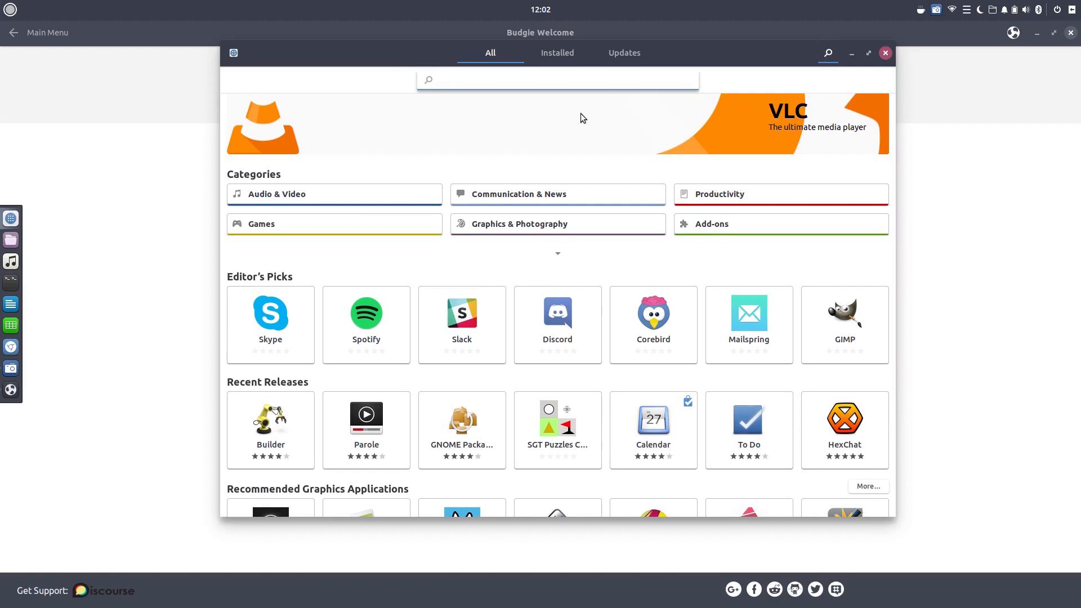
pyautogui.write('gimp')
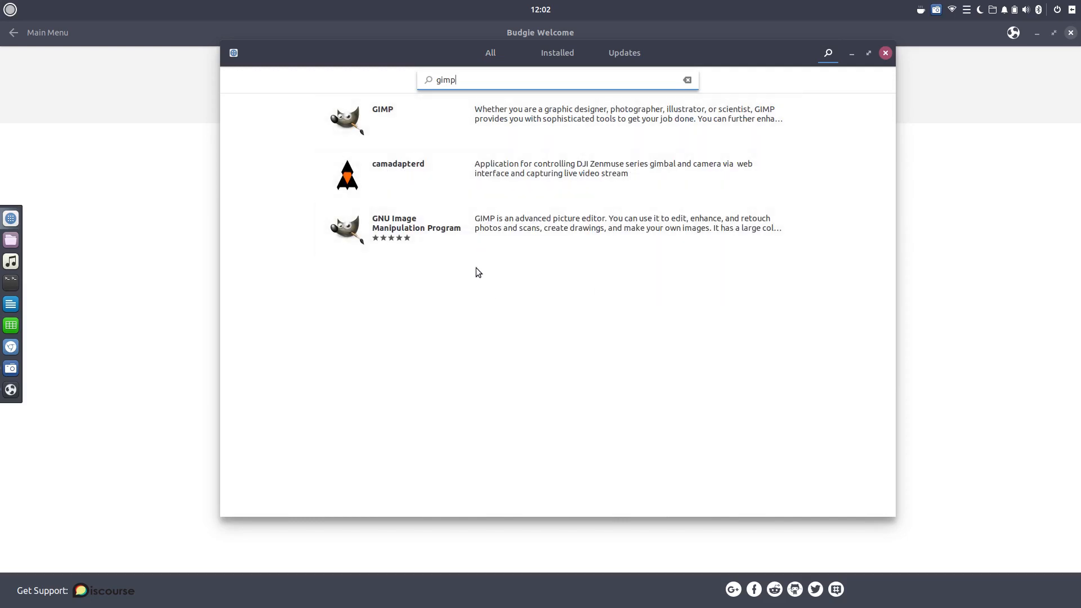
pyautogui.click(514, 110)
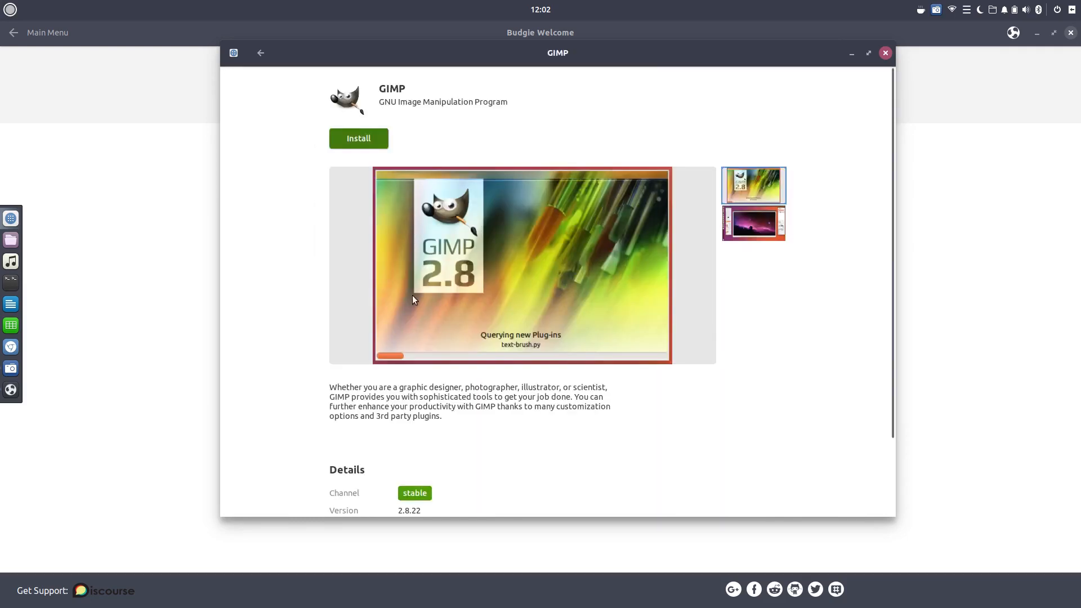
pyautogui.scroll(-3, 412, 295)
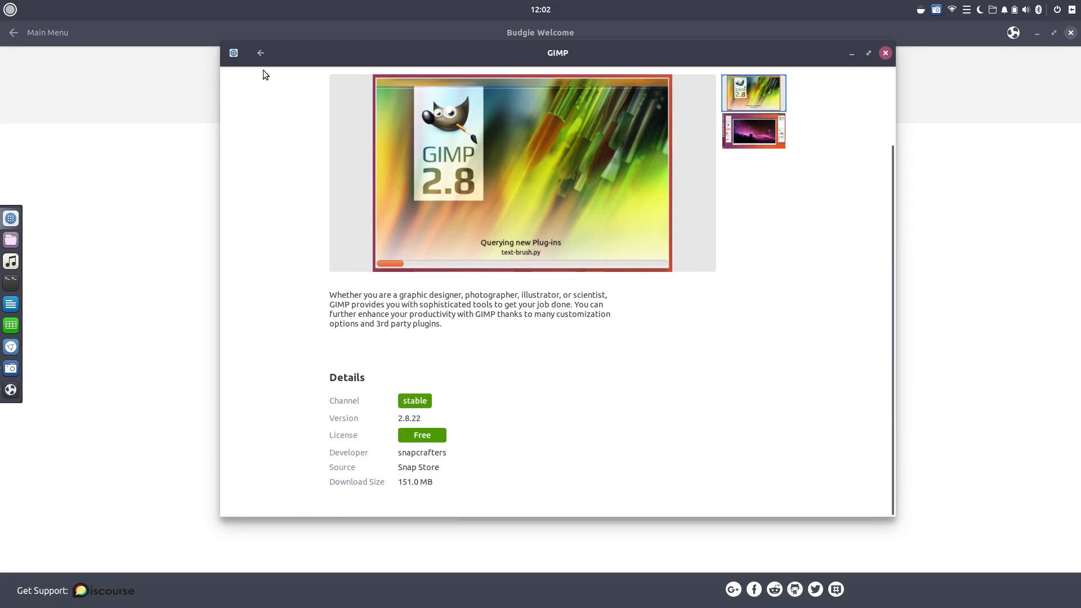
pyautogui.click(261, 53)
# Open the GNU Image Manipulation Program result, examine its details and reviews, and return to the results.
pyautogui.click(496, 231)
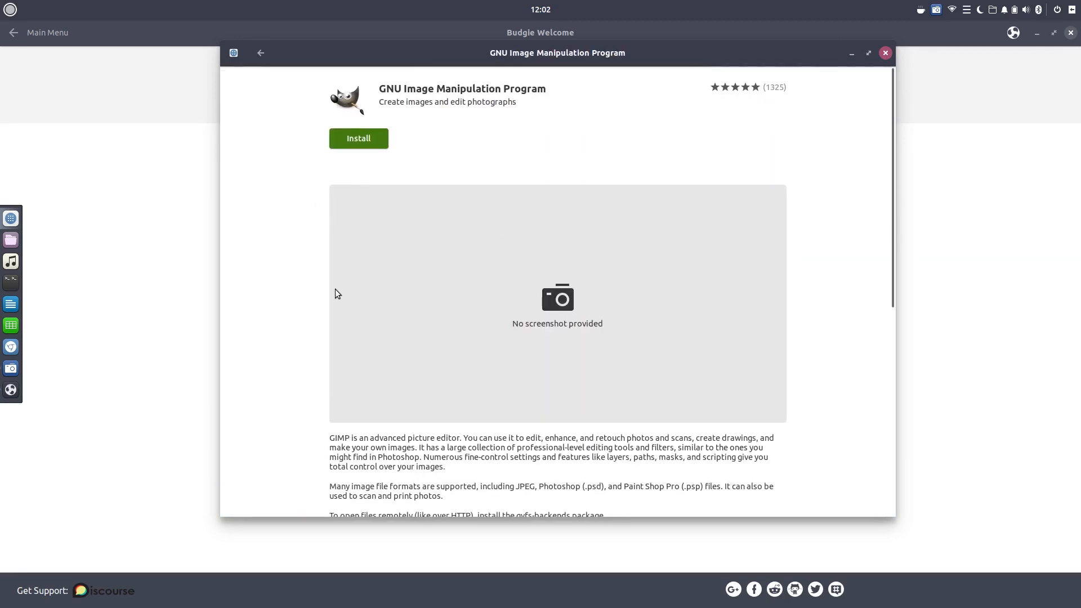
pyautogui.scroll(-5, 336, 294)
pyautogui.scroll(-3, 335, 290)
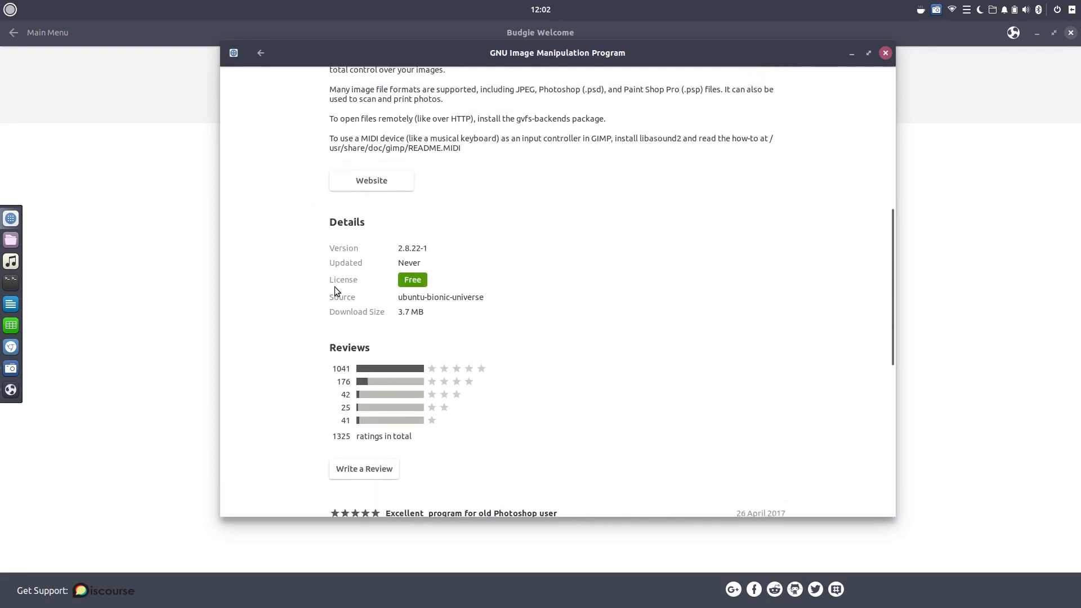
pyautogui.scroll(-1, 487, 352)
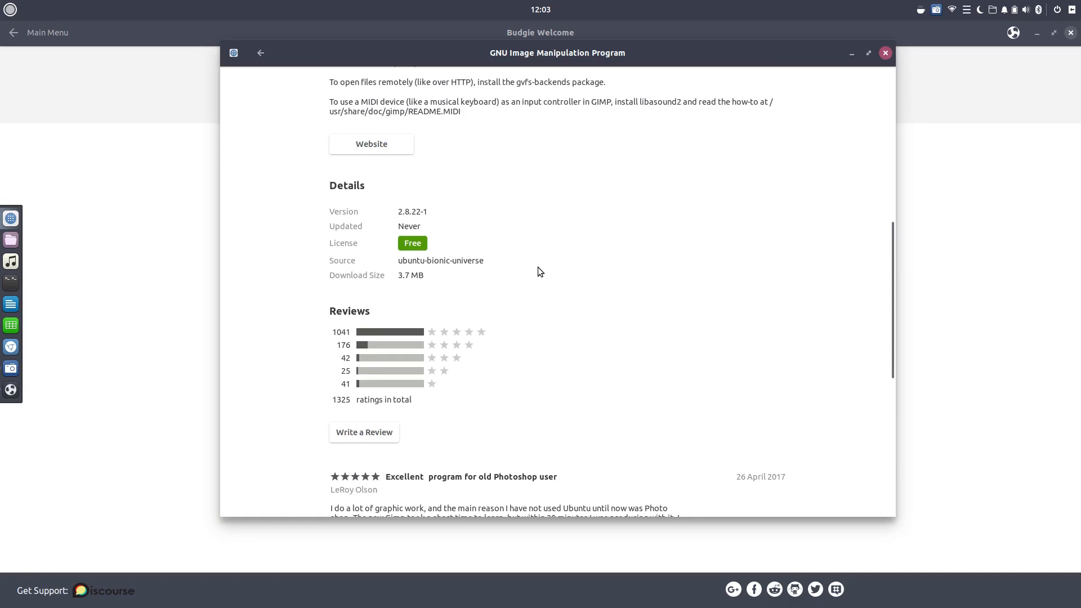
pyautogui.click(259, 63)
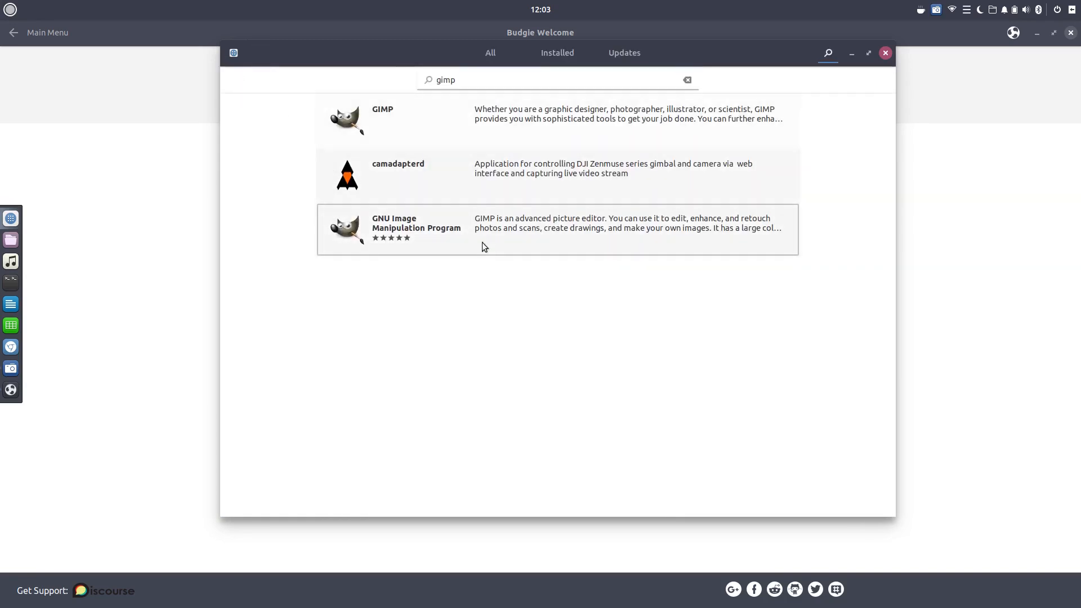
# Reopen GNU Image Manipulation Program to check its version, source and download size, and go back to the results.
pyautogui.click(560, 233)
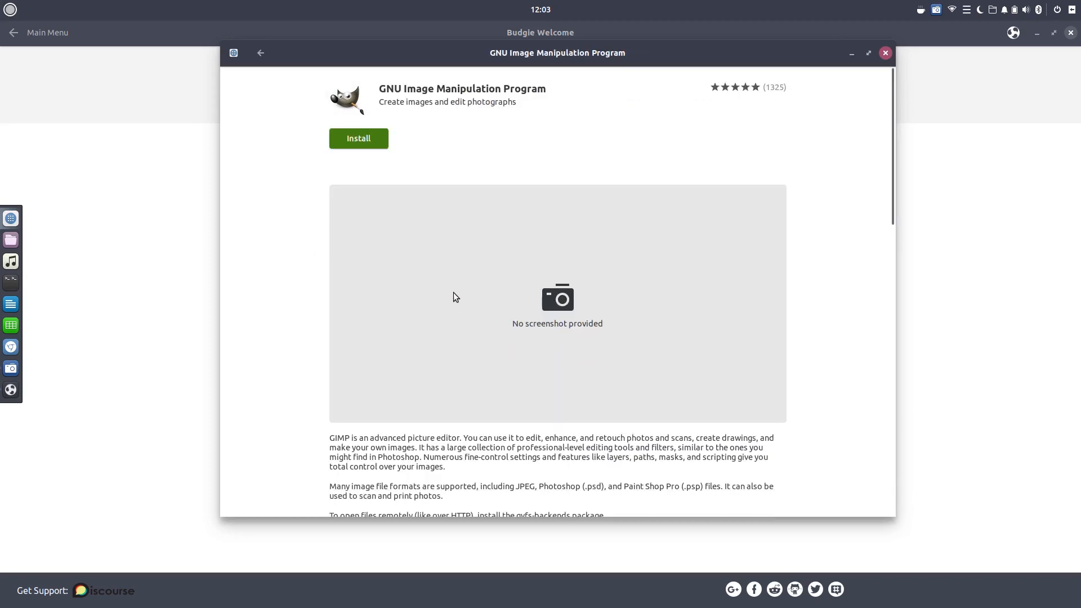
pyautogui.scroll(-5, 416, 284)
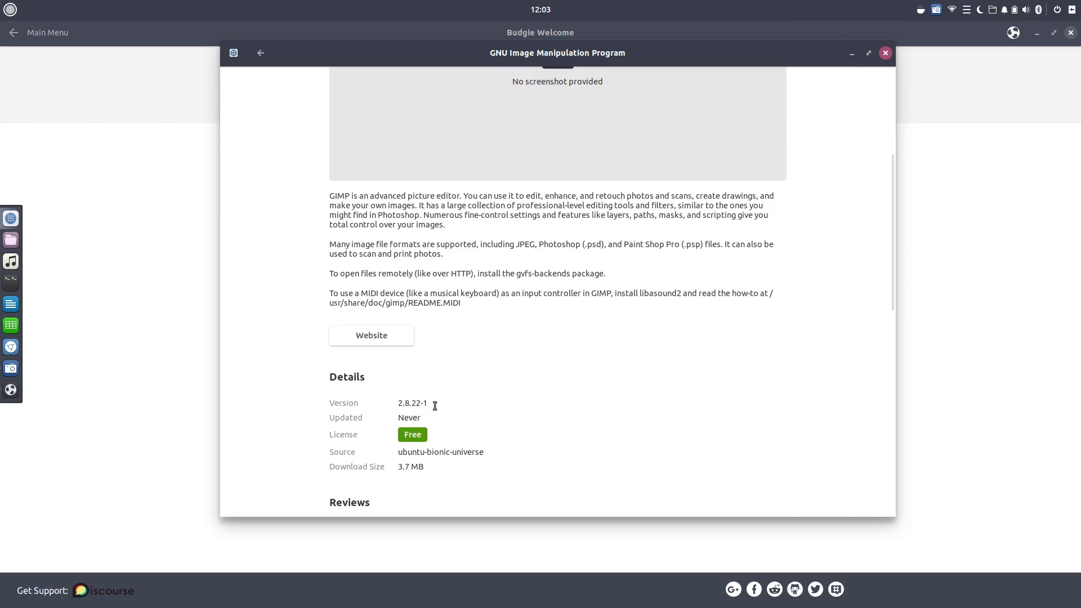
pyautogui.click(260, 53)
# Reopen the GIMP result, check its version, developer, source and download size for comparison, and return to the results.
pyautogui.click(505, 131)
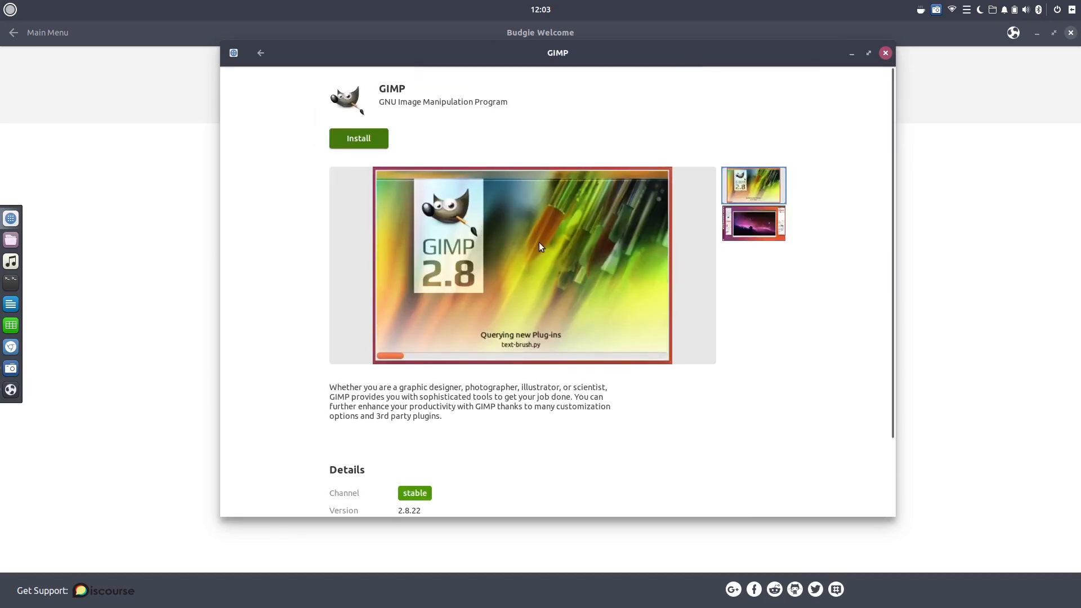
pyautogui.scroll(-2, 474, 351)
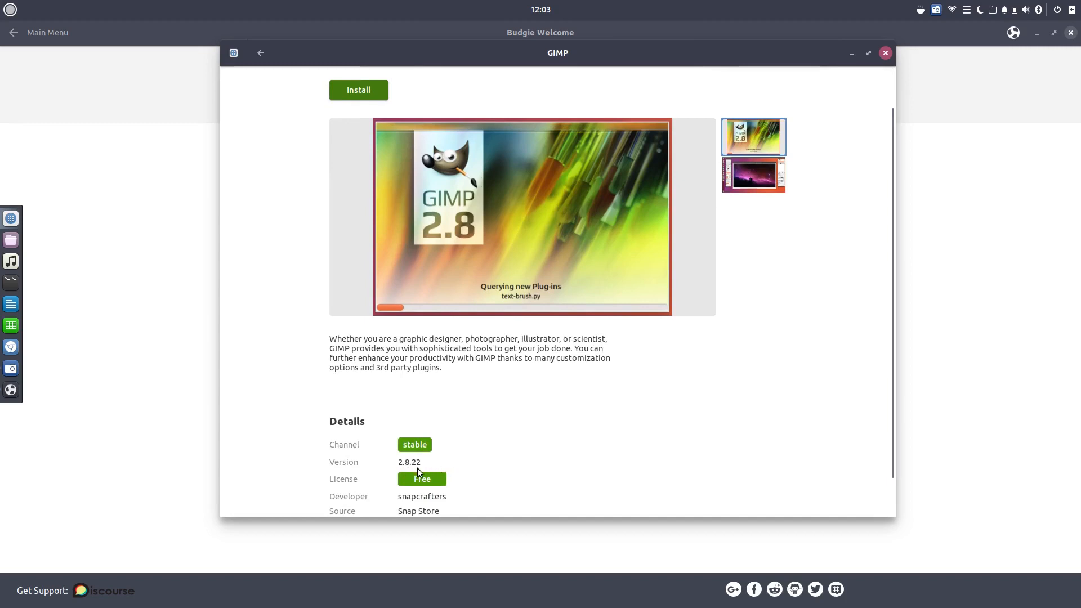
pyautogui.scroll(-2, 481, 462)
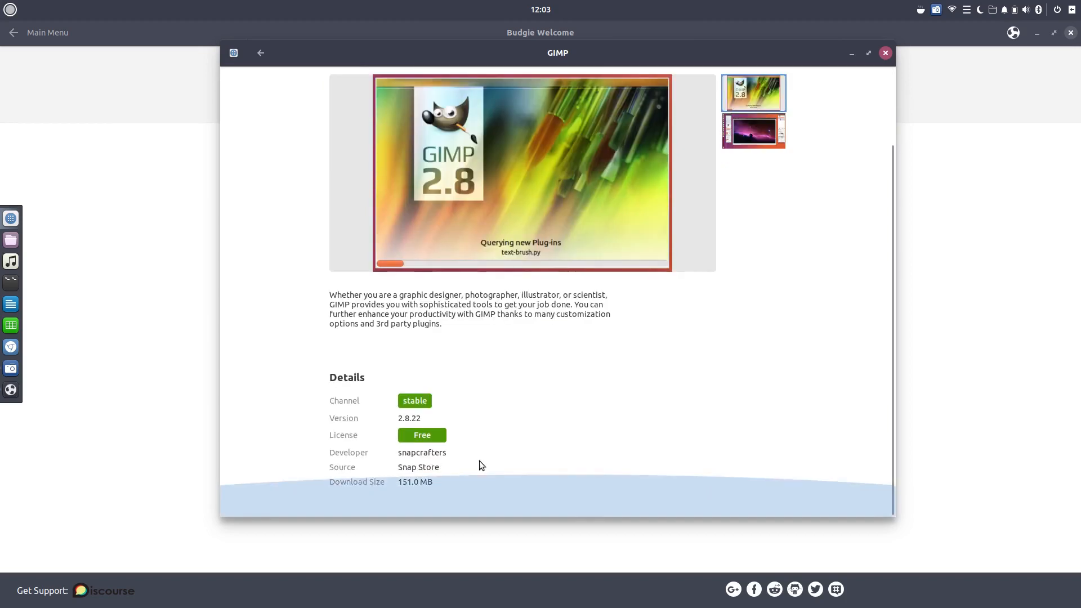
pyautogui.scroll(4, 535, 407)
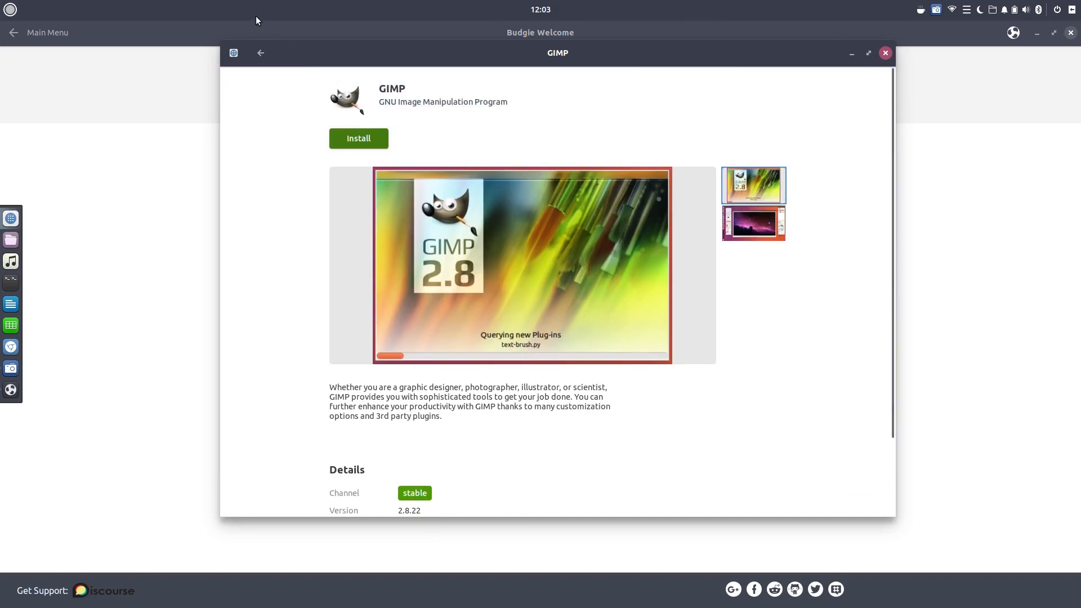
pyautogui.click(261, 53)
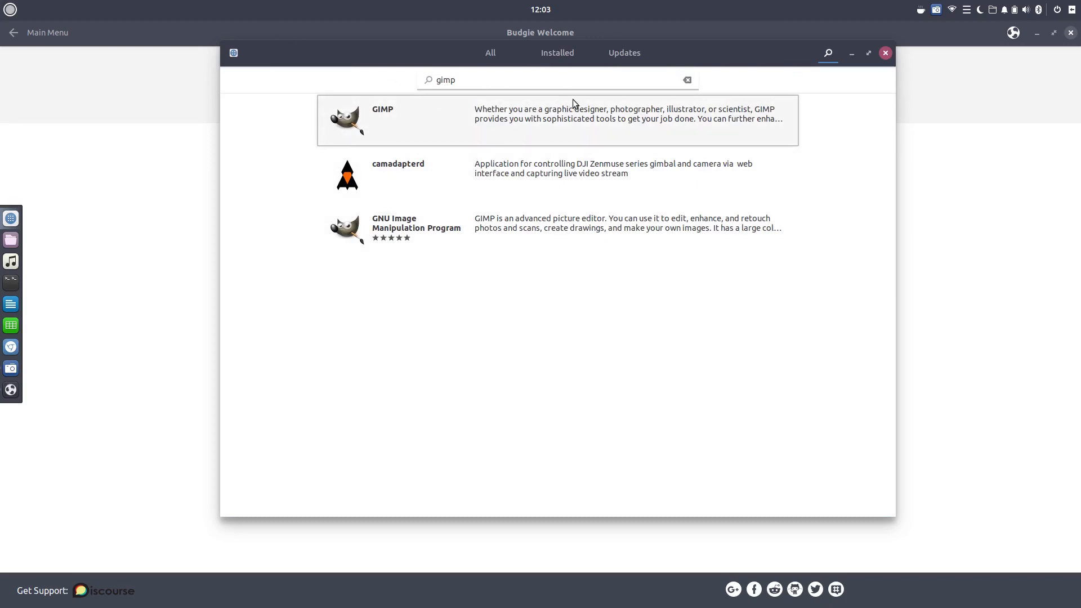
# Leave the search for the overview of all applications and browse down to the recommended audio and video applications.
pyautogui.click(490, 56)
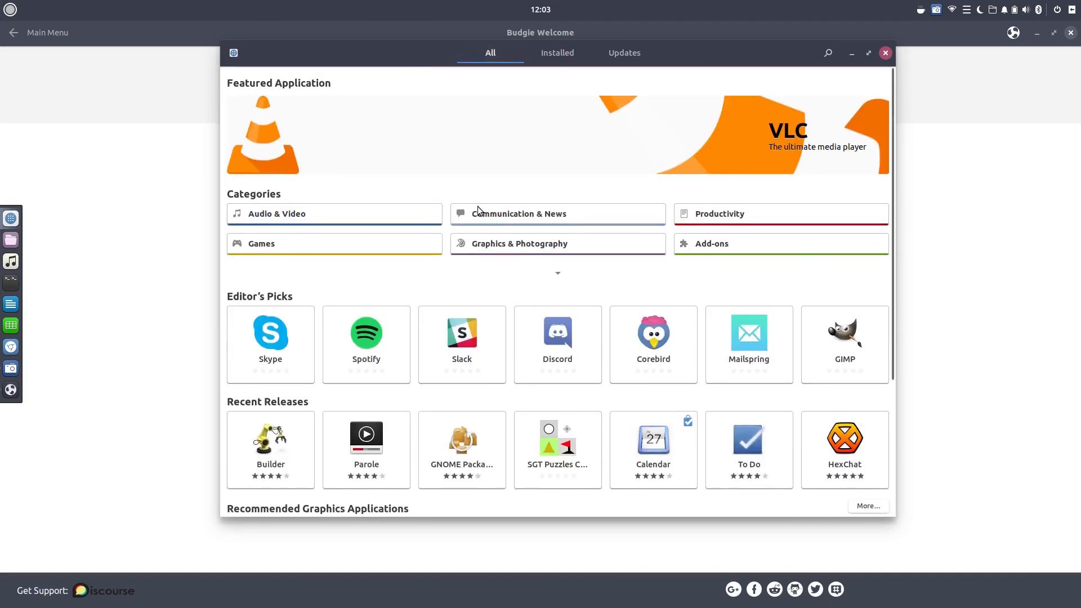
pyautogui.scroll(-5, 475, 207)
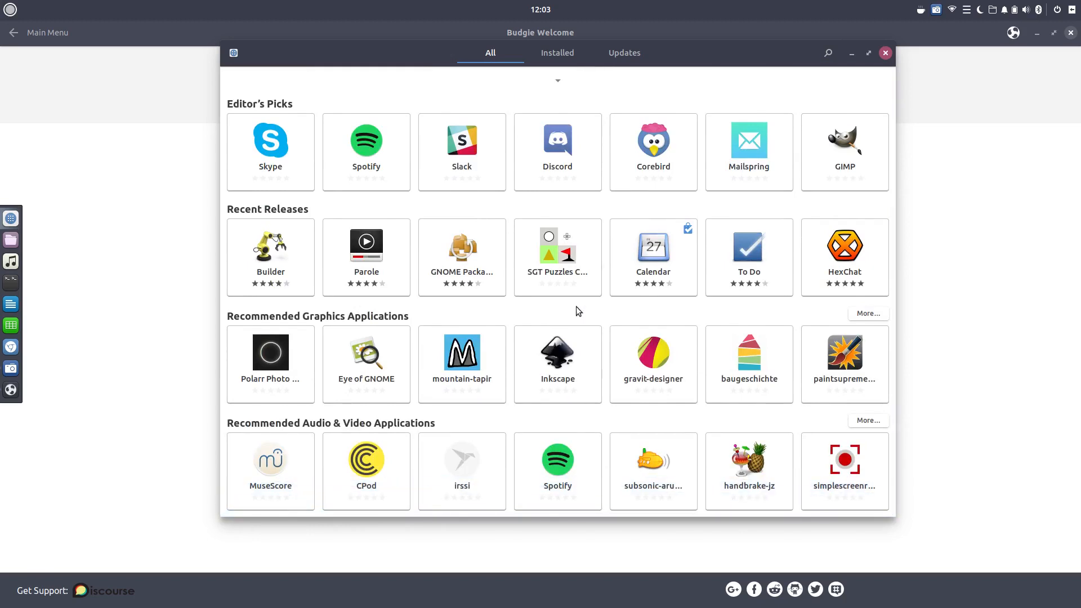
pyautogui.scroll(1, 576, 306)
pyautogui.scroll(-1, 576, 306)
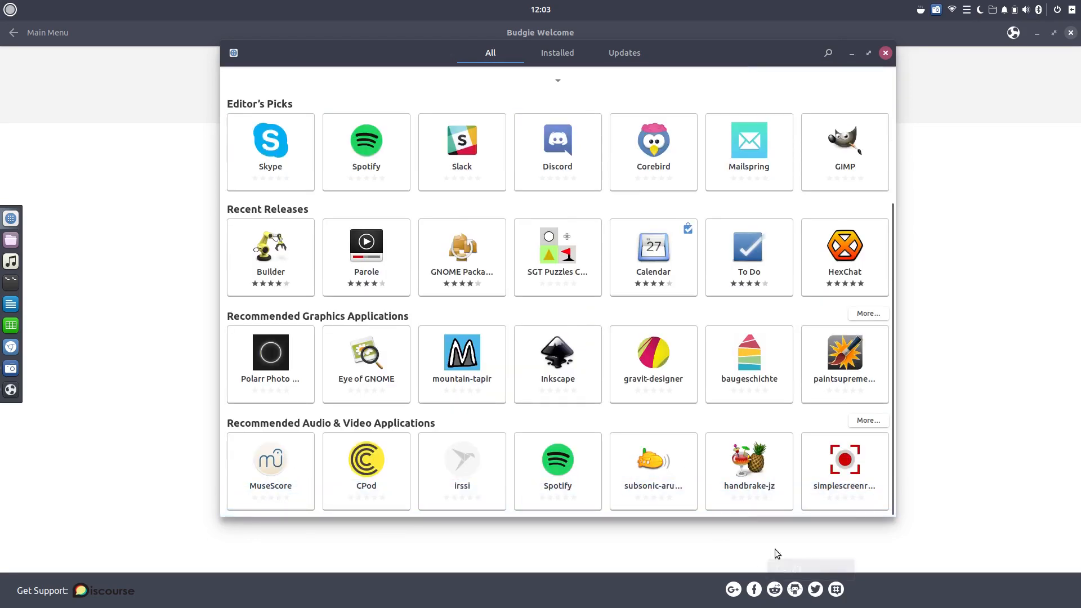
# Review the details of handbrake-jz under Recommended Audio & Video Applications, return to the overview and close the Software Center.
pyautogui.click(752, 466)
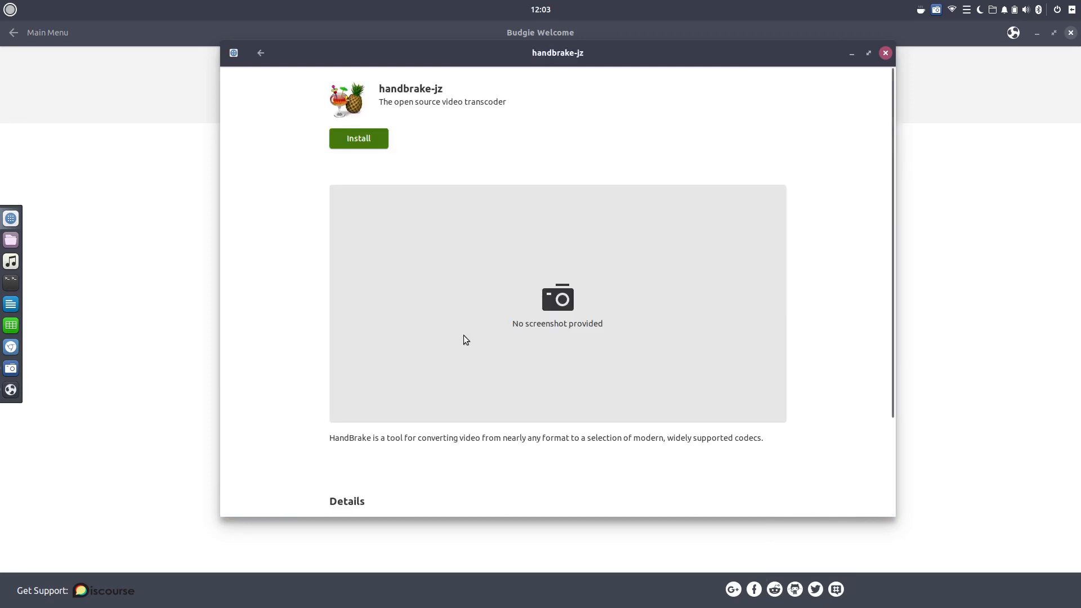
pyautogui.scroll(-3, 465, 338)
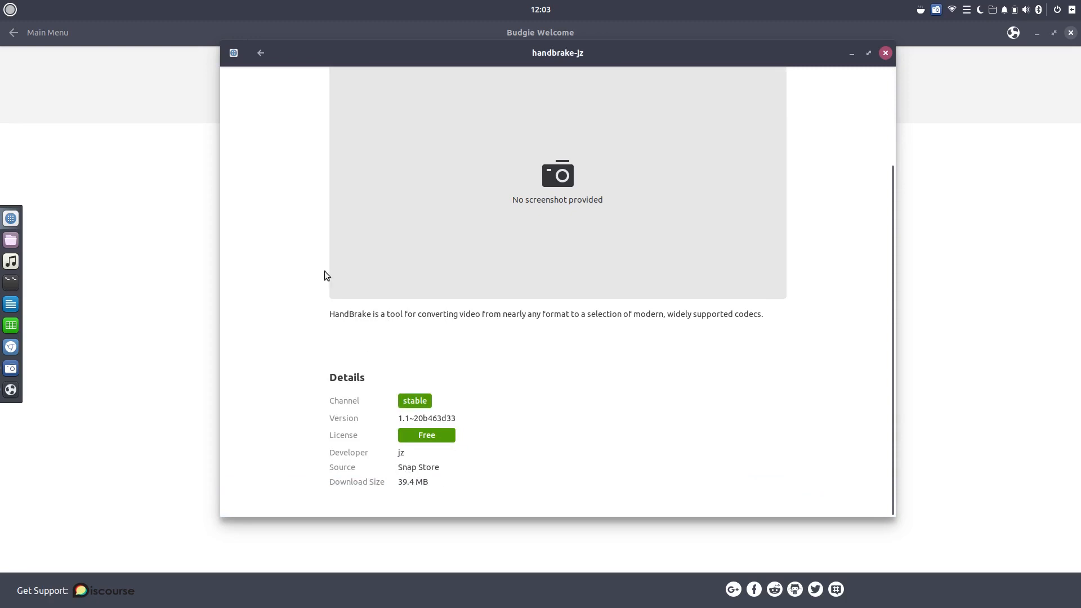
pyautogui.click(259, 55)
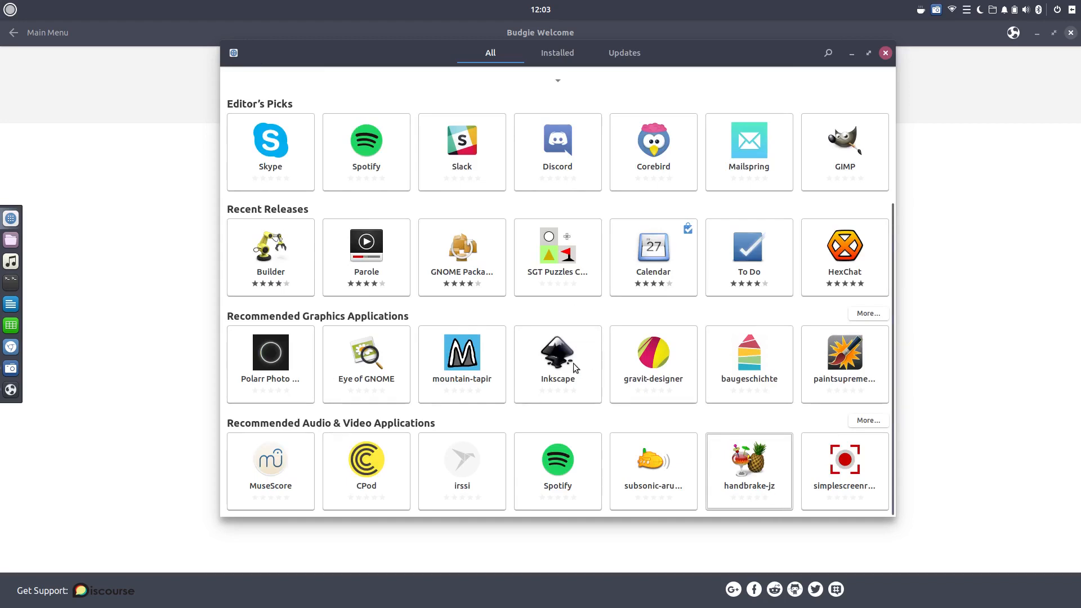
pyautogui.scroll(5, 573, 364)
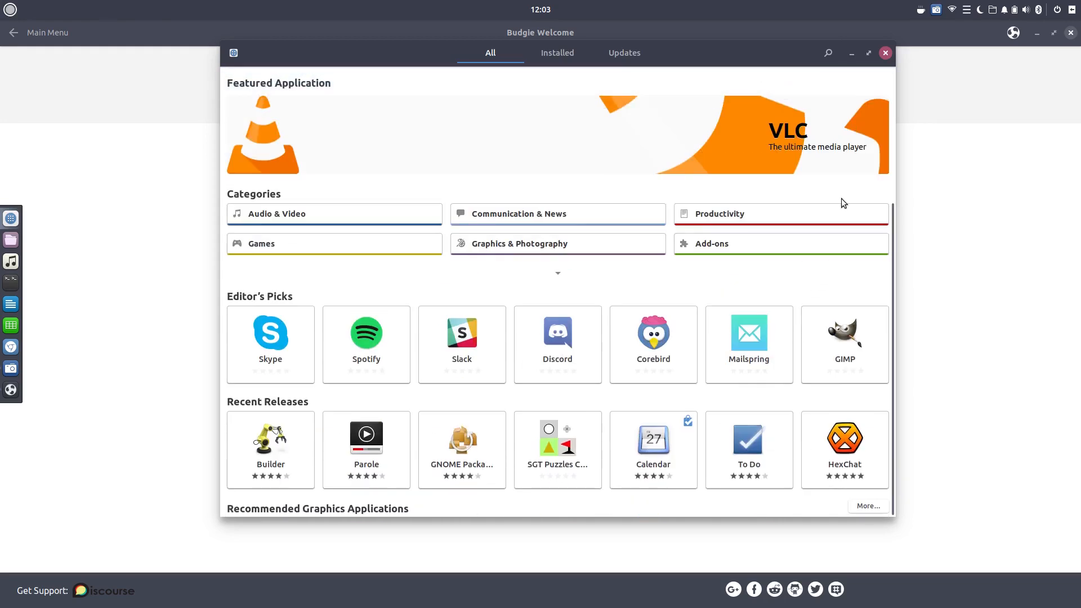
pyautogui.click(886, 53)
# Open the Budgie Applets page from Install Software once more and return to the main menu.
pyautogui.click(405, 261)
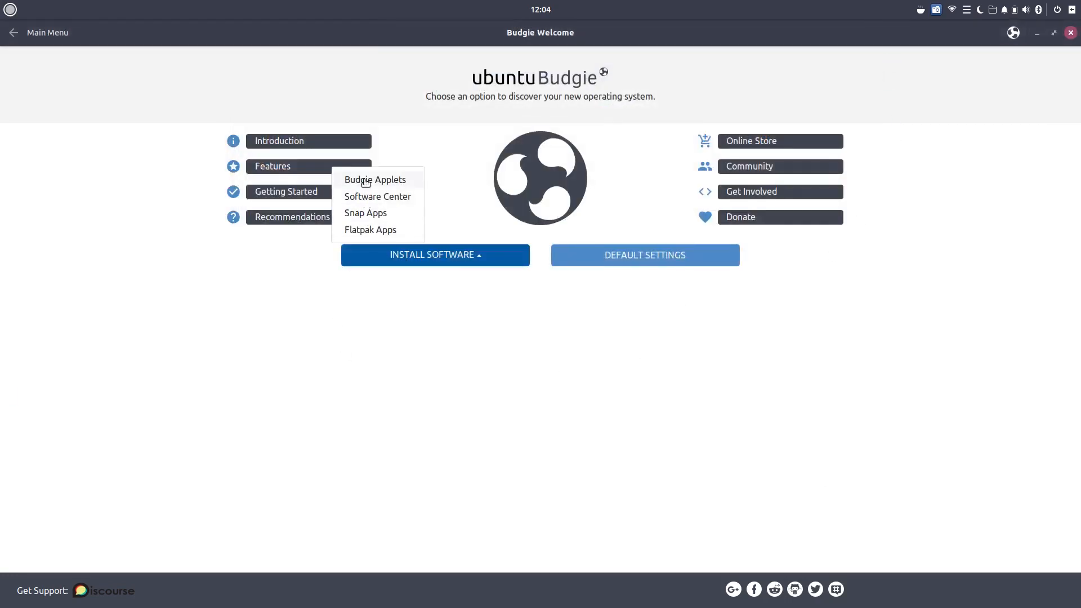
pyautogui.click(366, 180)
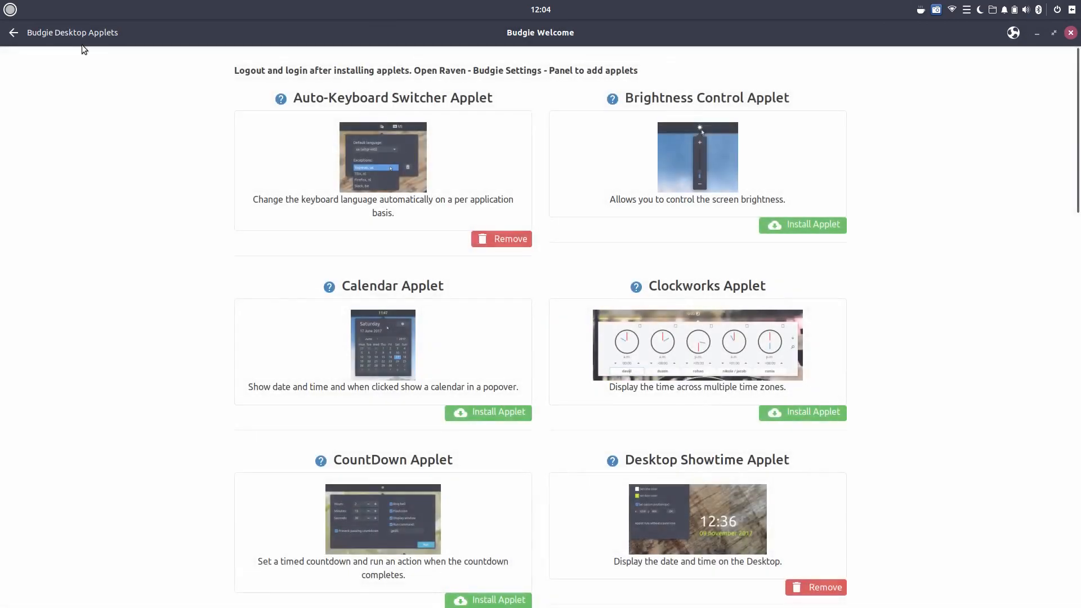
pyautogui.click(14, 32)
# Choose Flatpak Apps under Install Software, and bring up the list of software sources again.
pyautogui.click(401, 262)
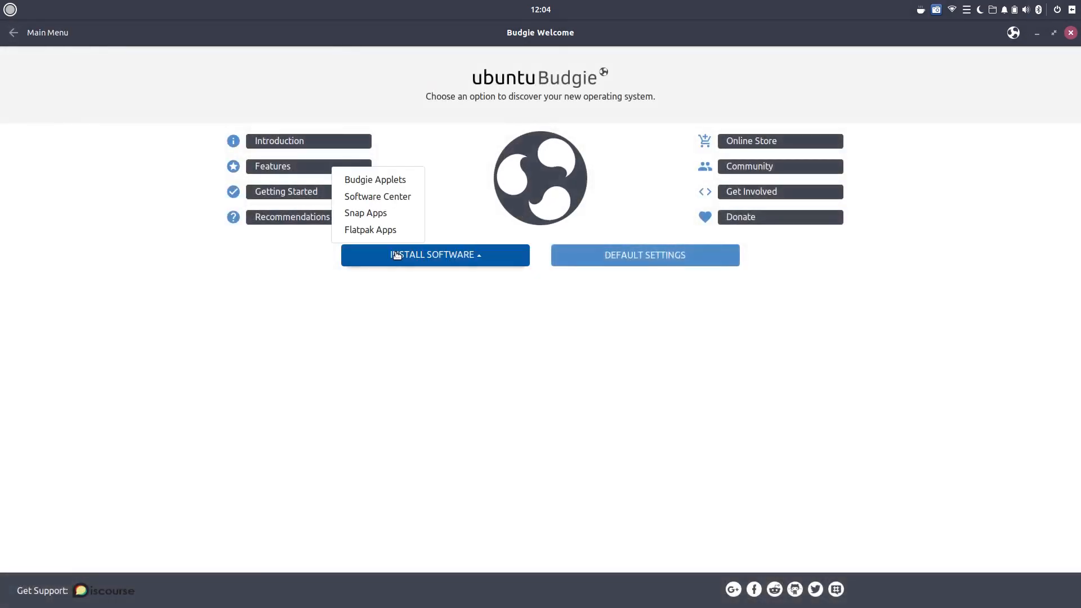
pyautogui.click(368, 231)
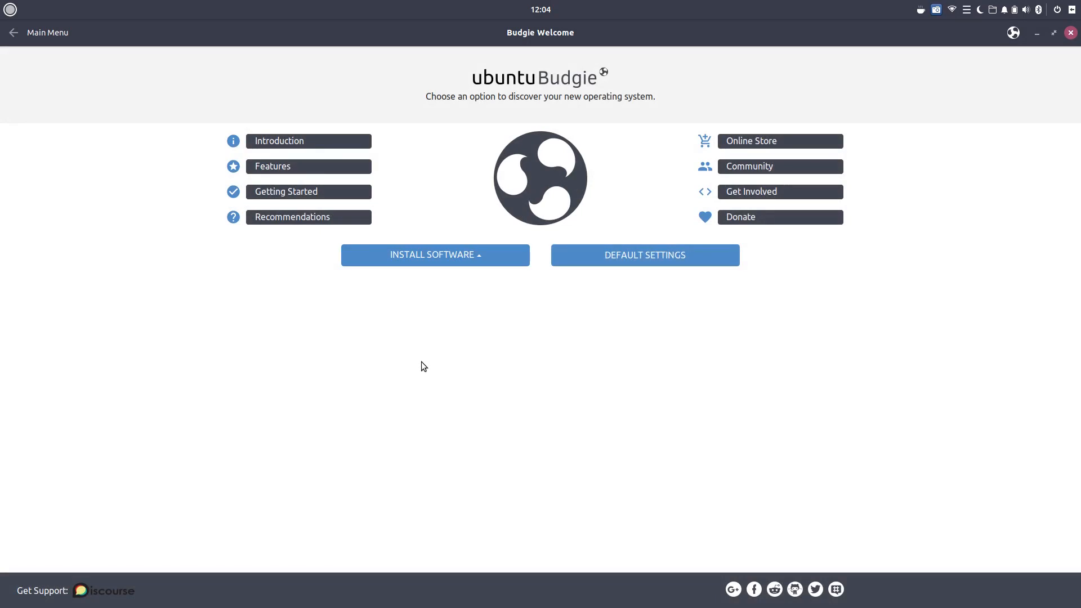
pyautogui.click(440, 262)
pyautogui.click(450, 256)
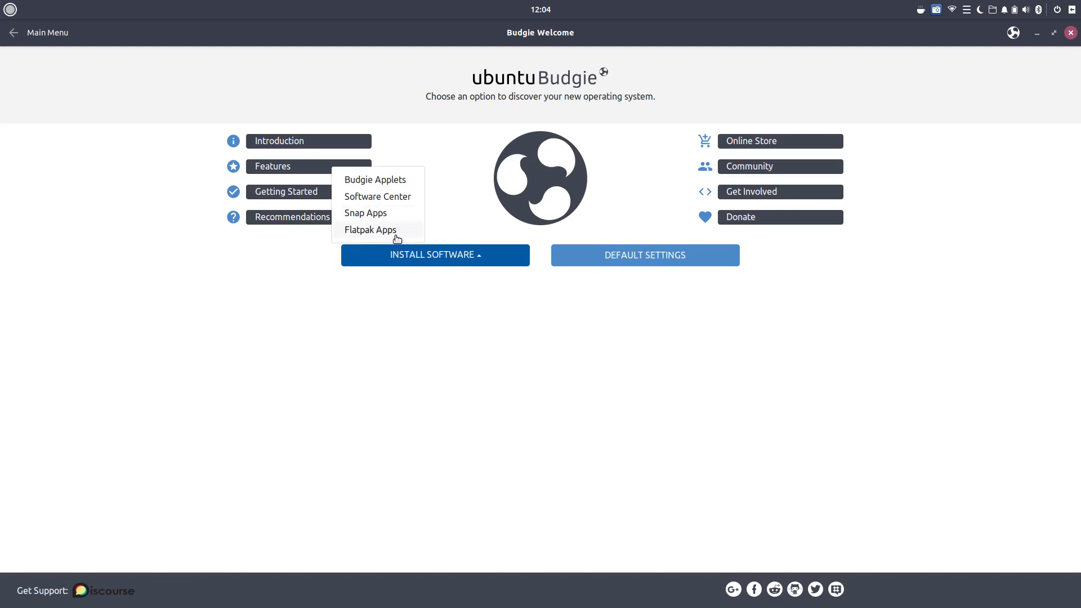
pyautogui.click(424, 317)
pyautogui.click(447, 251)
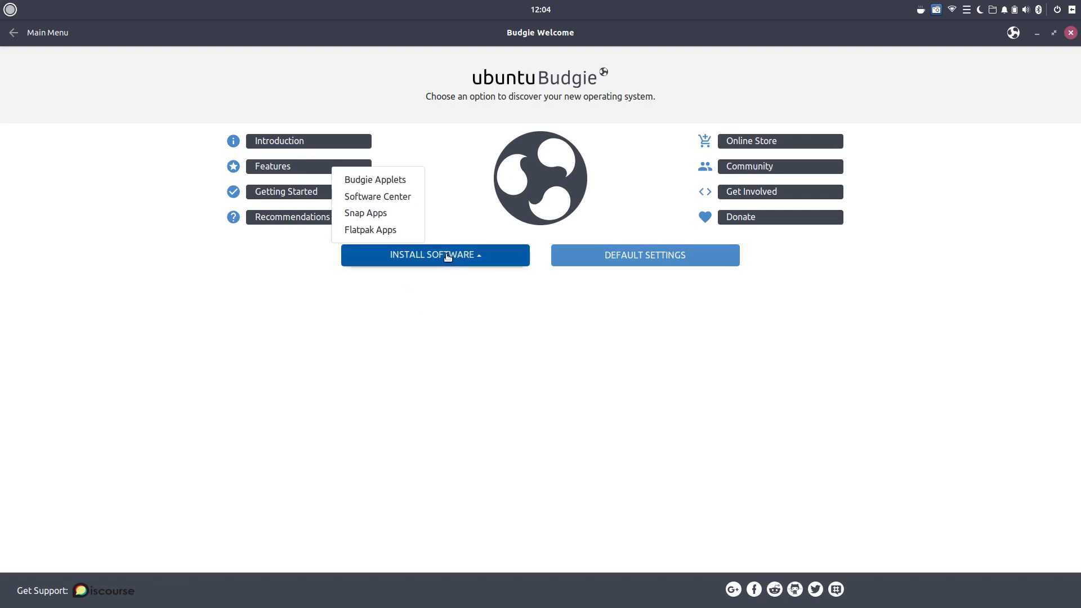
# Choose Snap Apps from the software sources as well, and maximize the Chromium window showing the Flathub apps page.
pyautogui.click(363, 212)
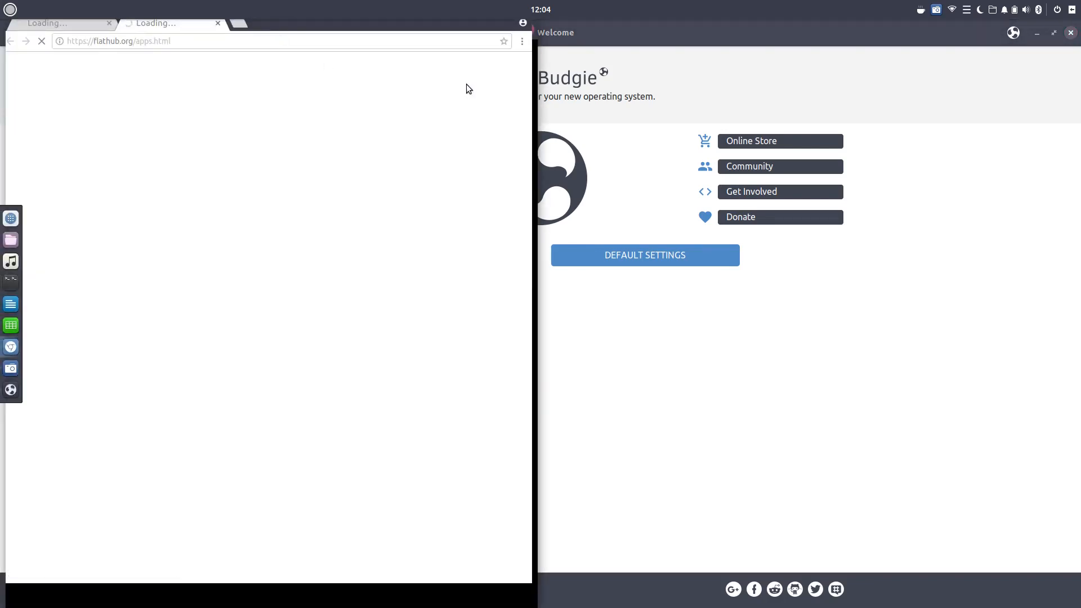
pyautogui.moveTo(336, 25); pyautogui.dragTo(623, 90)
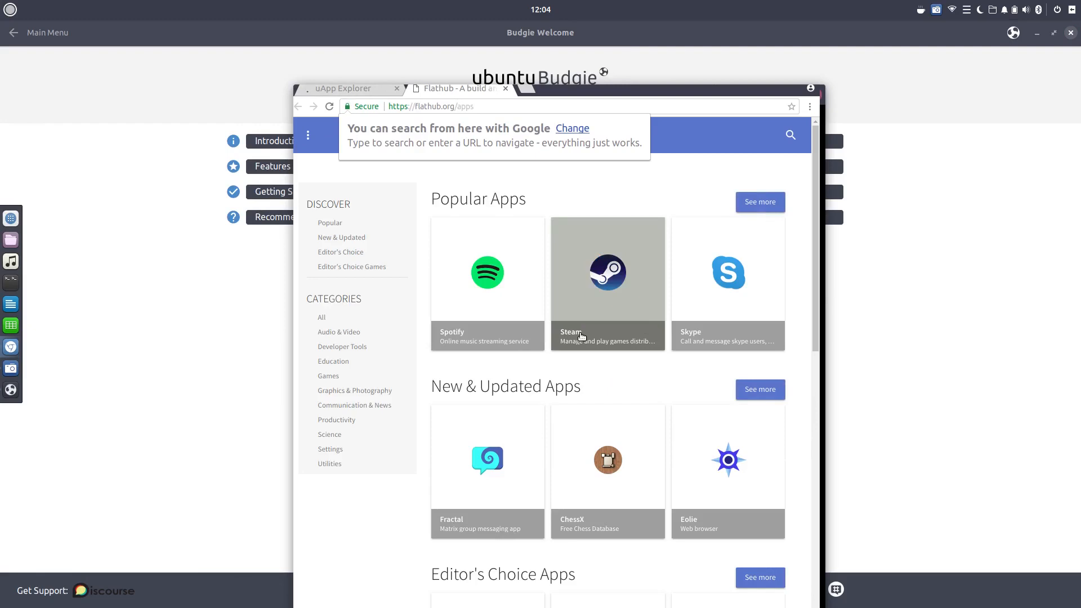
pyautogui.moveTo(625, 90); pyautogui.dragTo(710, 23)
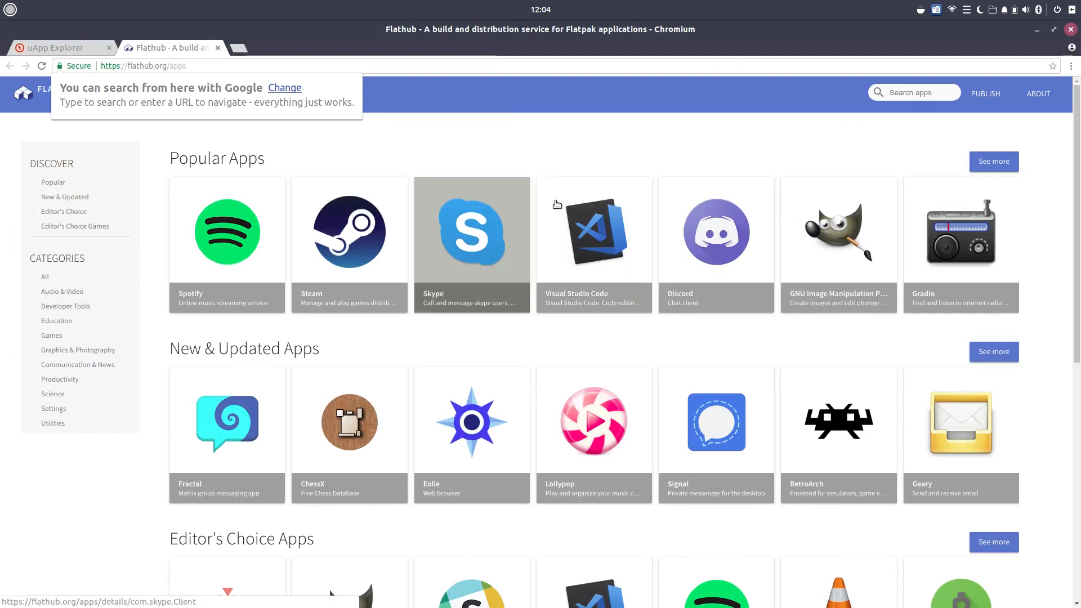
# Open the GNU Image Manipulation Program page from Flathub's popular apps, look through its description and download its Flatpak install file.
pyautogui.click(839, 255)
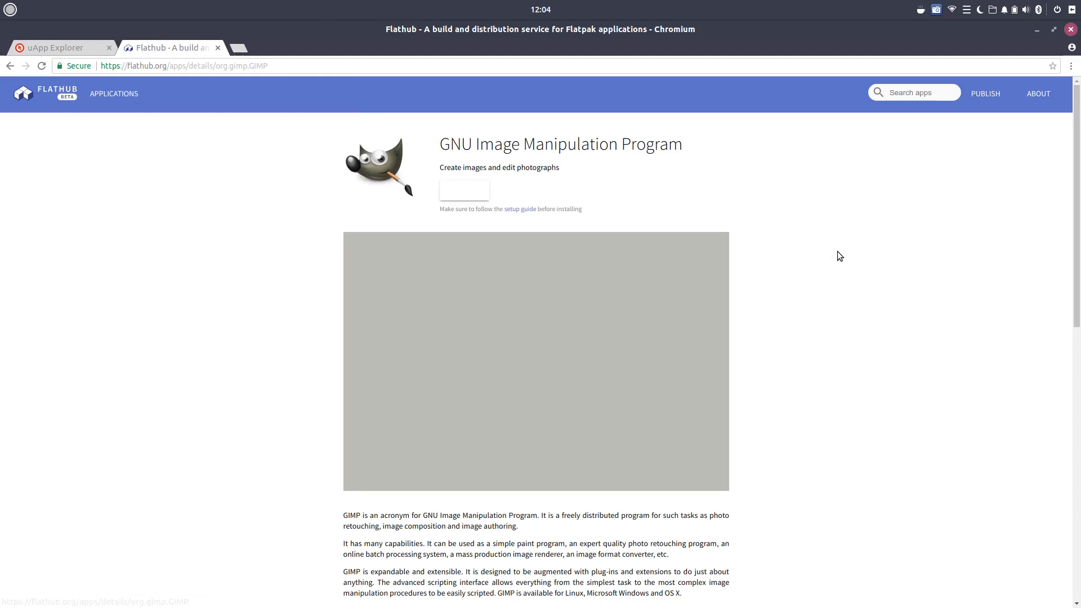
pyautogui.scroll(-3, 716, 297)
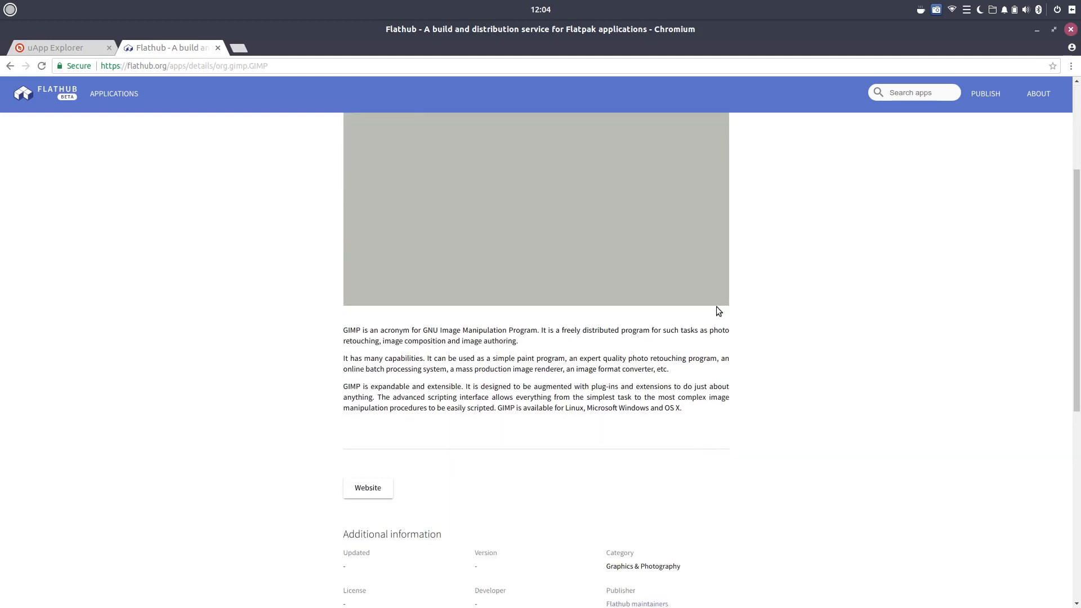
pyautogui.scroll(3, 718, 309)
pyautogui.scroll(-4, 754, 304)
pyautogui.scroll(4, 755, 340)
pyautogui.click(473, 196)
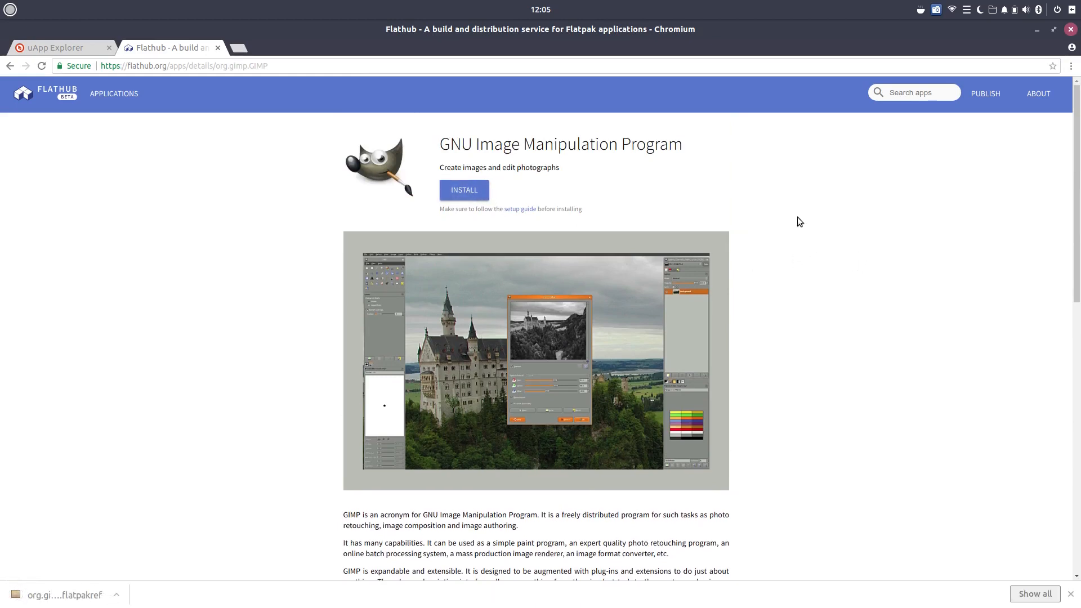
# Review the additional information and the command line install and run instructions on the GIMP page, and return to its heading.
pyautogui.scroll(-3, 797, 217)
pyautogui.scroll(-5, 797, 217)
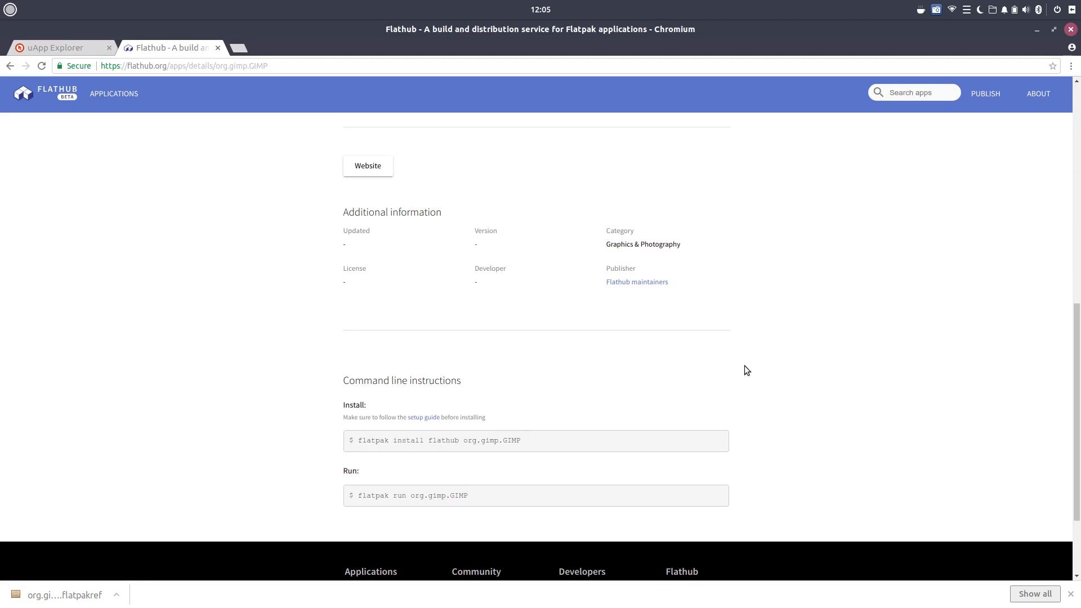
pyautogui.scroll(7, 744, 366)
pyautogui.scroll(1, 590, 167)
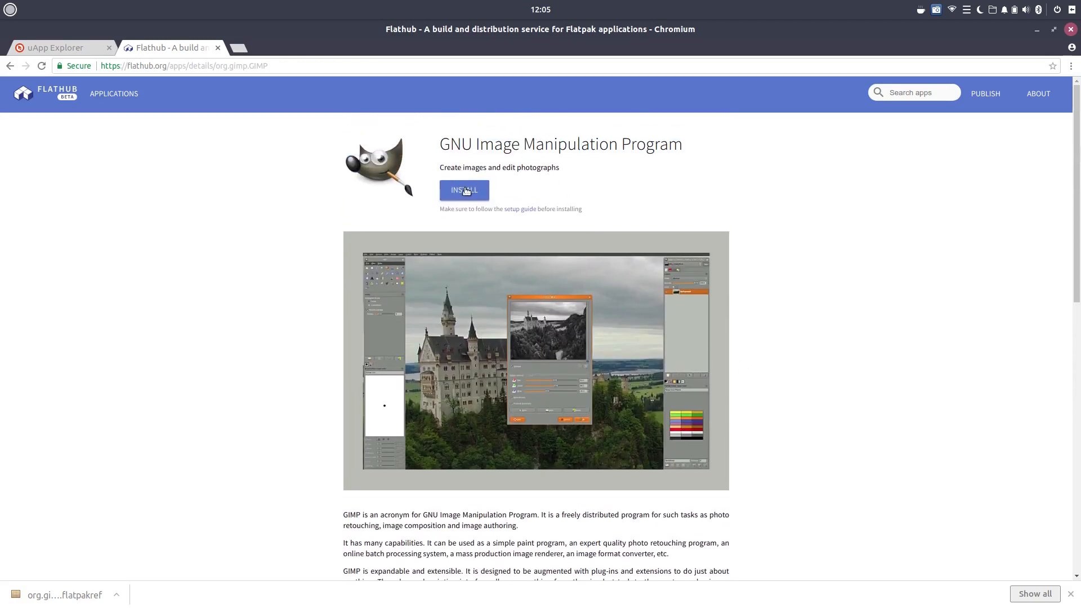
# Download the GIMP flatpakref file from its Flathub page and show the Downloads folder in the file manager.
pyautogui.click(476, 190)
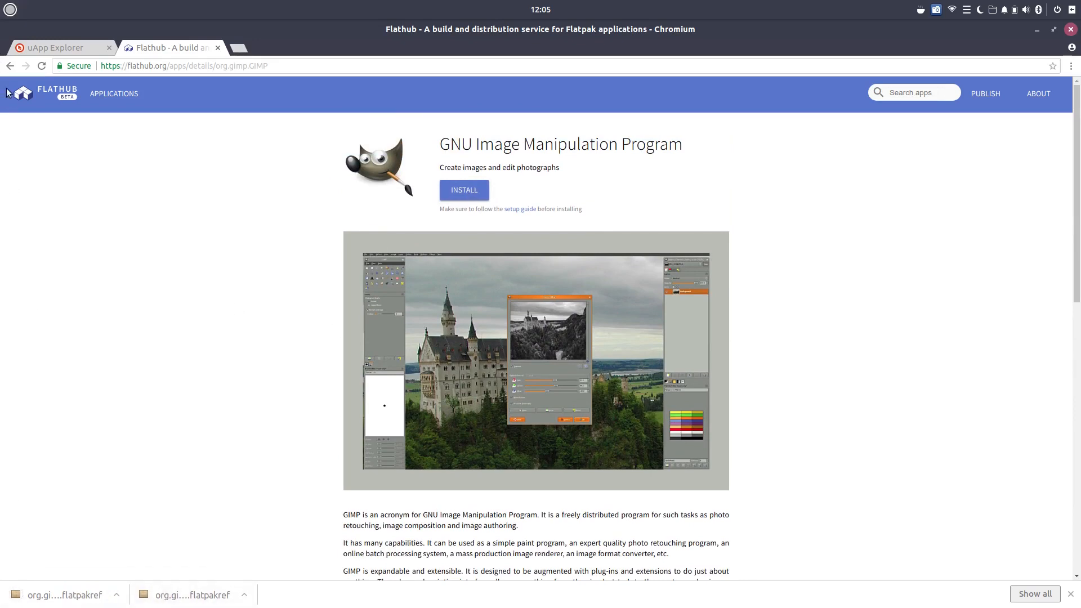
pyautogui.moveTo(1, 325)
pyautogui.click(11, 240)
pyautogui.click(64, 152)
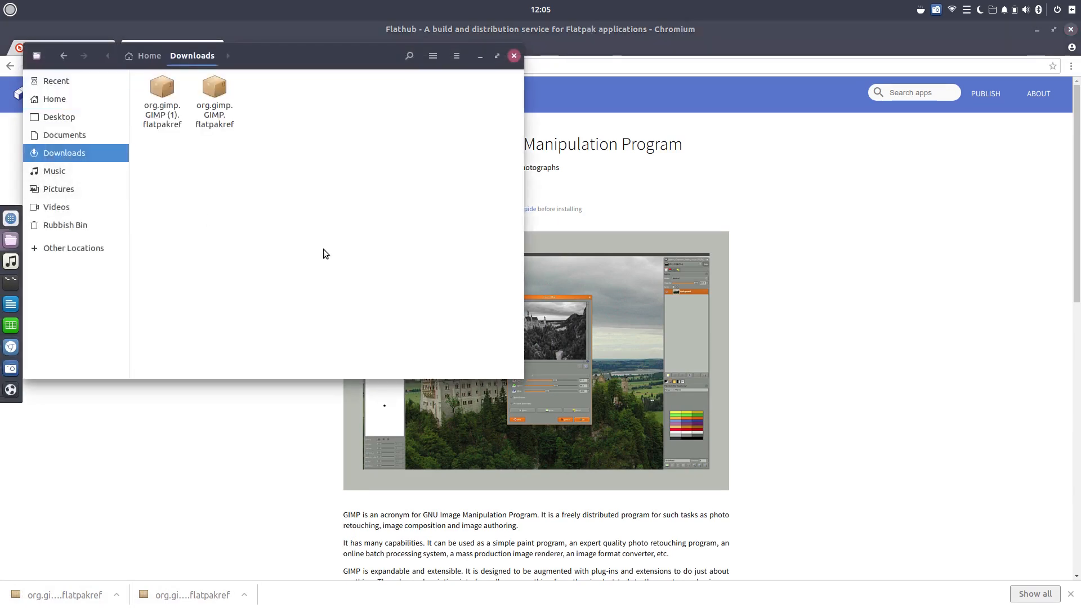
# Open org.gimp.GIMP.flatpakref in the software installer and review the package's repository notice and details.
pyautogui.doubleClick(200, 85)
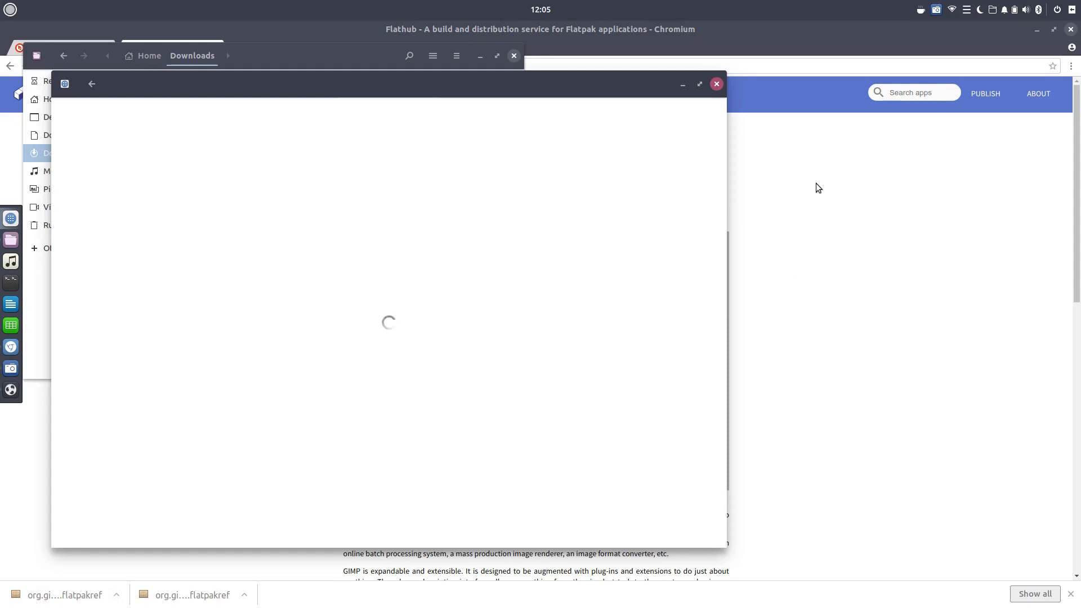
pyautogui.moveTo(478, 91); pyautogui.dragTo(641, 87)
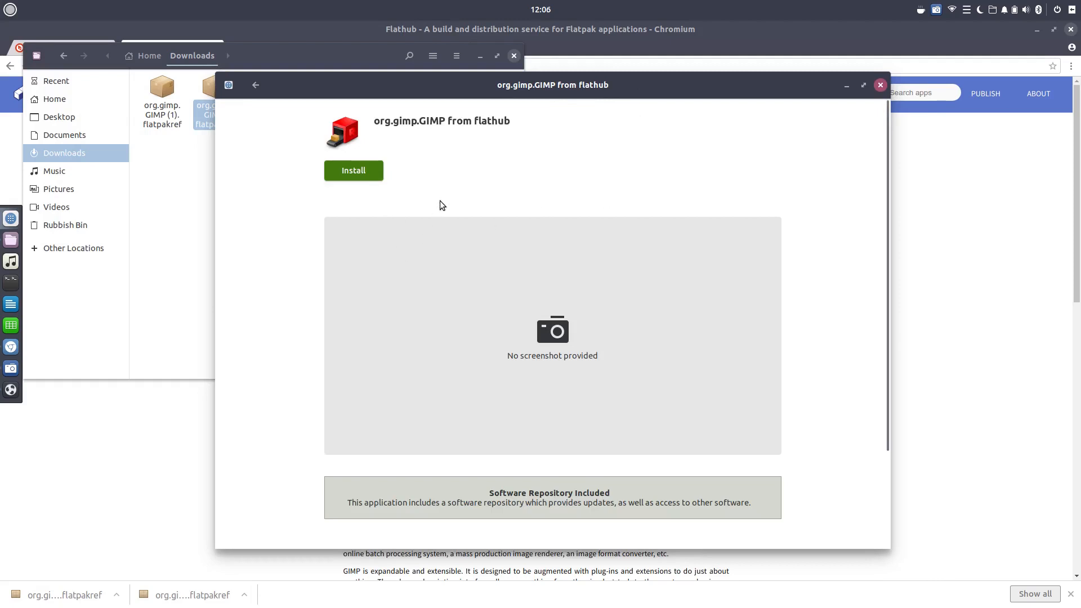
pyautogui.scroll(-3, 440, 201)
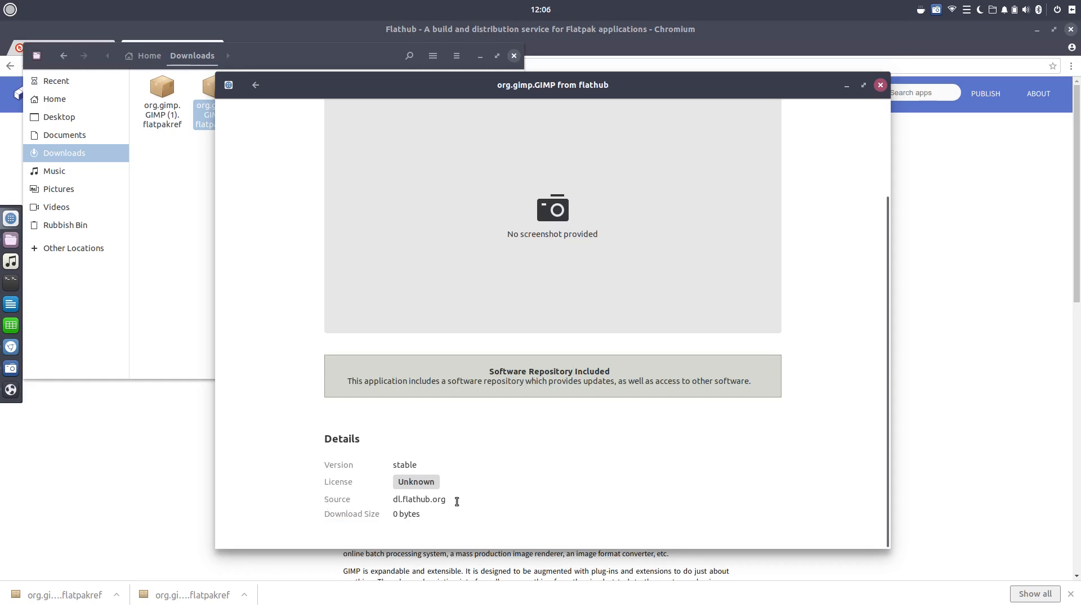
pyautogui.scroll(3, 587, 414)
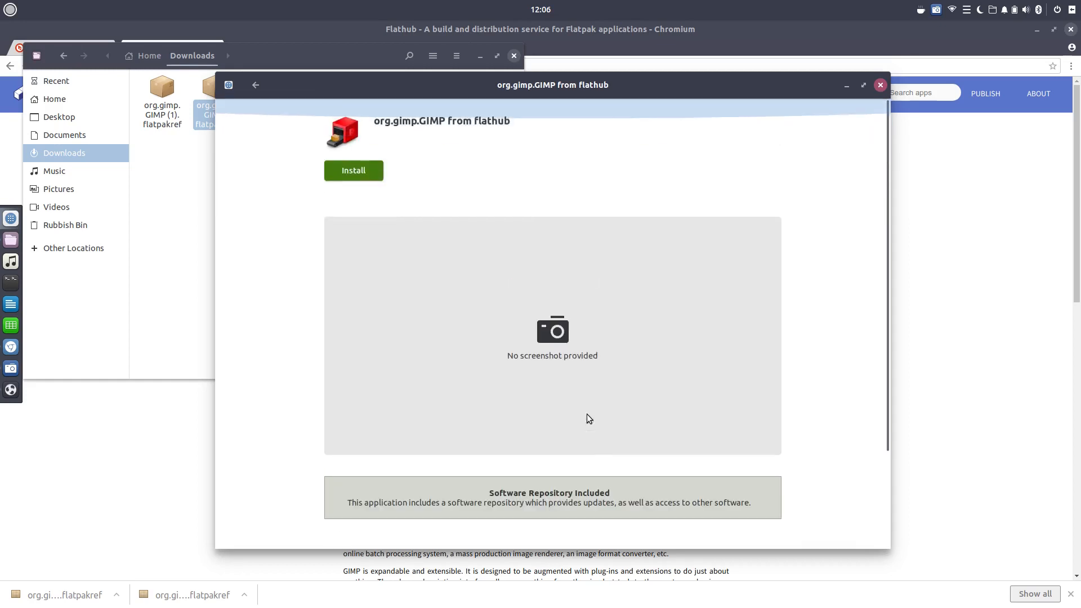
pyautogui.scroll(-3, 587, 413)
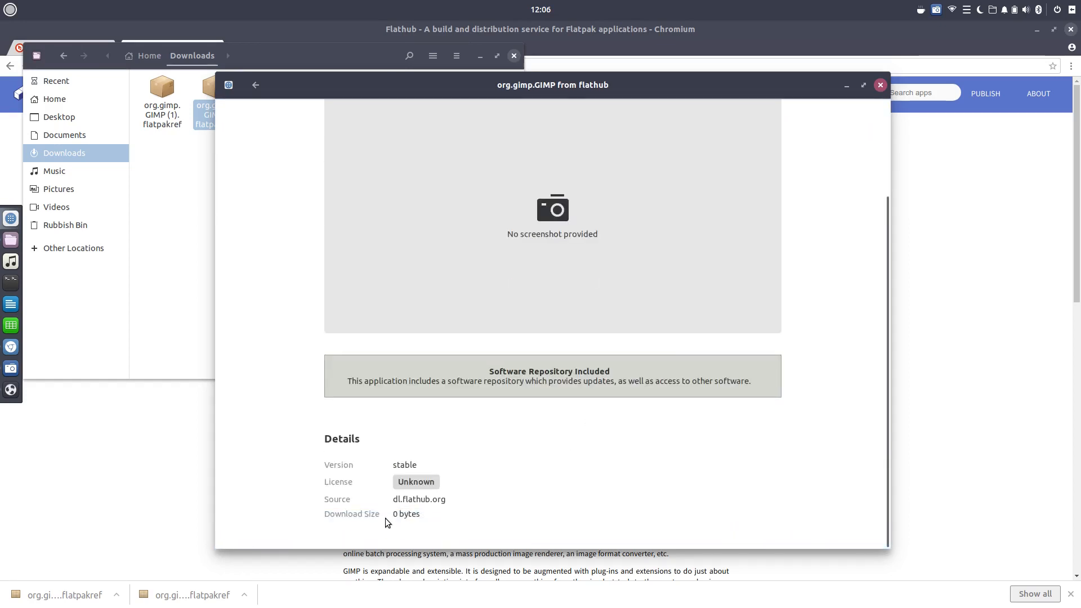
pyautogui.scroll(3, 578, 435)
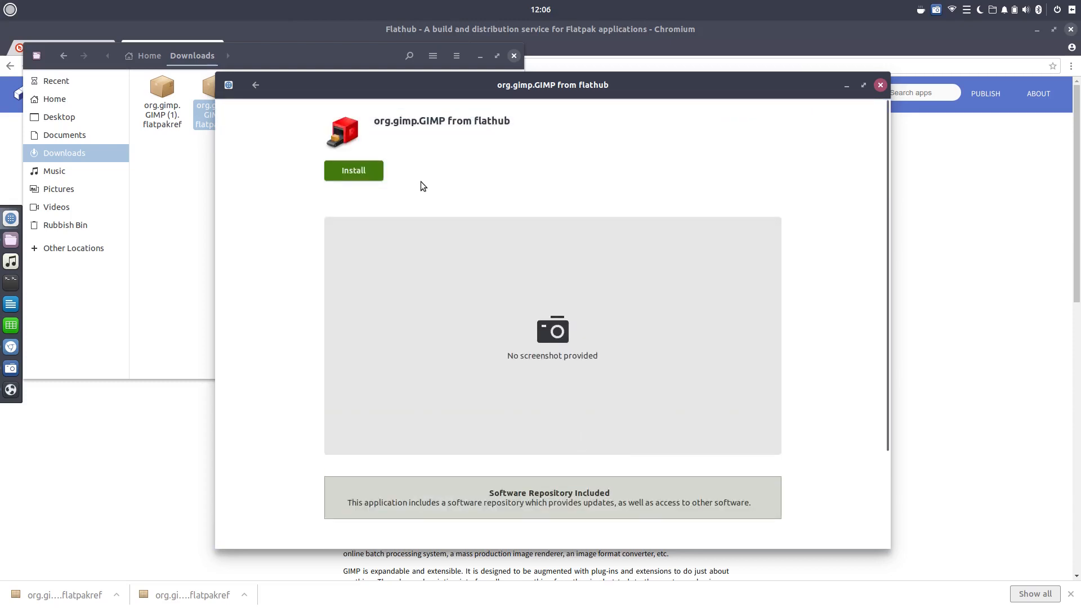
# Move the duplicate file org.gimp.GIMP (1).flatpakref to the Rubbish Bin.
pyautogui.click(185, 228)
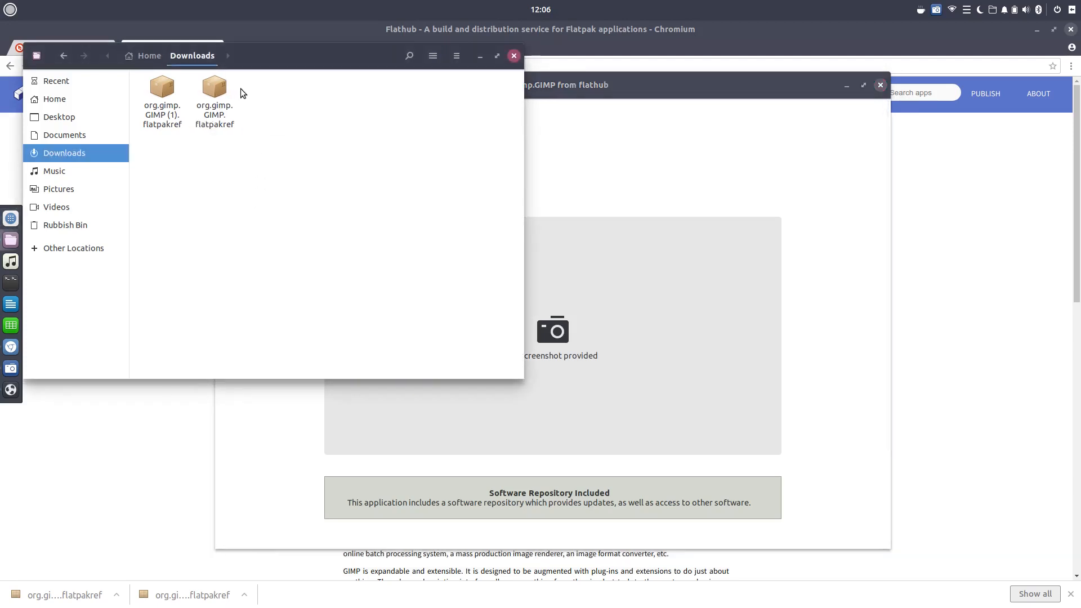
pyautogui.rightClick(163, 93)
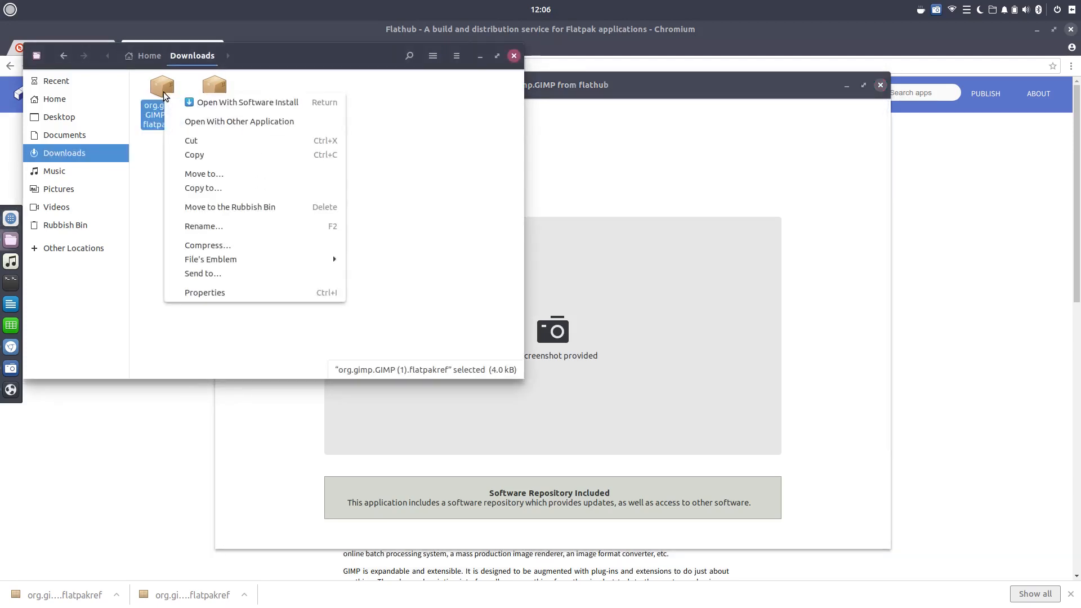
pyautogui.click(222, 207)
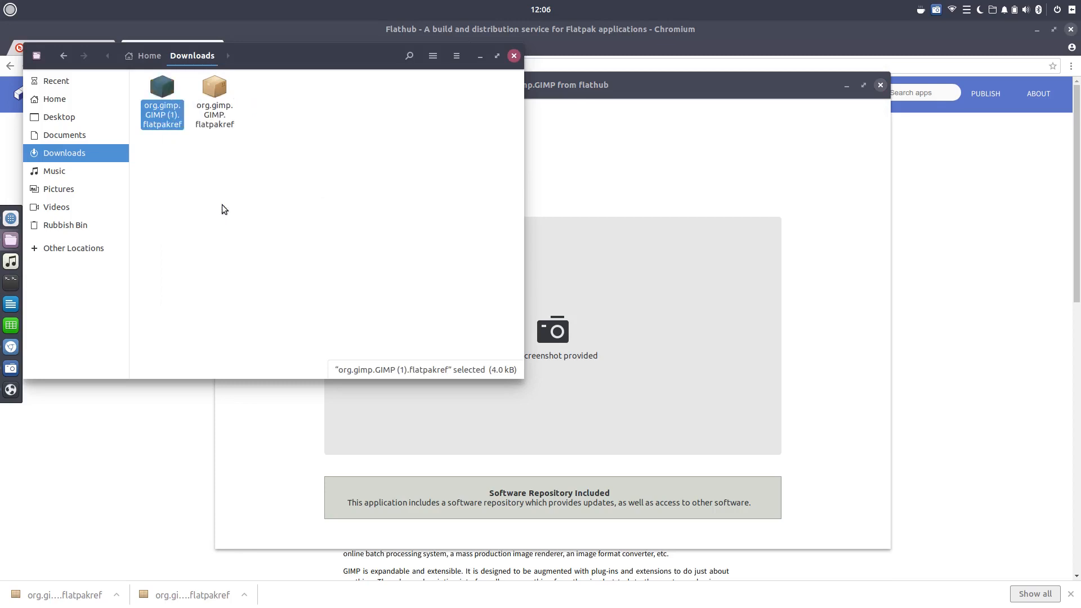
pyautogui.click(432, 89)
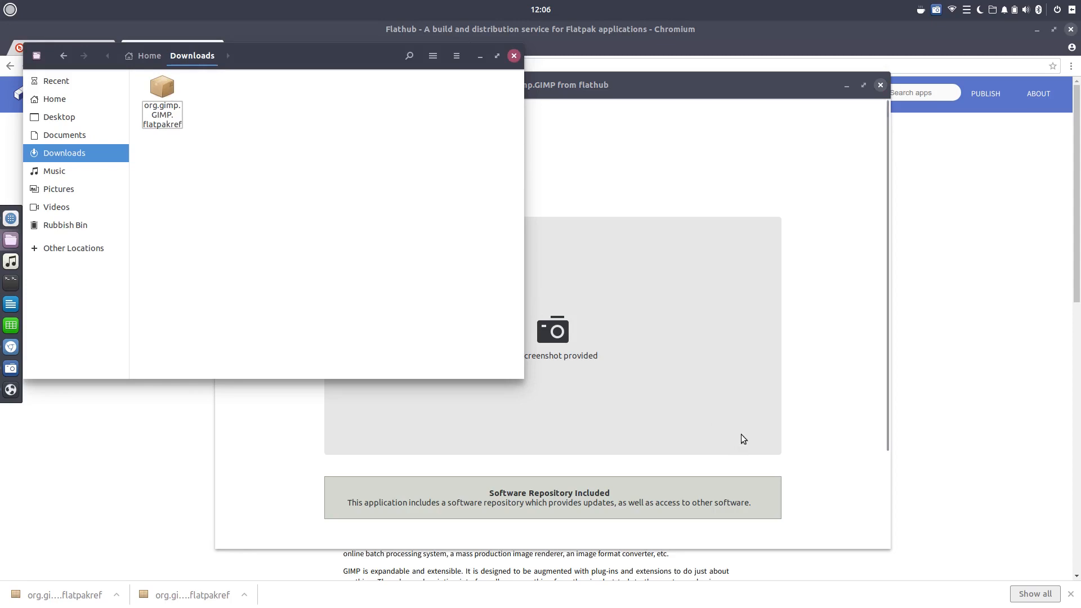
# Switch to Chromium and highlight the command-line install instruction "flatpak install flathub org.gimp.GIMP" on the GIMP page.
pyautogui.click(952, 413)
pyautogui.scroll(-3, 769, 410)
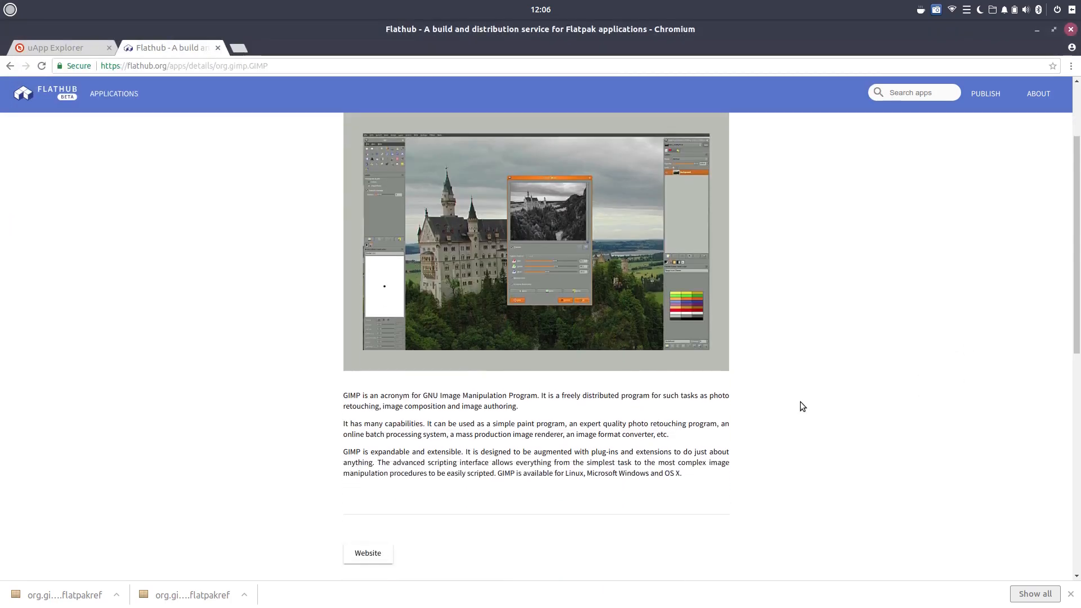
pyautogui.scroll(-6, 803, 406)
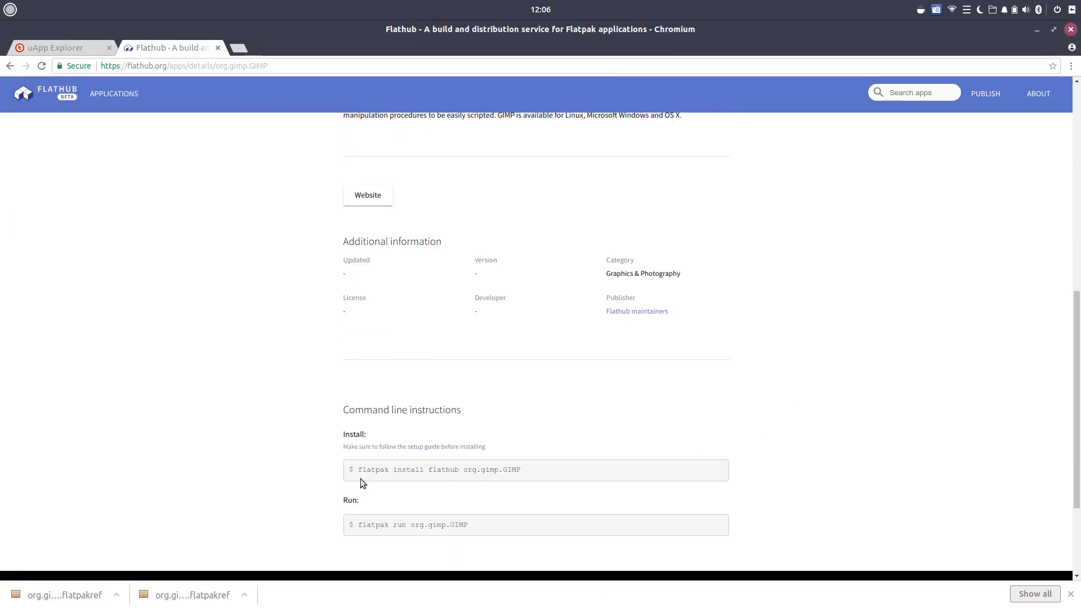
pyautogui.moveTo(360, 469); pyautogui.dragTo(521, 466)
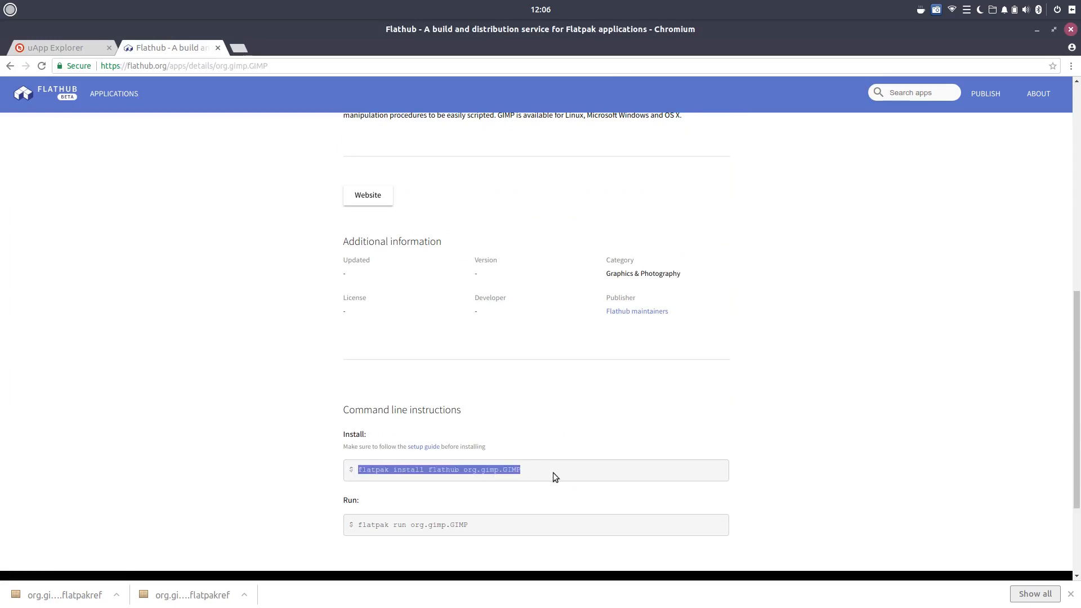
pyautogui.scroll(8, 724, 412)
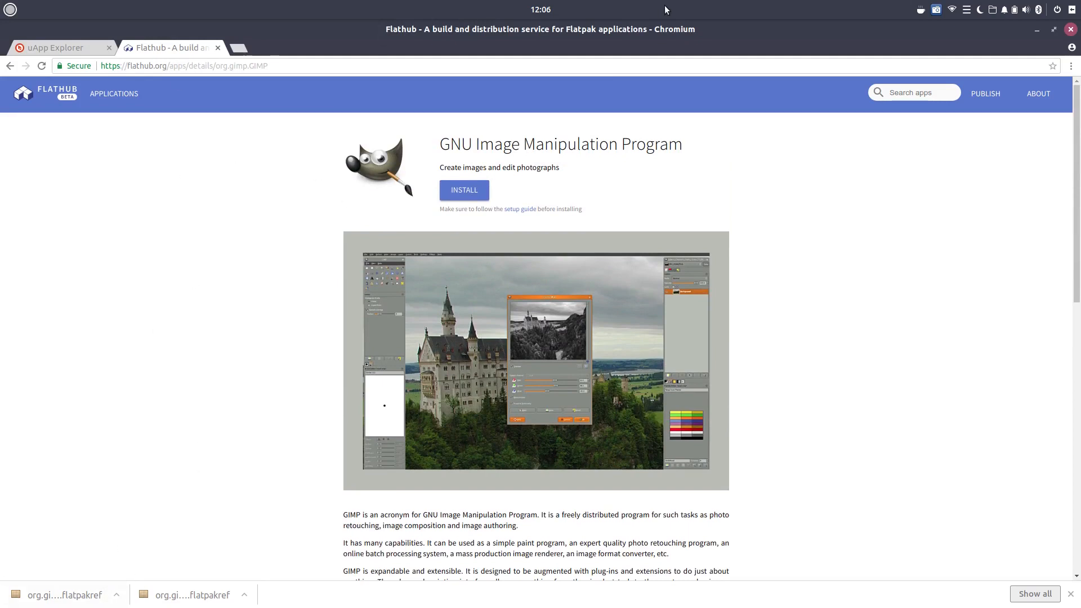
# Minimise the browser, and close the GIMP installer window and the Downloads folder window.
pyautogui.moveTo(7, 325)
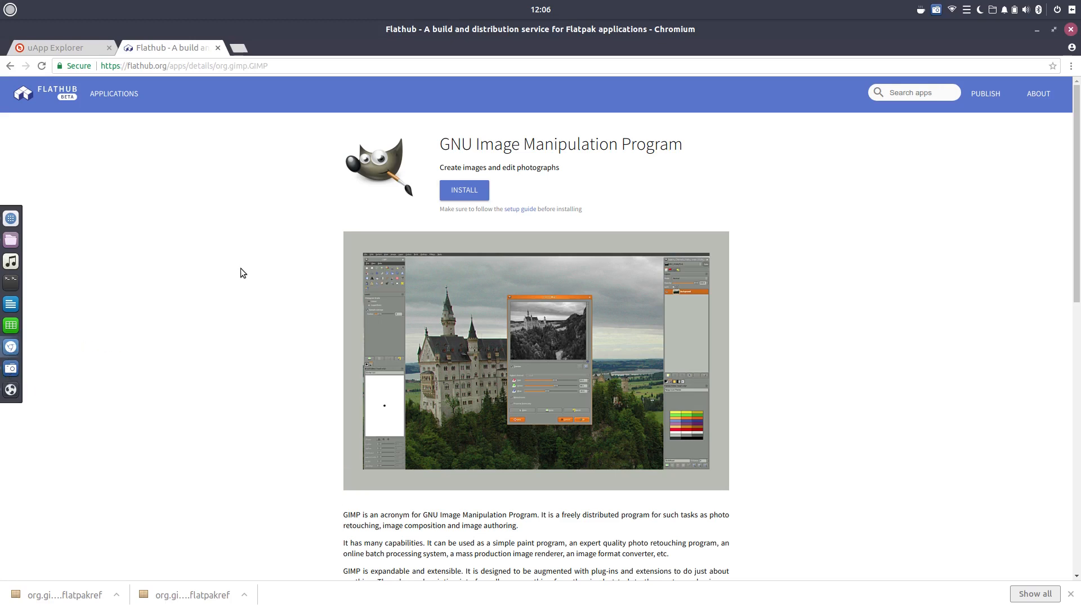
pyautogui.click(1036, 29)
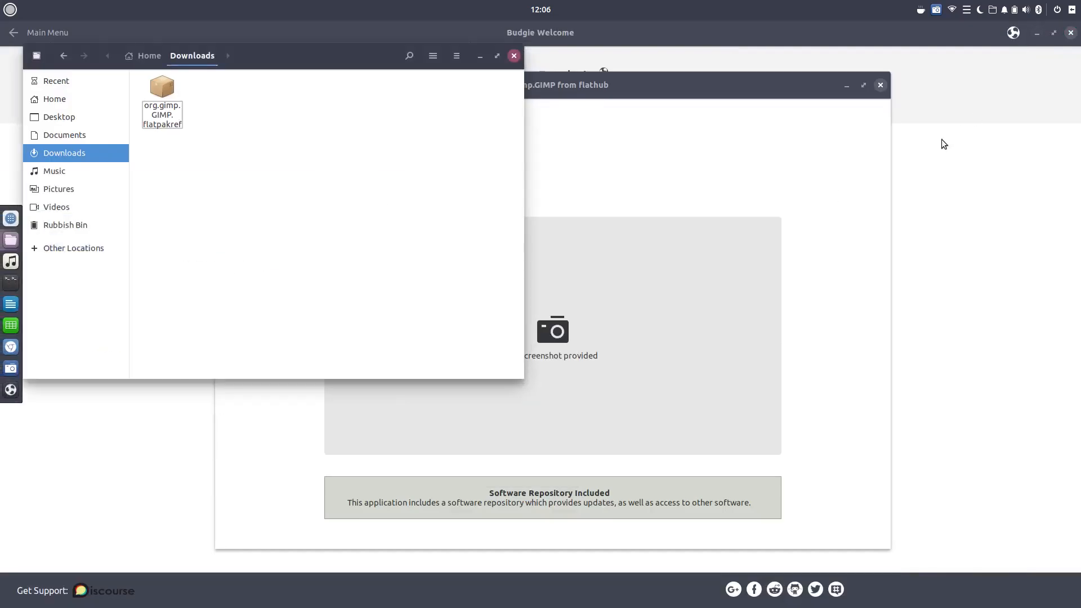
pyautogui.click(812, 165)
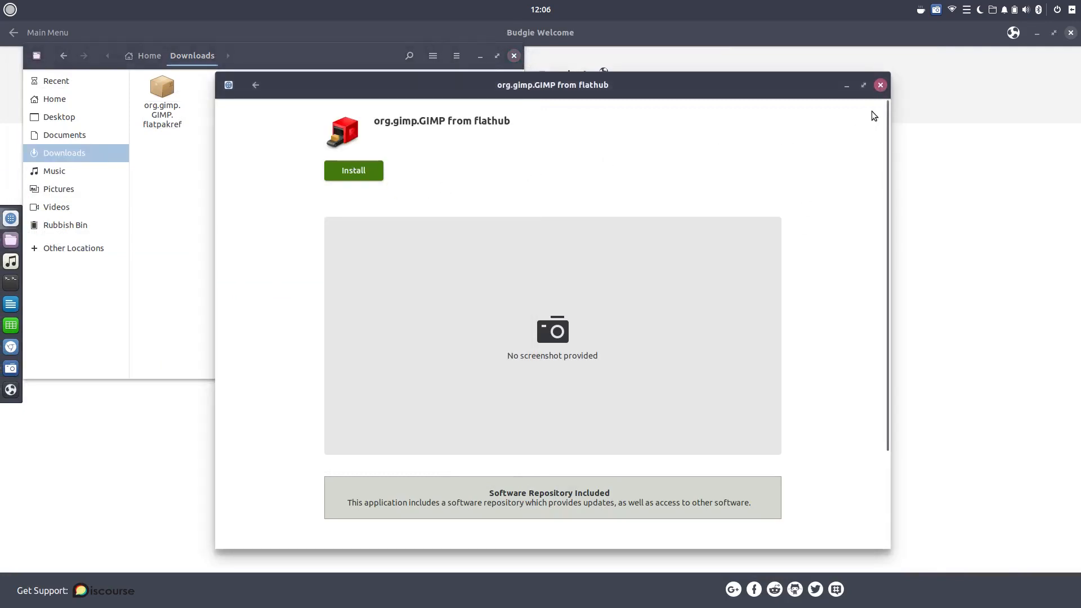
pyautogui.click(881, 85)
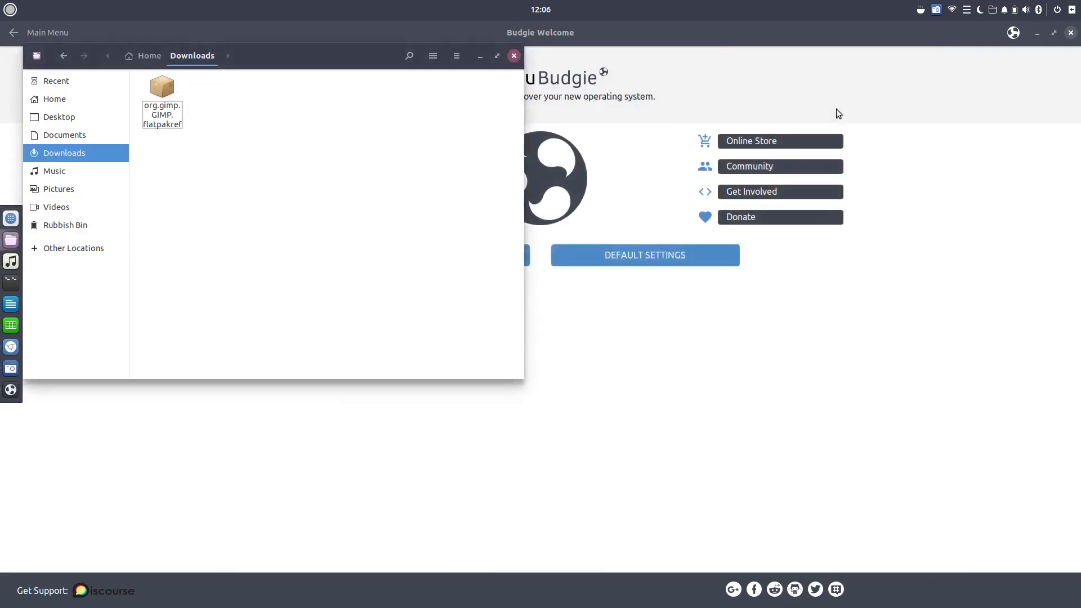
pyautogui.click(514, 56)
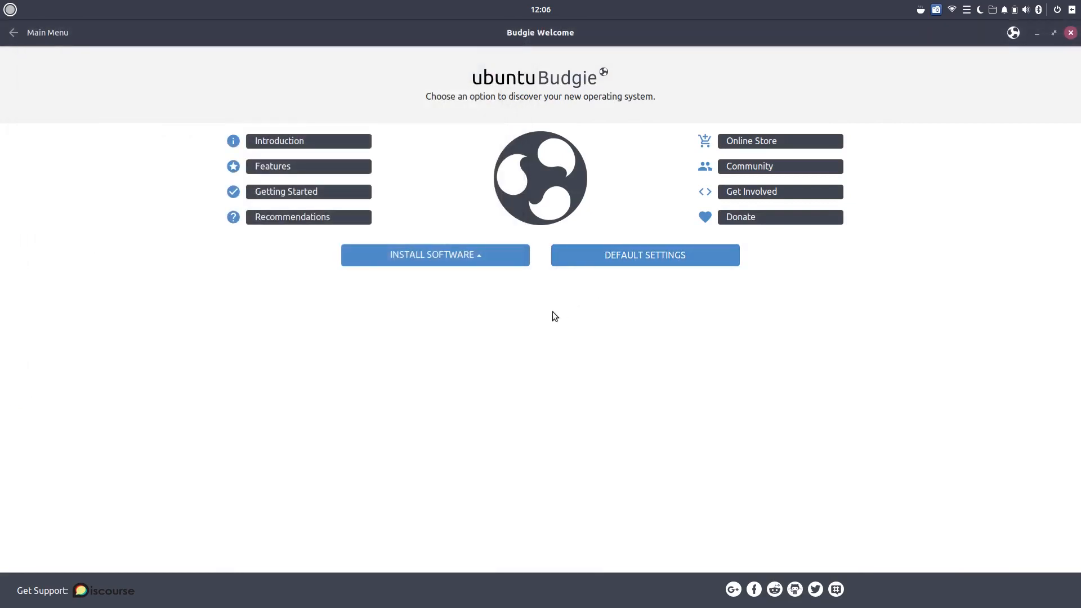
# Check the Install Software options in Budgie Welcome, and switch back to the uApp Explorer snaps page in Chromium.
pyautogui.click(434, 255)
pyautogui.click(414, 366)
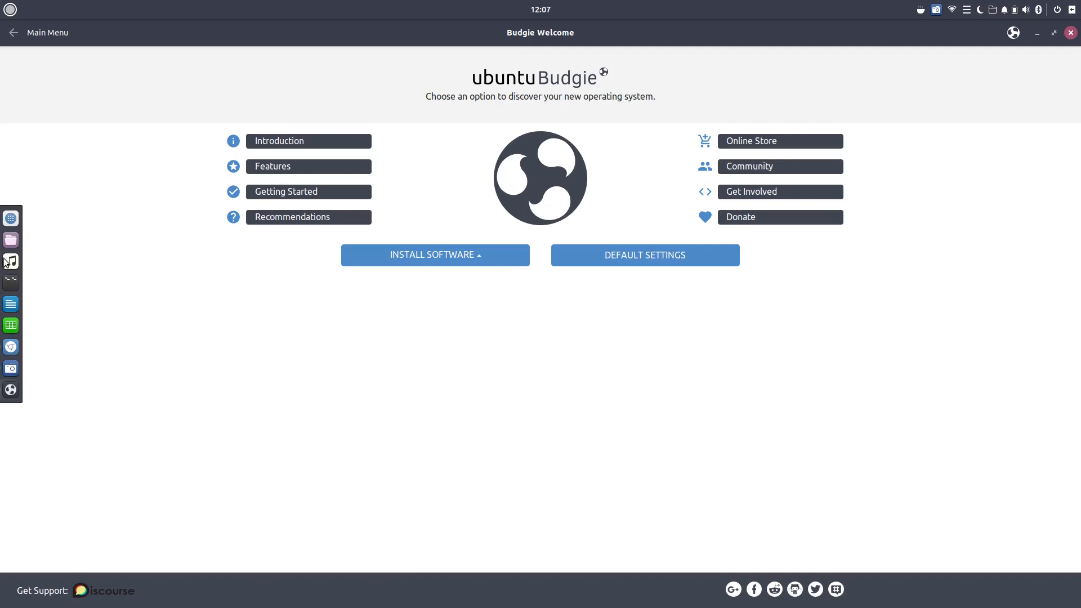
pyautogui.click(11, 348)
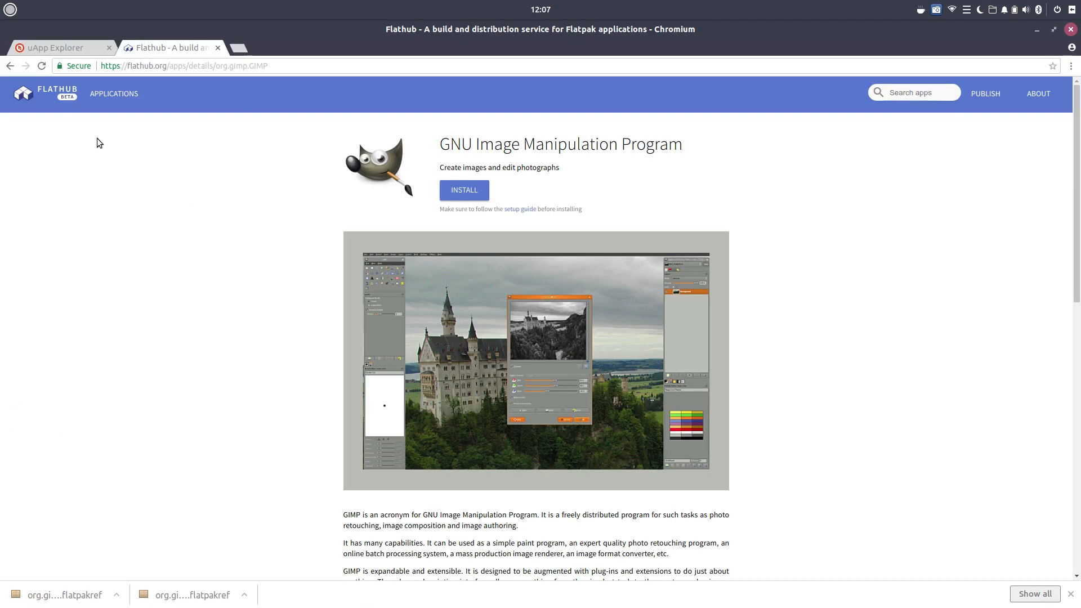
pyautogui.click(43, 52)
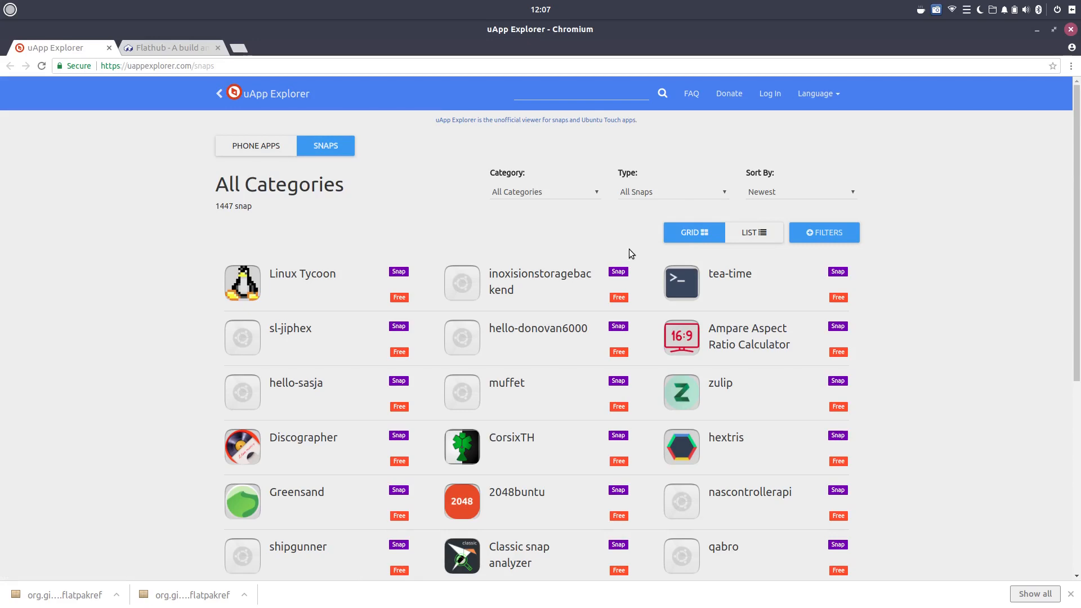
# Browse the snaps of all categories on uApp Explorer page by page, from page 1 to page 13.
pyautogui.scroll(-5, 631, 251)
pyautogui.scroll(-1, 631, 252)
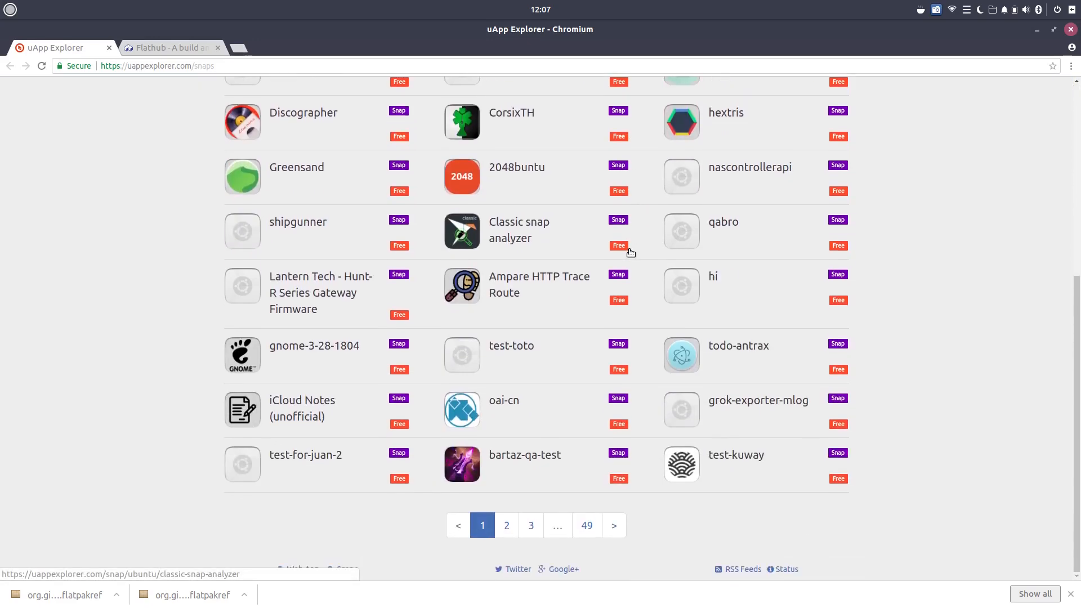
pyautogui.scroll(3, 630, 252)
pyautogui.scroll(-3, 630, 251)
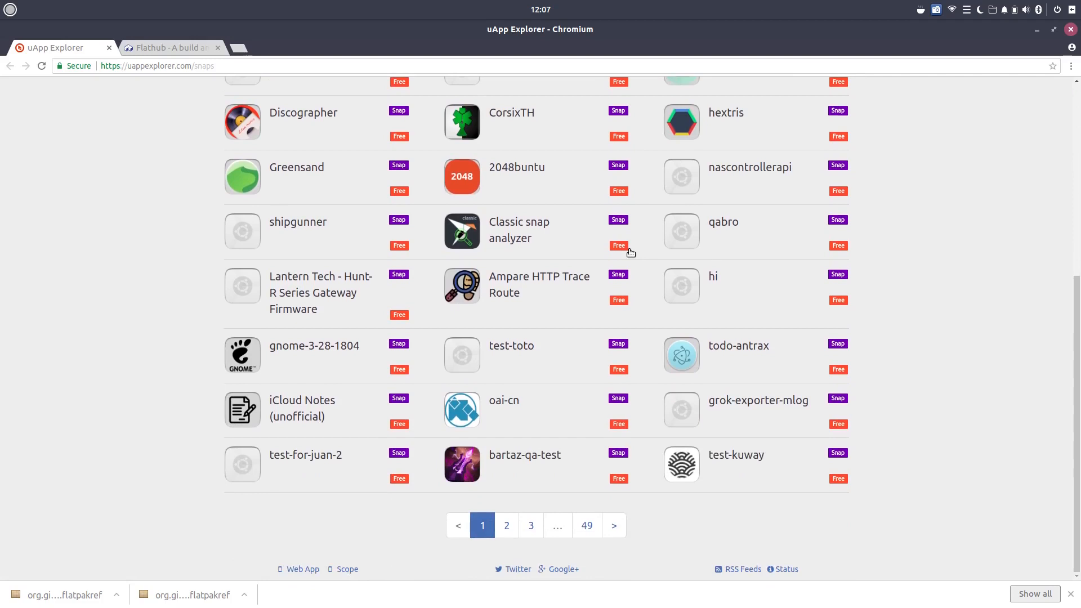
pyautogui.click(507, 525)
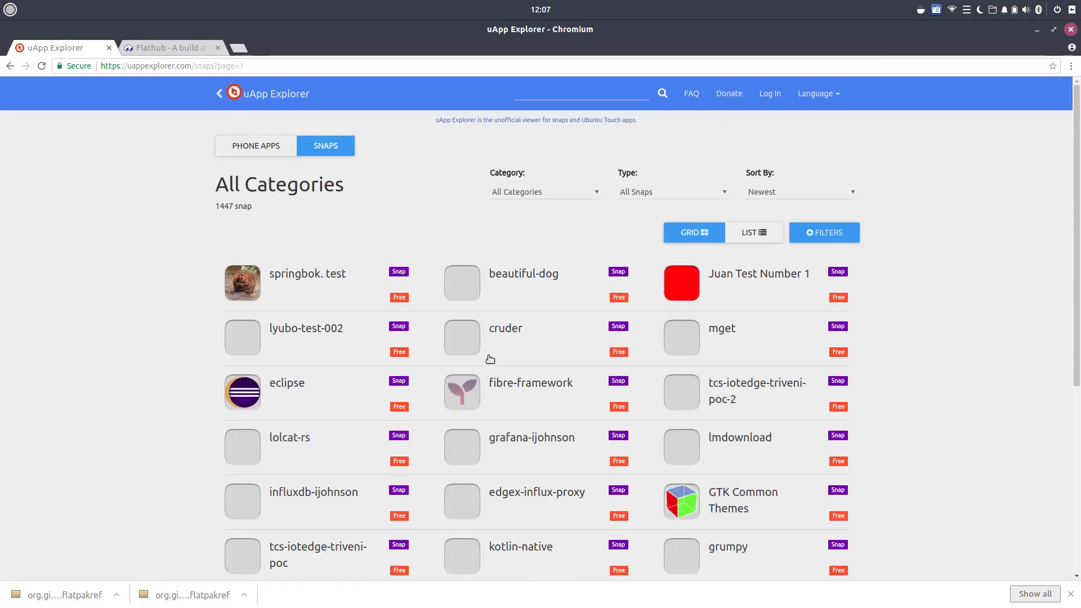
pyautogui.scroll(-7, 510, 342)
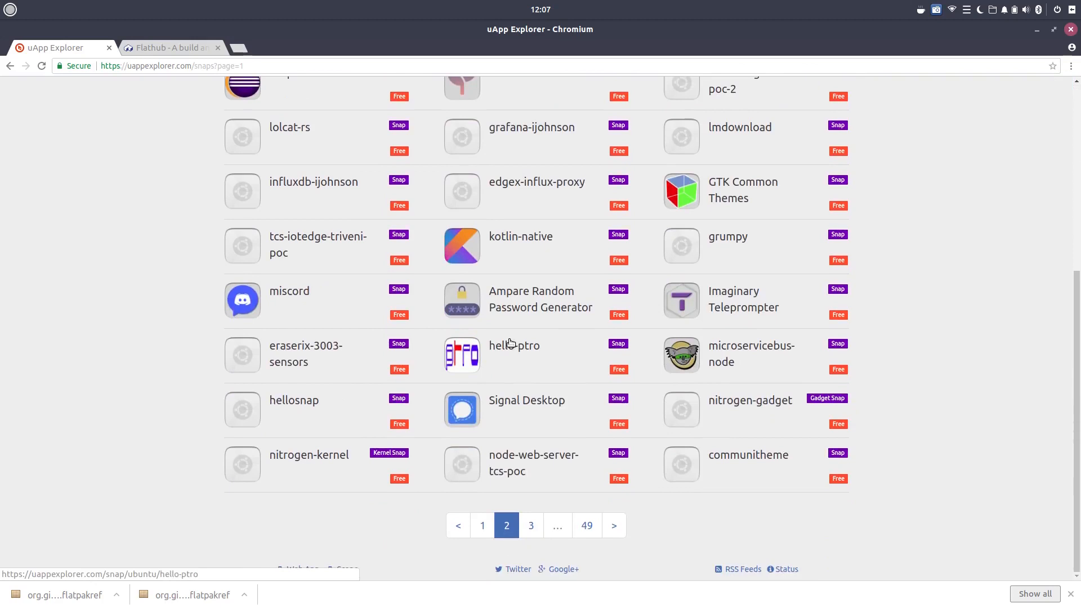
pyautogui.click(507, 524)
pyautogui.scroll(-3, 548, 341)
pyautogui.scroll(-5, 548, 342)
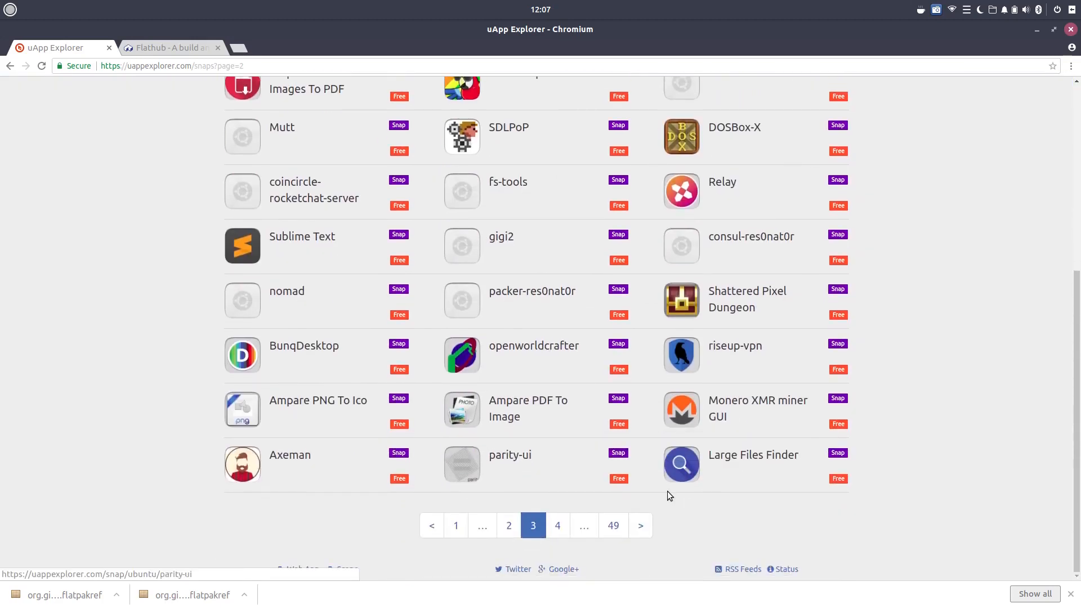
pyautogui.click(560, 521)
pyautogui.scroll(-6, 553, 387)
pyautogui.click(557, 522)
pyautogui.scroll(-5, 520, 344)
pyautogui.click(551, 524)
pyautogui.scroll(-6, 553, 392)
pyautogui.click(557, 525)
pyautogui.scroll(-6, 550, 410)
pyautogui.click(557, 526)
pyautogui.scroll(-6, 551, 332)
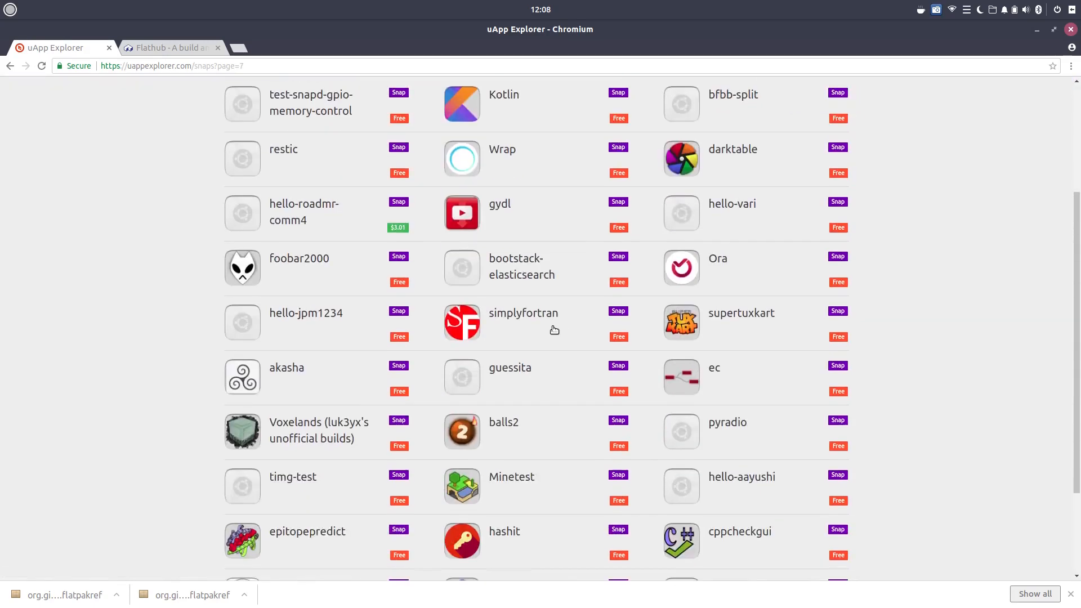
pyautogui.click(558, 526)
pyautogui.scroll(-6, 533, 383)
pyautogui.click(557, 525)
pyautogui.scroll(-6, 572, 394)
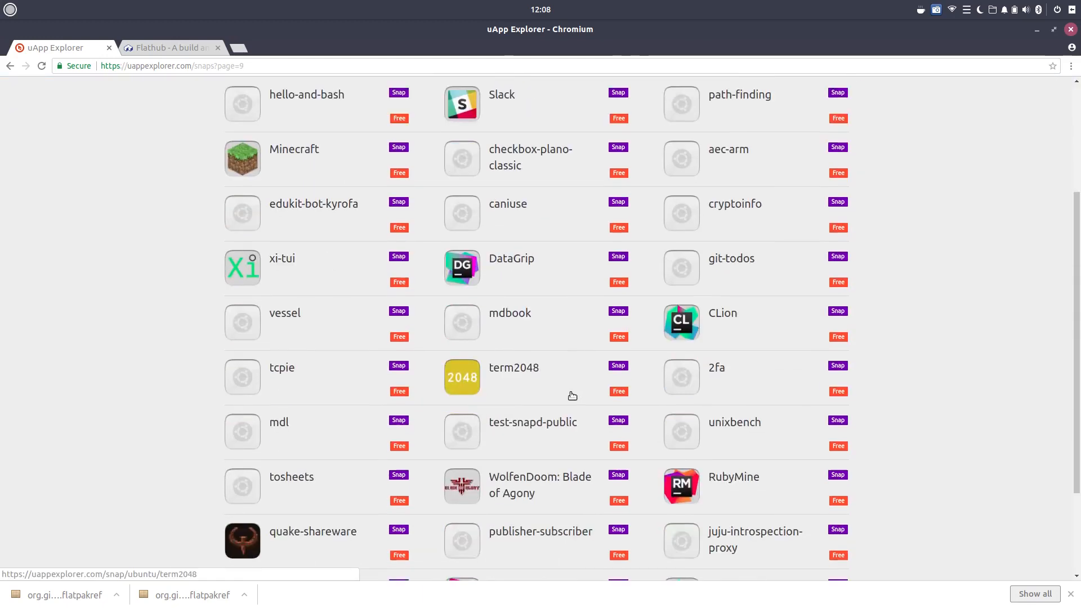
pyautogui.click(562, 524)
pyautogui.scroll(-6, 518, 323)
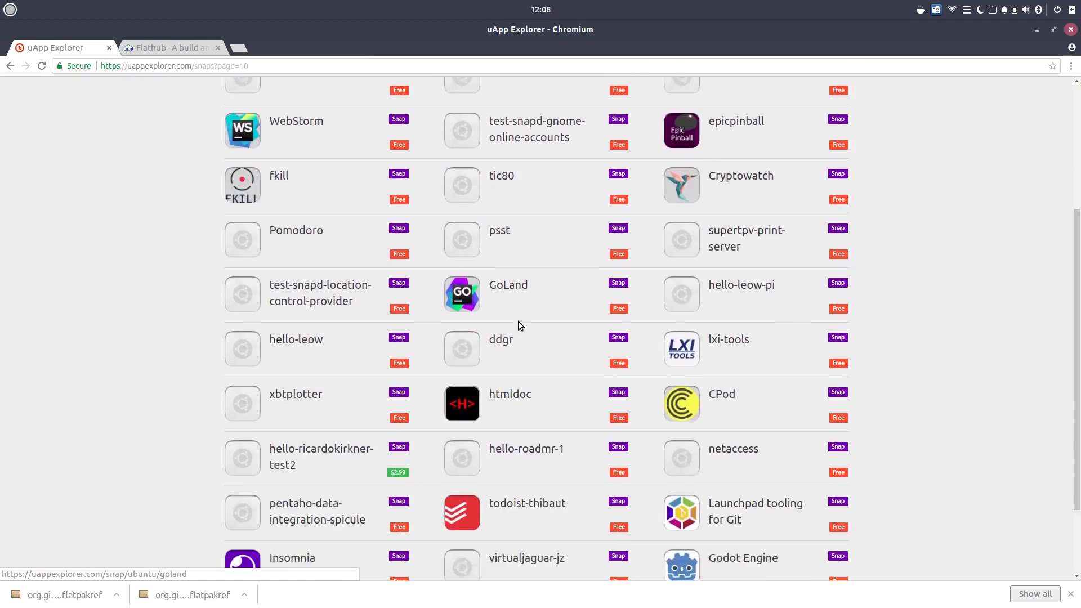
pyautogui.click(561, 523)
pyautogui.scroll(-6, 533, 383)
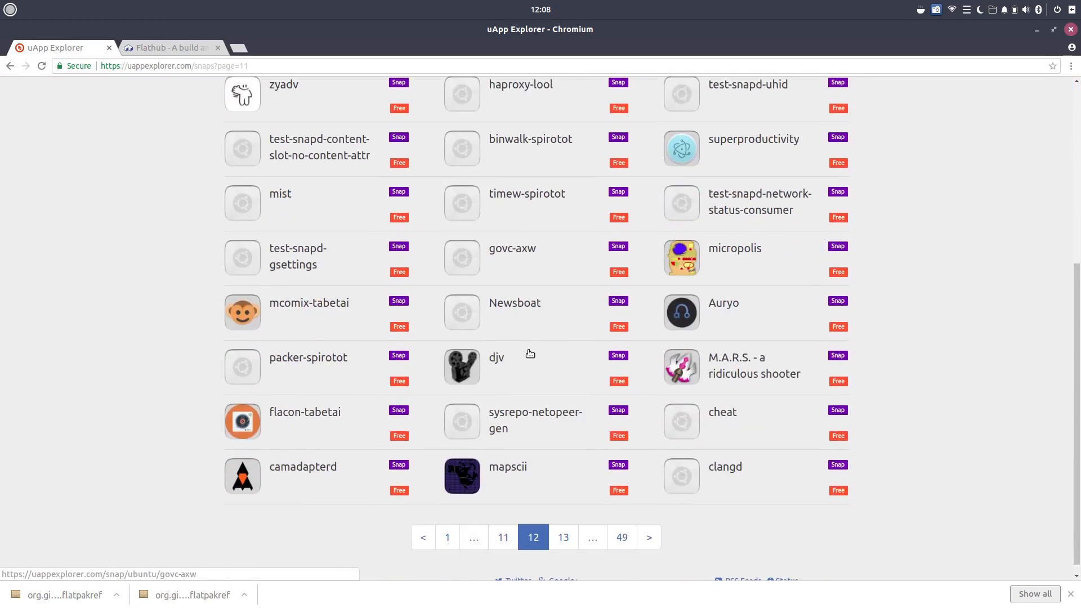
pyautogui.click(563, 525)
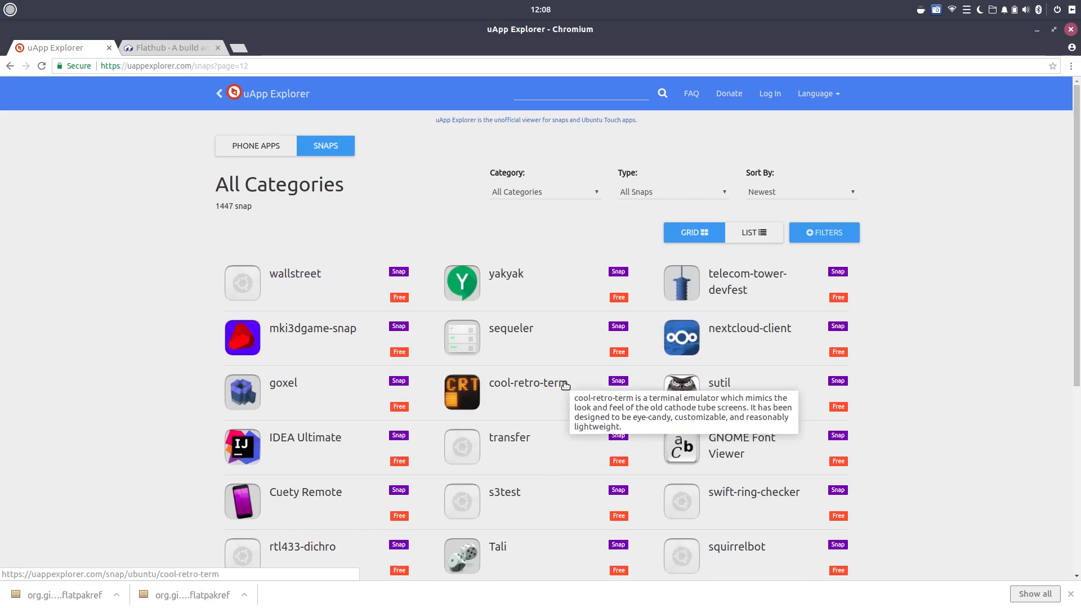
pyautogui.scroll(-3, 564, 383)
pyautogui.scroll(-3, 564, 382)
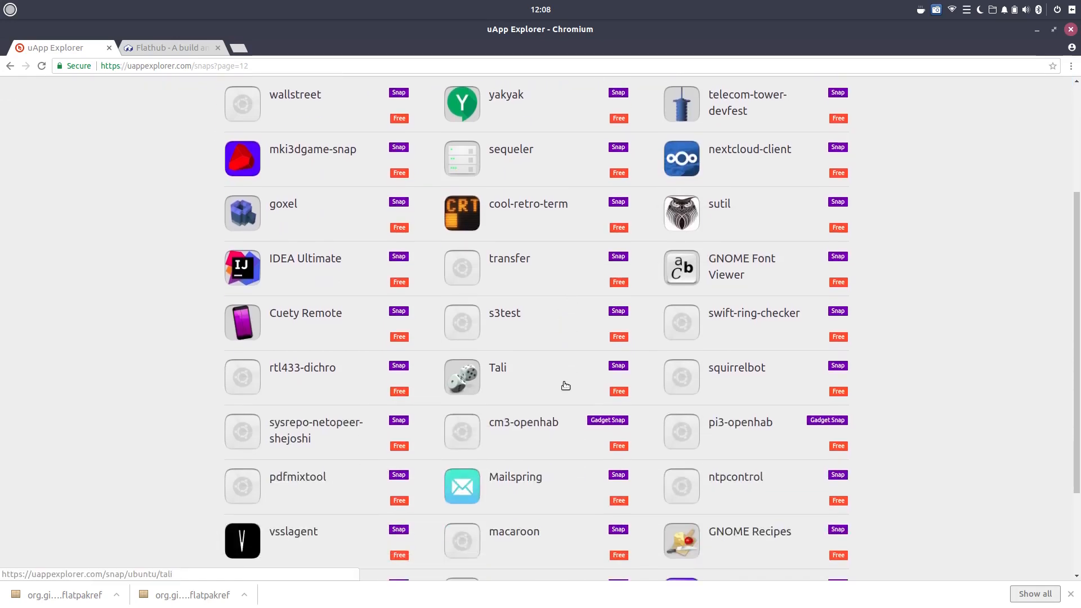
# Open the Mailspring snap from the uApp Explorer listing and review its description and info.
pyautogui.scroll(-3, 565, 384)
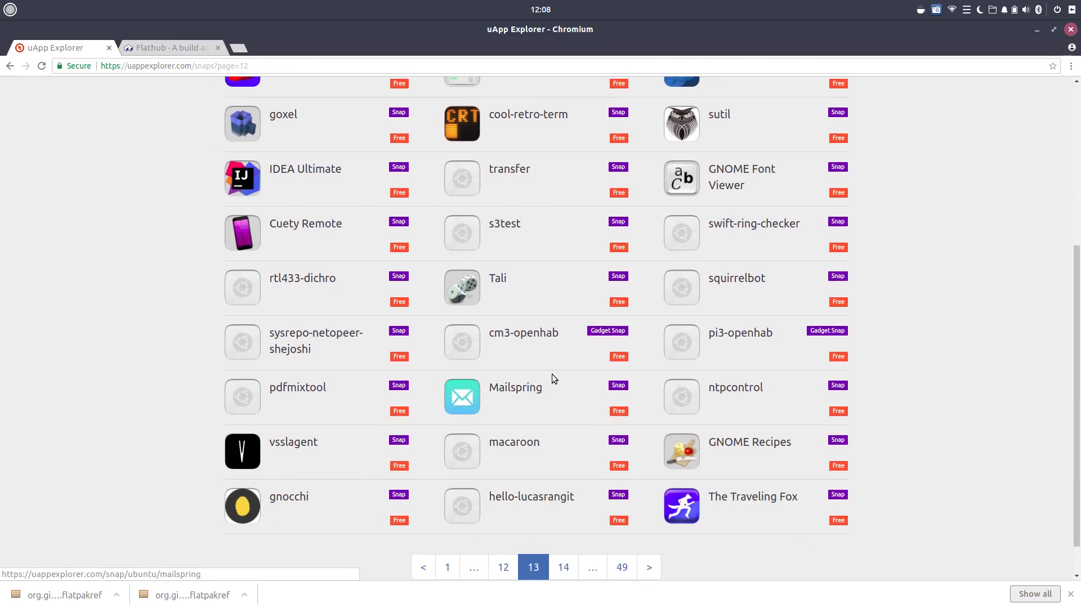
pyautogui.scroll(-1, 550, 373)
pyautogui.scroll(-1, 550, 373)
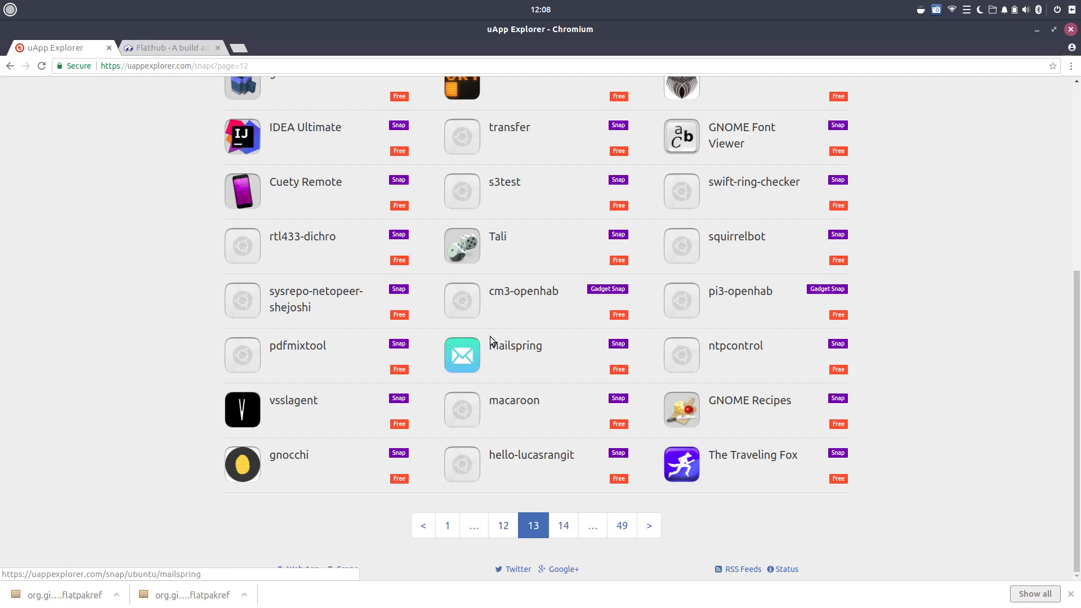
pyautogui.click(468, 353)
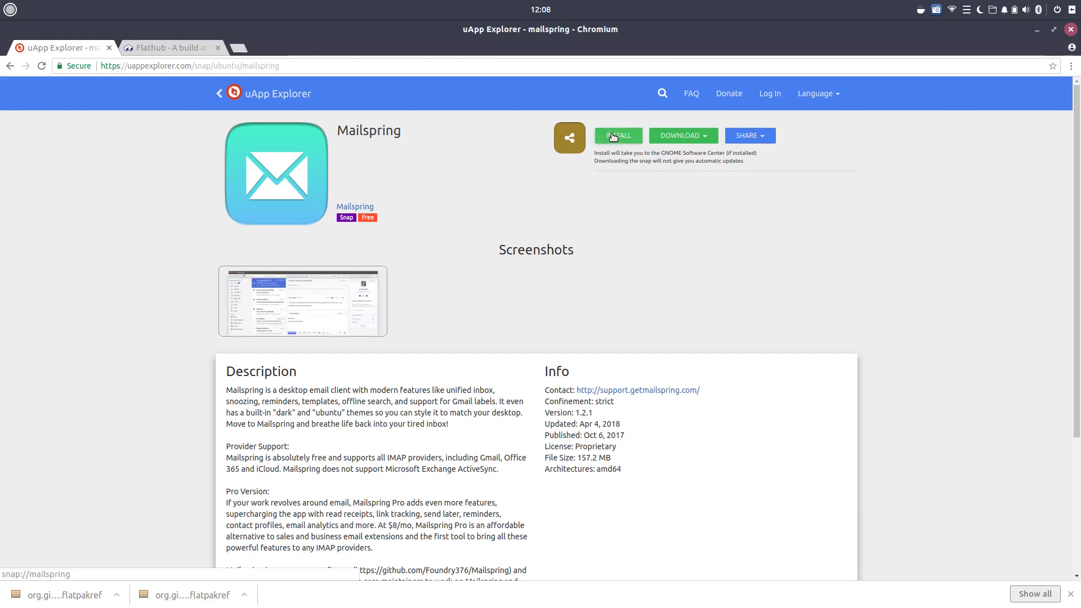
pyautogui.scroll(-5, 354, 408)
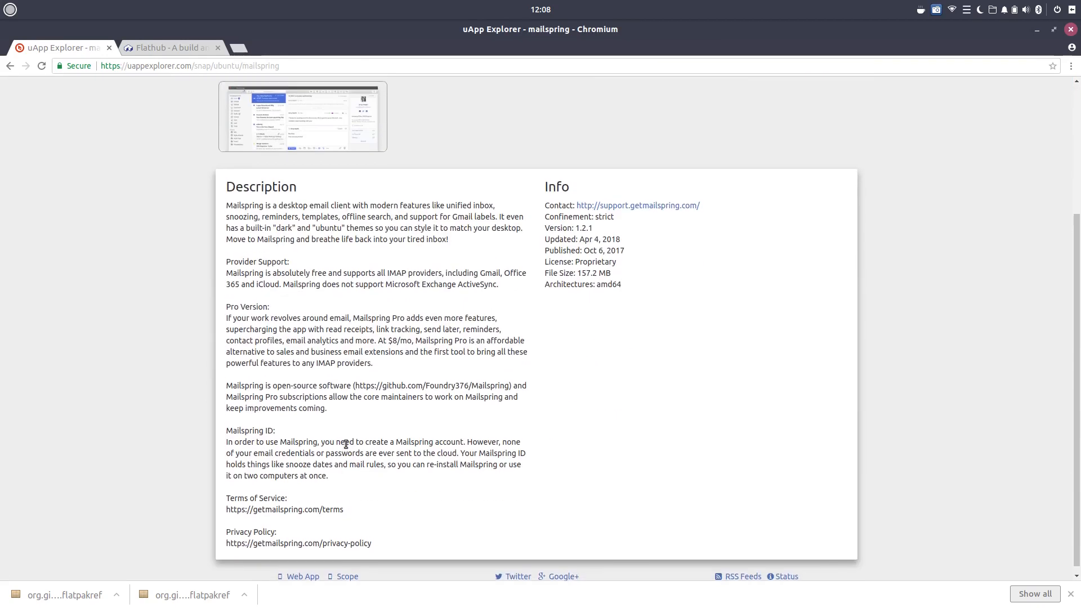
pyautogui.scroll(5, 346, 444)
pyautogui.scroll(-5, 449, 273)
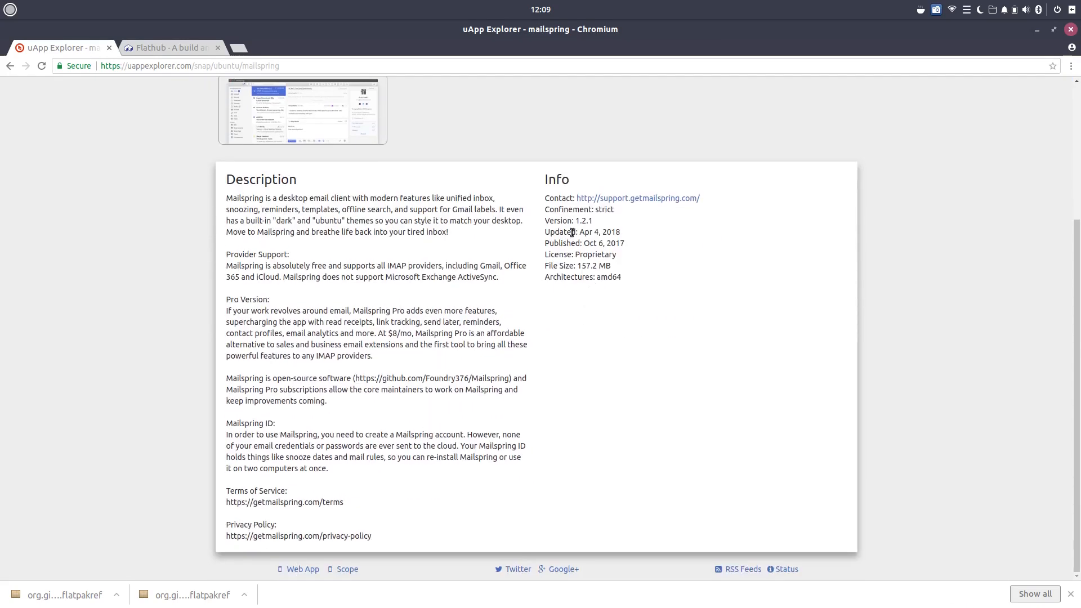
pyautogui.scroll(5, 589, 242)
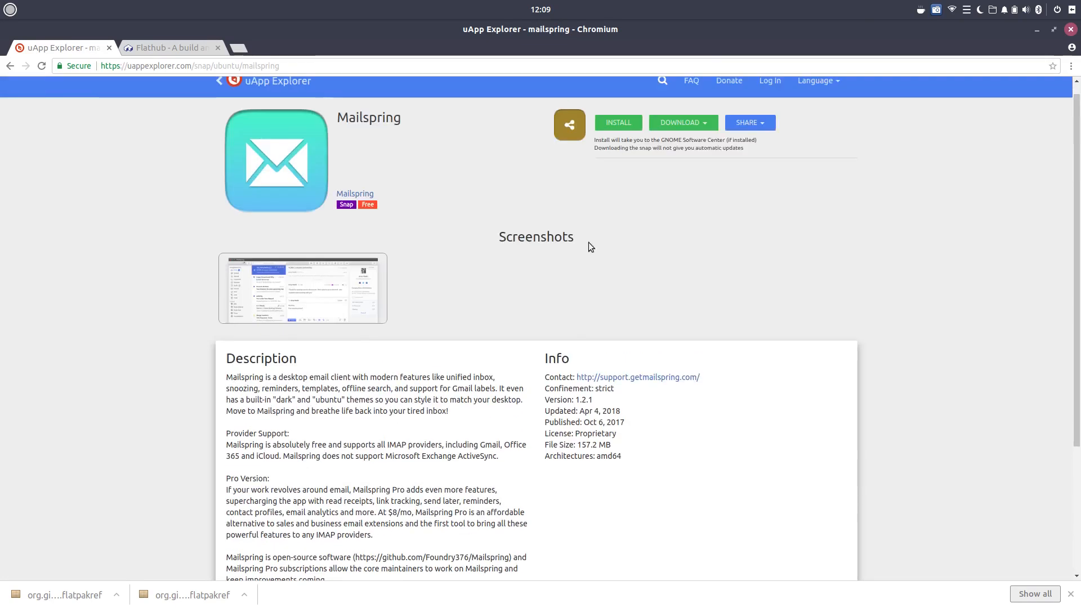
# Install the Mailspring snap through xdg-open in the software centre, authenticating with the account password.
pyautogui.click(617, 124)
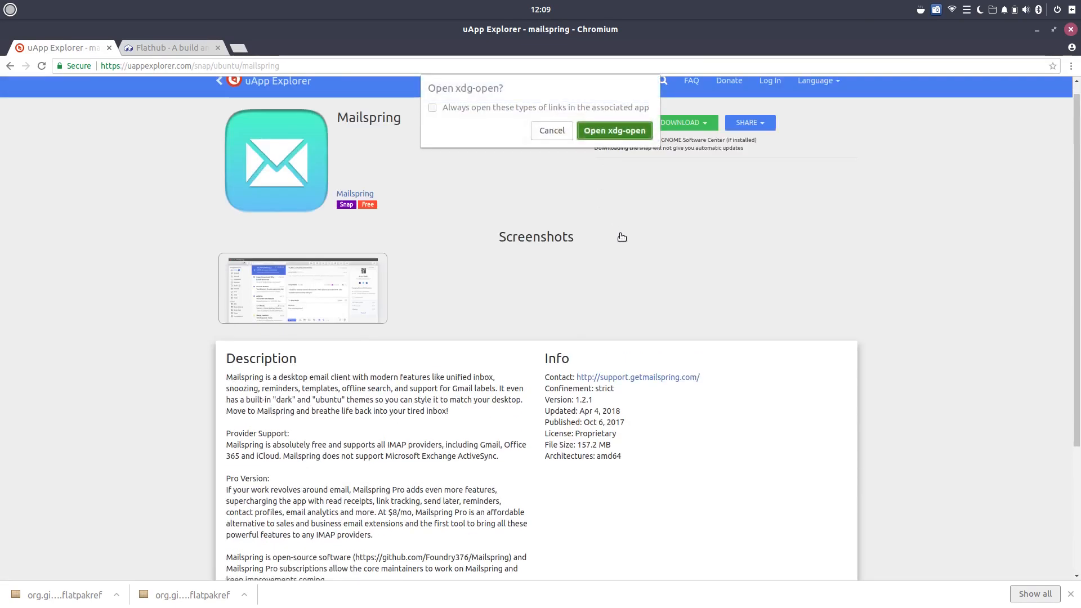
pyautogui.click(646, 132)
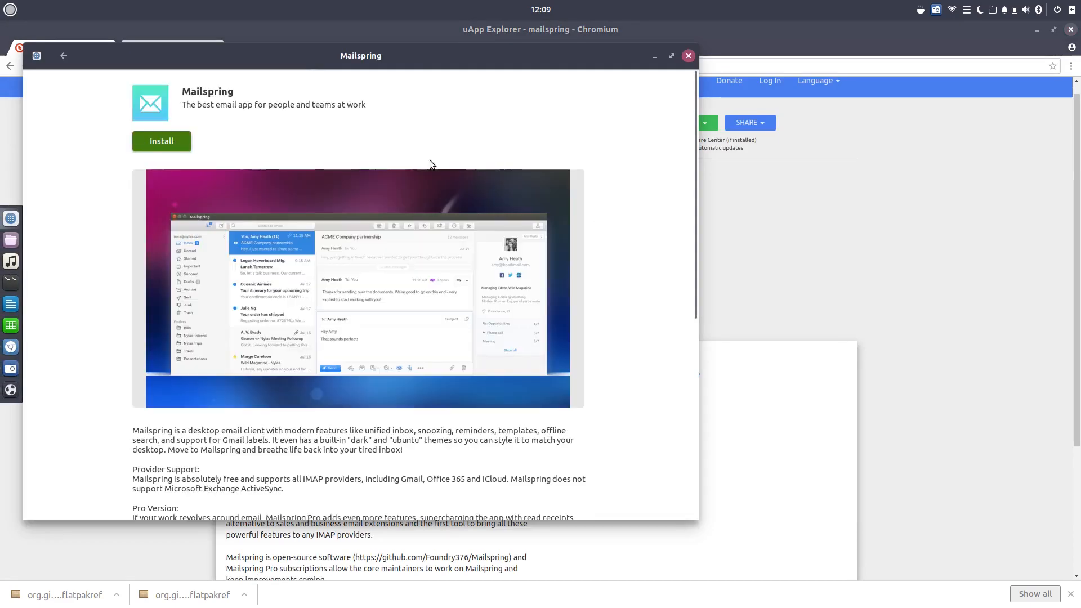
pyautogui.click(173, 142)
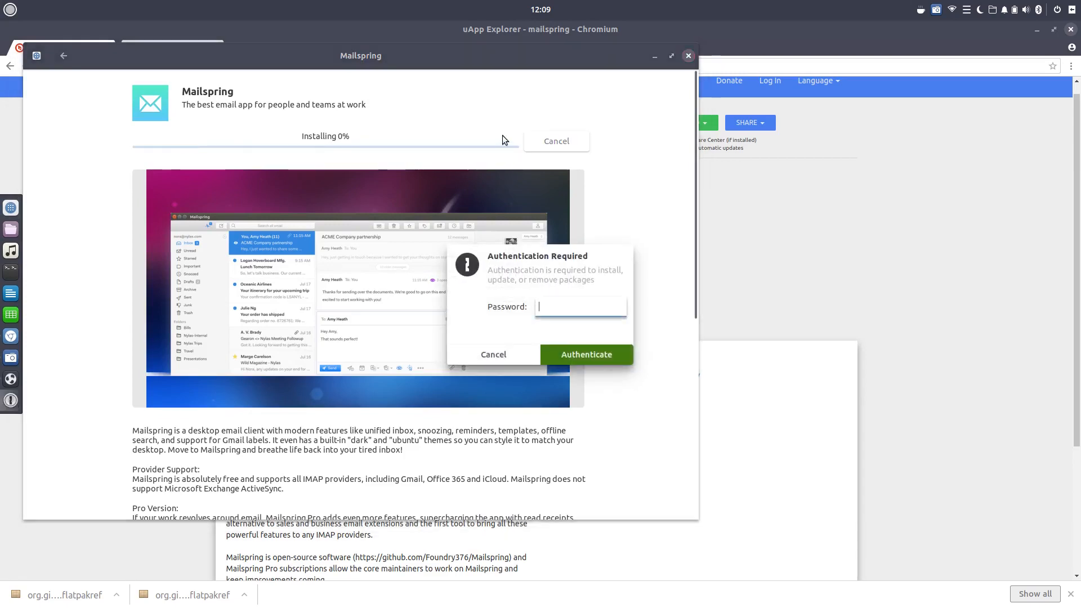
pyautogui.write('*****')
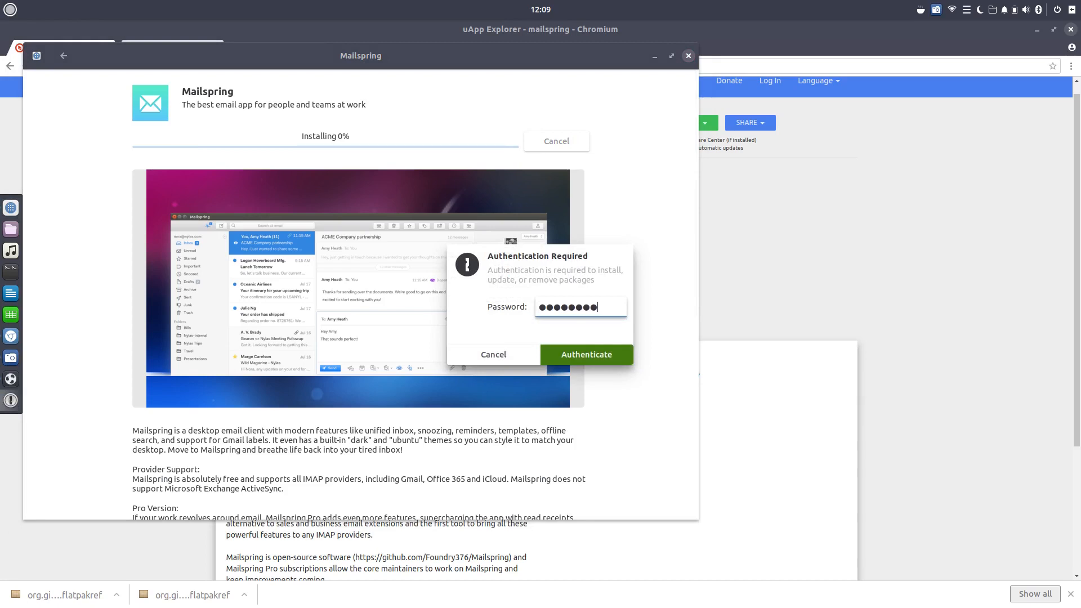
pyautogui.press('Return')
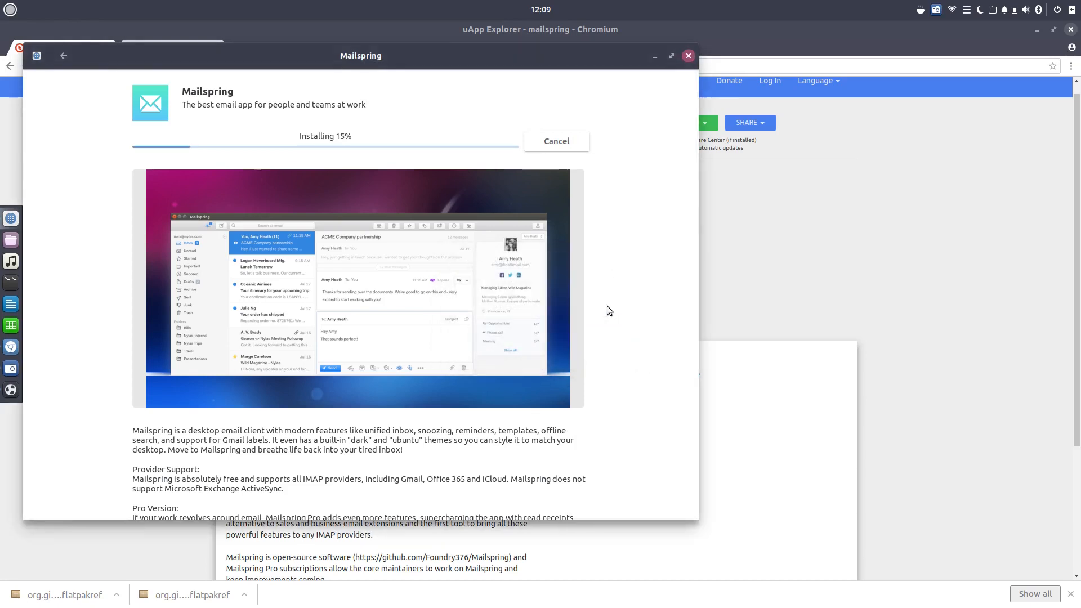
# Minimise the Mailspring installer and Chromium, check the Install Software options in Budgie Welcome, and minimise it to reach the desktop.
pyautogui.click(653, 57)
pyautogui.click(1038, 30)
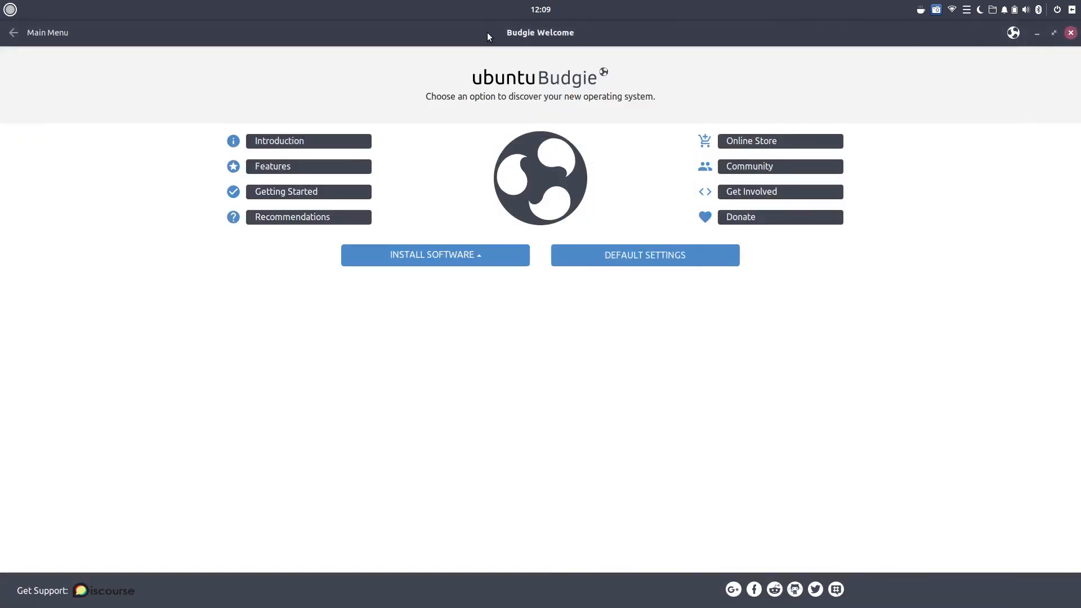
pyautogui.click(446, 255)
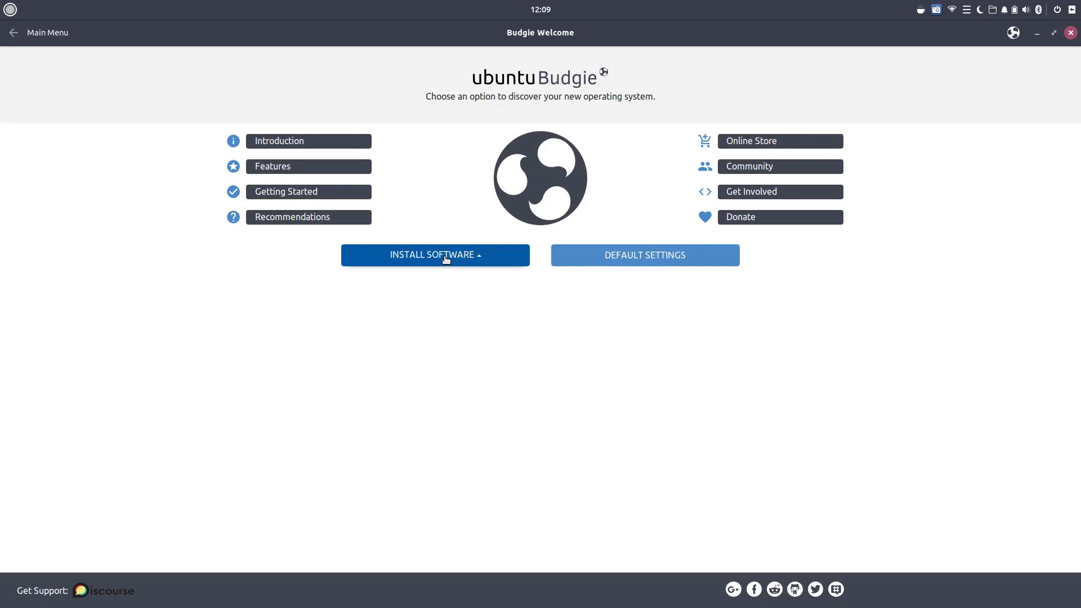
pyautogui.click(345, 324)
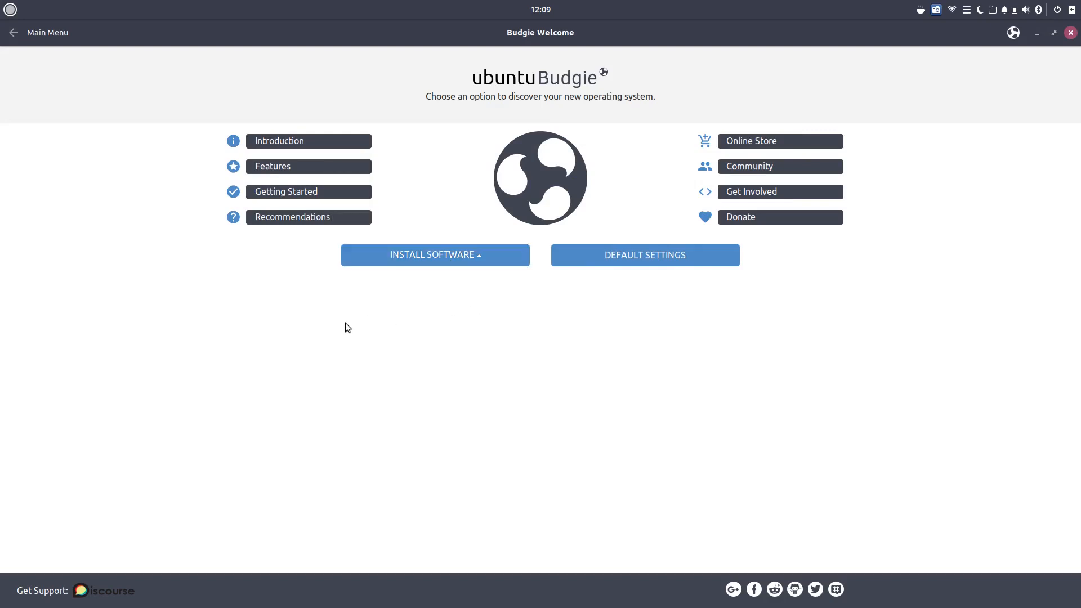
pyautogui.click(1037, 33)
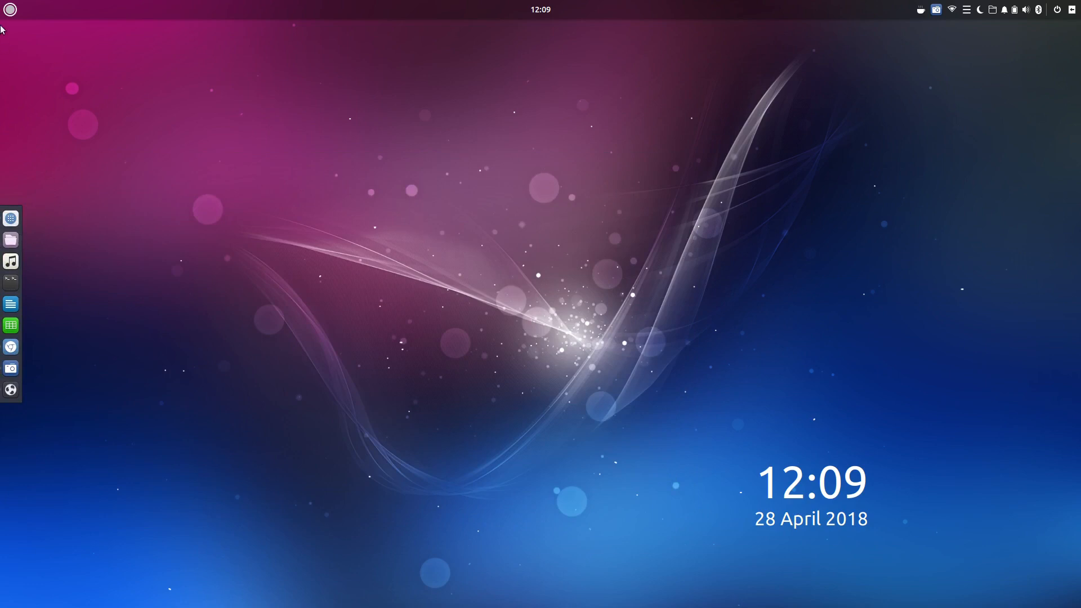
# Look through the full list of installed applications from About to Weather, and show the Sound & Video category.
pyautogui.click(12, 11)
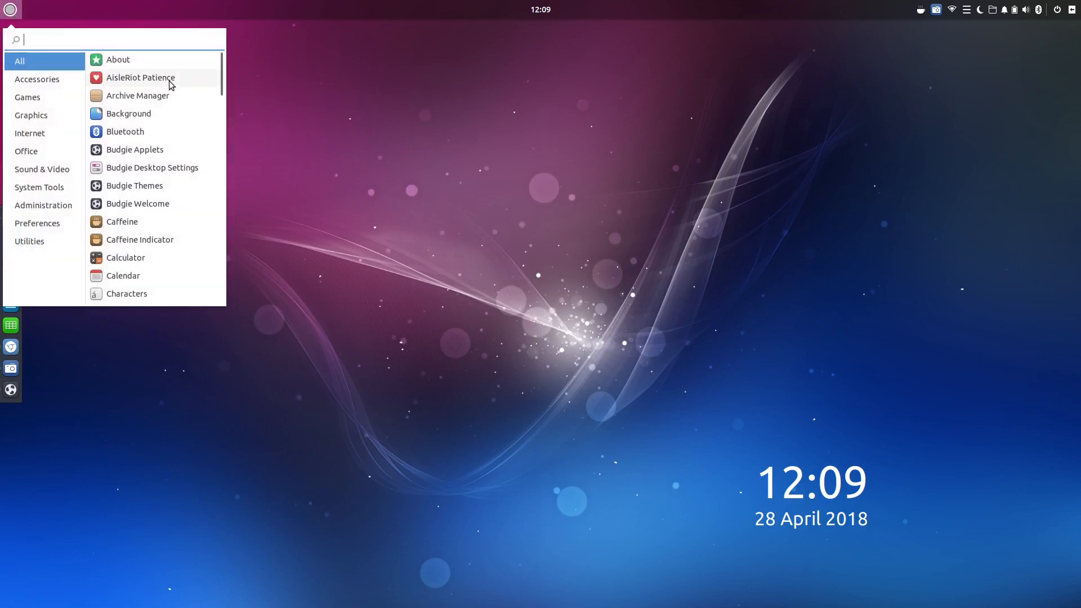
pyautogui.scroll(-1, 176, 102)
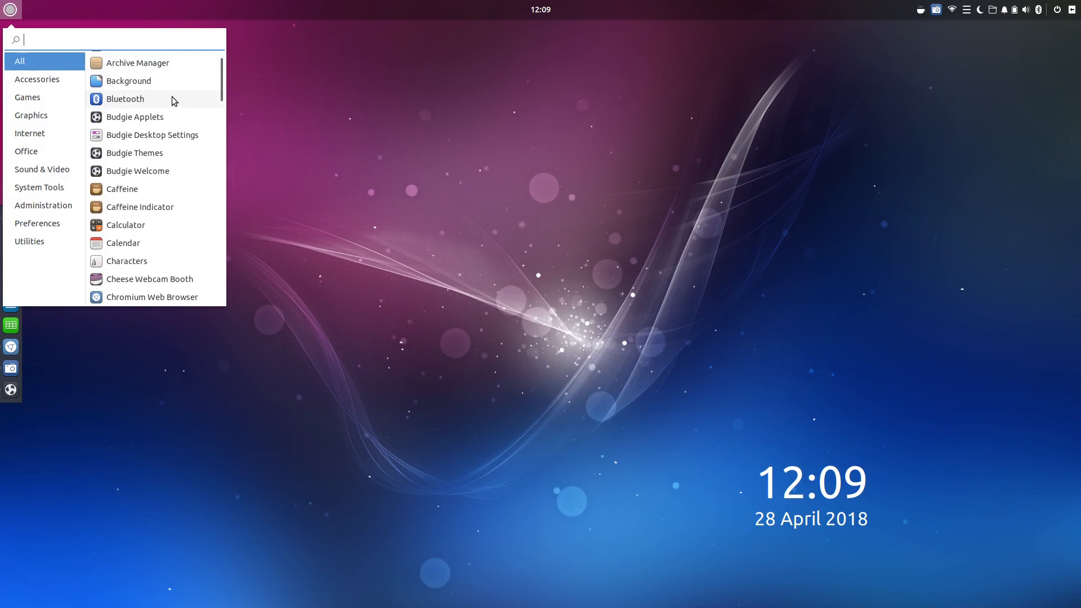
pyautogui.scroll(-2, 184, 121)
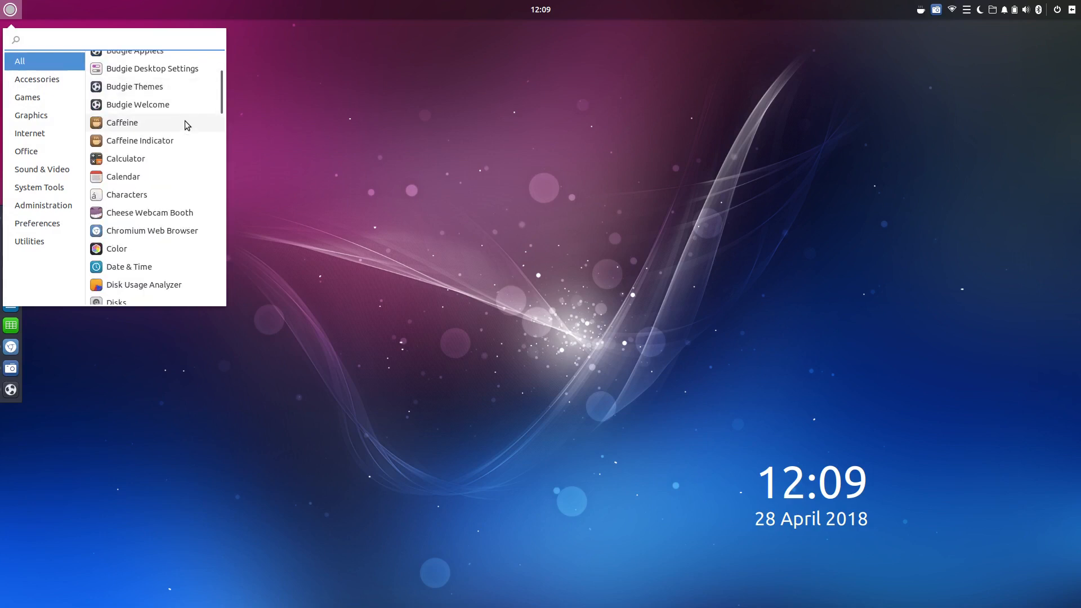
pyautogui.scroll(-2, 185, 121)
pyautogui.scroll(-1, 184, 120)
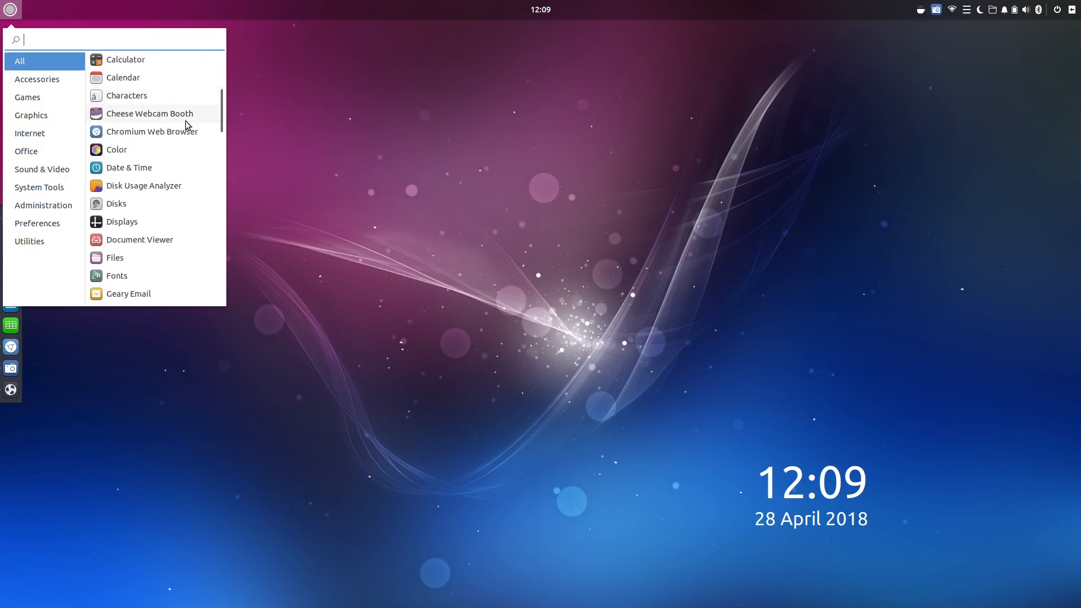
pyautogui.scroll(-3, 210, 144)
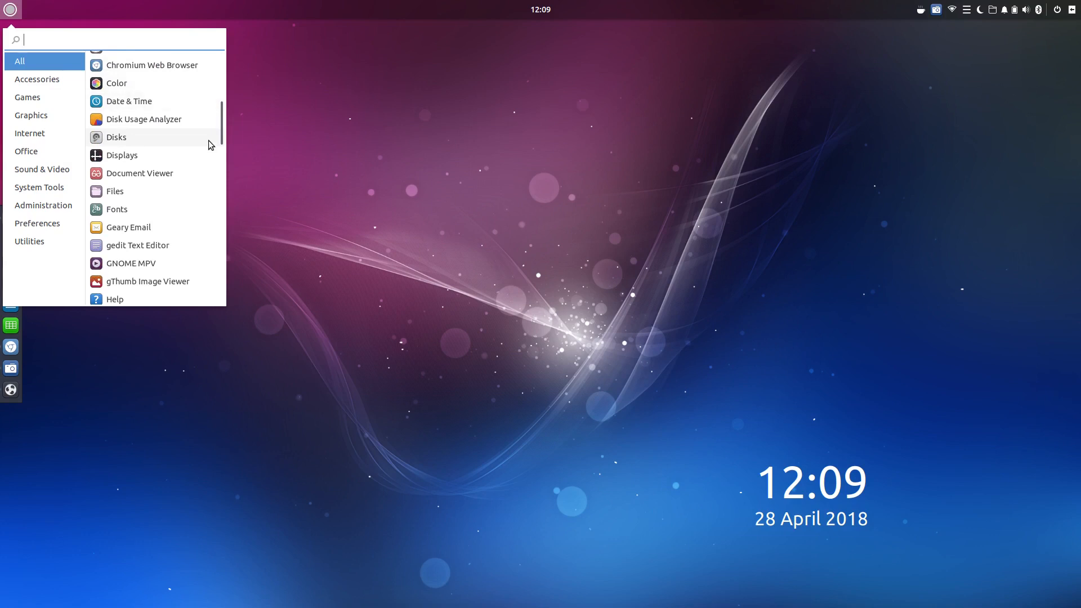
pyautogui.scroll(-3, 210, 145)
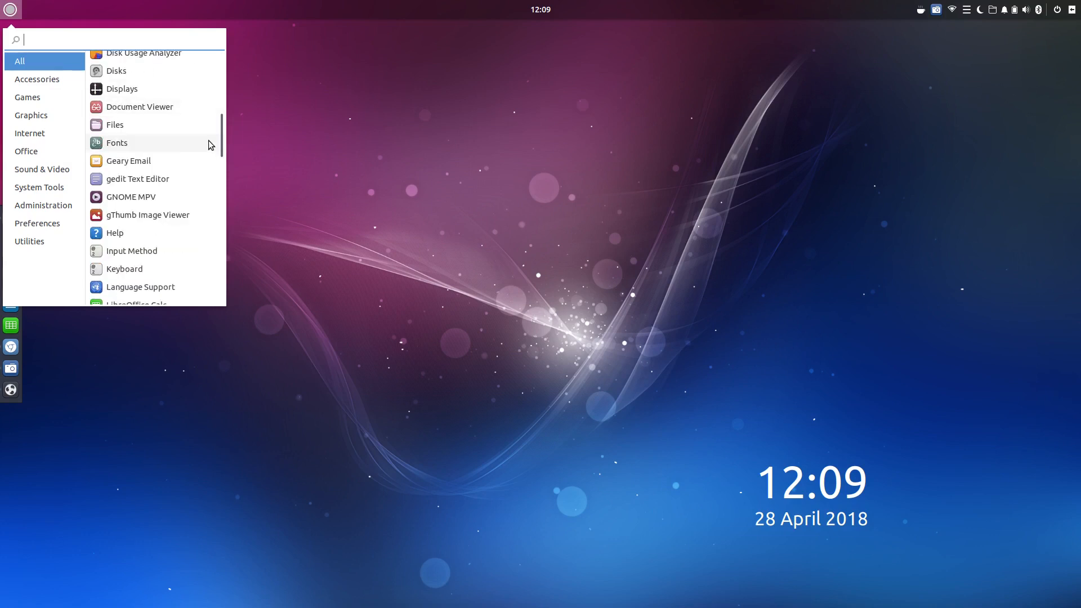
pyautogui.scroll(-1, 209, 141)
pyautogui.scroll(-2, 209, 141)
pyautogui.scroll(-5, 210, 145)
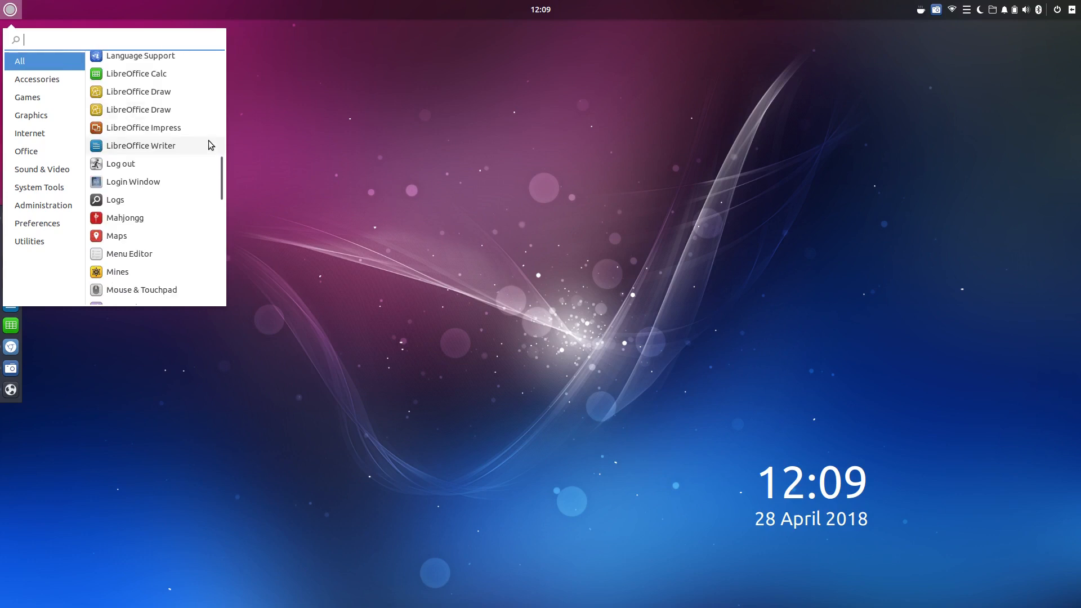
pyautogui.scroll(-3, 208, 141)
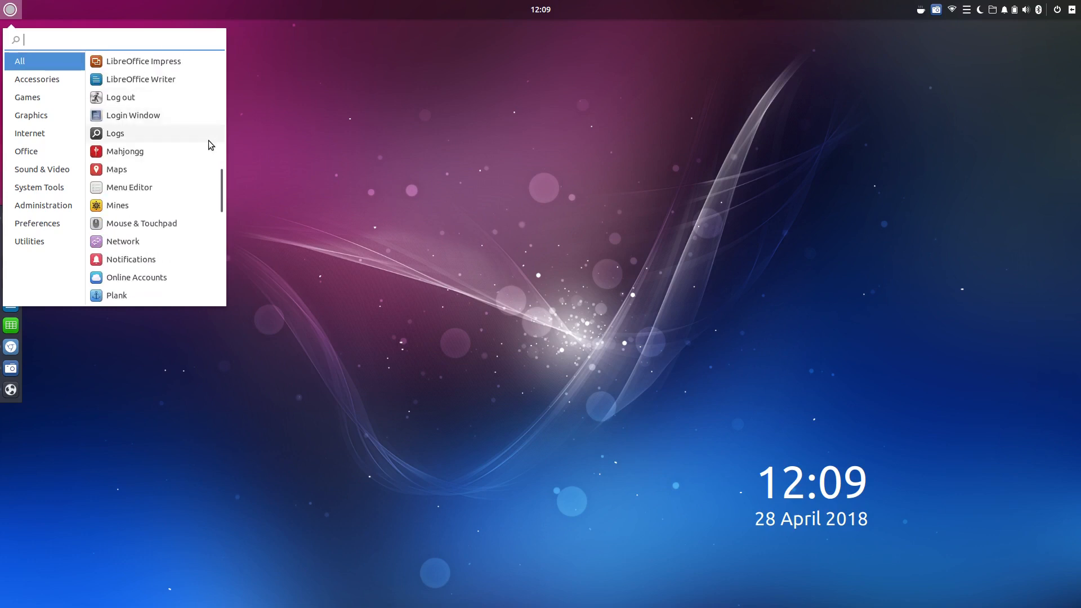
pyautogui.scroll(-1, 208, 140)
pyautogui.scroll(-2, 208, 144)
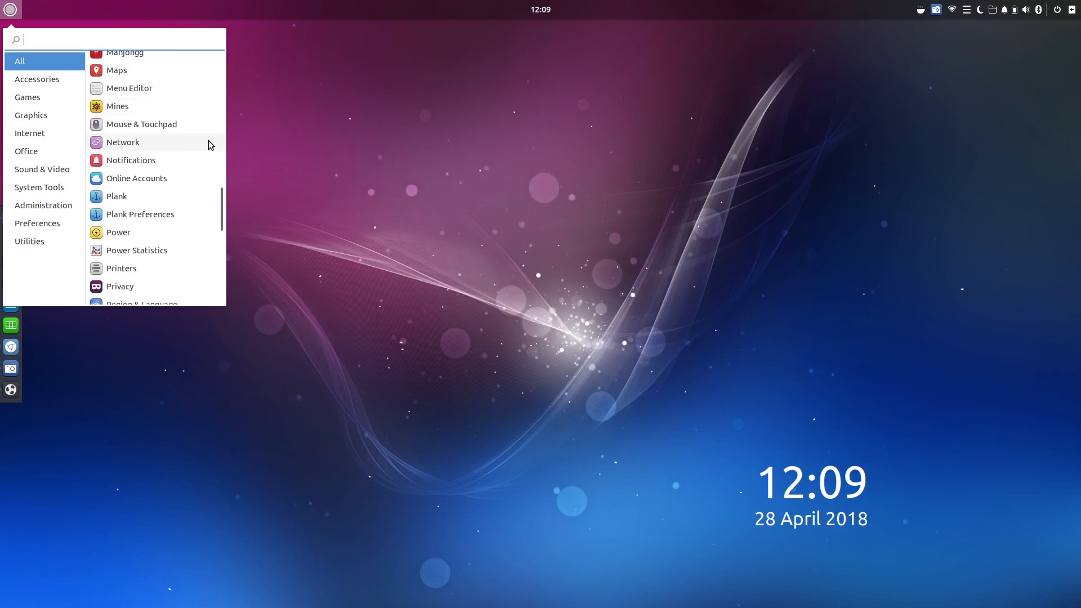
pyautogui.scroll(-2, 209, 145)
pyautogui.scroll(-1, 208, 140)
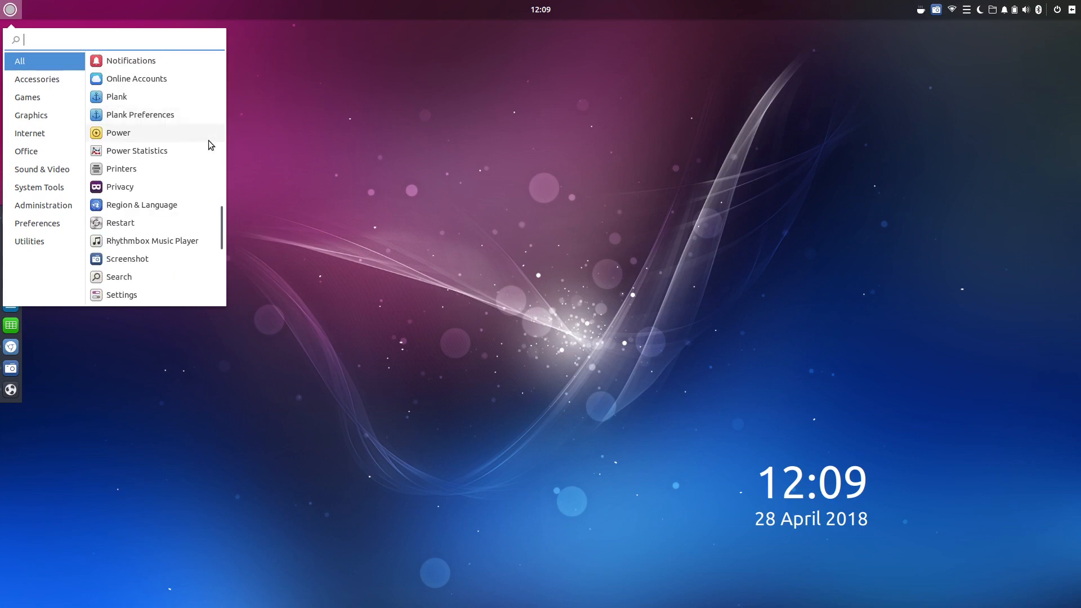
pyautogui.scroll(-1, 208, 145)
pyautogui.scroll(-1, 208, 145)
pyautogui.scroll(-1, 208, 140)
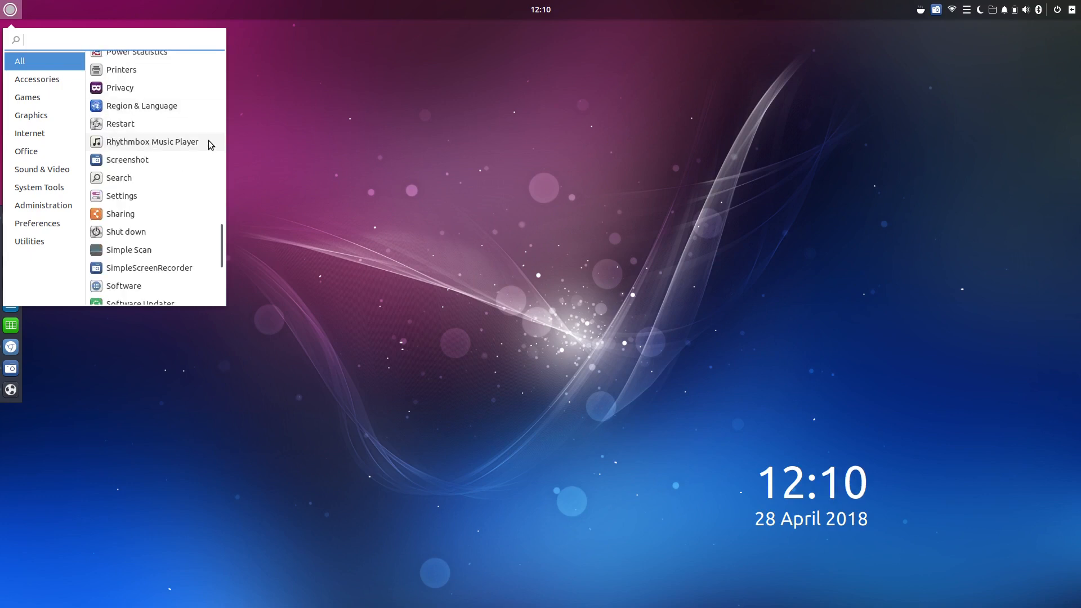
pyautogui.scroll(-1, 208, 140)
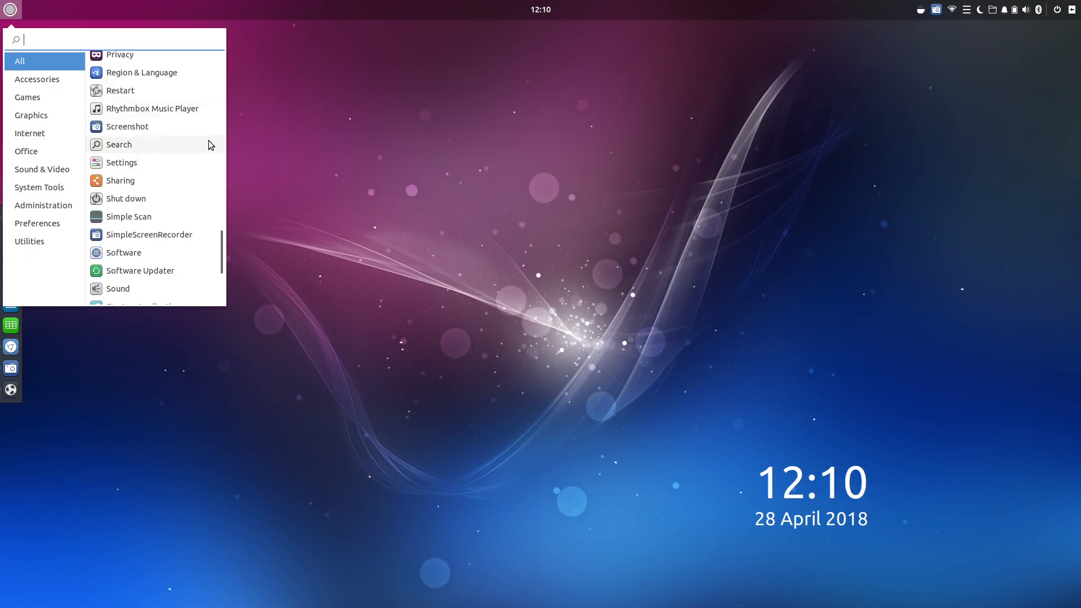
pyautogui.scroll(-1, 208, 140)
pyautogui.scroll(-1, 208, 145)
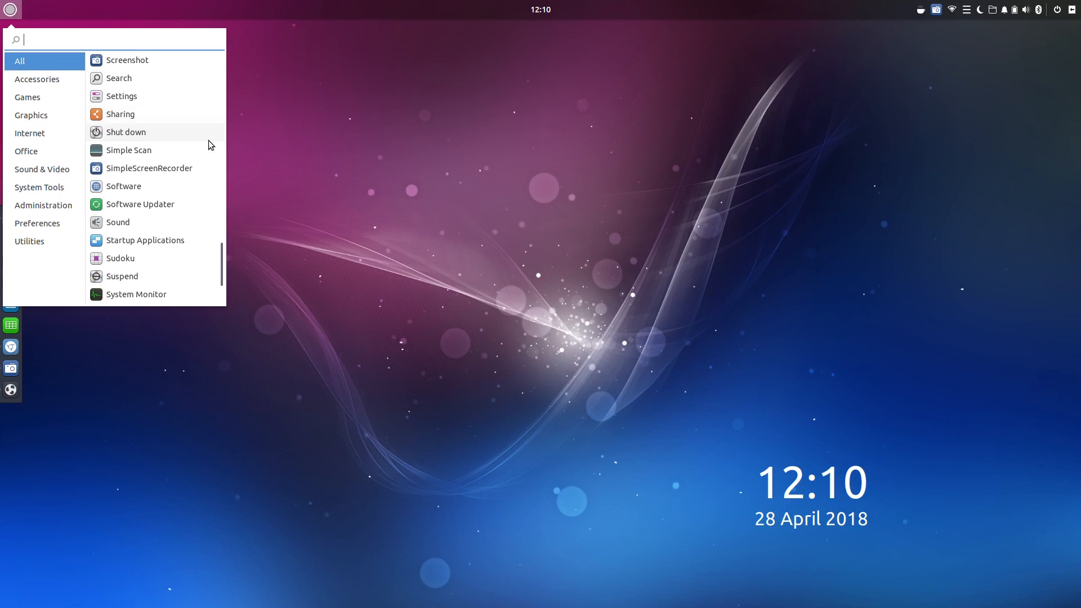
pyautogui.scroll(-1, 209, 140)
pyautogui.scroll(-1, 208, 141)
pyautogui.scroll(-1, 208, 144)
pyautogui.scroll(-1, 209, 144)
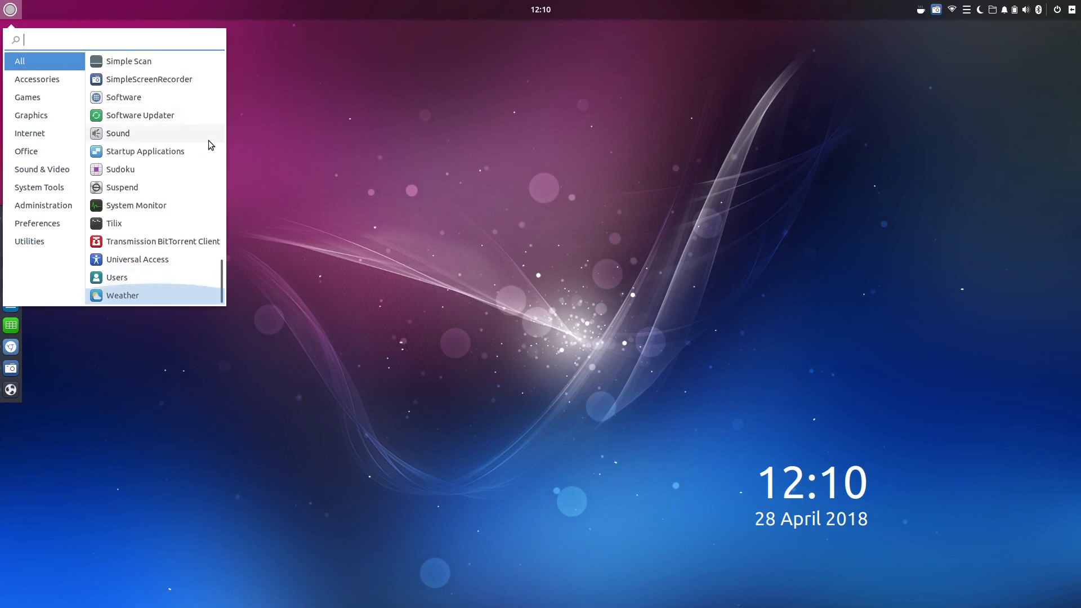
pyautogui.scroll(4, 208, 145)
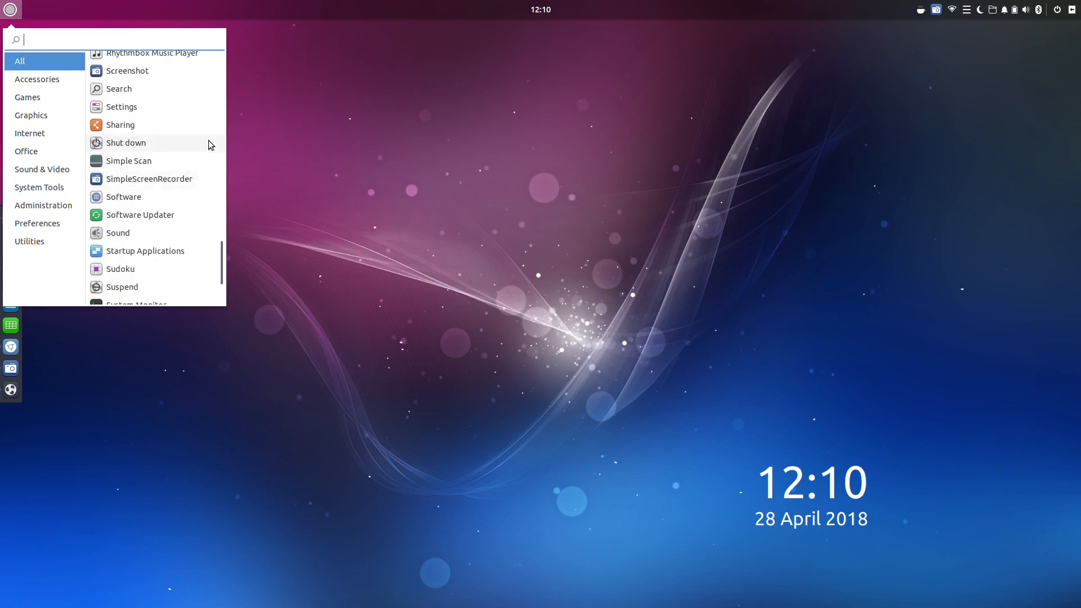
pyautogui.scroll(4, 209, 140)
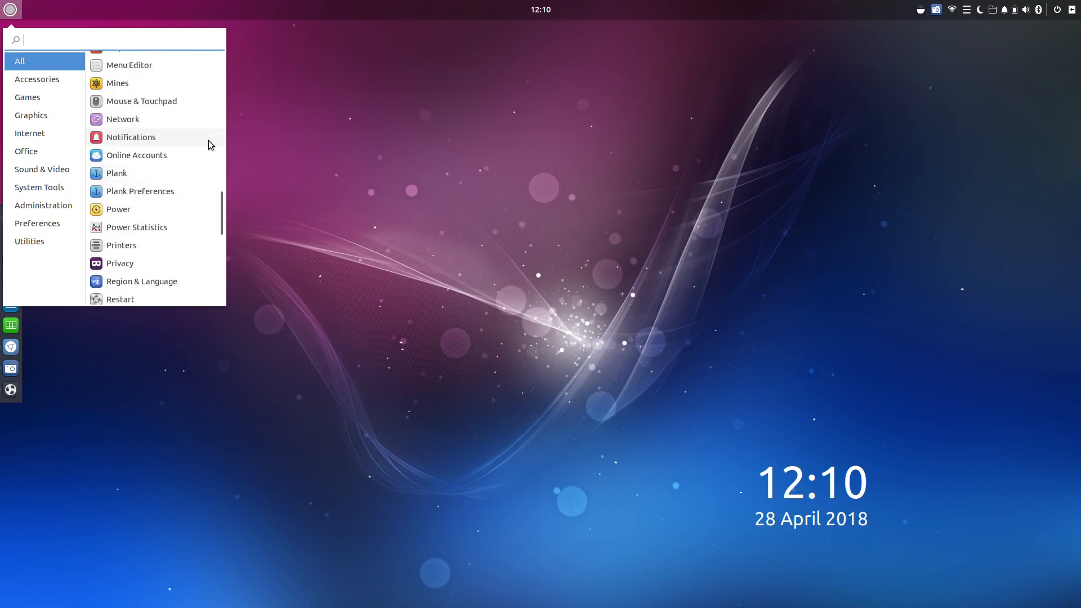
pyautogui.scroll(1, 209, 142)
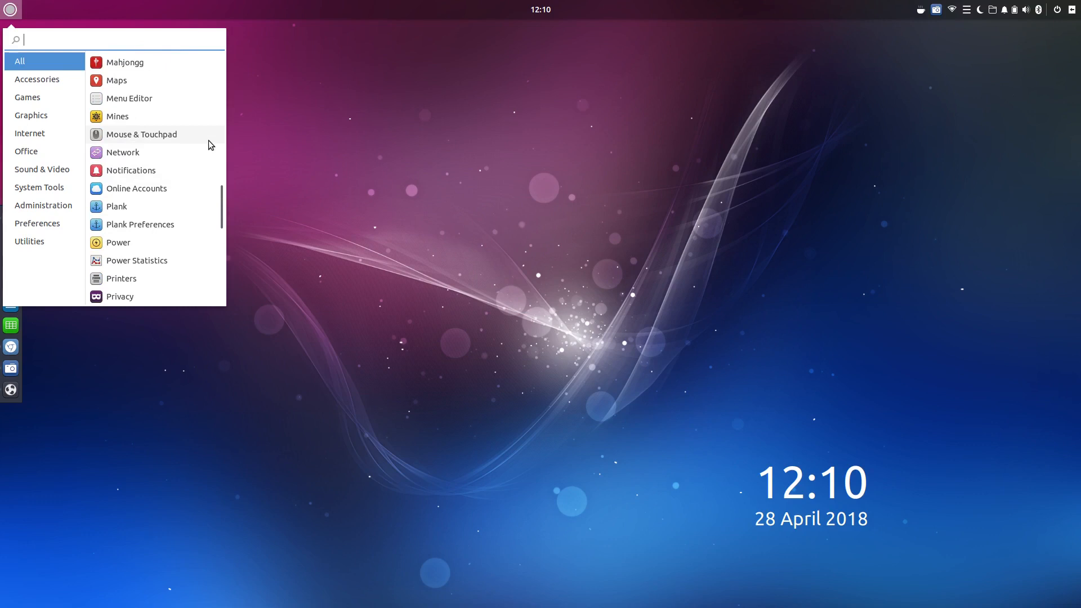
pyautogui.scroll(2, 208, 142)
pyautogui.scroll(1, 209, 145)
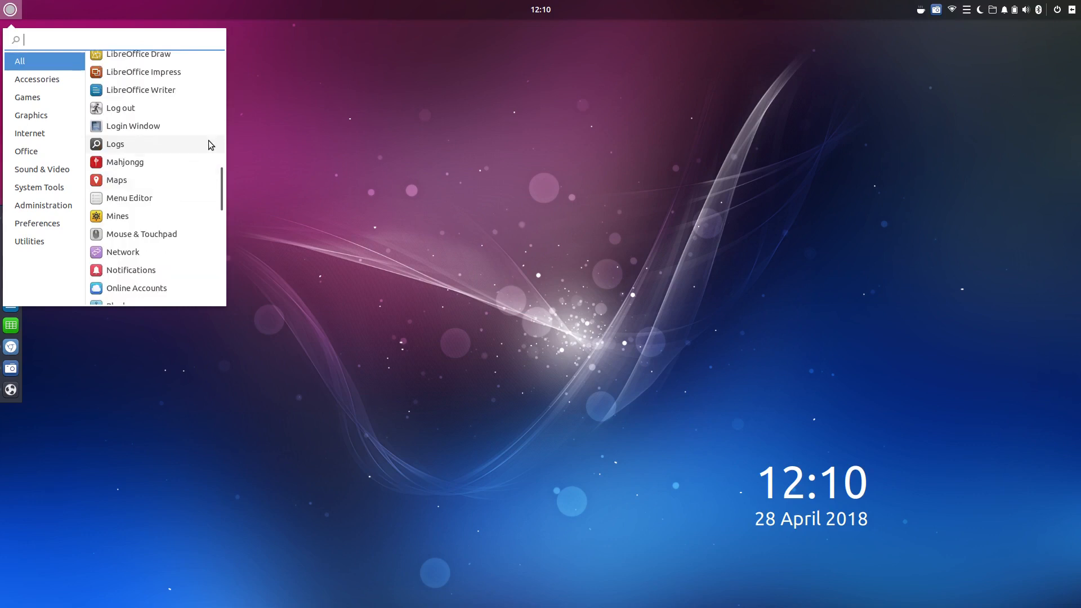
pyautogui.scroll(2, 210, 145)
pyautogui.scroll(2, 210, 143)
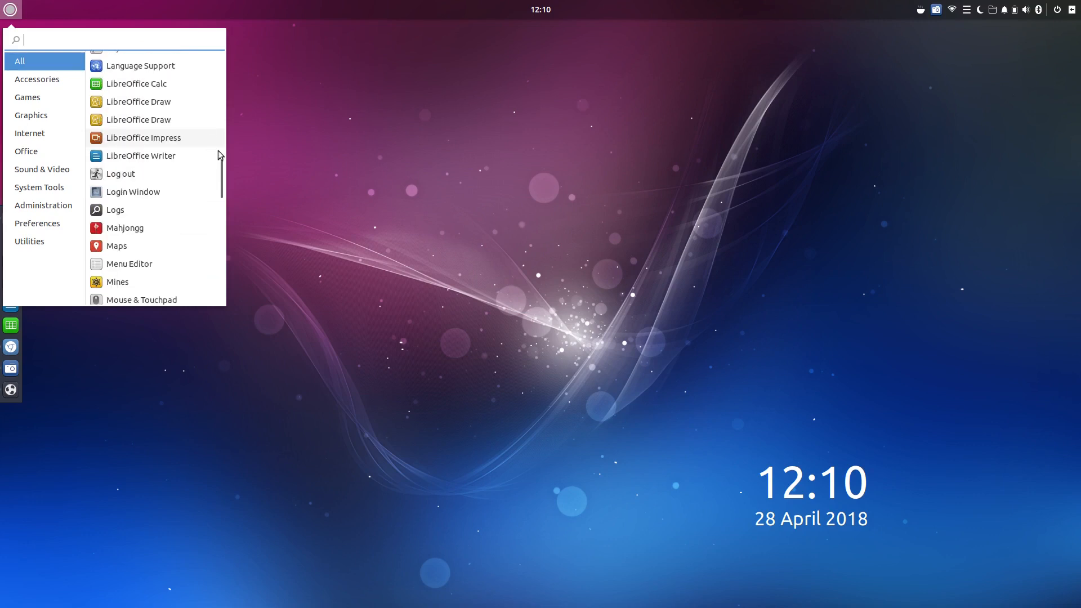
pyautogui.click(35, 173)
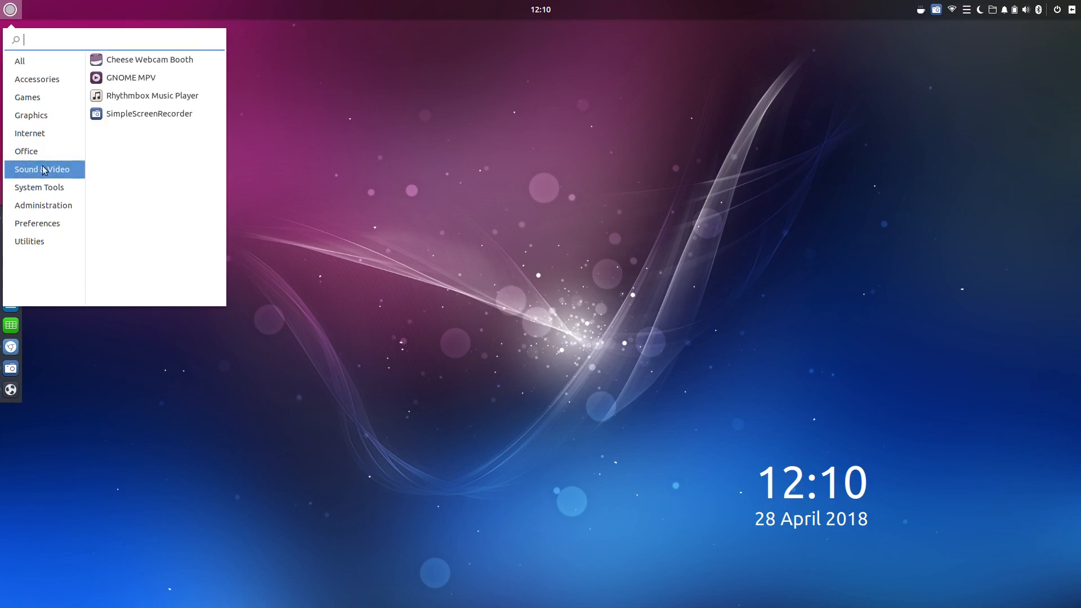
# Browse the full list of installed applications again as far as Language Support, and close the applications menu.
pyautogui.click(50, 61)
pyautogui.scroll(-9, 172, 129)
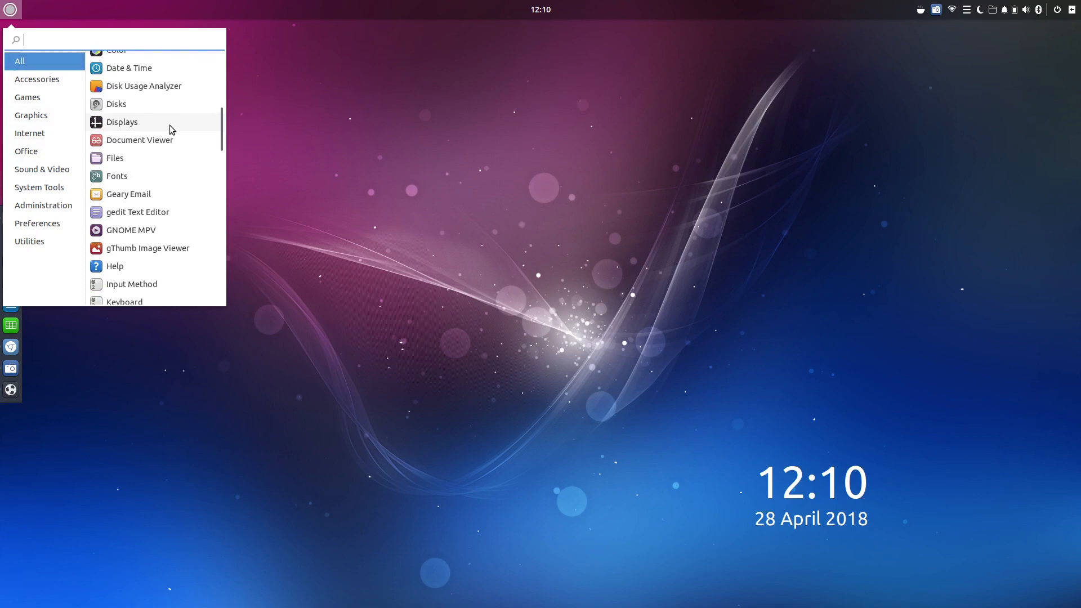
pyautogui.scroll(-1, 173, 129)
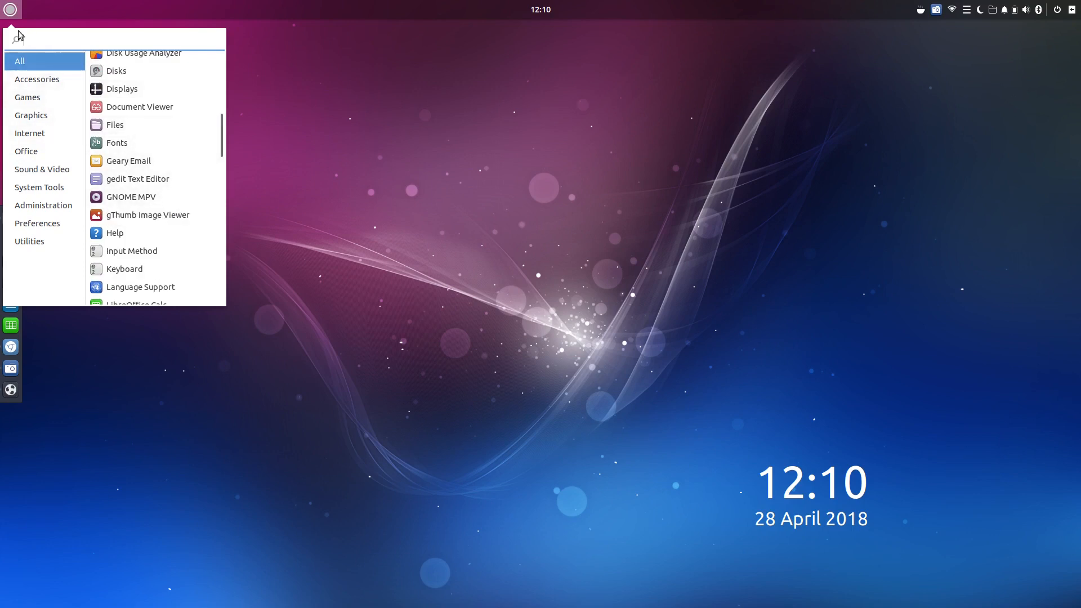
pyautogui.click(9, 9)
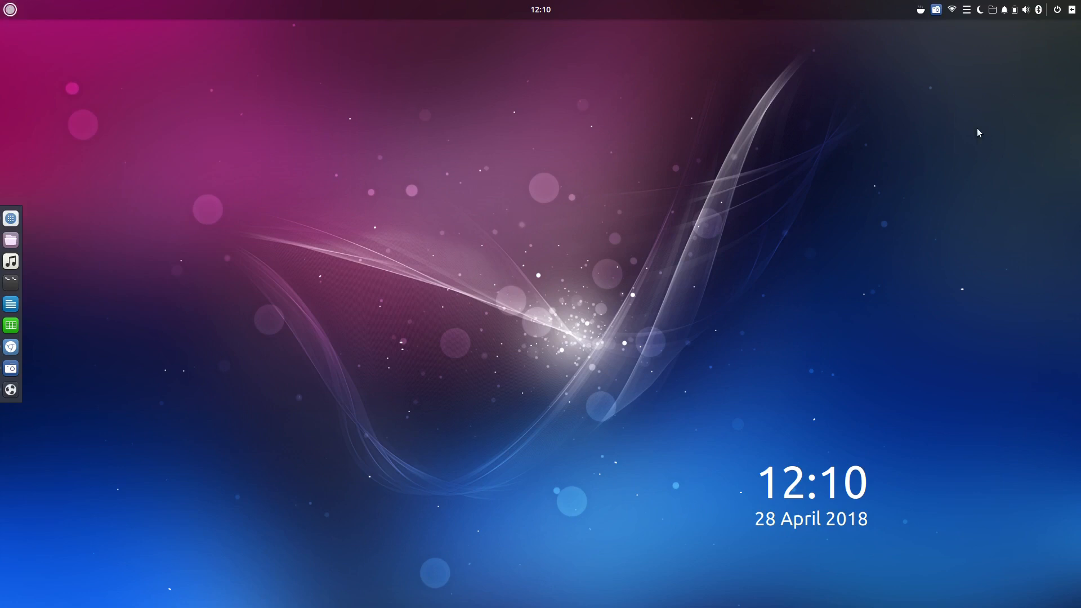
# View the Places shortcuts with local volumes and the QuickNote popup in the top panel, closing each one.
pyautogui.click(993, 10)
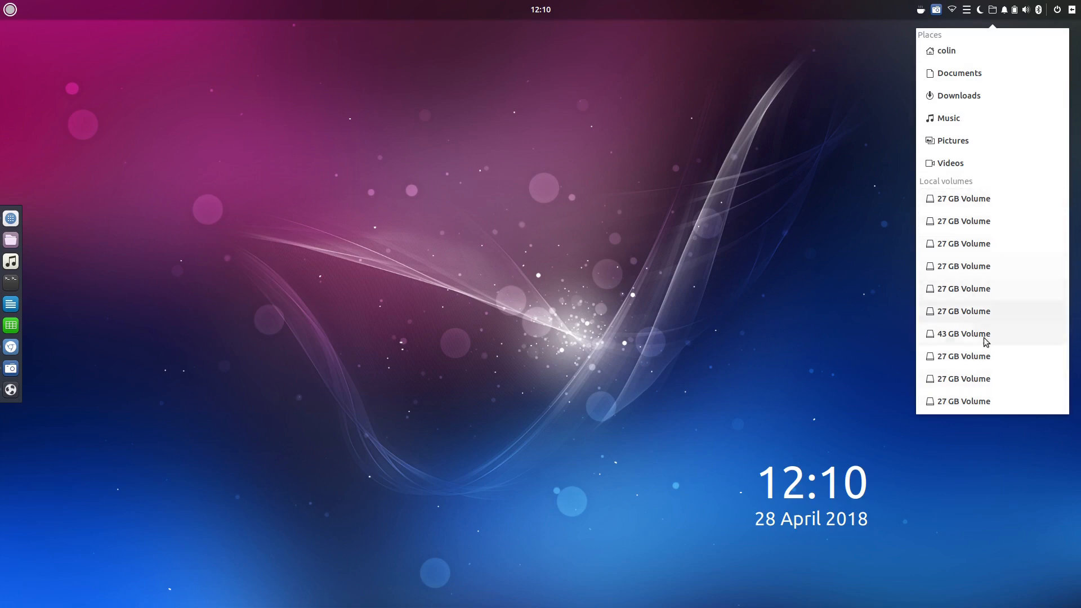
pyautogui.click(819, 138)
pyautogui.click(967, 11)
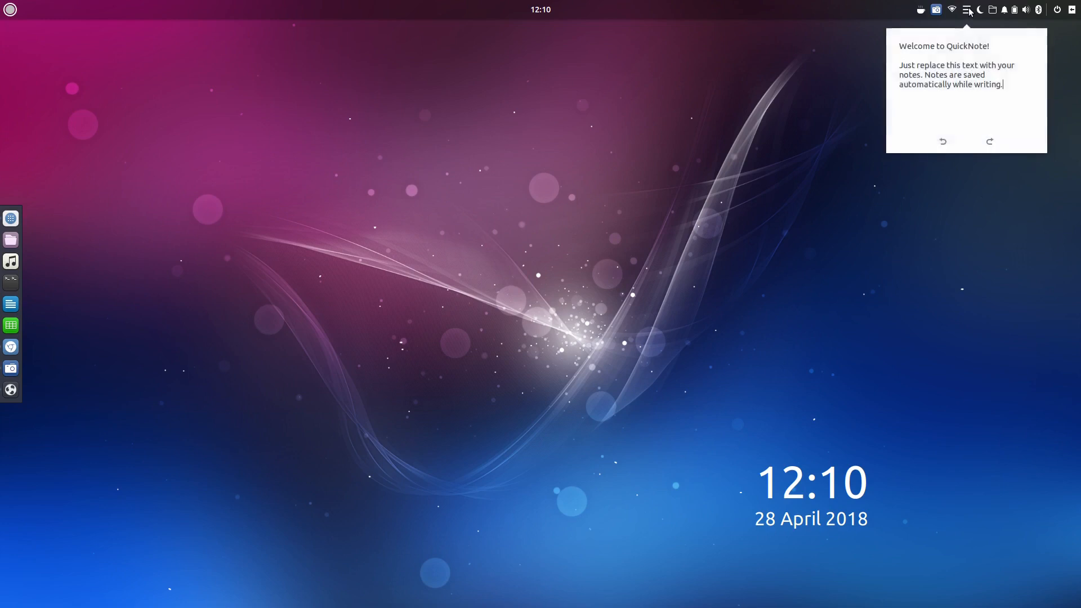
pyautogui.click(764, 114)
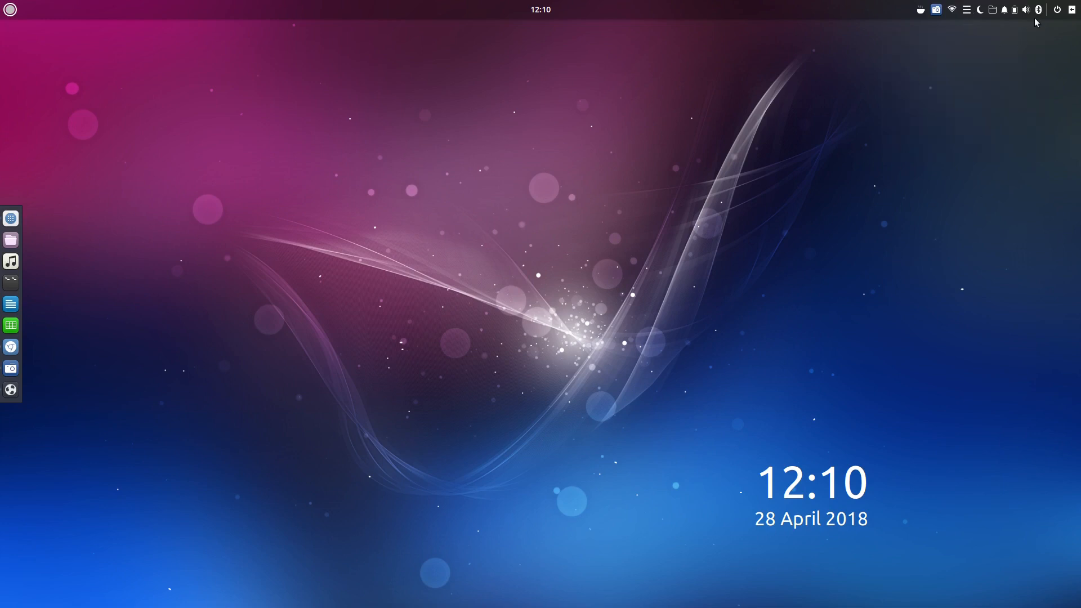
pyautogui.click(965, 13)
pyautogui.click(967, 11)
# Open Budgie Desktop Settings, move its window clear of the desktop clock, and inspect the available widget and icon themes.
pyautogui.click(1072, 10)
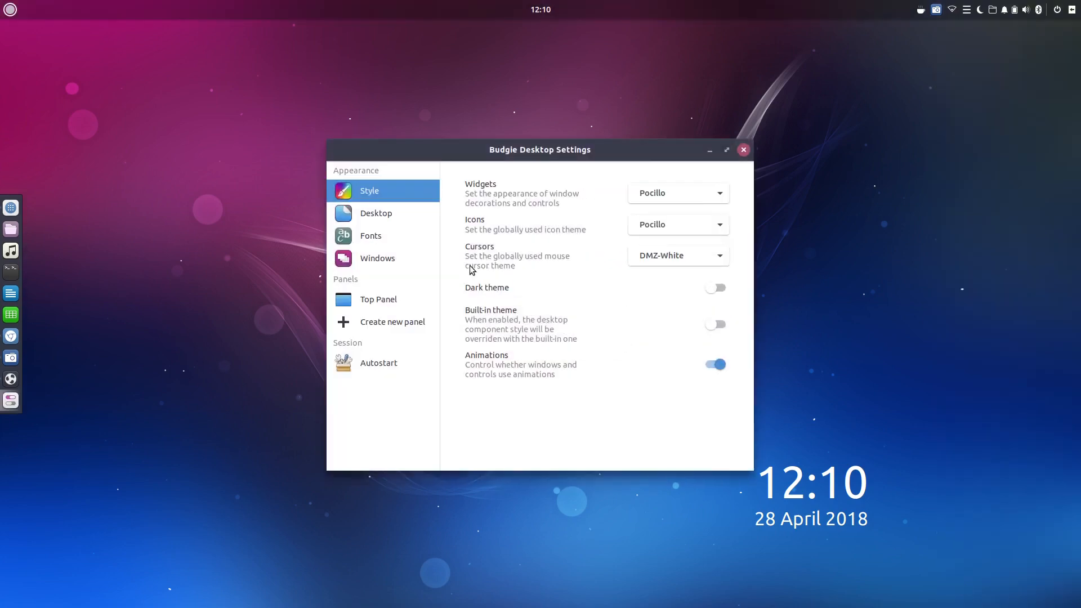
pyautogui.moveTo(580, 150); pyautogui.dragTo(481, 103)
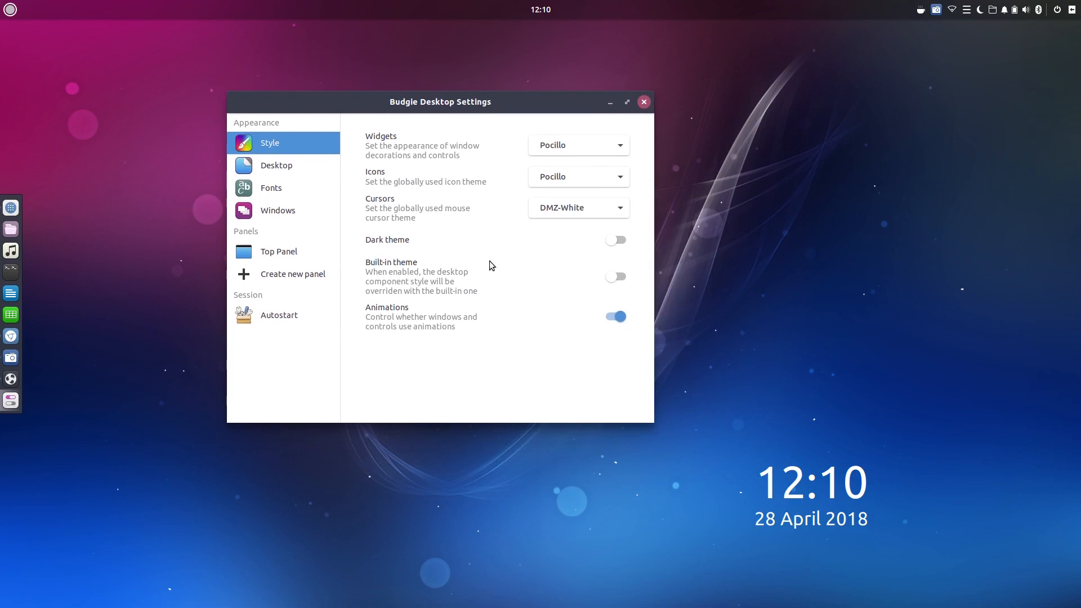
pyautogui.click(614, 147)
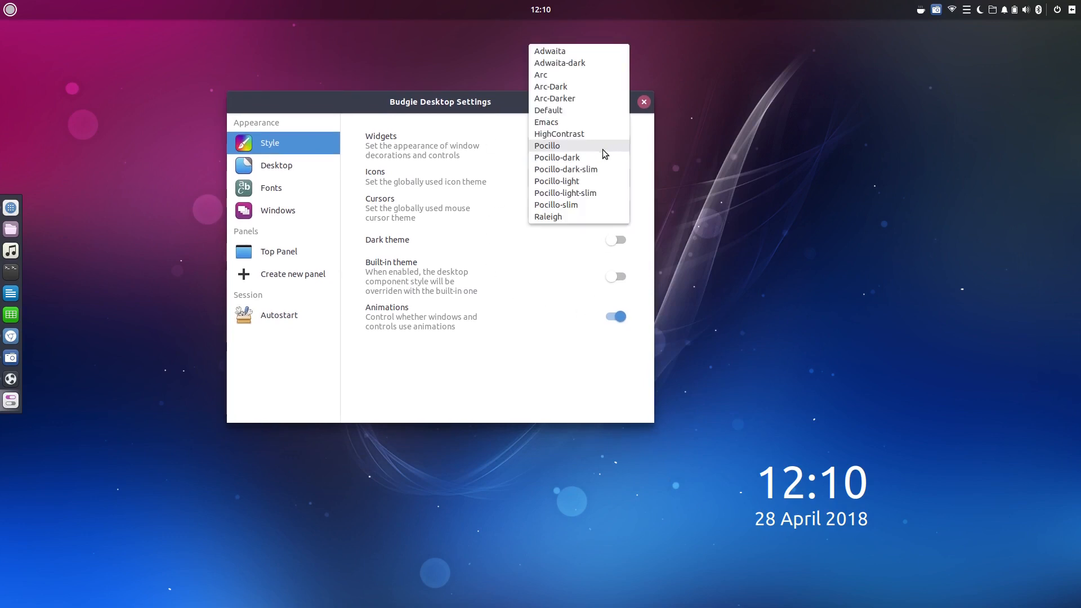
pyautogui.click(836, 163)
pyautogui.click(617, 177)
pyautogui.click(856, 167)
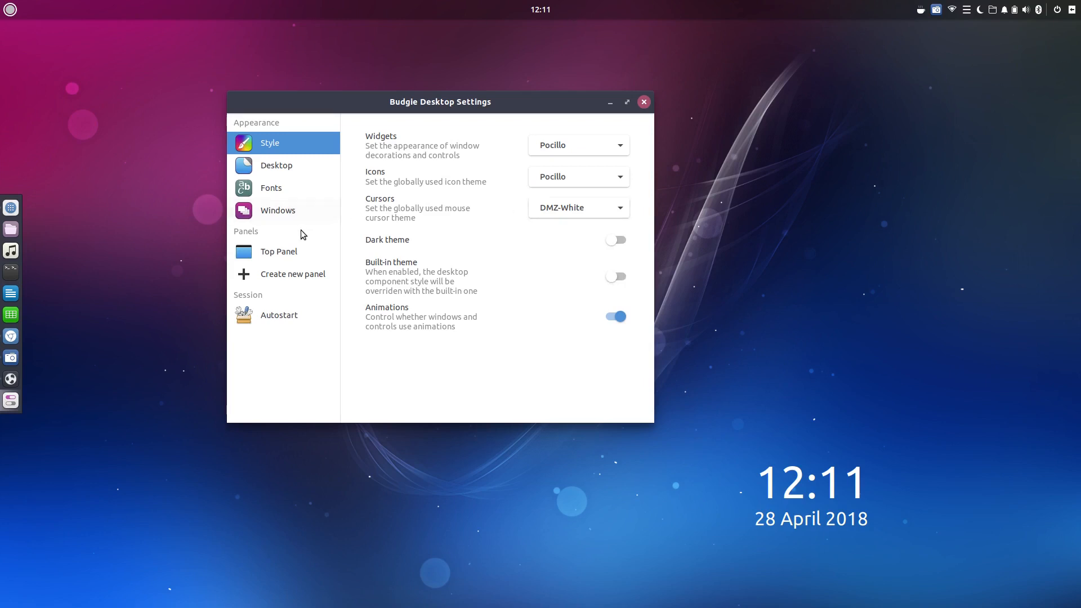
# Set the top panel's transparency to Always and turn off its shadow.
pyautogui.click(285, 250)
pyautogui.click(530, 129)
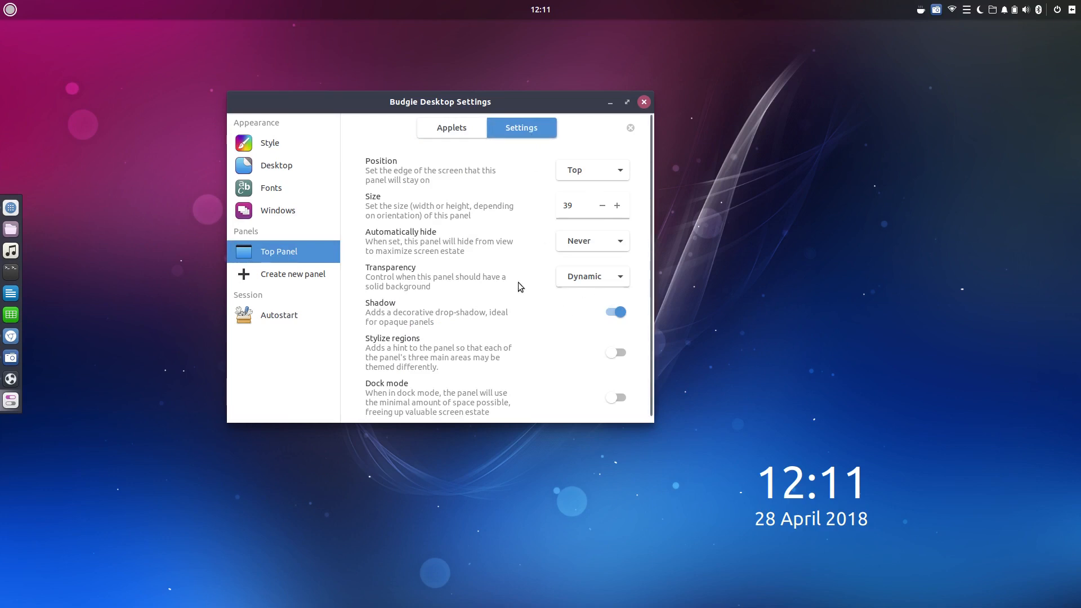
pyautogui.click(604, 281)
pyautogui.click(602, 270)
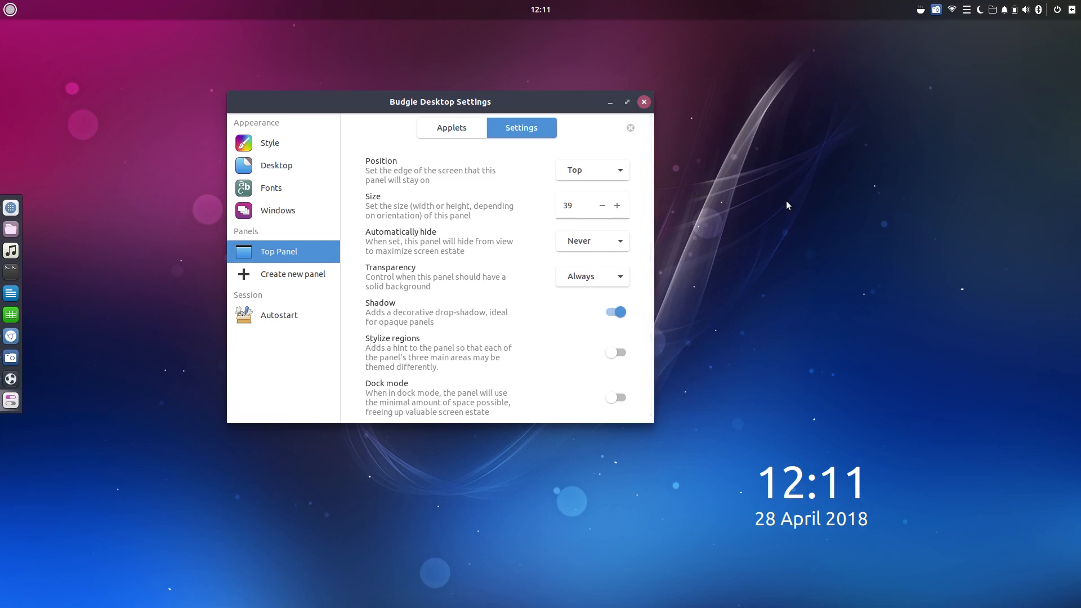
pyautogui.click(614, 313)
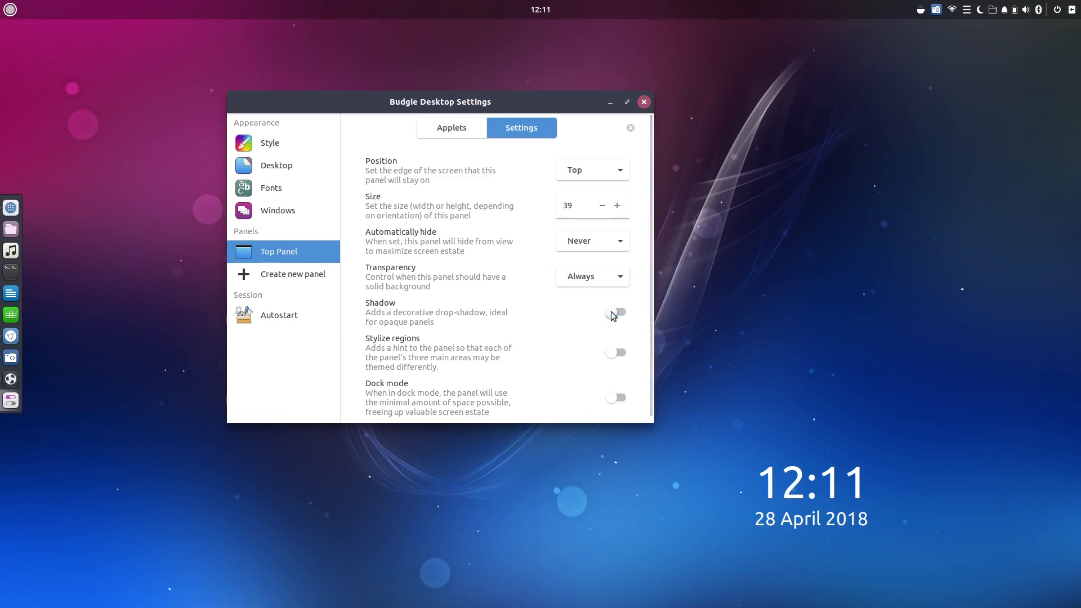
pyautogui.scroll(-2, 561, 361)
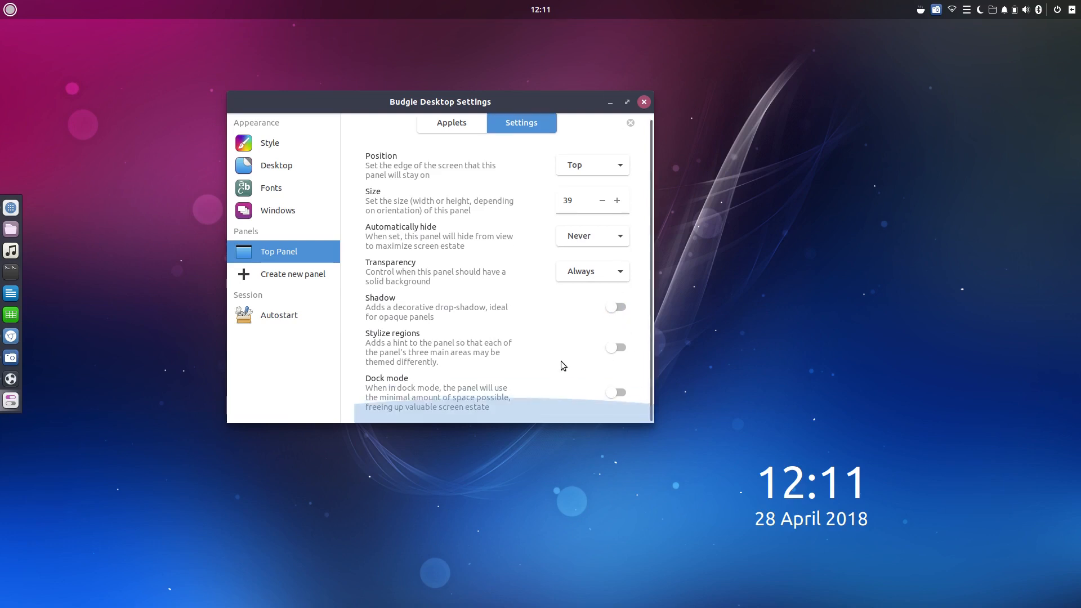
pyautogui.scroll(2, 561, 360)
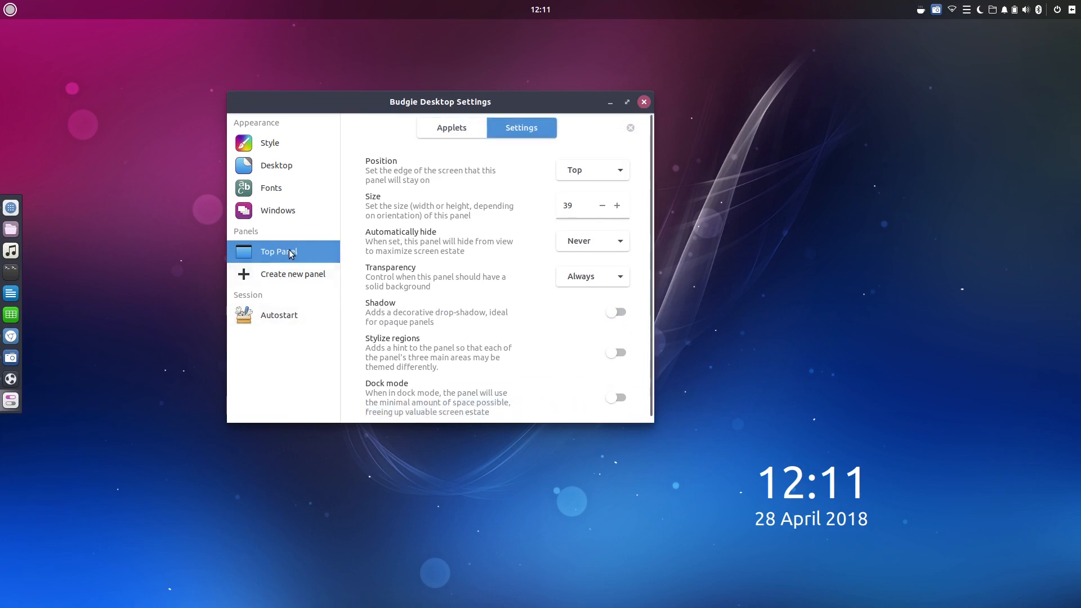
# View the top panel's applet list, and enable the built-in theme in the Style settings.
pyautogui.click(454, 132)
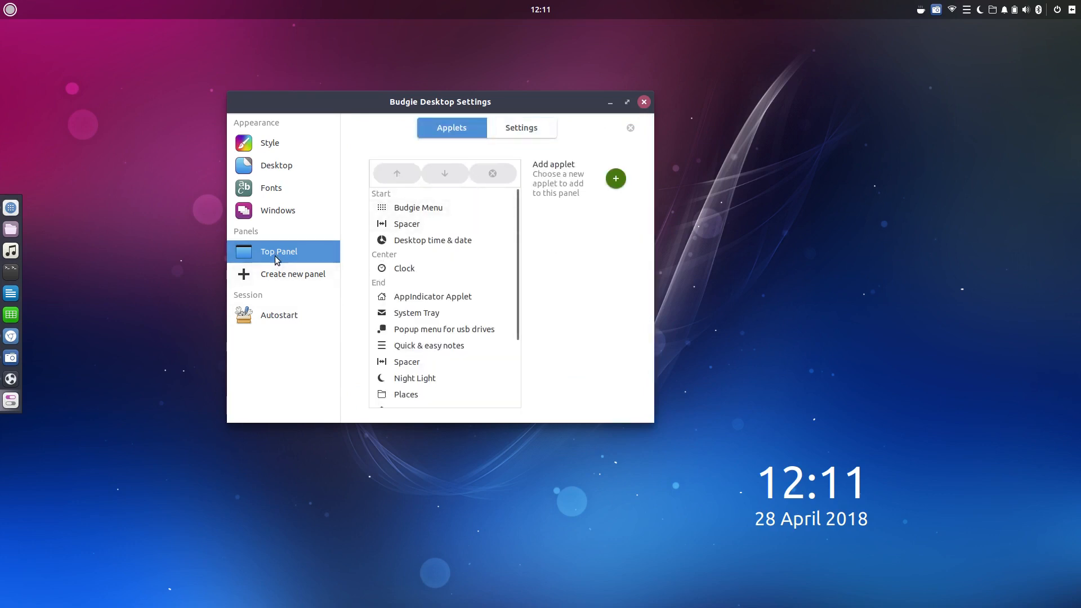
pyautogui.click(274, 149)
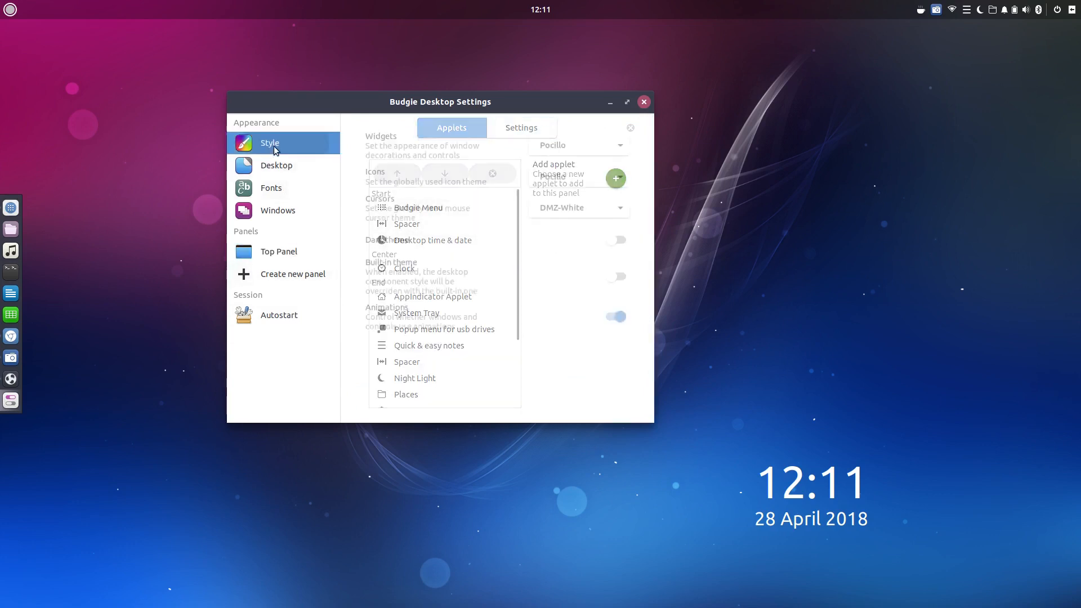
pyautogui.click(619, 279)
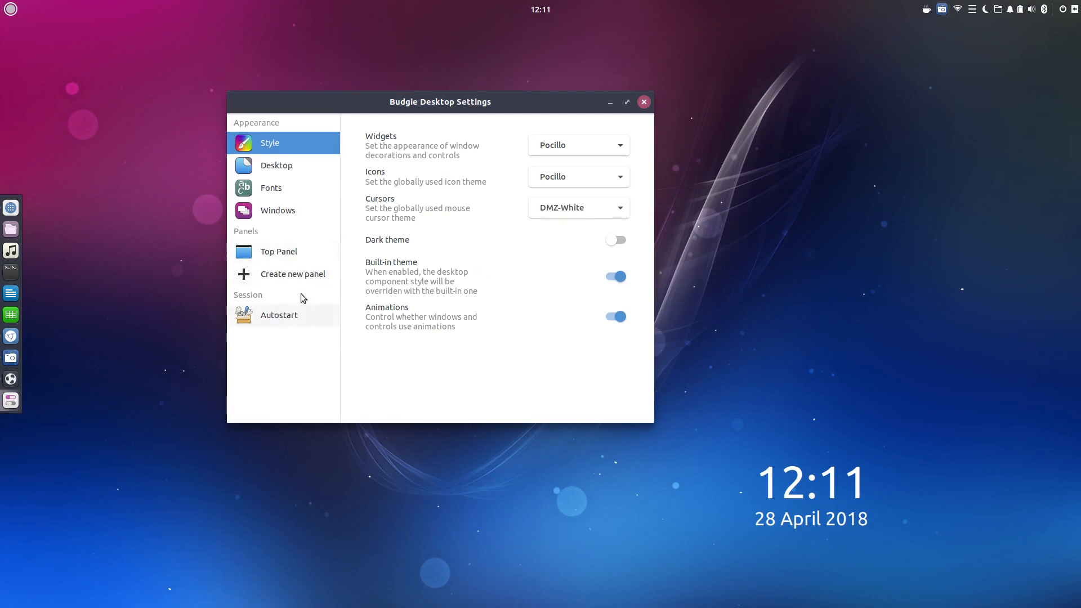
# Revisit the top panel and Style settings, and switch the panel's shadow on and back off to compare its look.
pyautogui.click(280, 251)
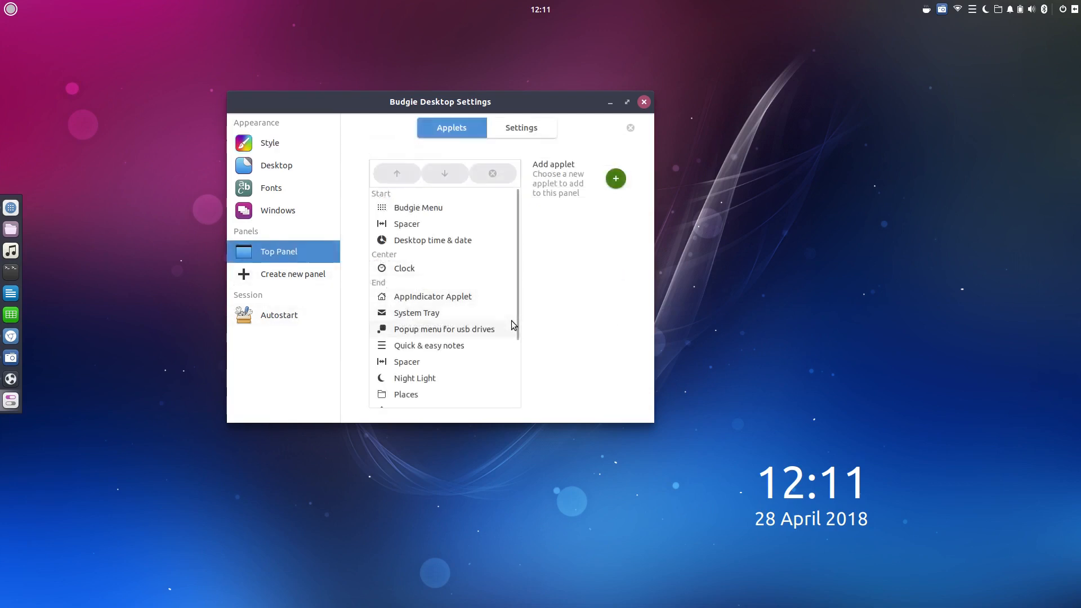
pyautogui.click(518, 129)
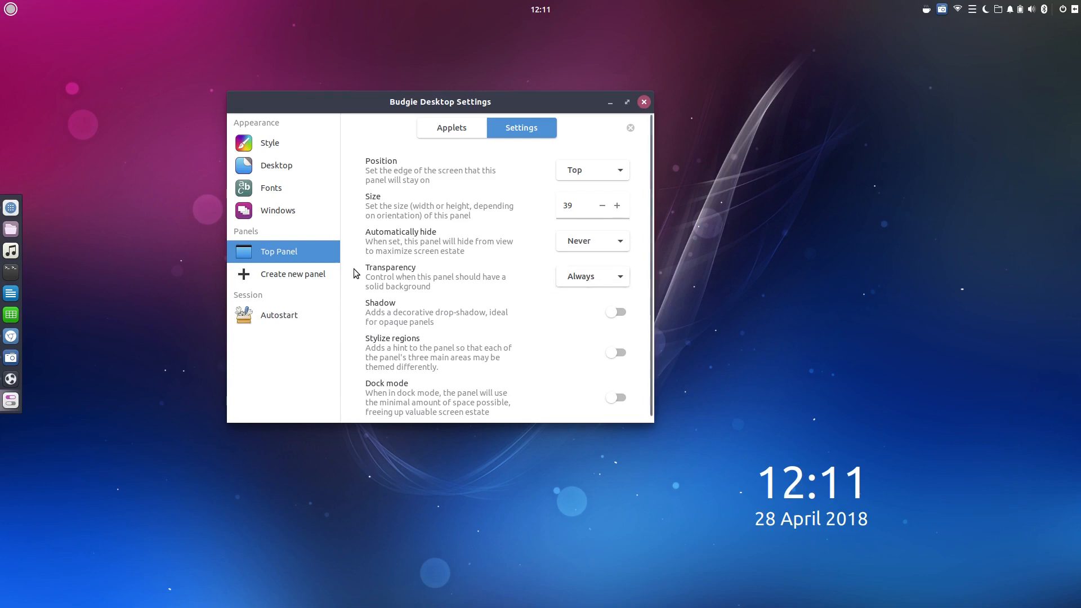
pyautogui.click(267, 151)
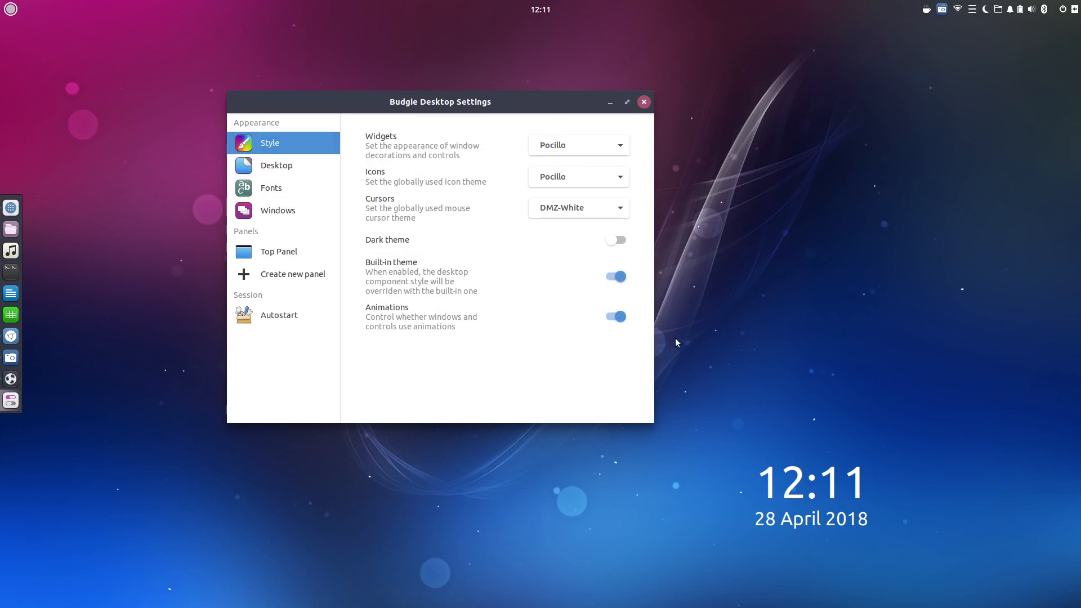
pyautogui.click(274, 250)
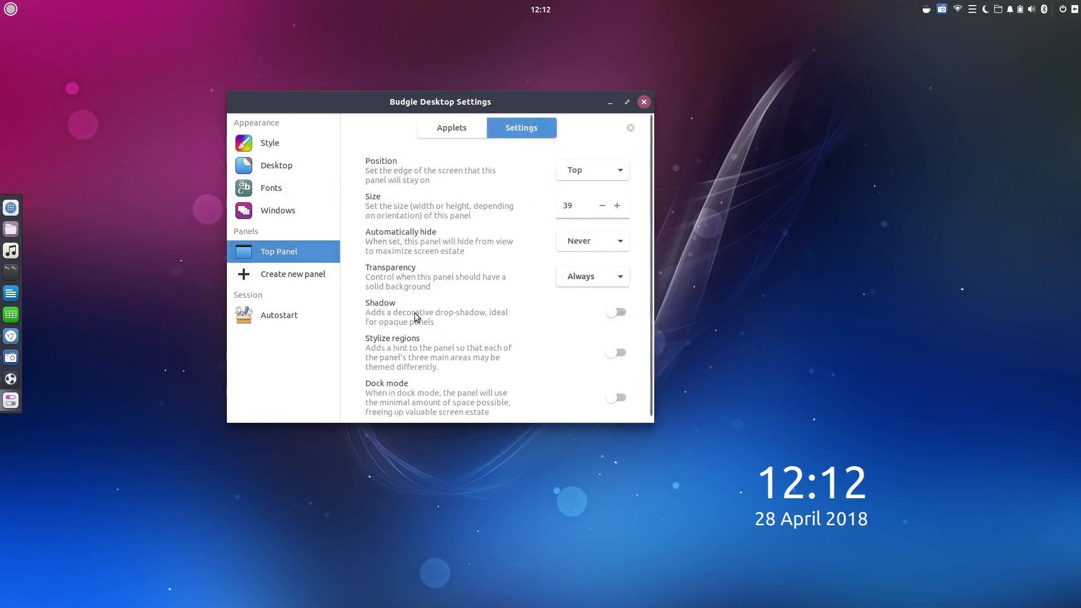
pyautogui.click(619, 312)
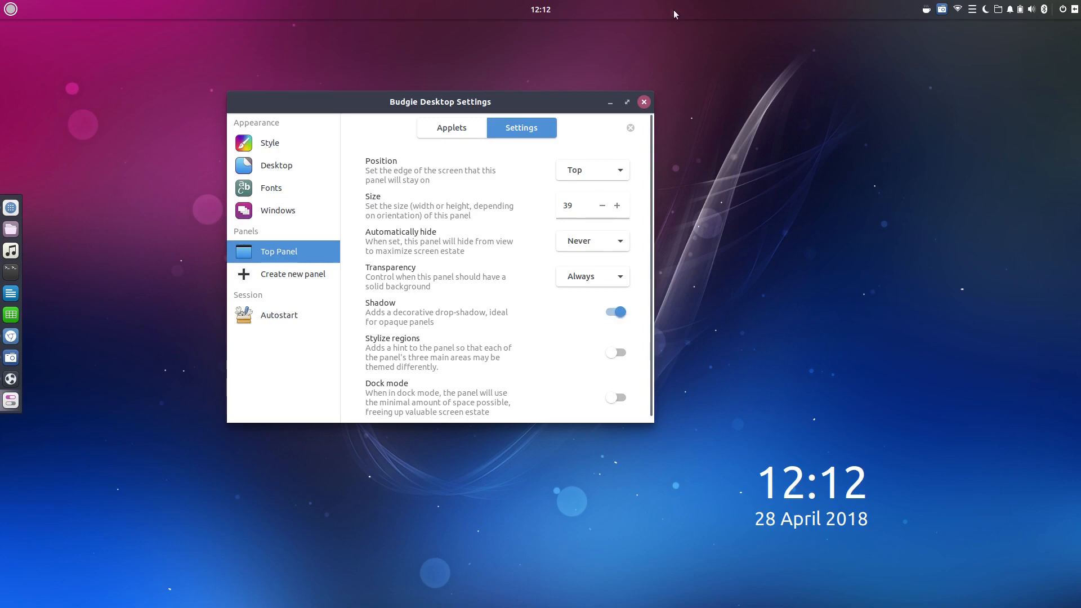
pyautogui.click(617, 313)
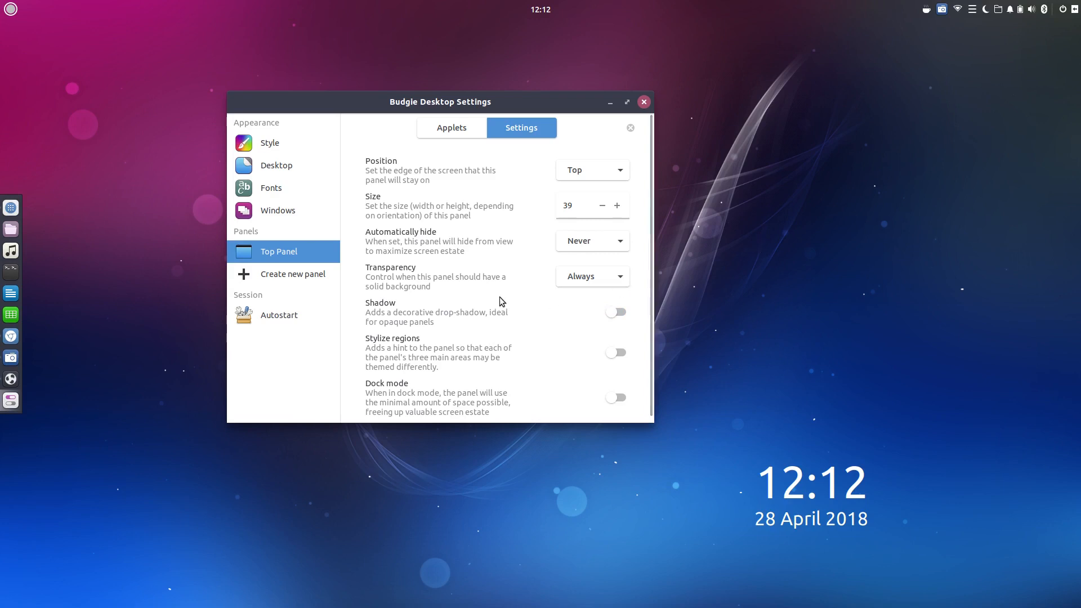
# Look through the applets that can be added to the top panel, and cancel without adding one.
pyautogui.click(442, 135)
pyautogui.click(616, 178)
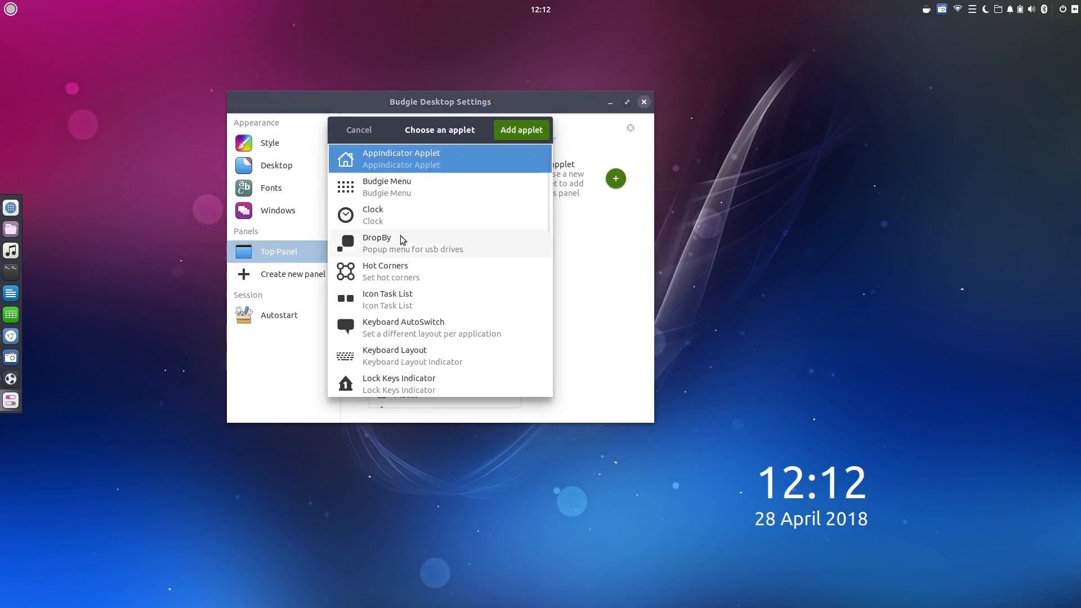
pyautogui.scroll(-10, 397, 236)
pyautogui.scroll(-3, 396, 237)
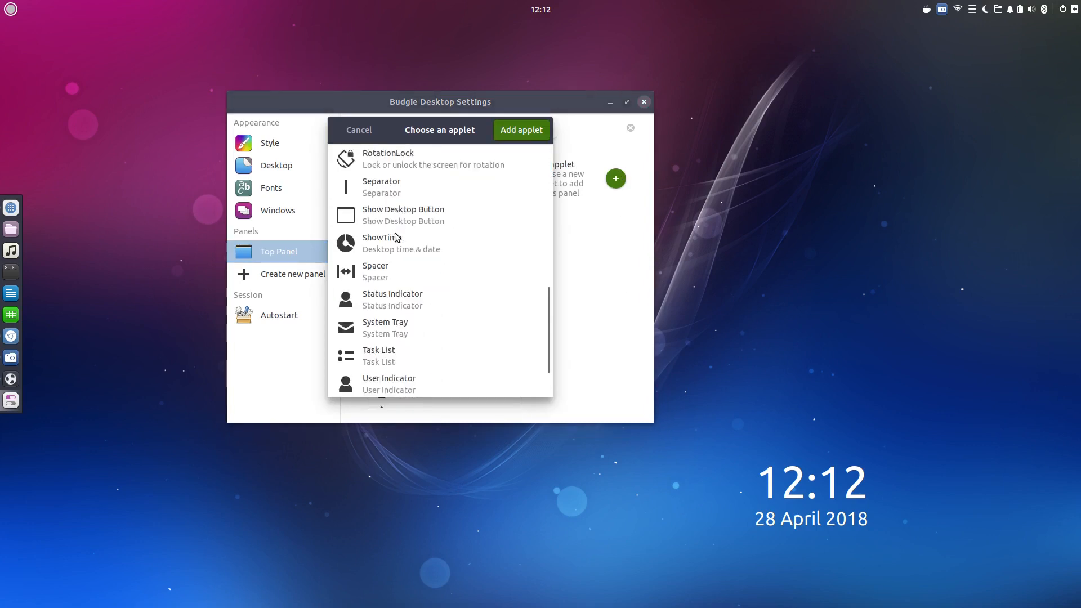
pyautogui.scroll(13, 476, 307)
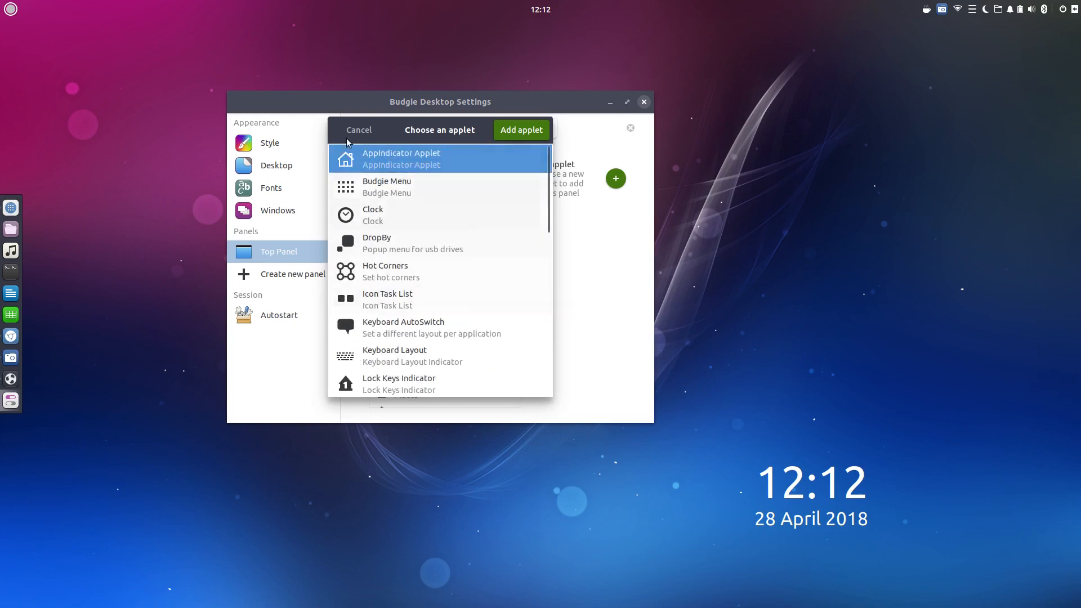
pyautogui.click(358, 130)
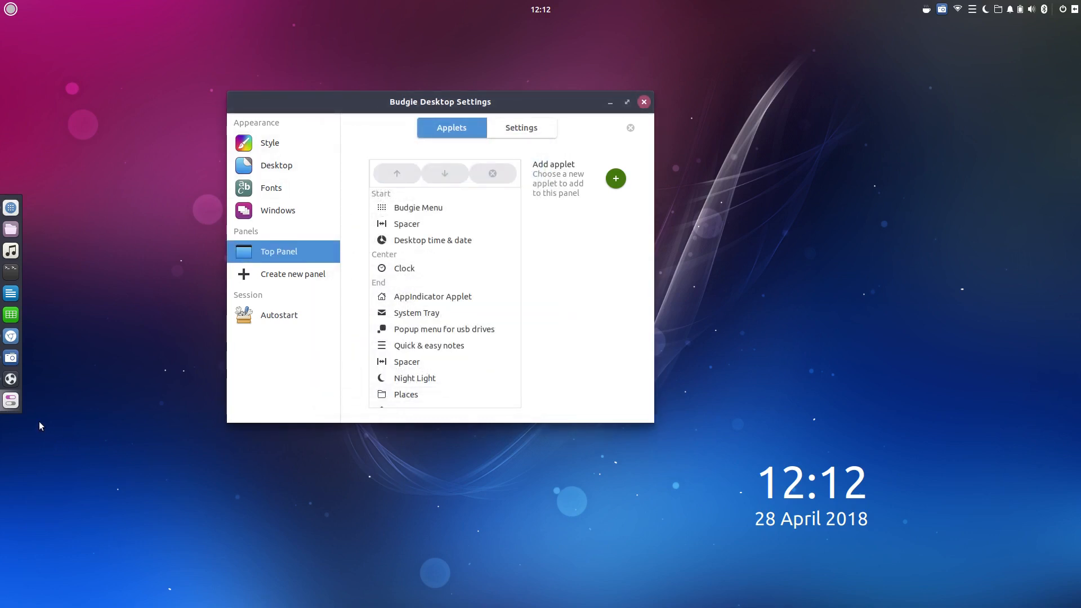
# Restore Budgie Welcome, move it below the settings window, and show its page of installable Budgie Desktop Applets.
pyautogui.click(11, 379)
pyautogui.moveTo(619, 38); pyautogui.dragTo(757, 251)
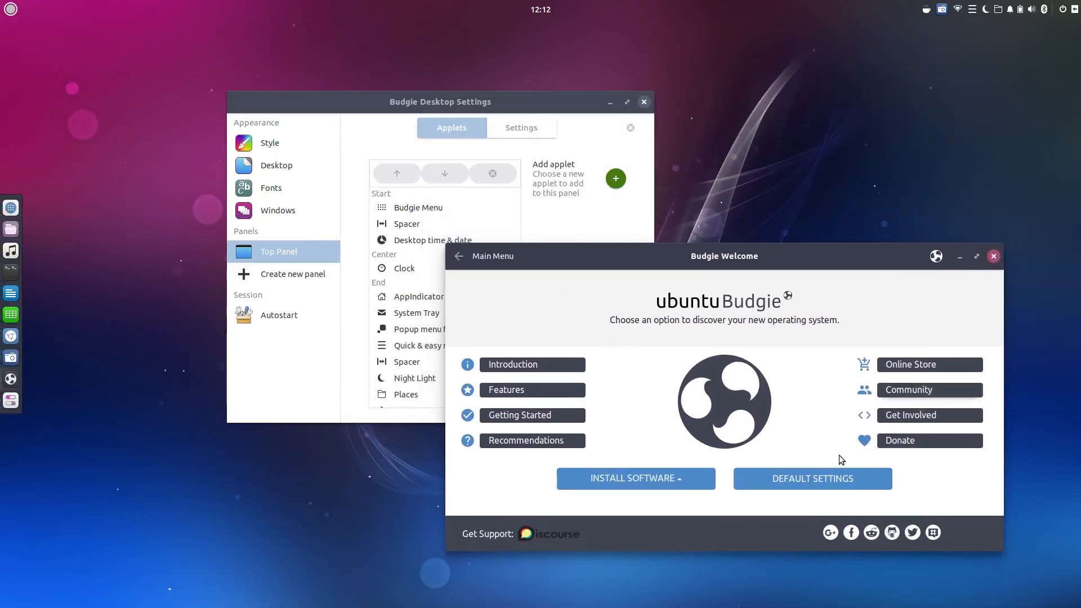
pyautogui.click(588, 478)
pyautogui.click(585, 405)
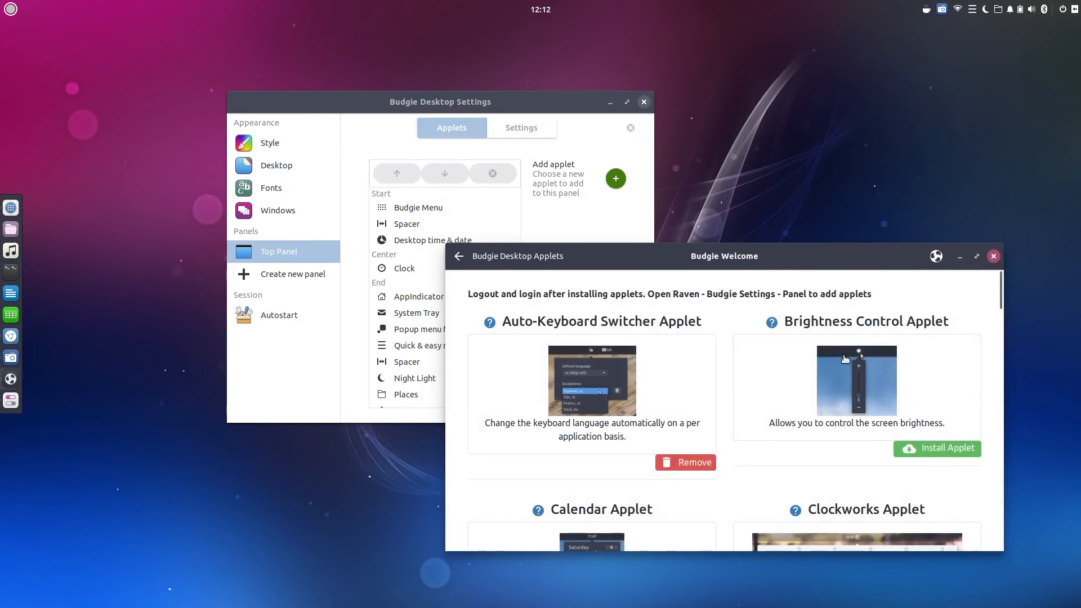
pyautogui.scroll(-1, 922, 393)
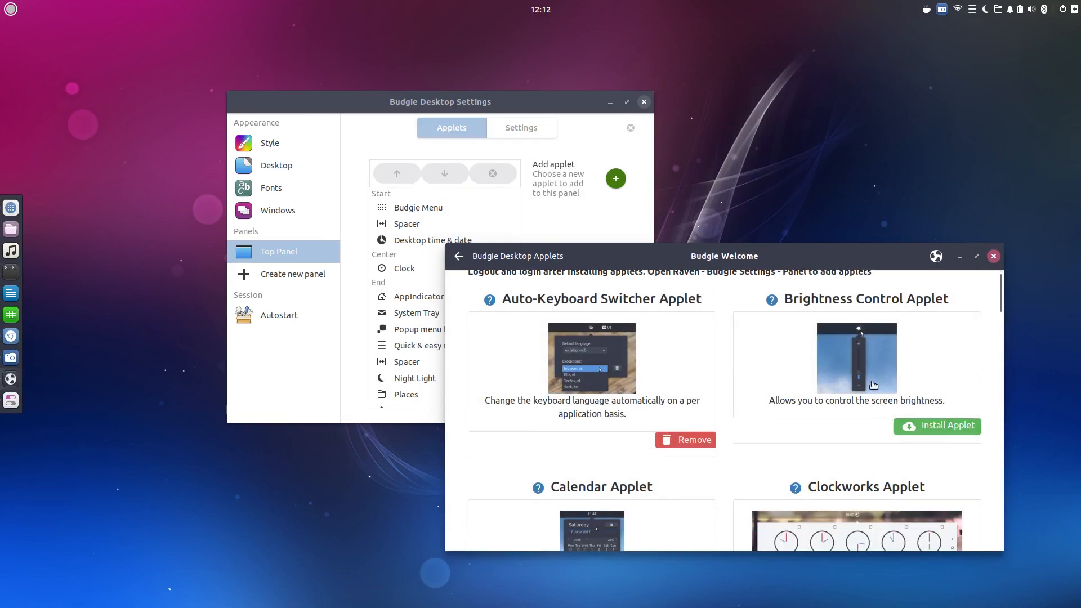
# Bring up the list of applets available for the top panel once more, and cancel without adding one.
pyautogui.click(640, 227)
pyautogui.click(616, 178)
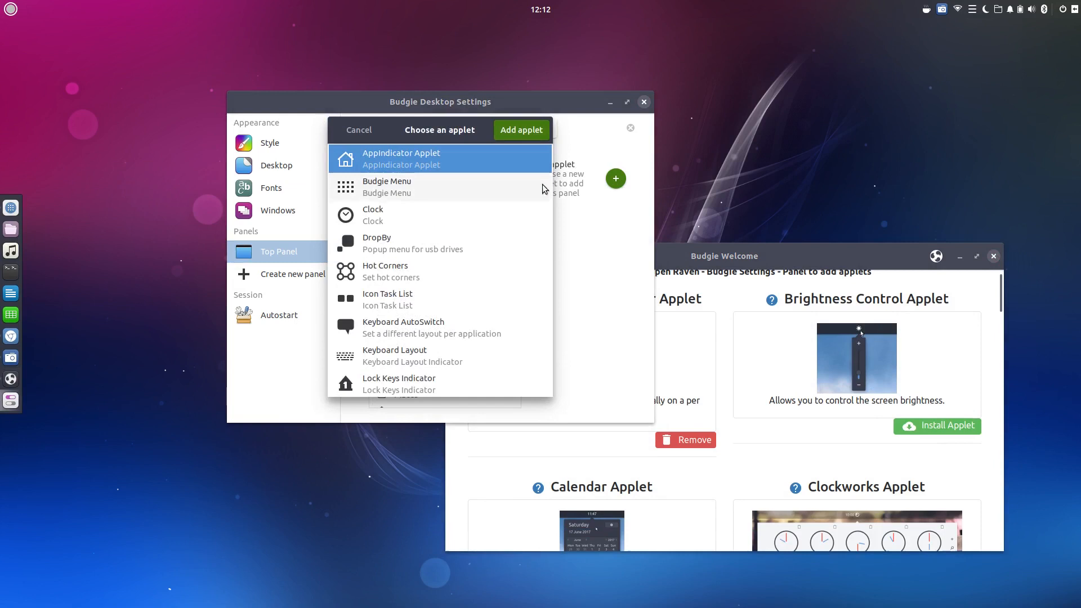
pyautogui.scroll(-3, 423, 325)
pyautogui.click(359, 130)
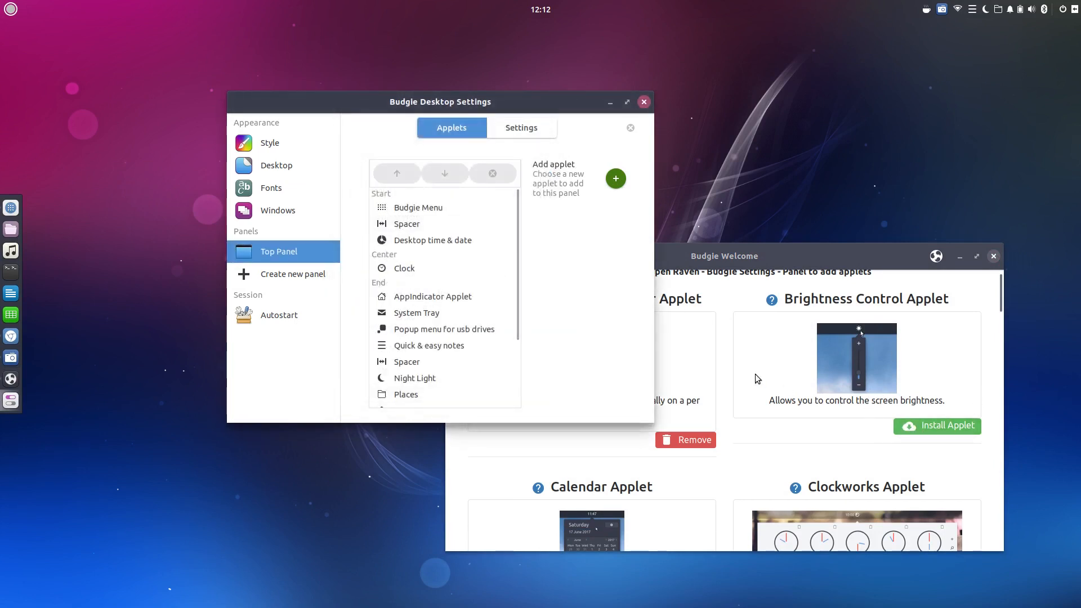
# Look through the rest of the Budgie Desktop Applets page in Budgie Welcome, and close Budgie Desktop Settings.
pyautogui.scroll(-10, 731, 333)
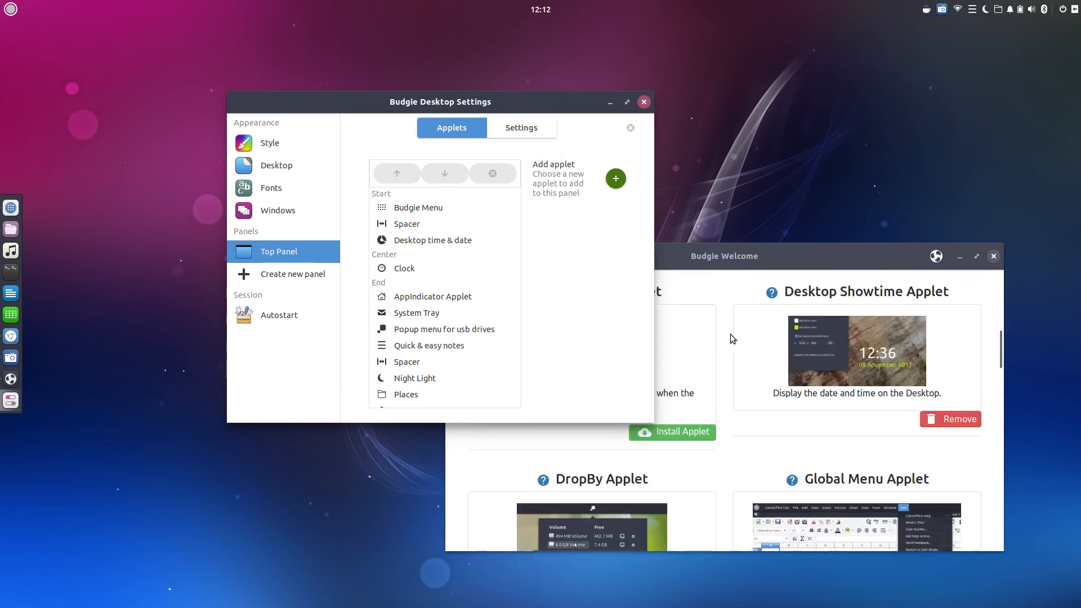
pyautogui.scroll(-9, 725, 363)
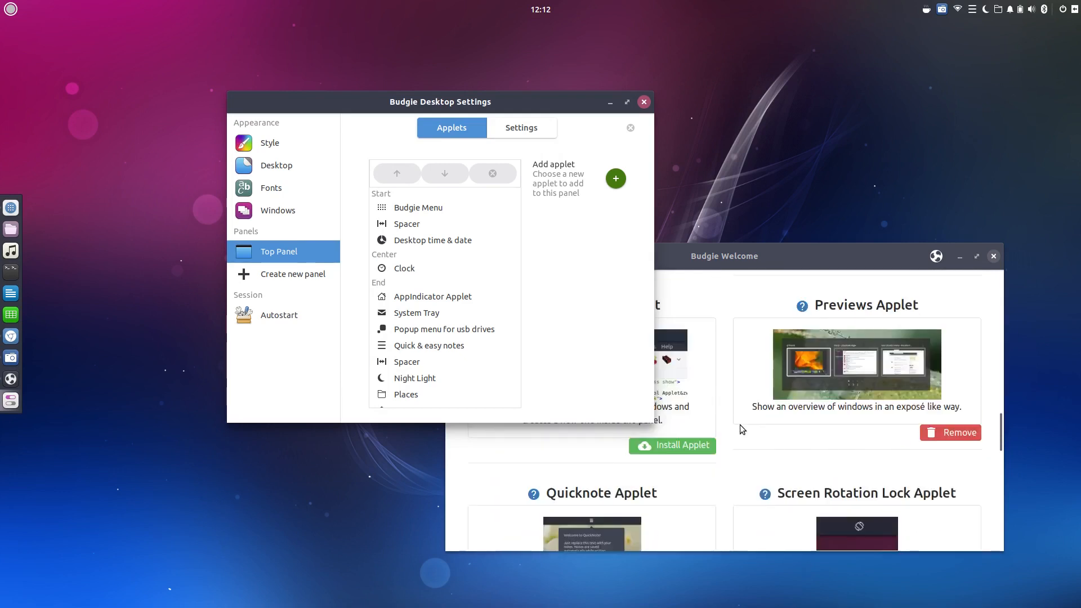
pyautogui.scroll(-4, 740, 431)
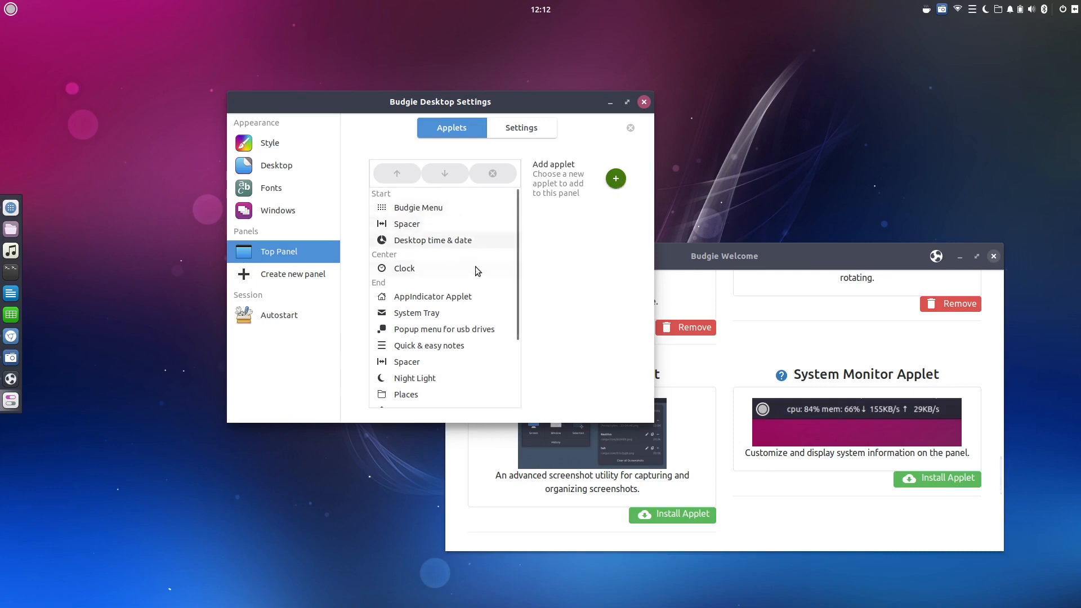
pyautogui.click(644, 103)
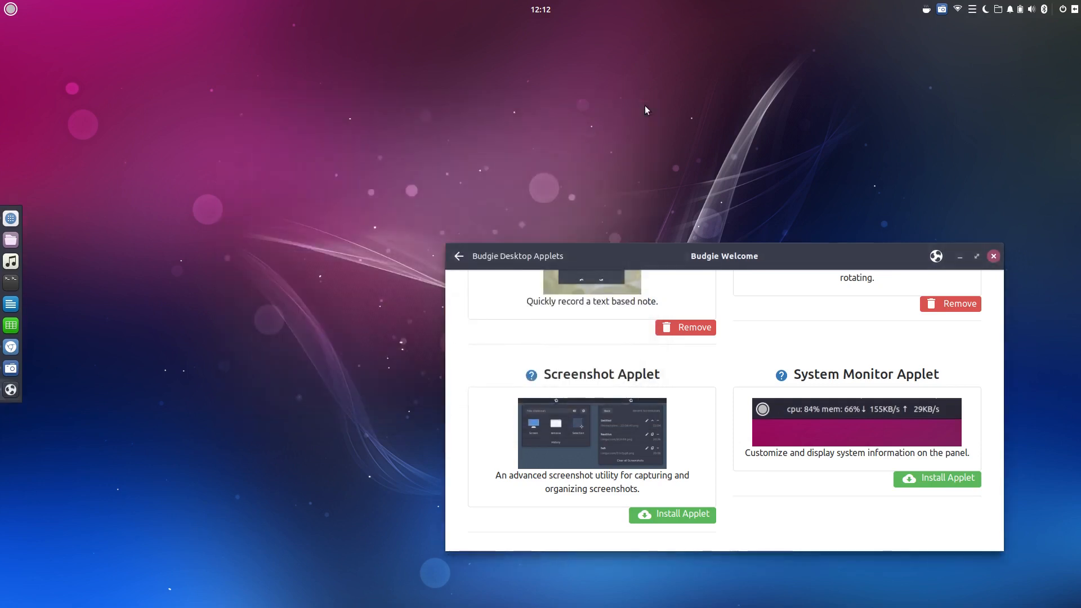
# Open the system Settings from the list of all installed applications.
pyautogui.click(9, 8)
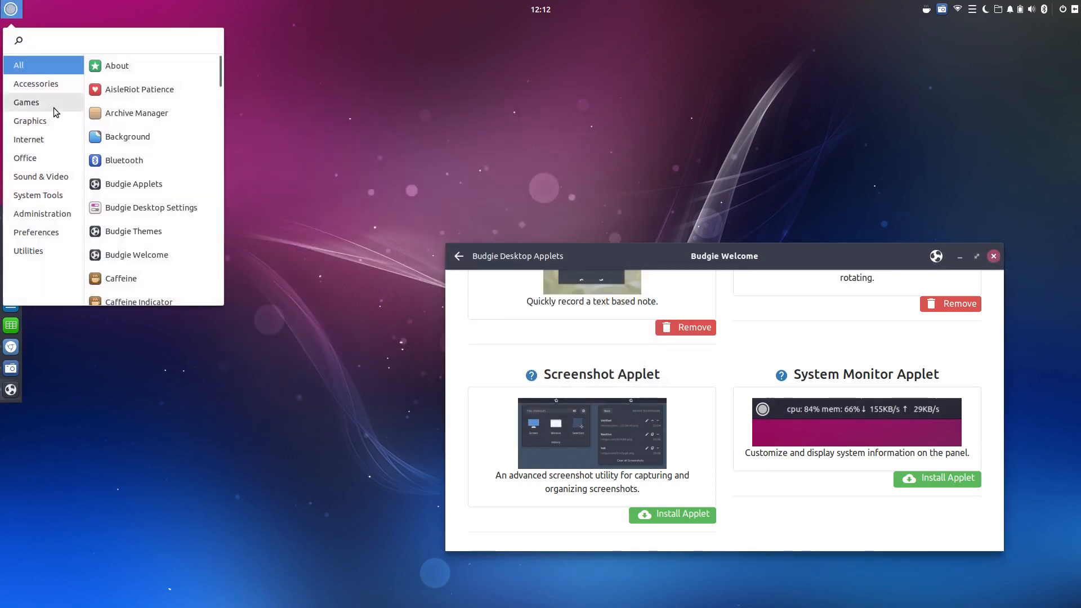
pyautogui.scroll(-3, 158, 221)
pyautogui.scroll(-15, 157, 221)
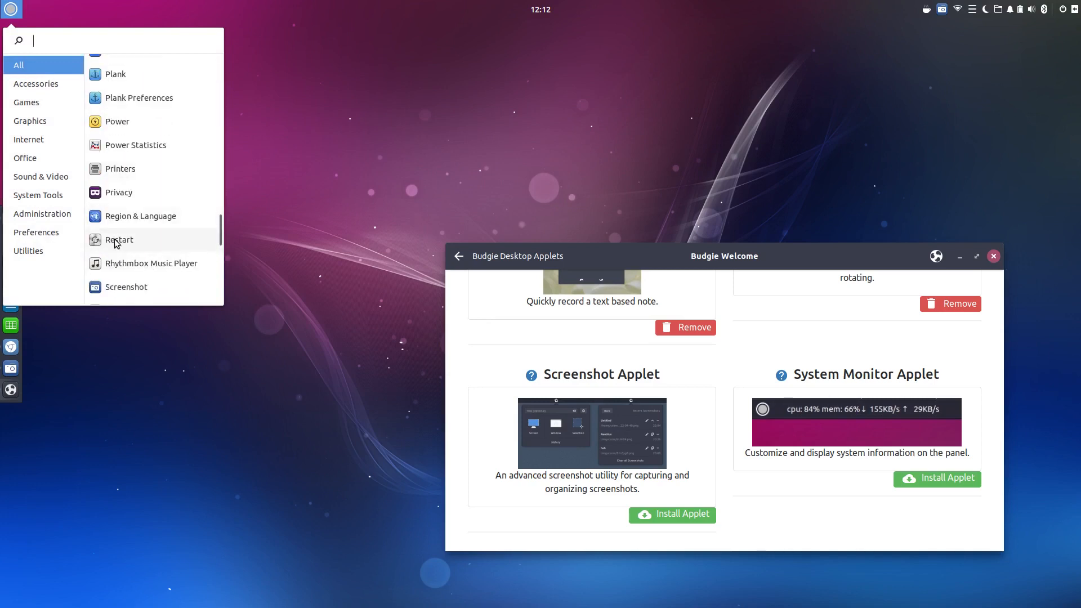
pyautogui.scroll(-3, 153, 243)
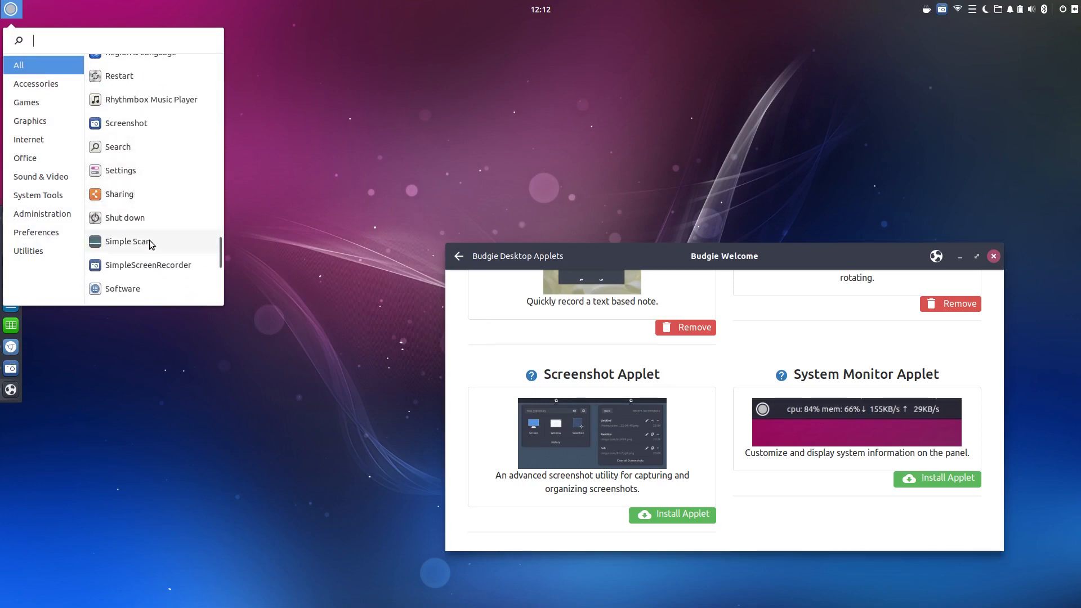
pyautogui.click(133, 172)
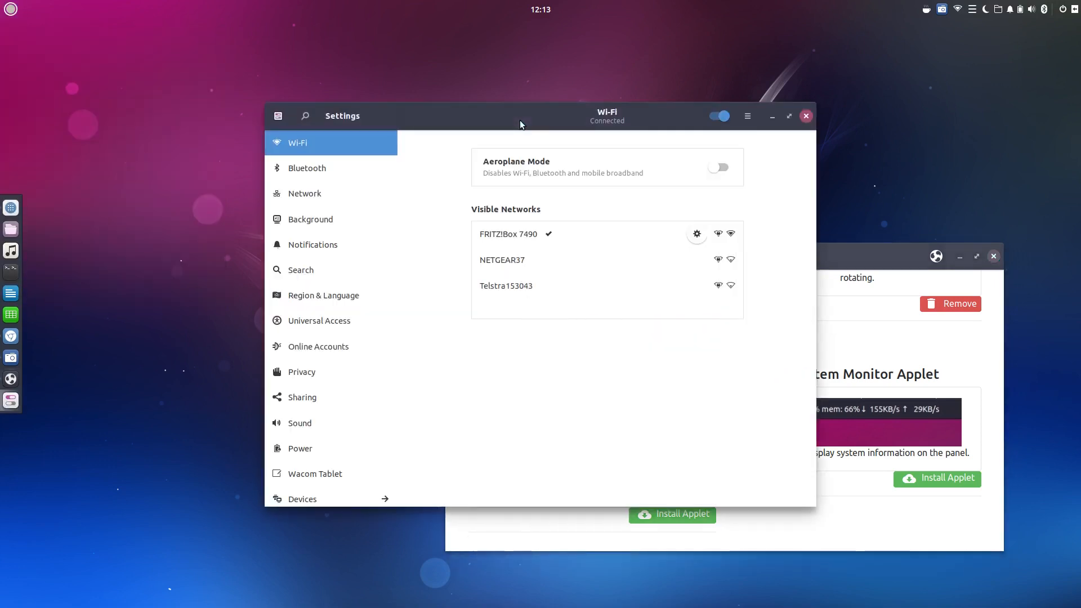
# Show the Keyboard settings under Devices, maximise the window, and review the shortcuts down to the Custom Shortcuts.
pyautogui.click(306, 496)
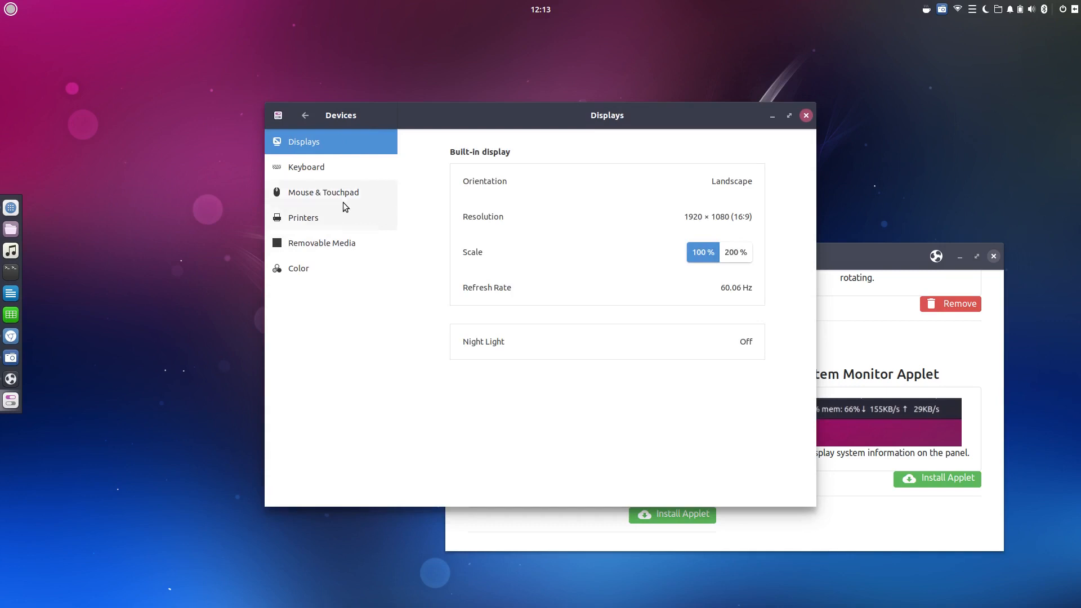
pyautogui.click(319, 167)
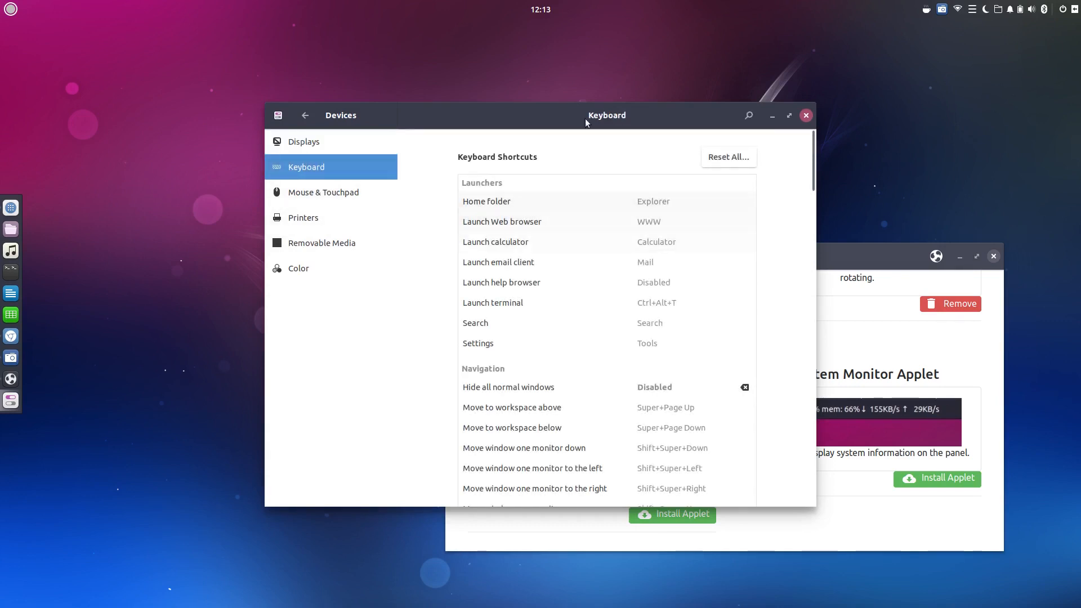
pyautogui.doubleClick(525, 119)
pyautogui.scroll(-10, 562, 305)
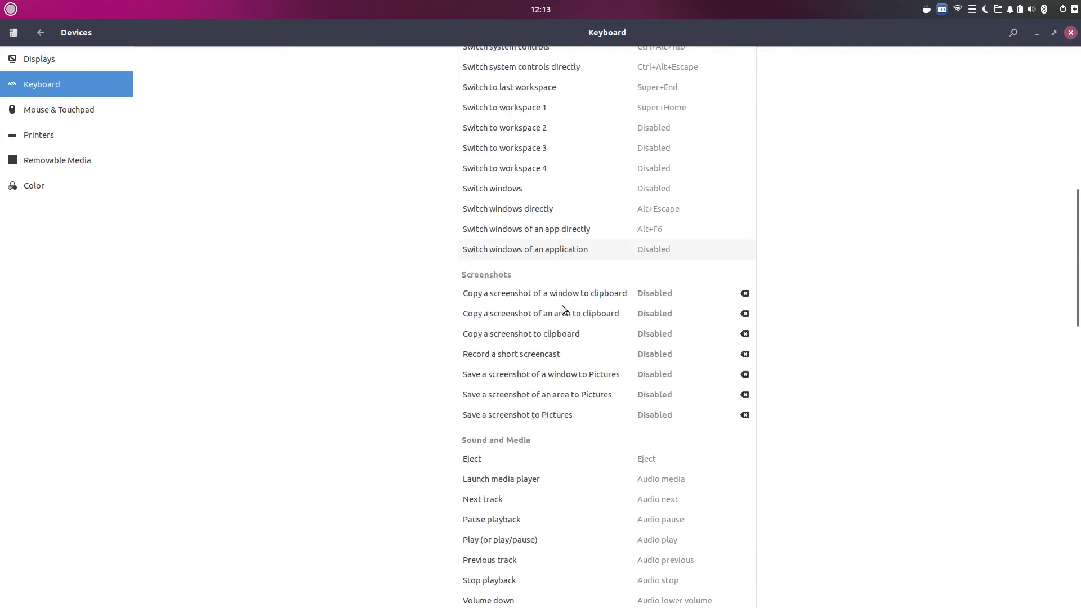
pyautogui.scroll(-10, 562, 306)
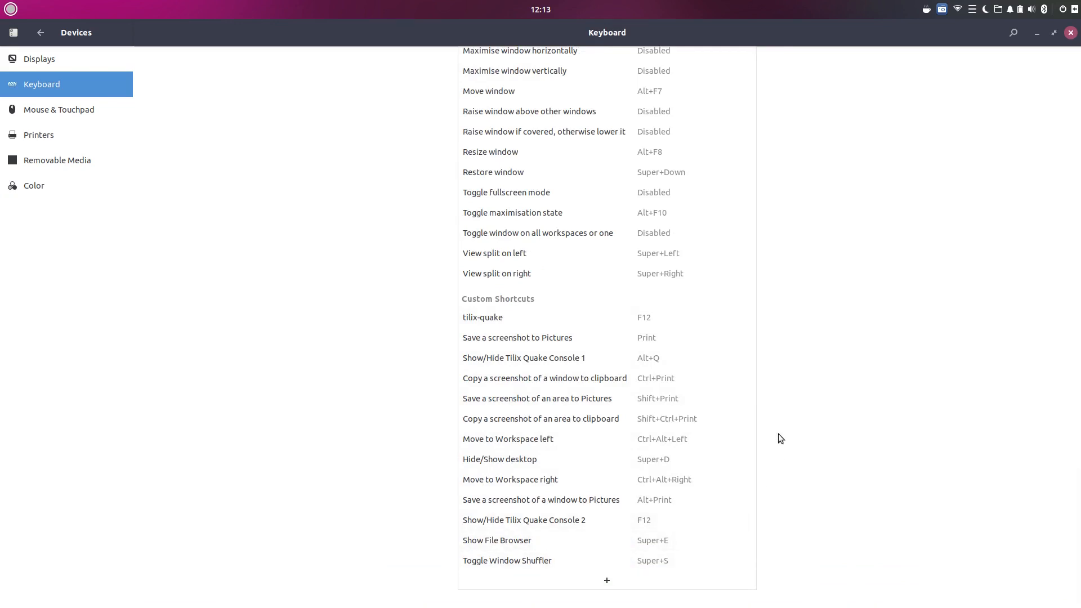
# Start Window Shuffler and enlarge its grid to six columns by six rows.
pyautogui.press('super+s')
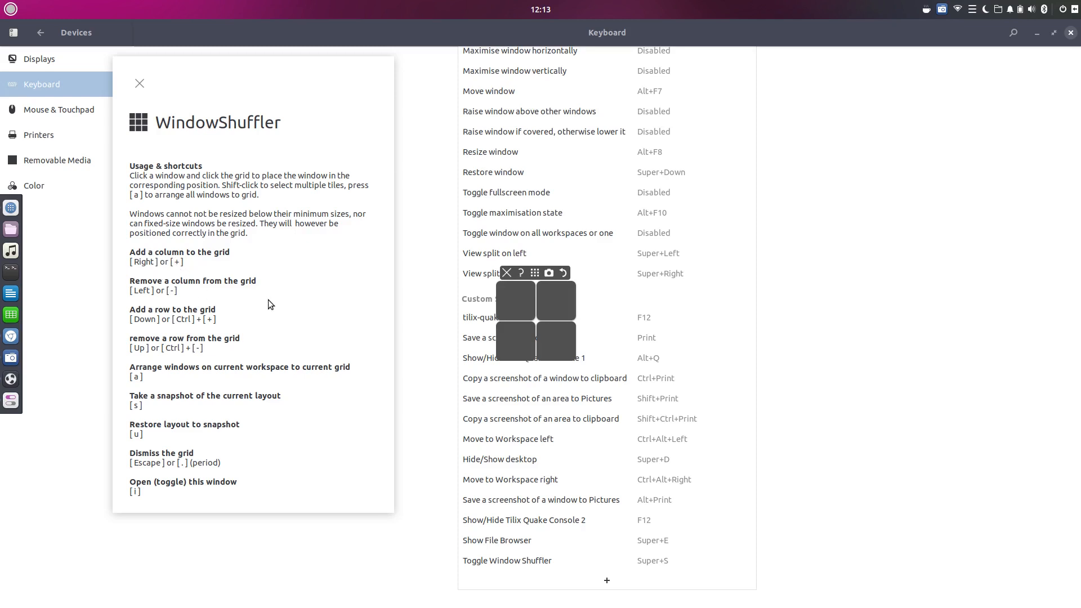
pyautogui.press('Right')
pyautogui.press('Right')
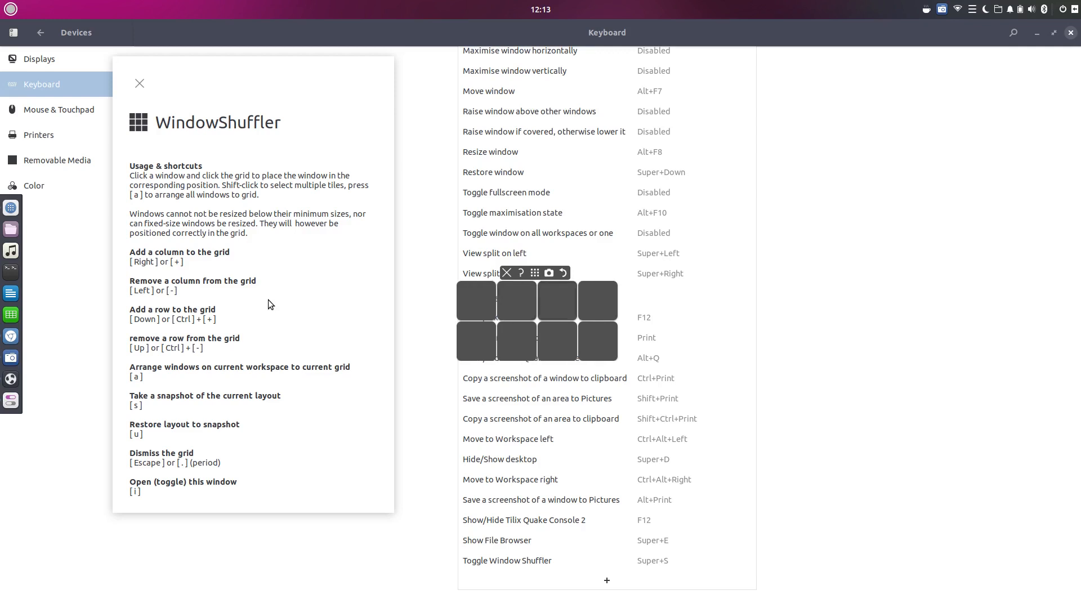
pyautogui.press('Right')
pyautogui.press('Right')
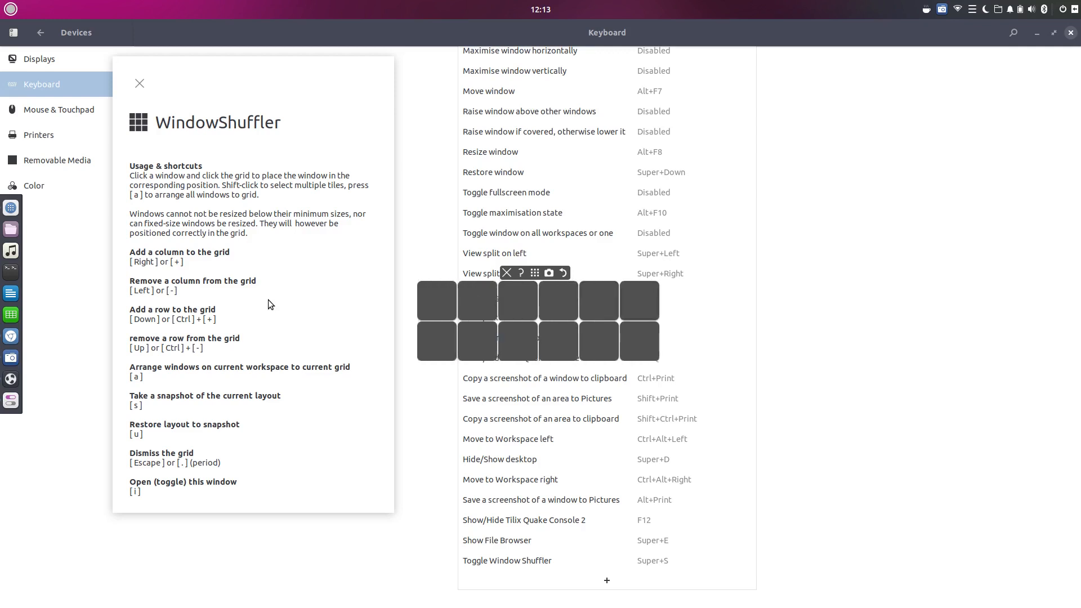
pyautogui.press('Down')
pyautogui.press('Down')
pyautogui.press('Down')
pyautogui.press('Down')
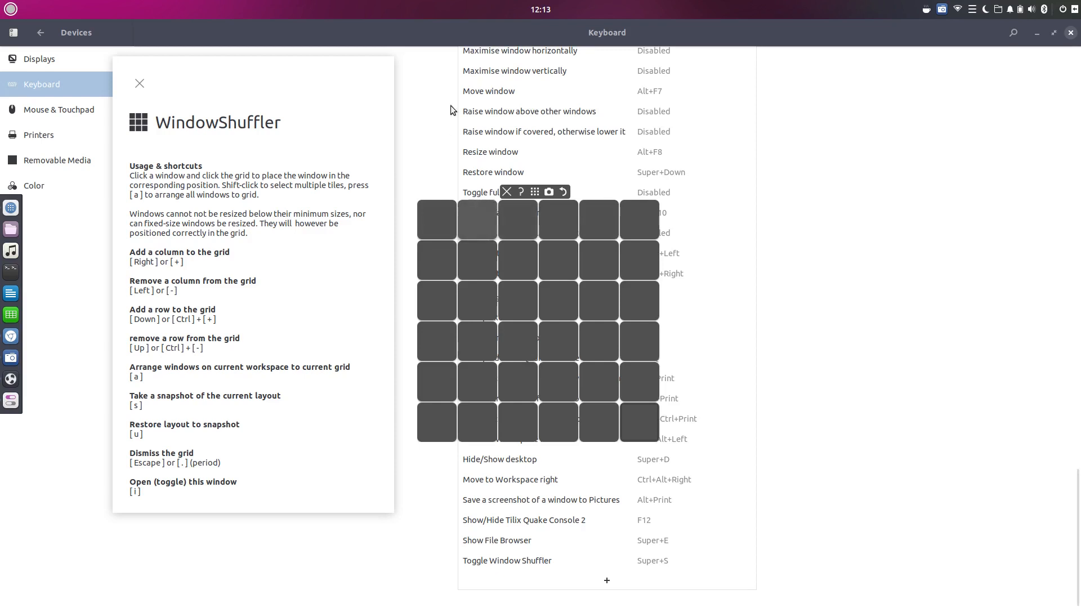
# Make the Settings window the target, and fit it to the upper-left three-by-three tiles of the grid.
pyautogui.press('i')
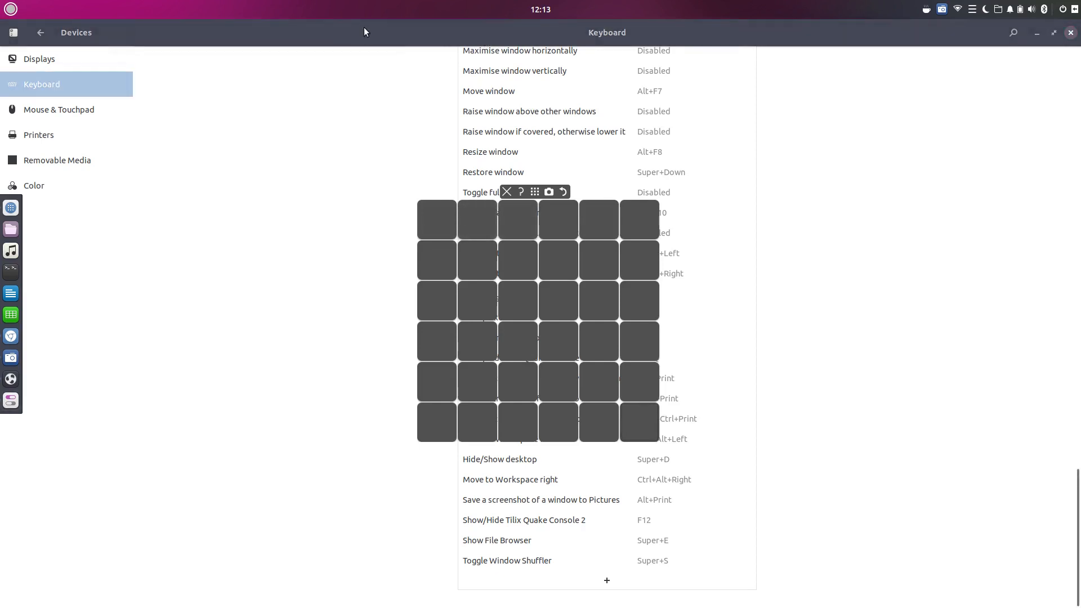
pyautogui.click(433, 217)
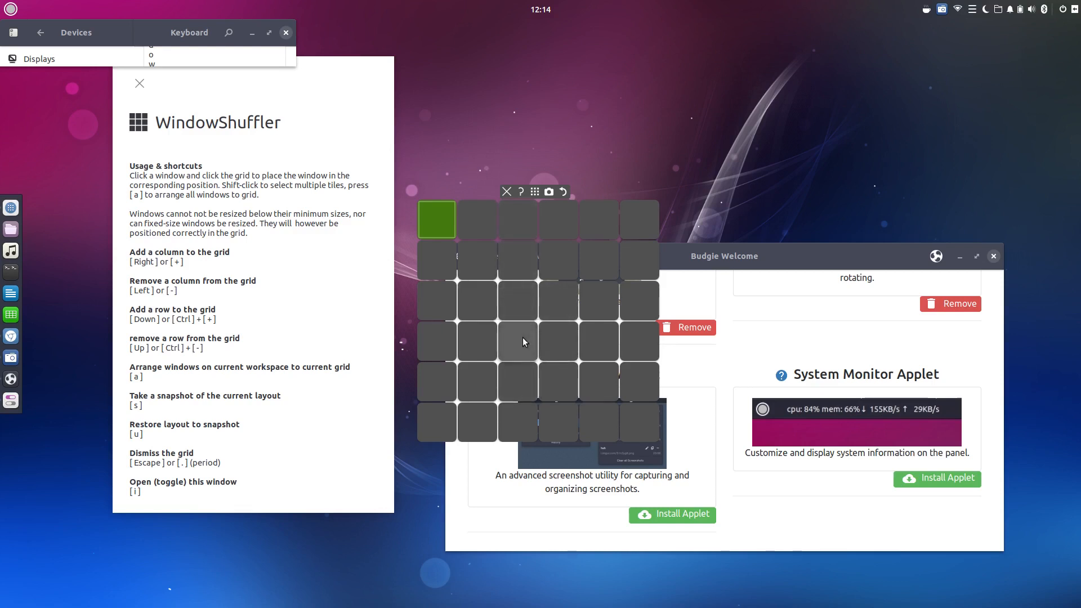
pyautogui.keyDown('shift'); pyautogui.click(515, 304); pyautogui.keyUp('shift')
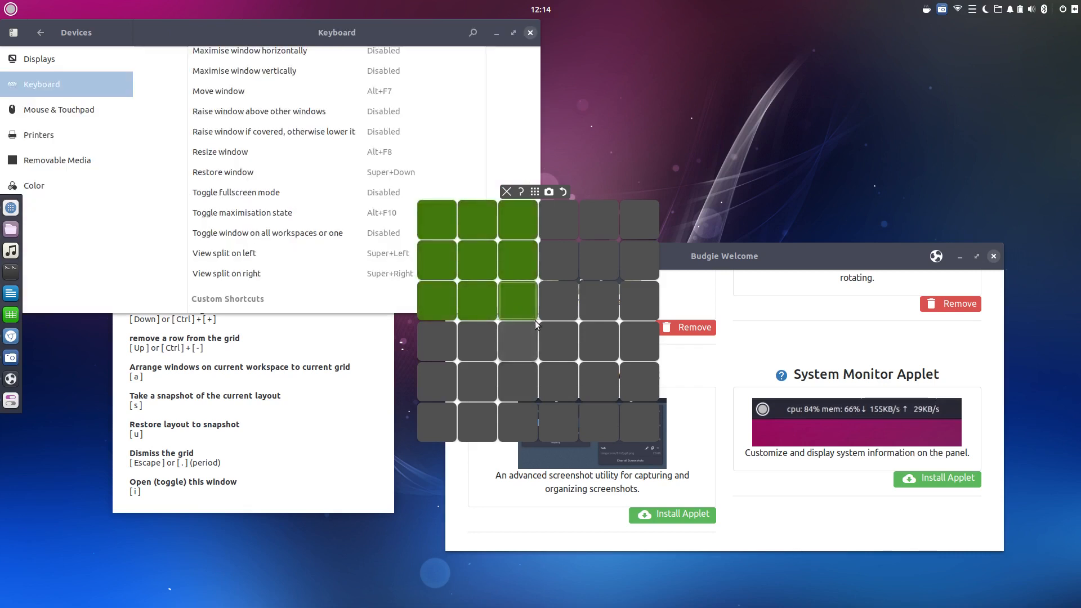
# Try placing the Settings window on the third tile of the bottom row, the three left columns, and the upper-left tile.
pyautogui.click(518, 428)
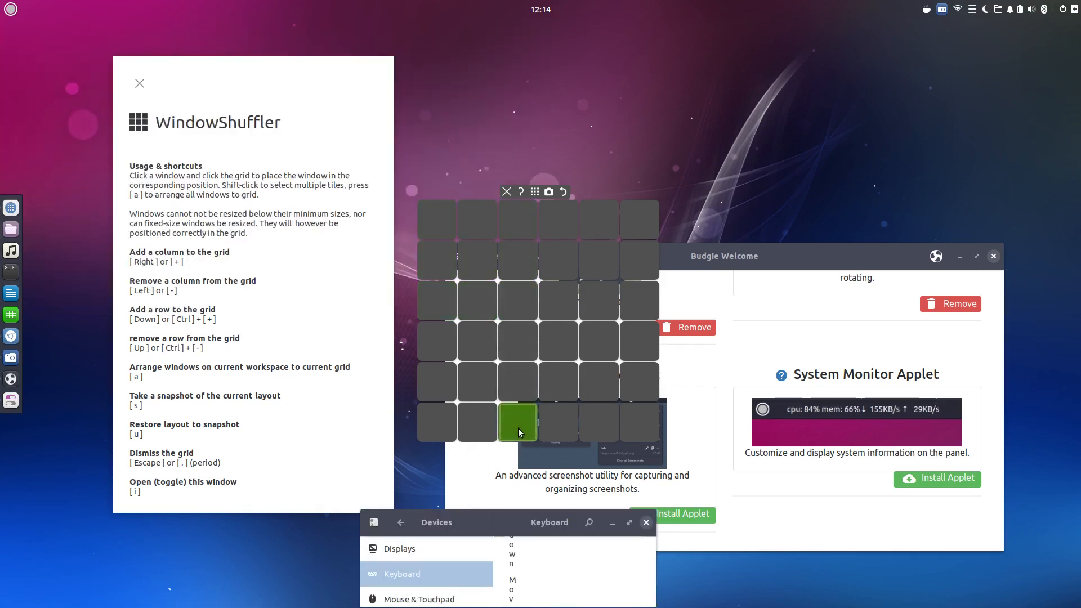
pyautogui.click(429, 214)
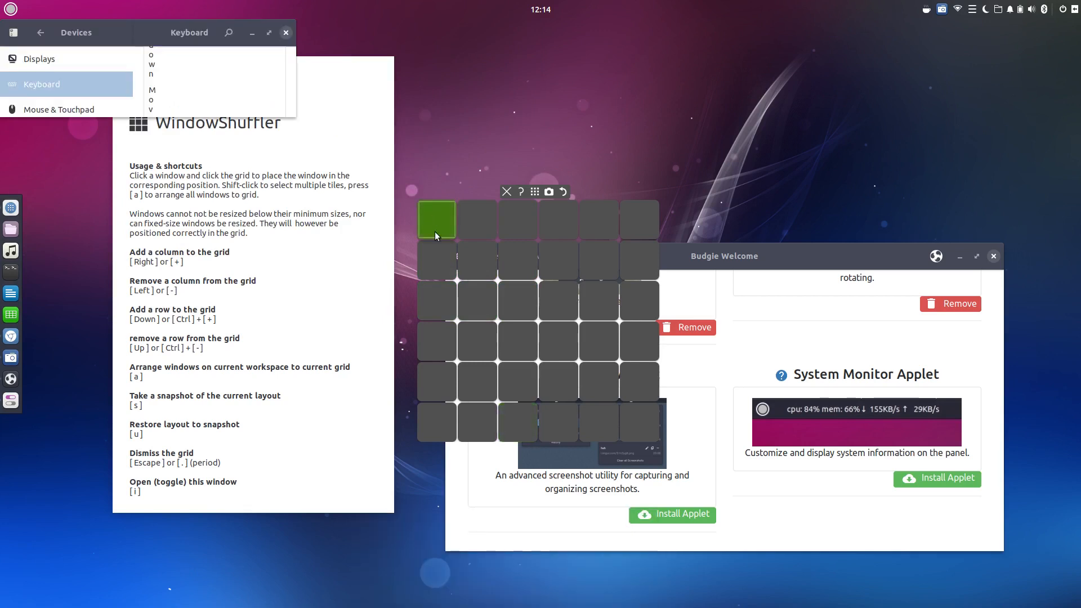
pyautogui.keyDown('shift'); pyautogui.click(525, 422); pyautogui.keyUp('shift')
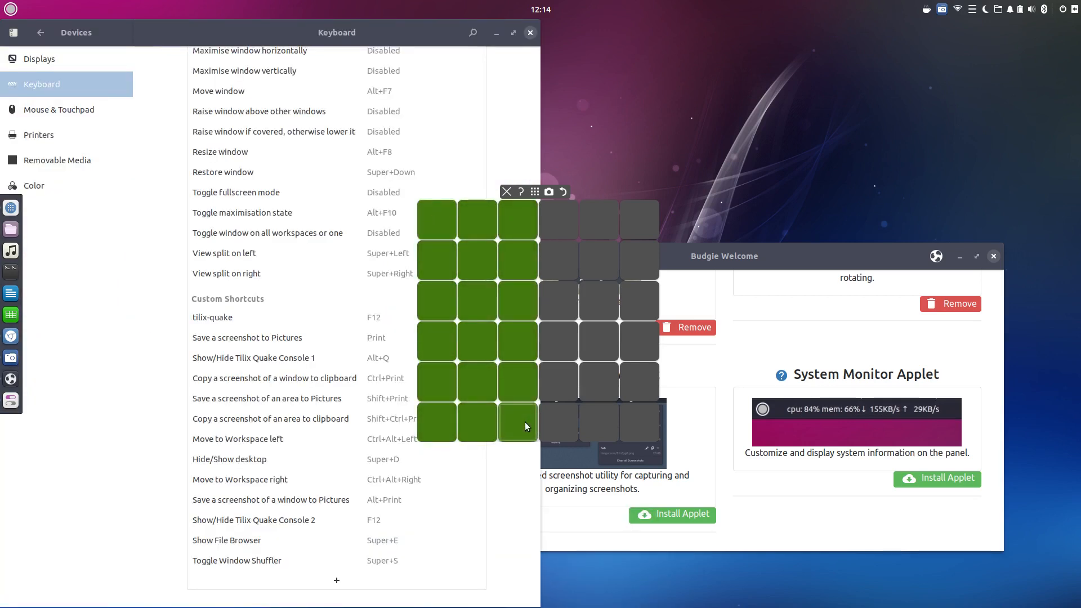
pyautogui.click(437, 218)
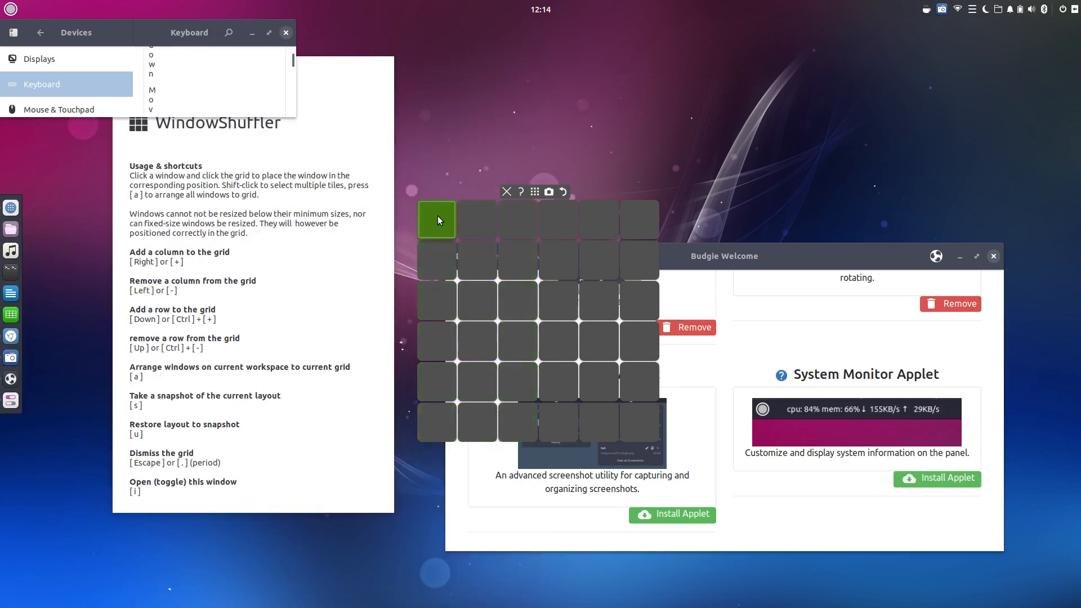
pyautogui.keyDown('shift'); pyautogui.click(519, 429); pyautogui.keyUp('shift')
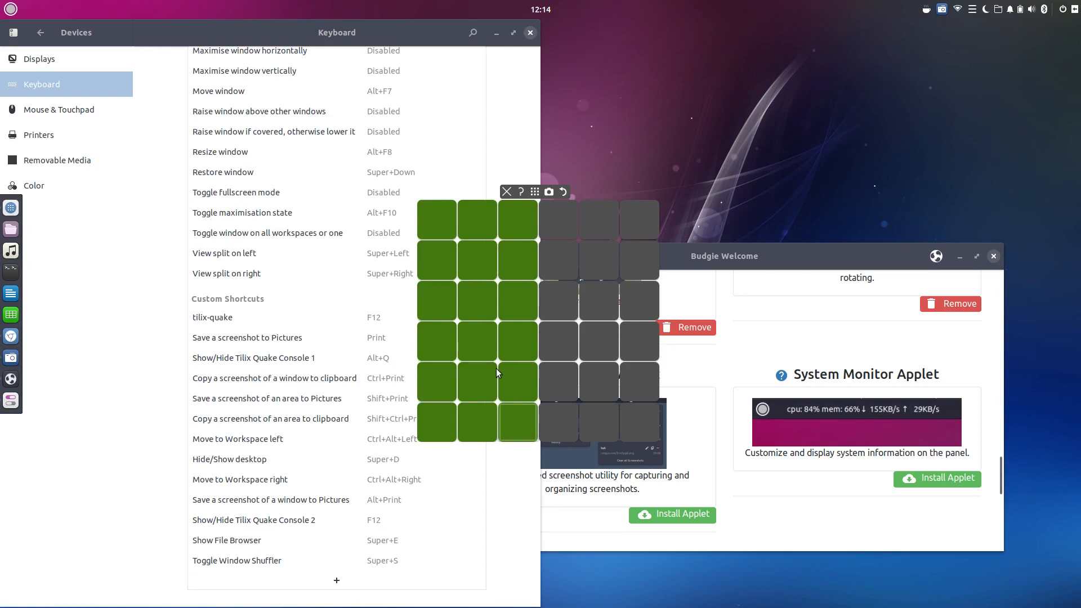
pyautogui.click(439, 222)
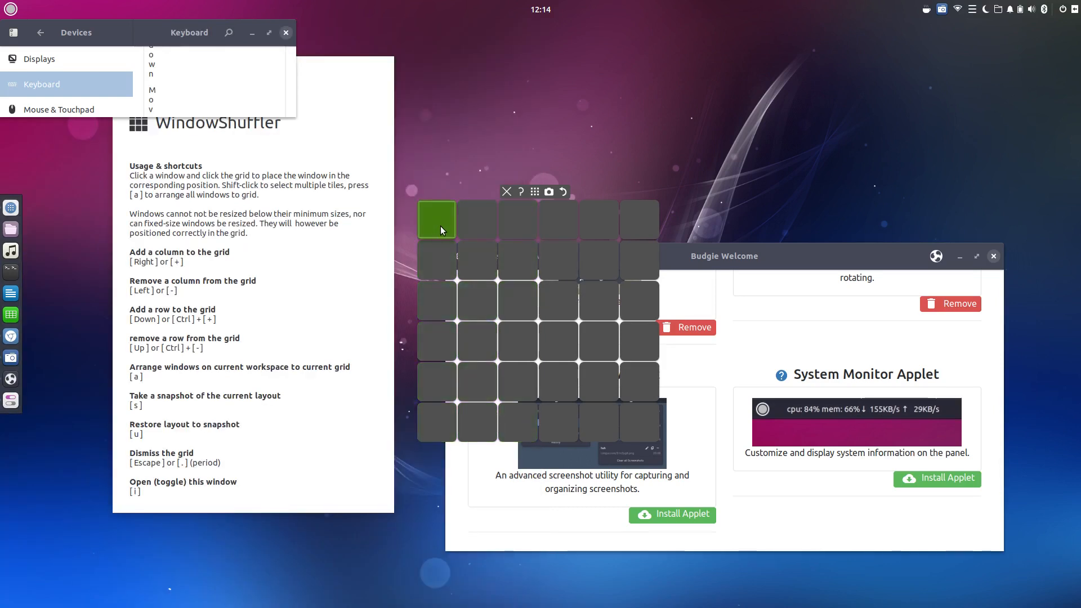
# Reduce the Window Shuffler grid to two by two, and place the Settings window on its upper-left tile.
pyautogui.press('Up')
pyautogui.press('Up')
pyautogui.press('Up')
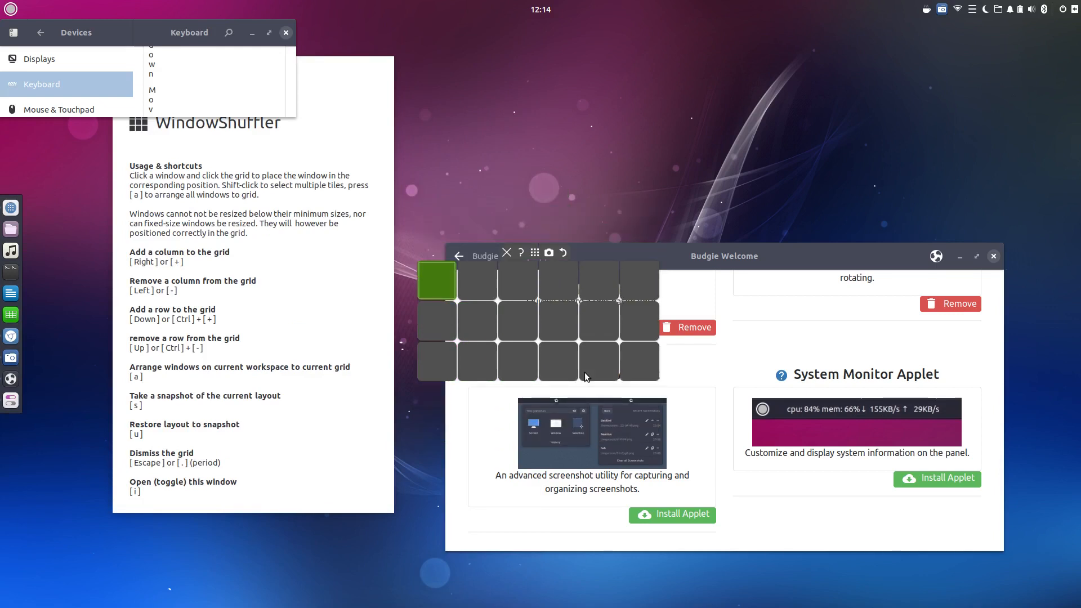
pyautogui.press('Up')
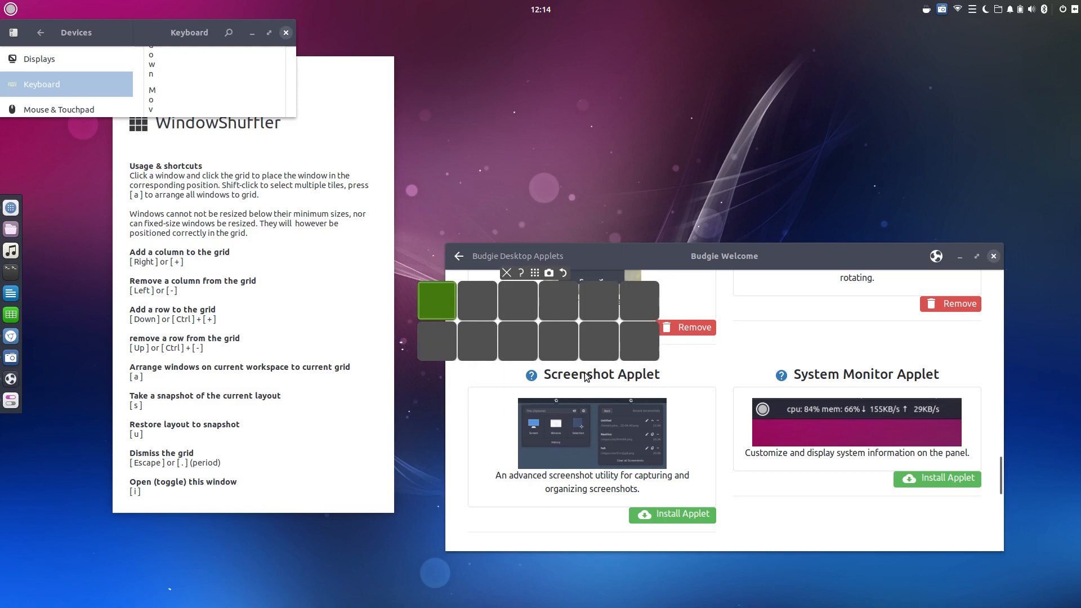
pyautogui.press('Left')
pyautogui.press('Left')
pyautogui.press('Left')
pyautogui.press('Left')
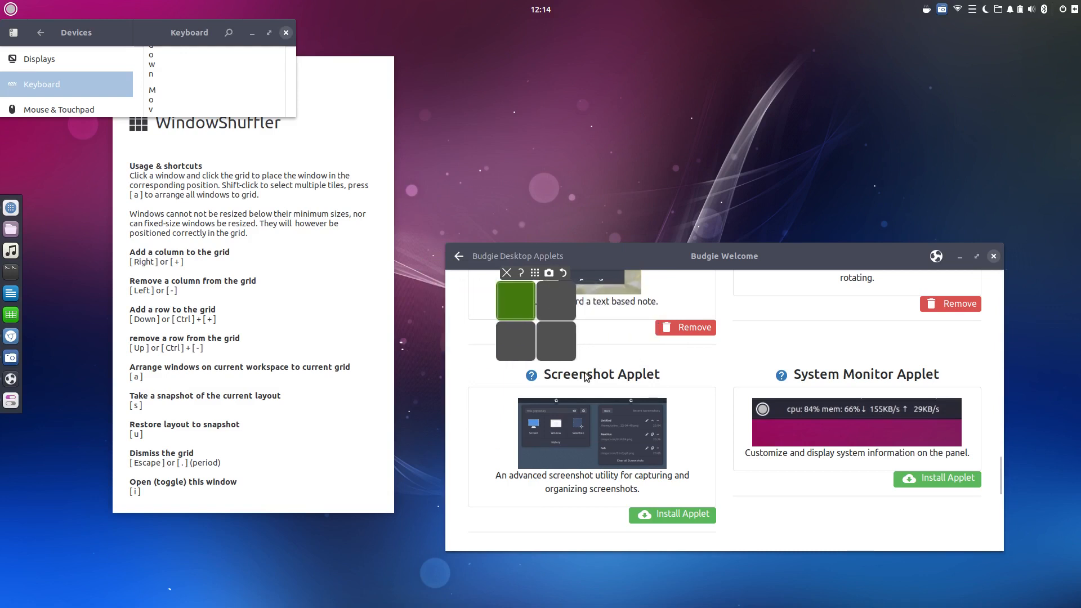
pyautogui.click(124, 27)
pyautogui.click(516, 299)
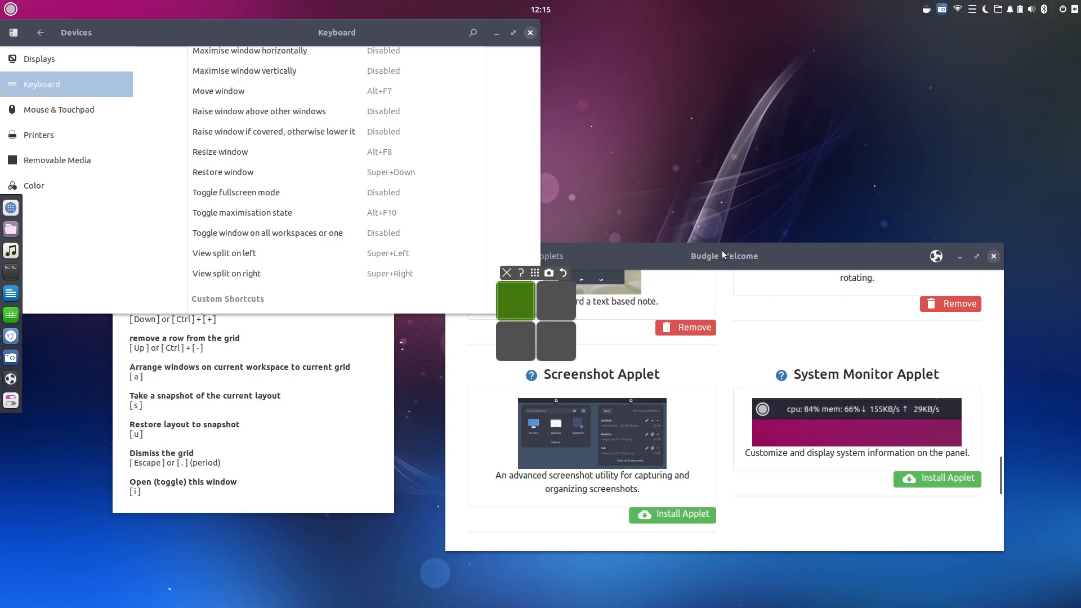
# Enlarge the Window Shuffler grid to three by three, and open a file manager window and a Tilix terminal.
pyautogui.press('Right')
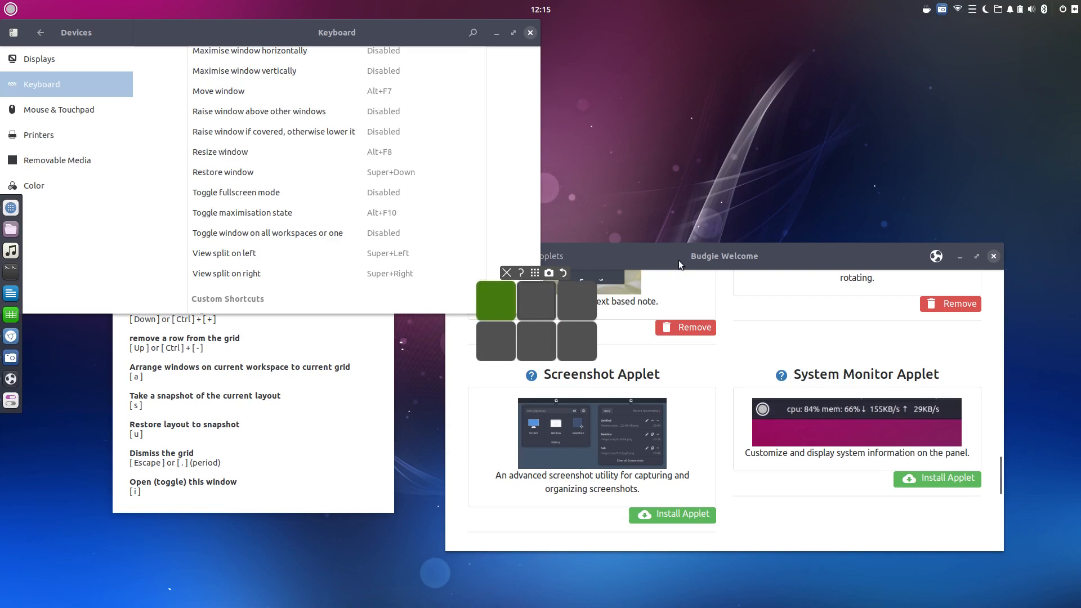
pyautogui.press('Down')
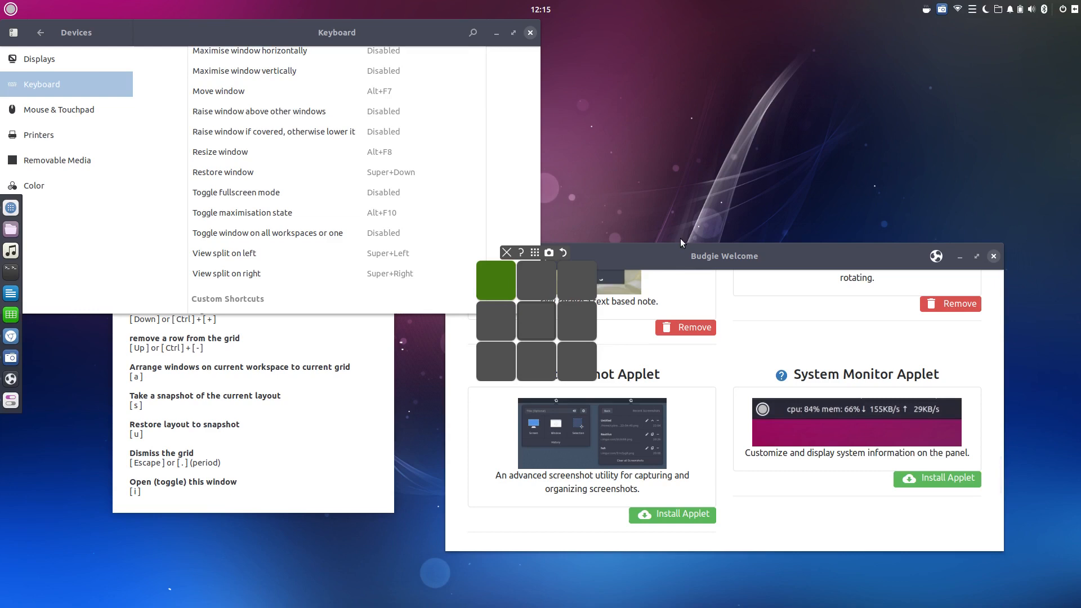
pyautogui.click(11, 230)
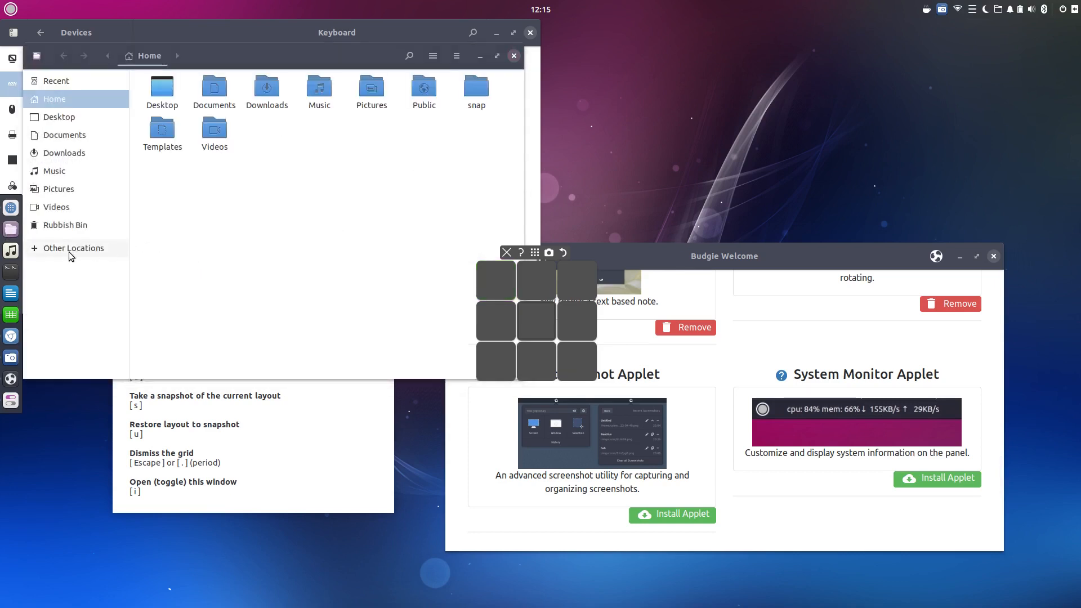
pyautogui.click(11, 272)
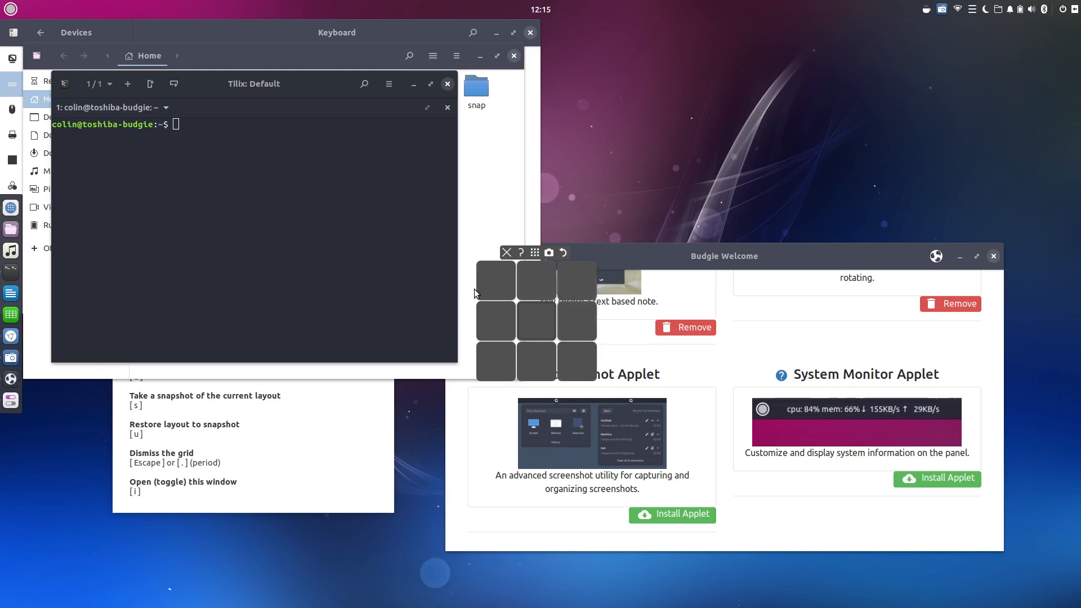
# Place the Tilix, file manager and Settings windows on the upper, middle and lower tiles of the grid's left column.
pyautogui.click(276, 82)
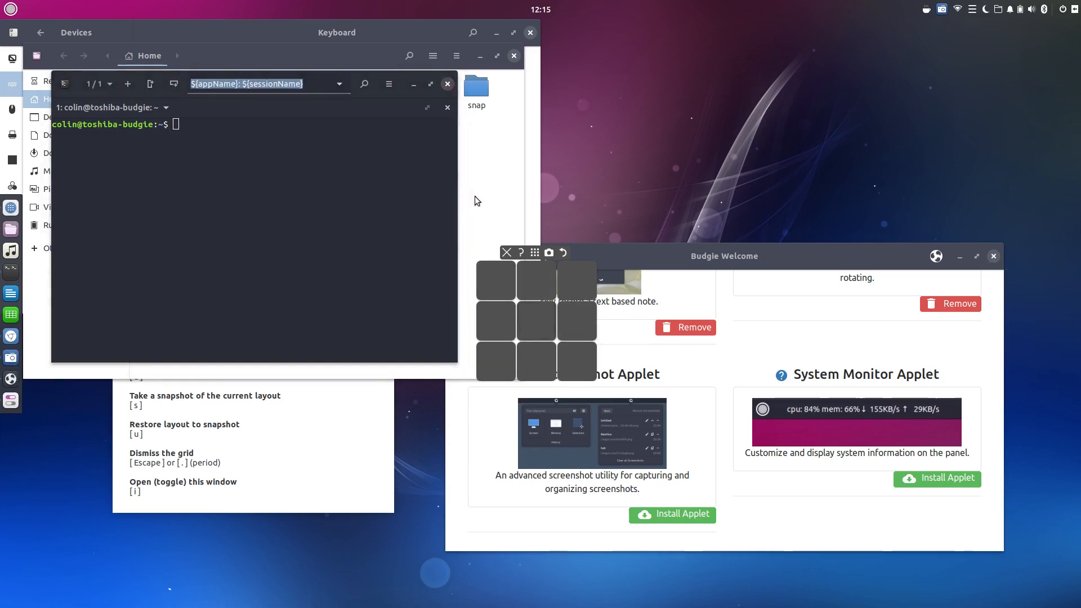
pyautogui.click(496, 277)
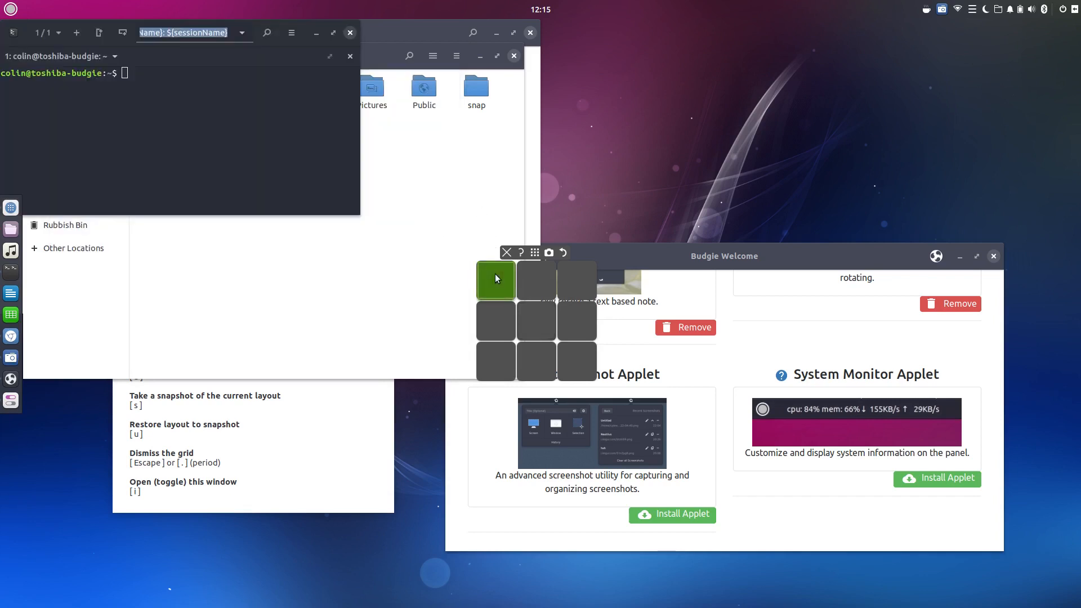
pyautogui.click(381, 49)
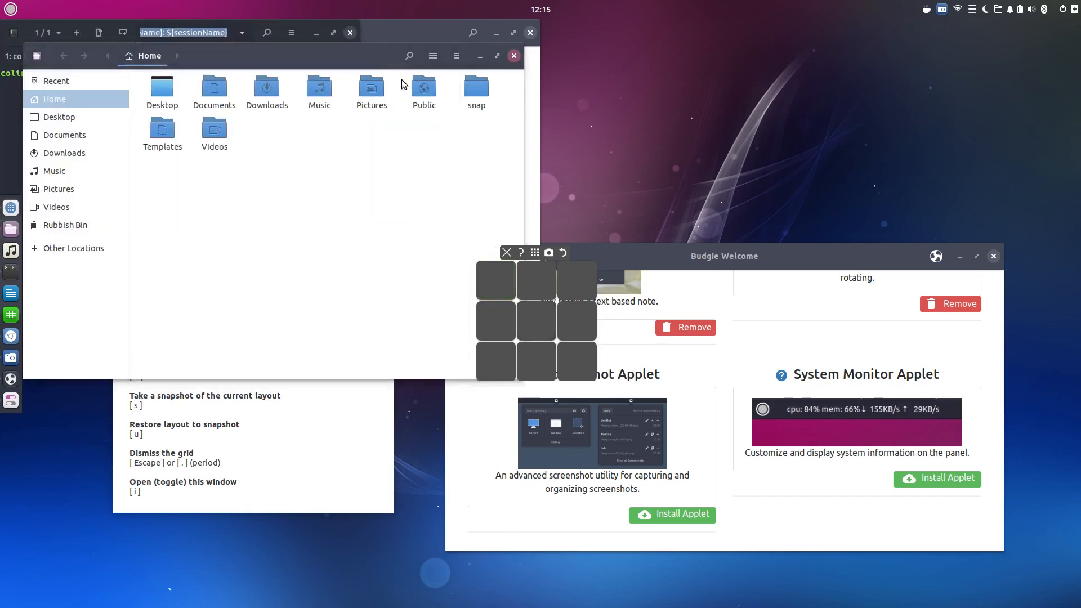
pyautogui.click(500, 326)
pyautogui.click(401, 34)
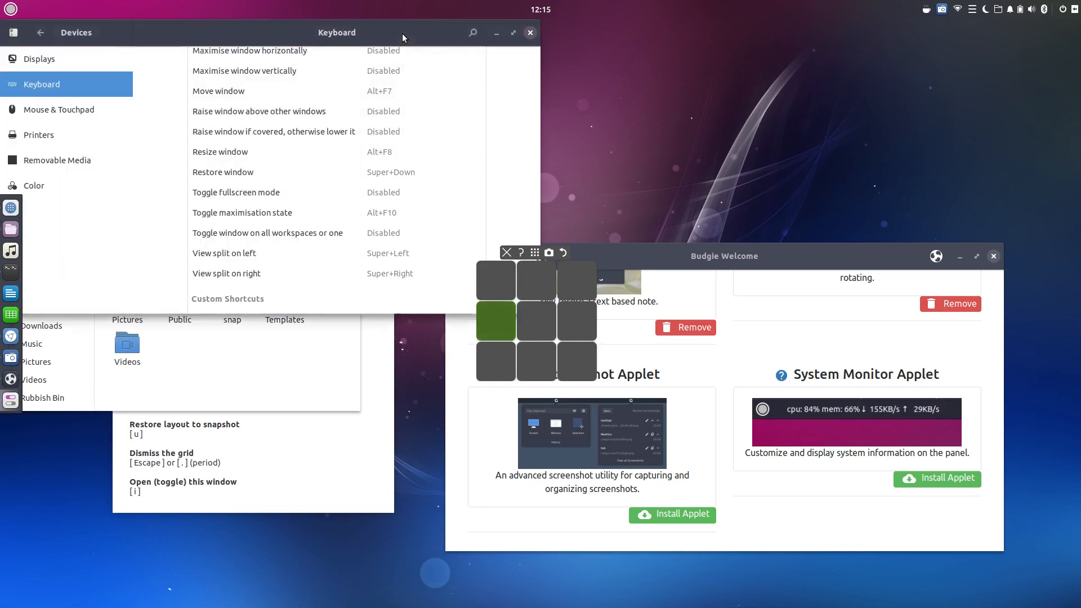
pyautogui.click(493, 367)
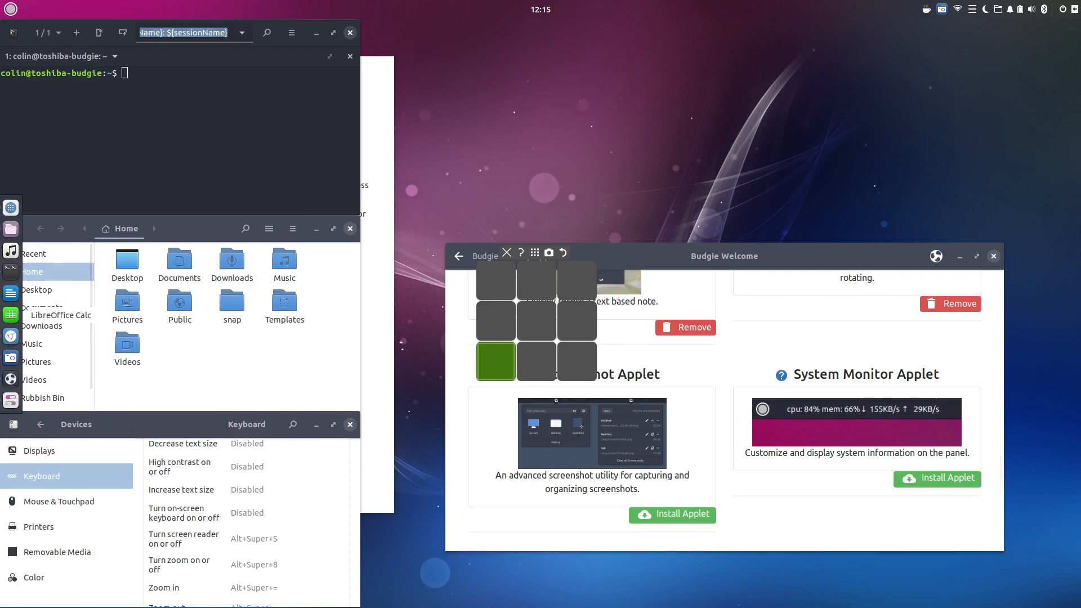
# Open LibreOffice Calc and place it on the top-middle tile of the grid, and put the Chromium window on the same tile.
pyautogui.click(10, 314)
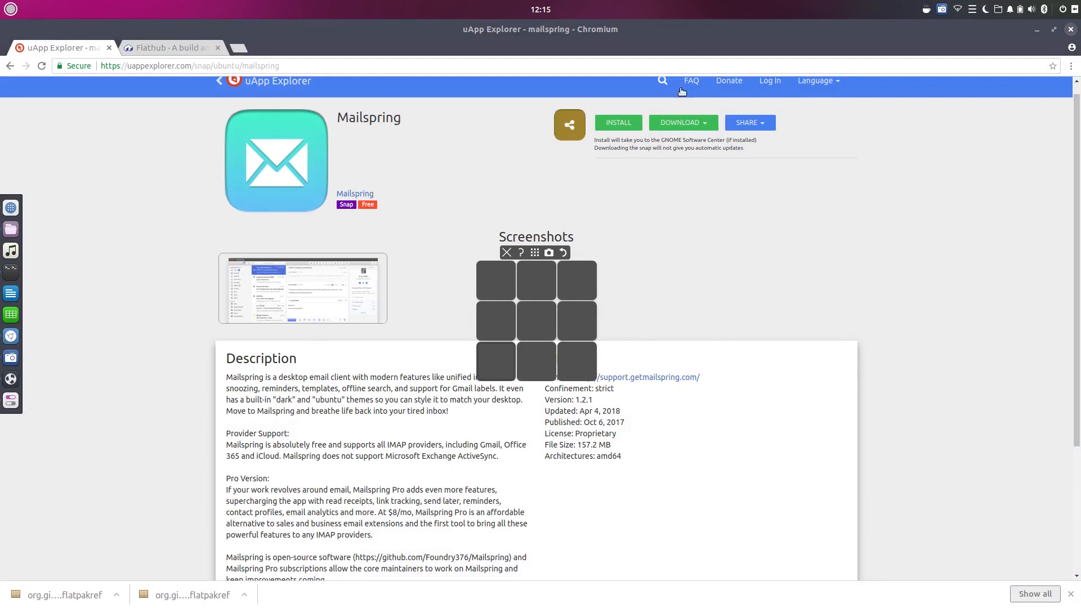
pyautogui.moveTo(668, 32); pyautogui.dragTo(357, 92)
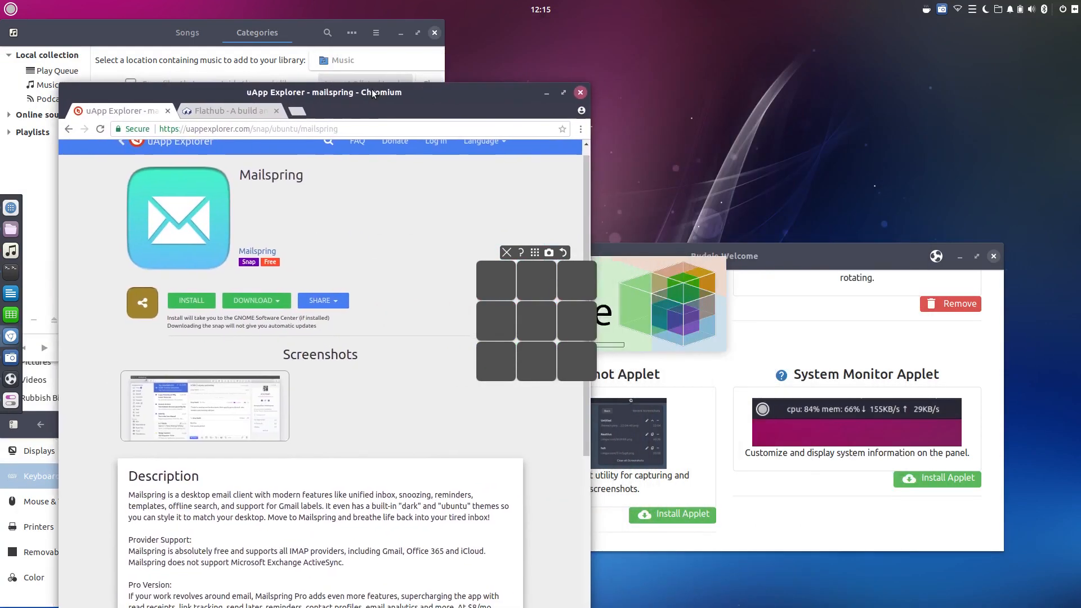
pyautogui.click(544, 292)
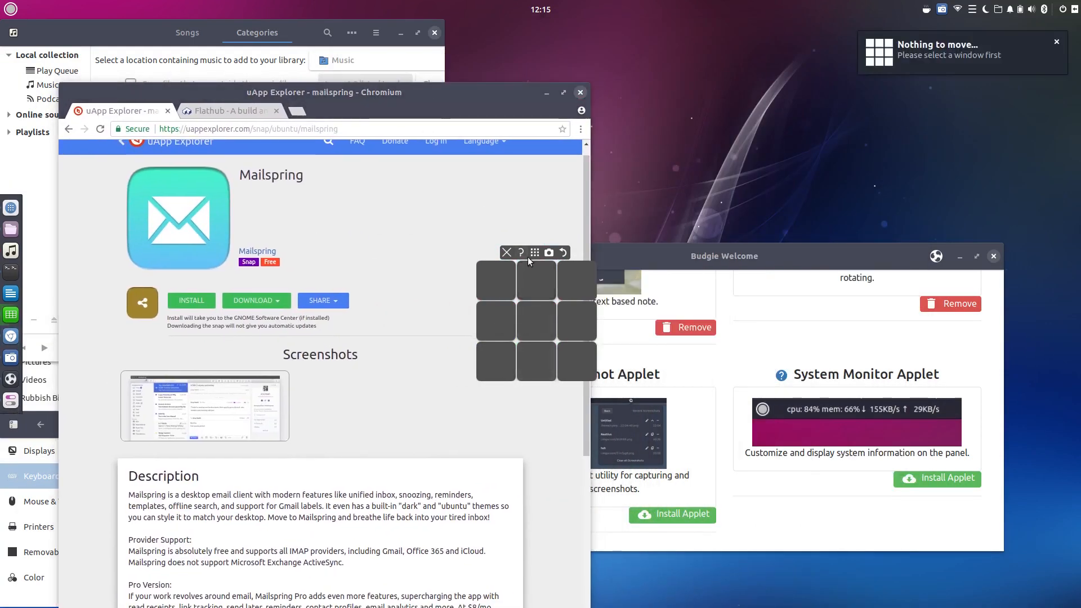
pyautogui.click(546, 292)
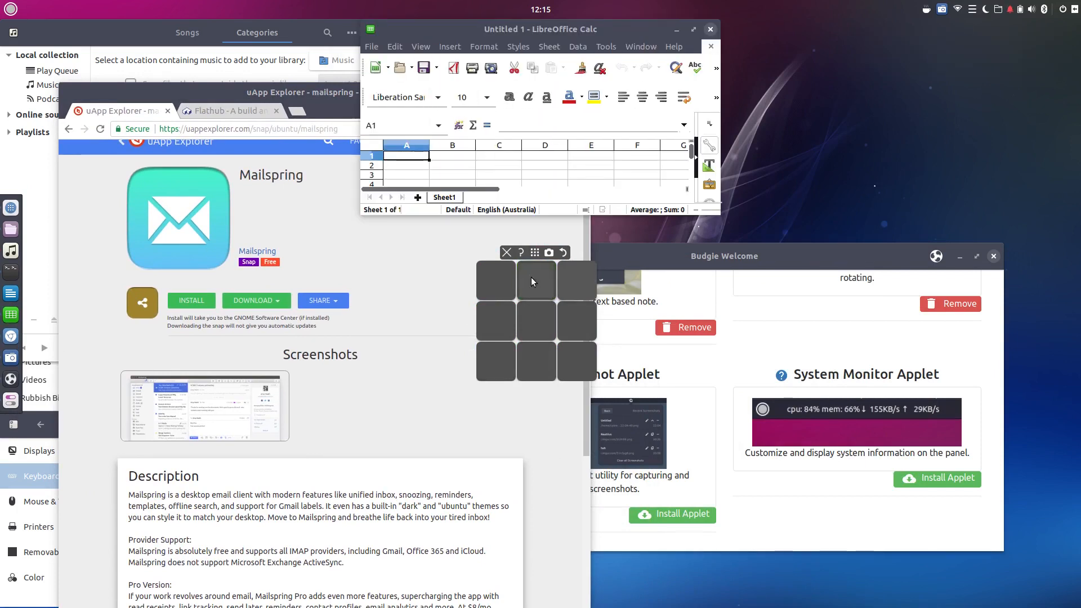
pyautogui.click(266, 88)
pyautogui.click(536, 282)
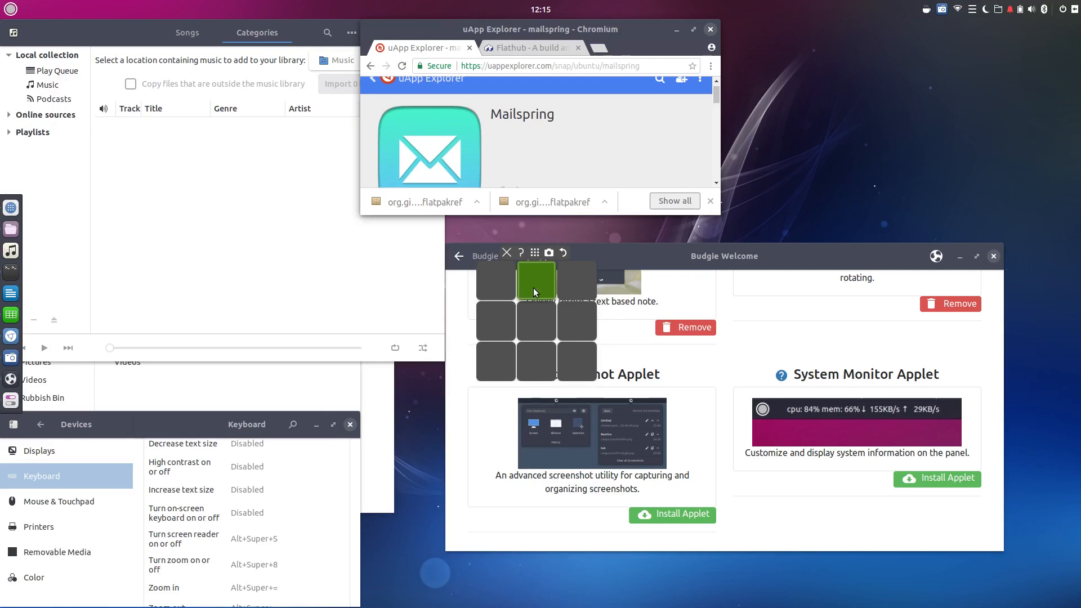
# Place the music player on the centre tile and the Budgie Welcome window on the bottom-middle tile of the grid.
pyautogui.click(220, 53)
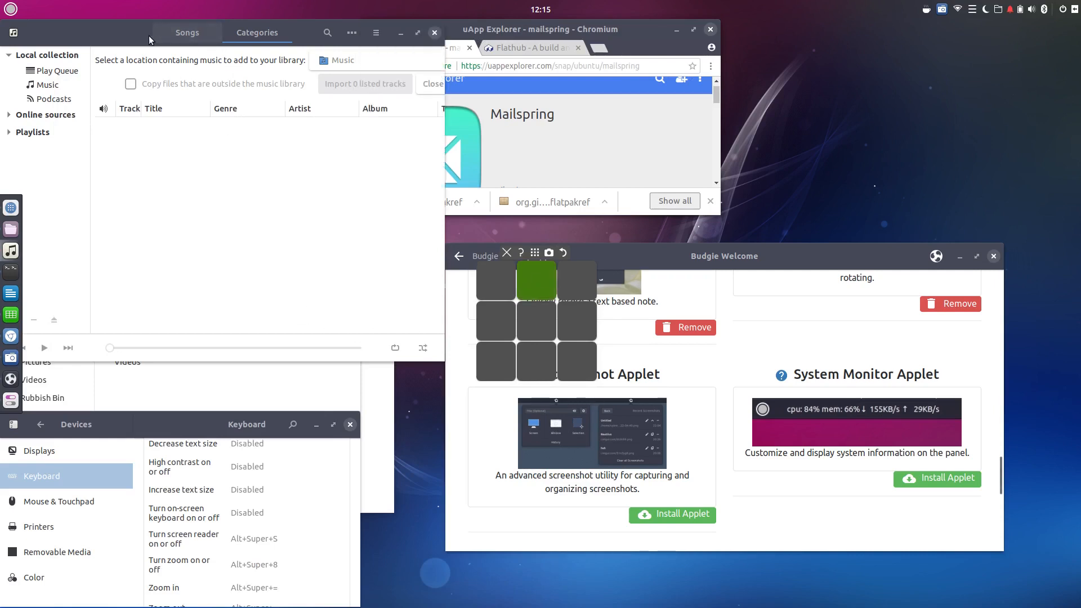
pyautogui.click(536, 321)
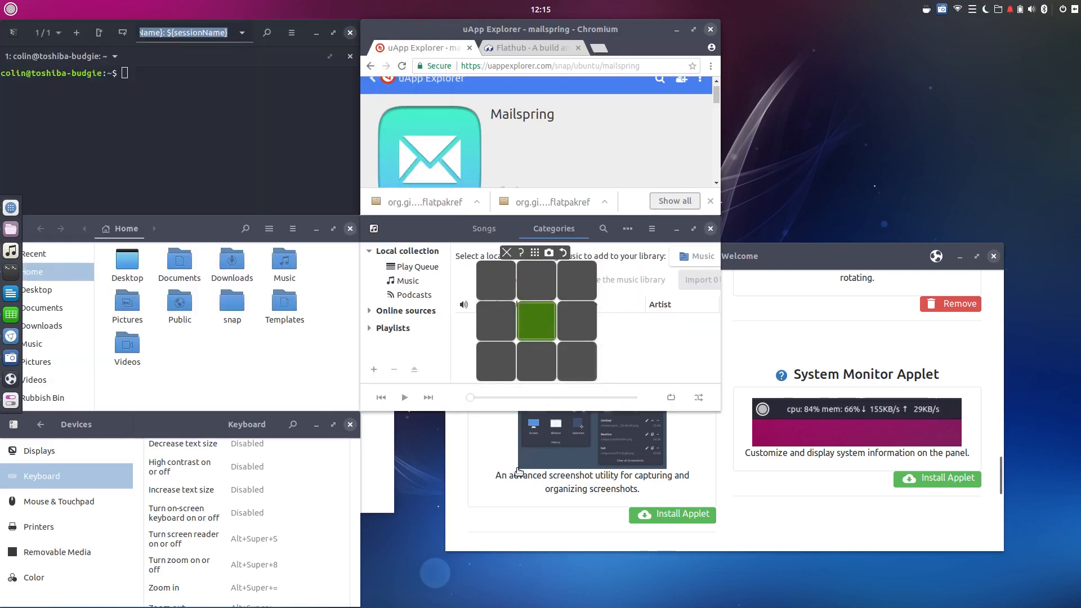
pyautogui.click(796, 256)
pyautogui.click(535, 367)
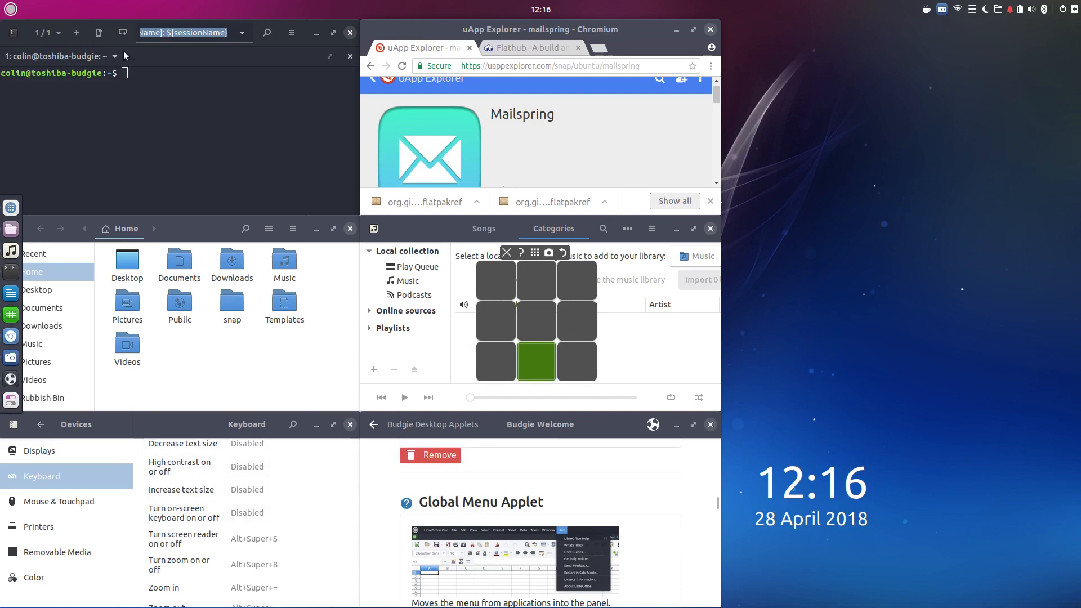
pyautogui.moveTo(307, 28)
pyautogui.mouseDown()
pyautogui.moveTo(669, 93)
pyautogui.moveTo(303, 22)
pyautogui.mouseUp()
pyautogui.click(843, 194)
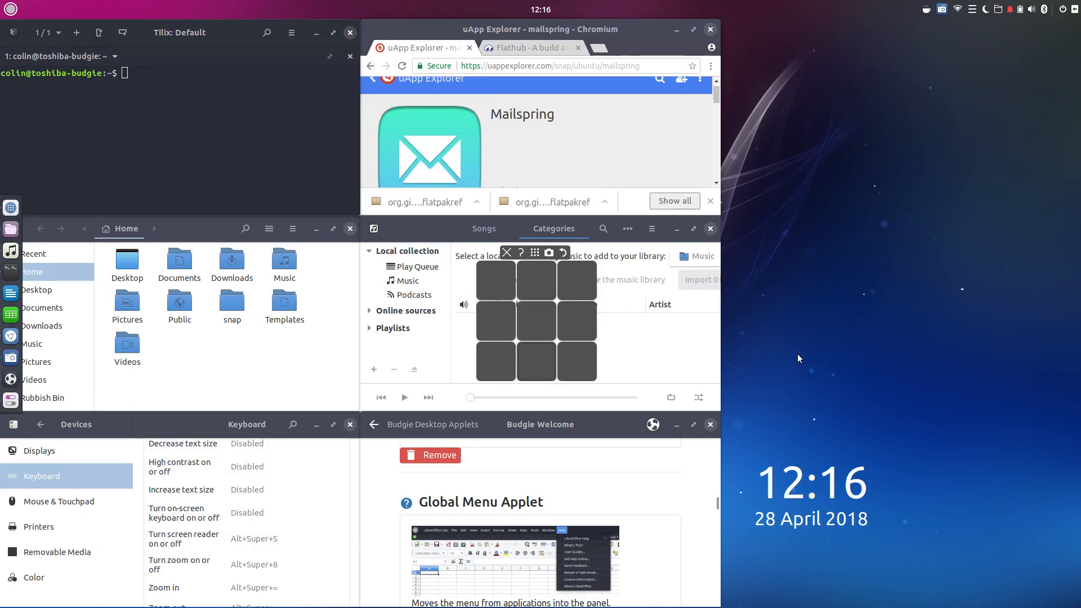
pyautogui.click(13, 379)
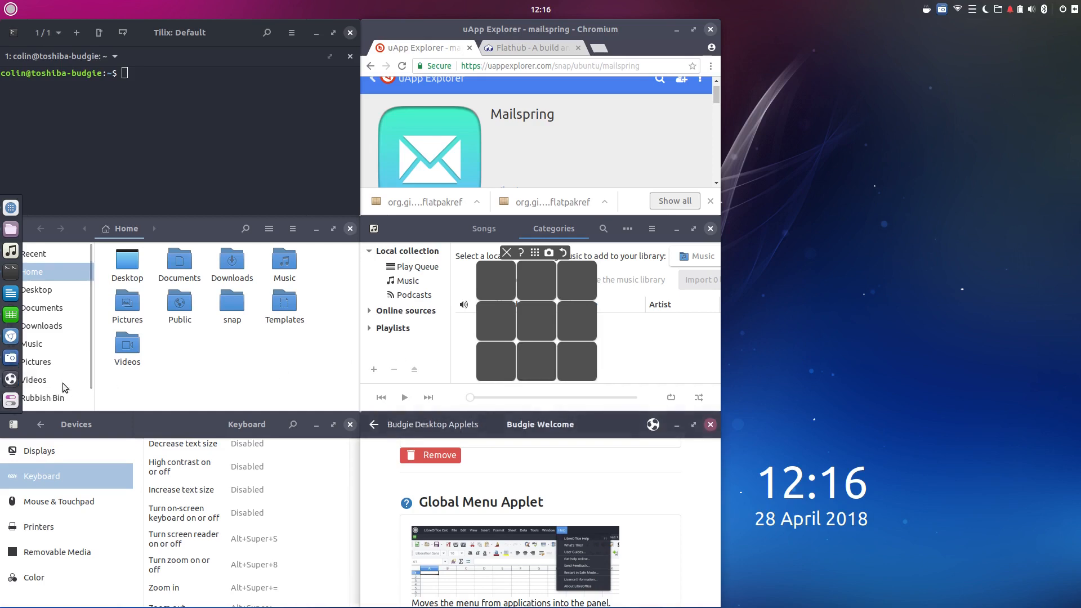
pyautogui.click(12, 400)
pyautogui.click(13, 424)
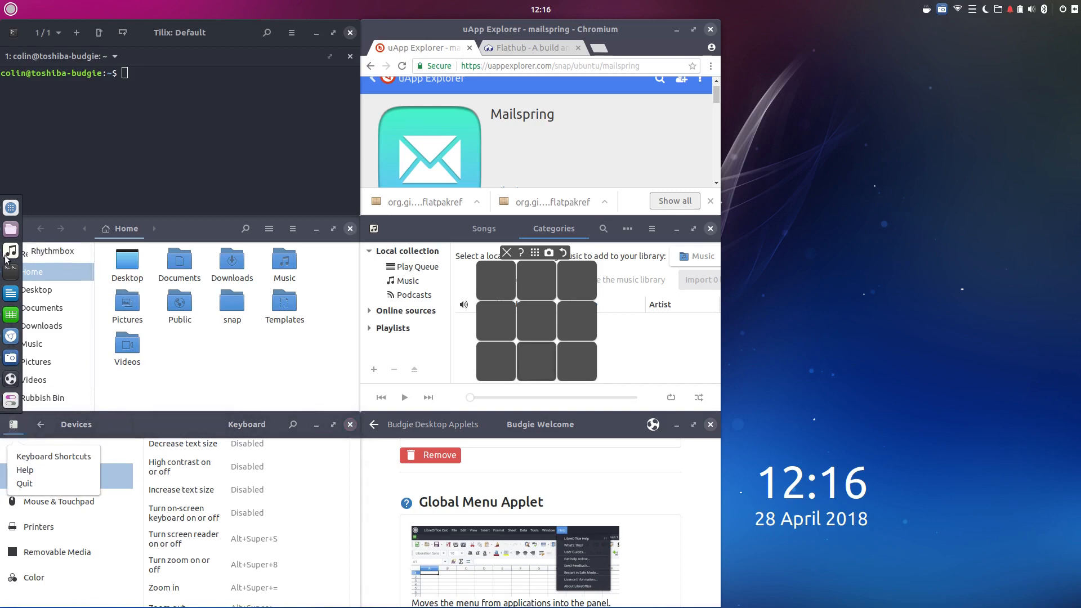
# Open a new LibreOffice Writer document and place its window on the upper-right tile of the grid.
pyautogui.click(10, 294)
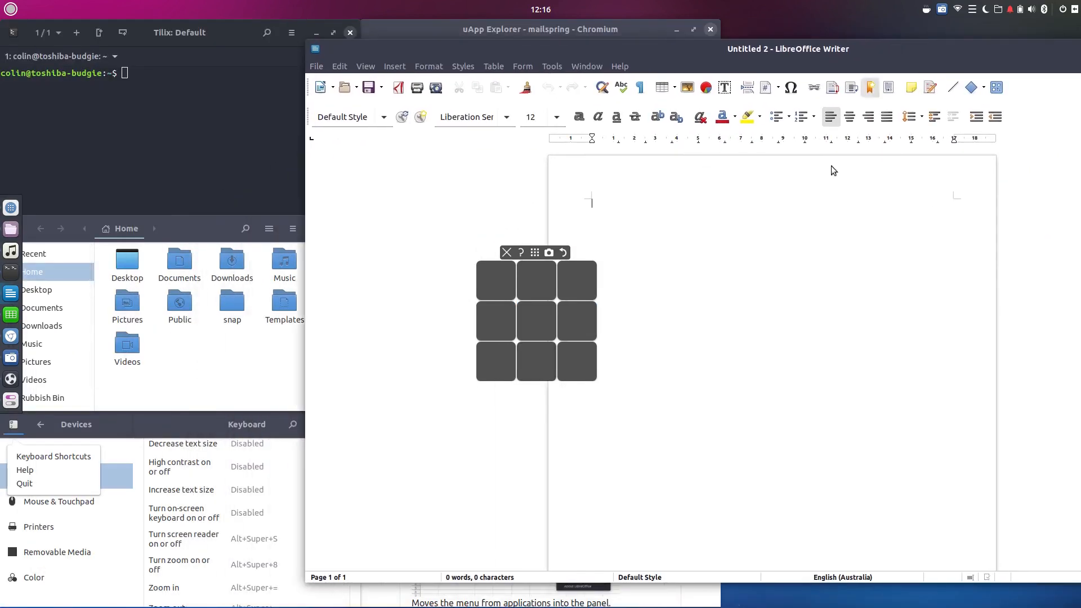
pyautogui.click(582, 280)
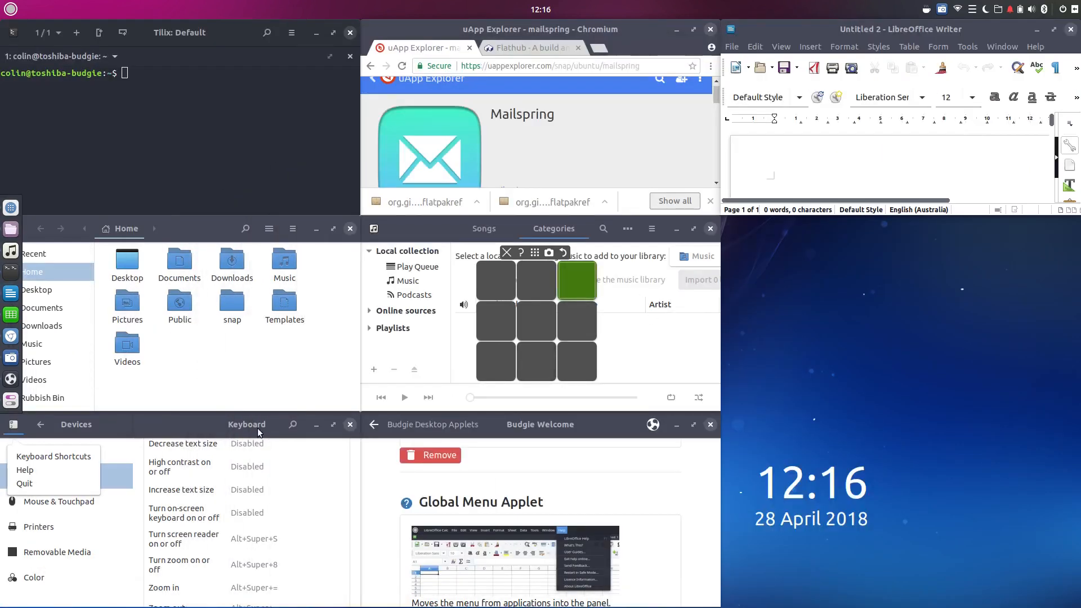
# Try placing the SimpleScreenRecorder window on the middle-right tile of the grid, and minimise it.
pyautogui.click(9, 11)
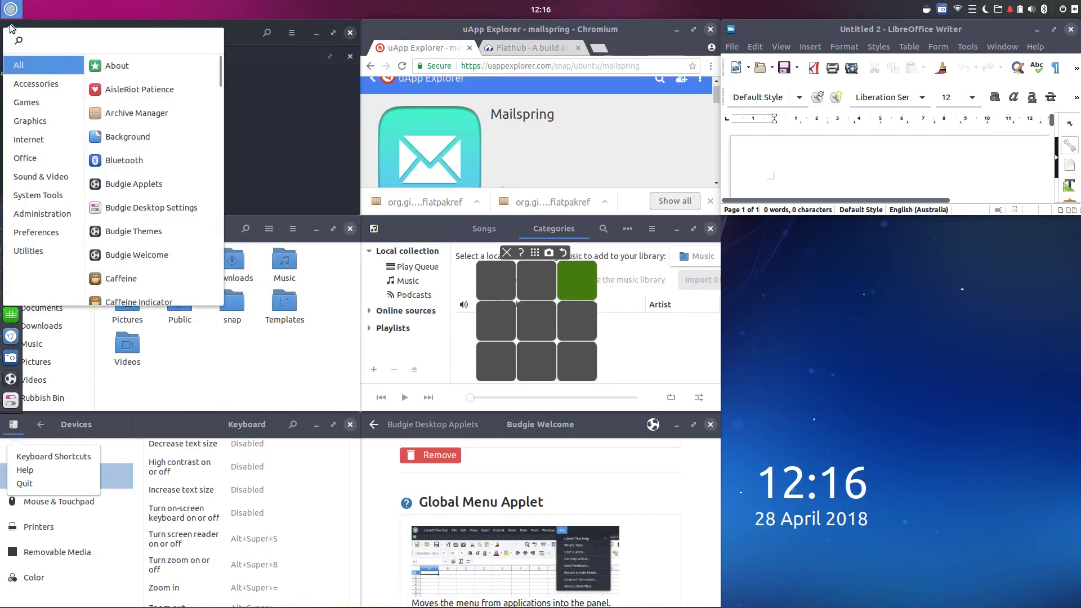
pyautogui.click(11, 9)
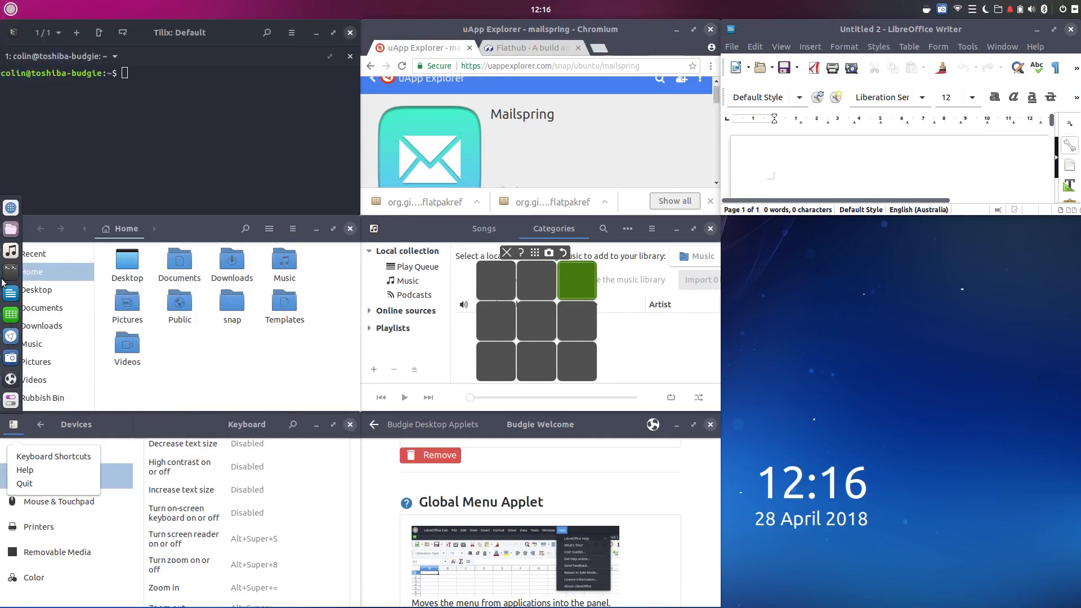
pyautogui.click(13, 361)
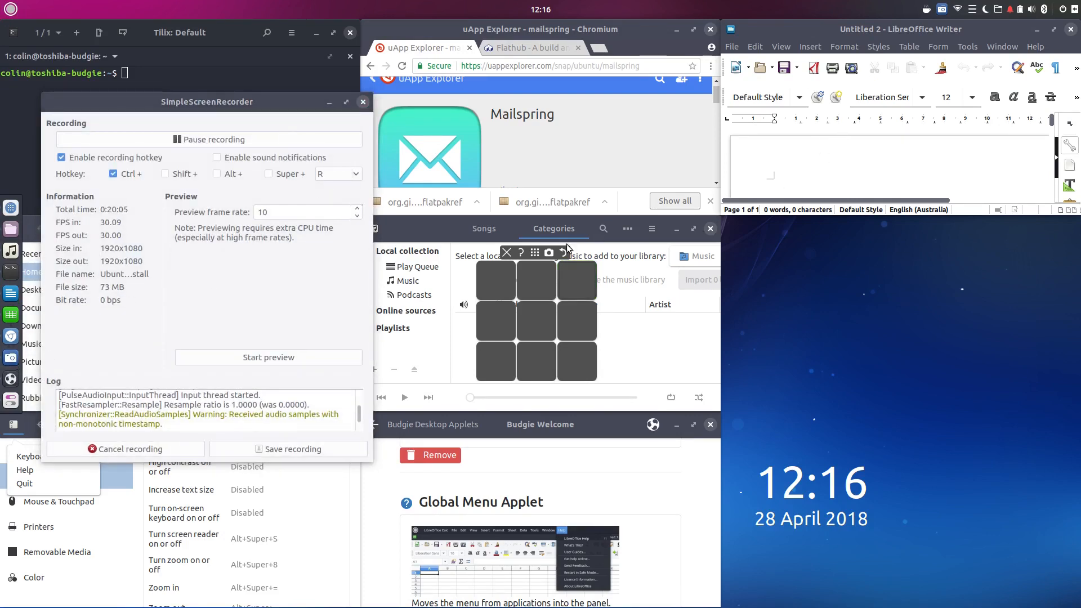
pyautogui.click(573, 326)
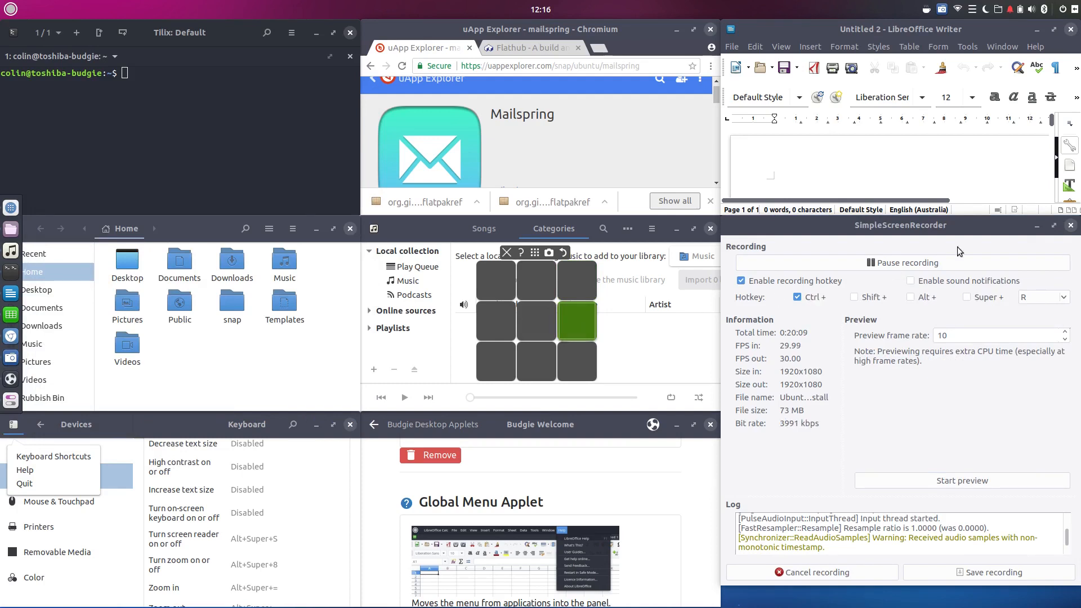
pyautogui.click(1038, 227)
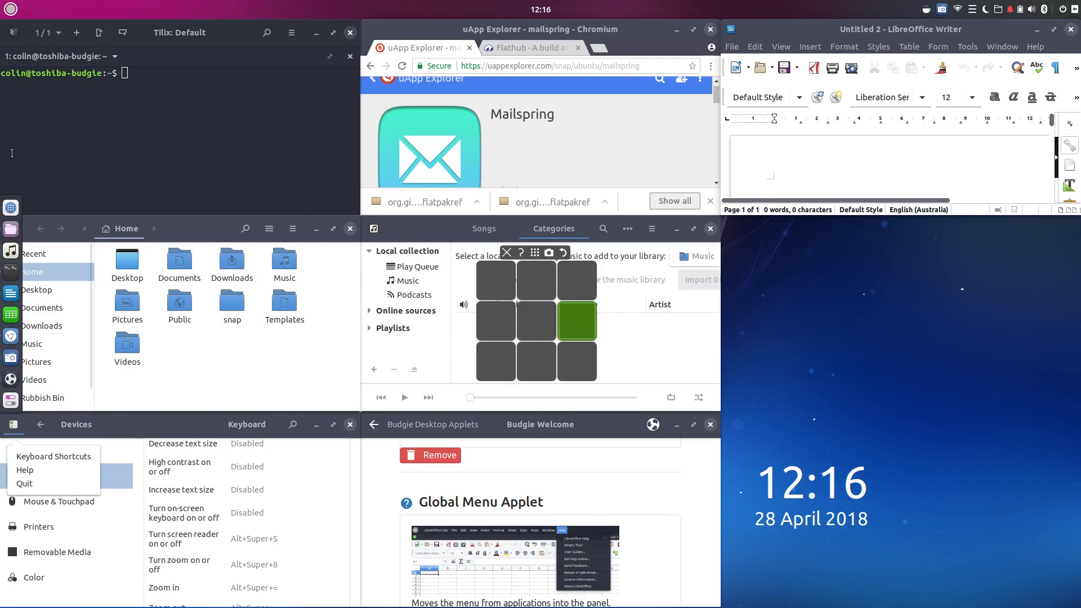
pyautogui.click(10, 9)
pyautogui.scroll(-6, 153, 178)
pyautogui.scroll(-5, 155, 178)
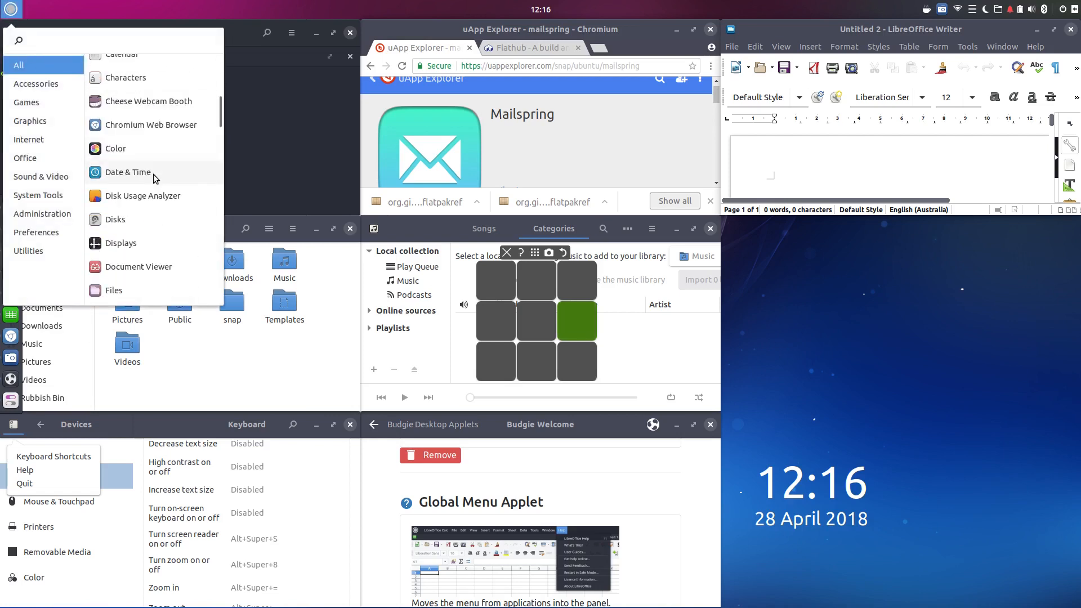
pyautogui.scroll(-1, 162, 236)
pyautogui.scroll(-4, 162, 235)
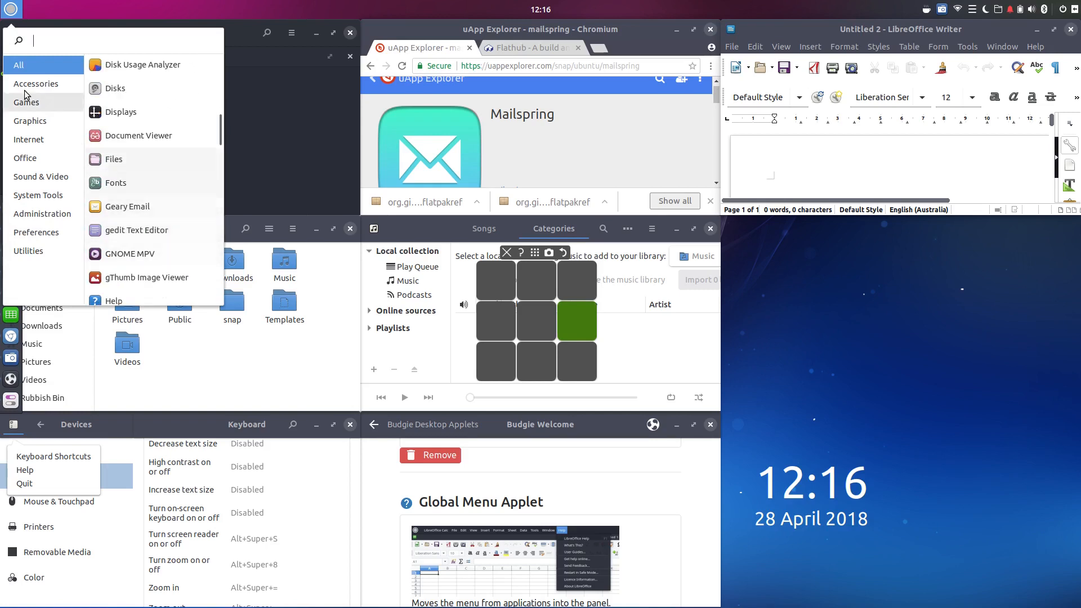
pyautogui.click(8, 10)
# Open two more file manager windows and go to the Documents folder in one of them.
pyautogui.rightClick(10, 235)
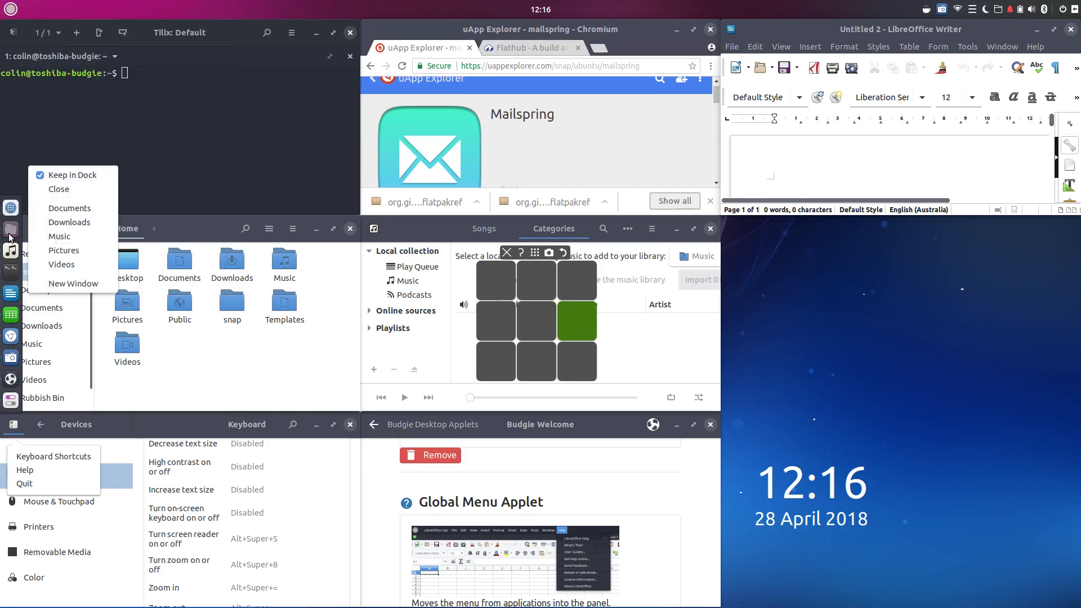
pyautogui.click(57, 283)
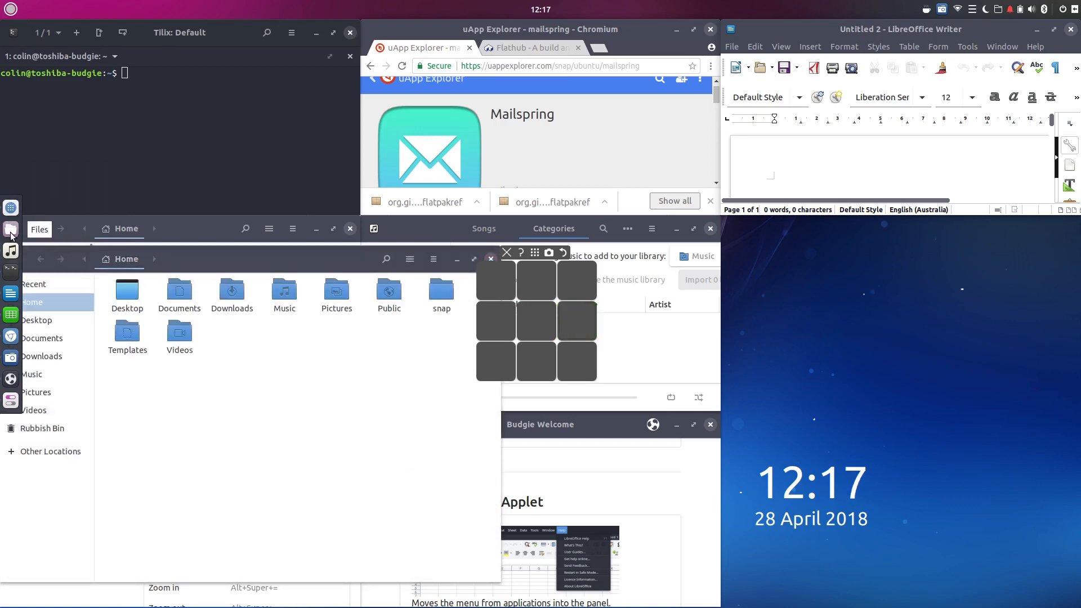
pyautogui.rightClick(10, 236)
pyautogui.click(63, 270)
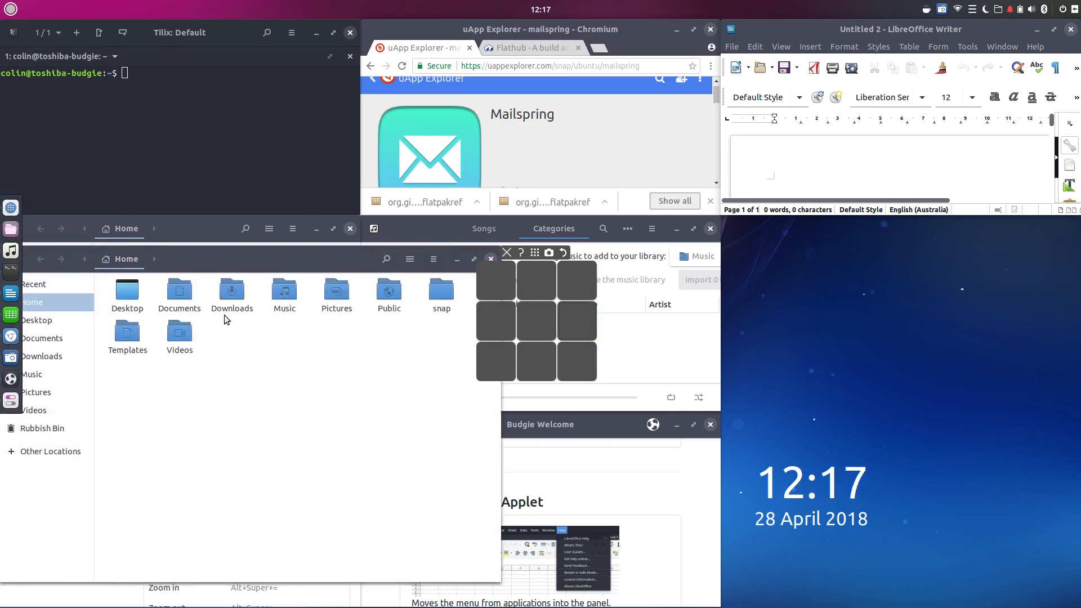
pyautogui.doubleClick(180, 292)
# Open the Videos folder in the tiled file manager, and place it on the middle-right tile and the Documents window on the bottom-right tile.
pyautogui.click(195, 248)
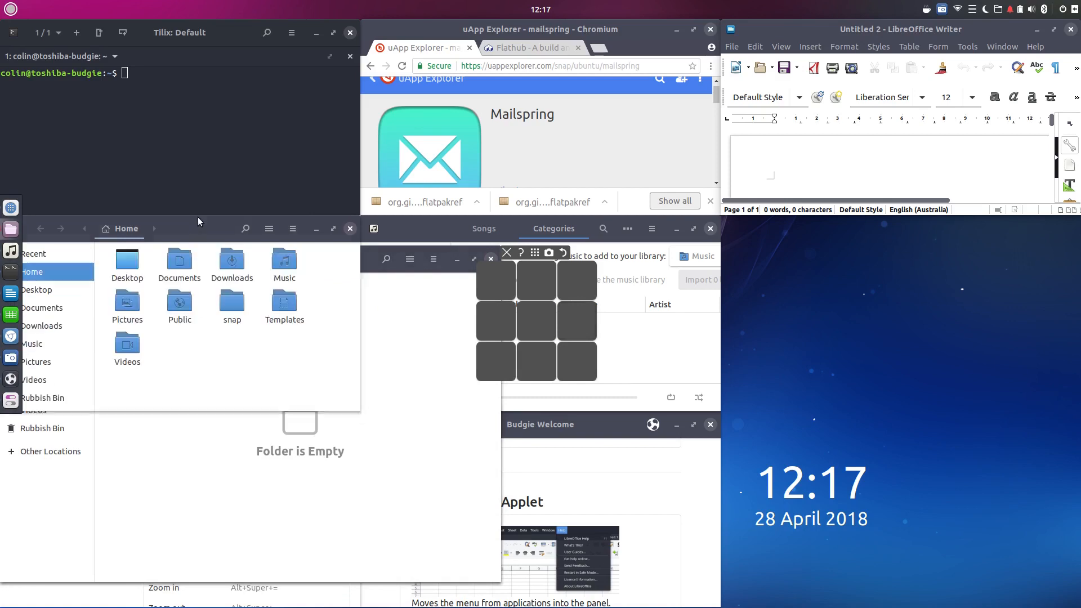
pyautogui.click(125, 348)
pyautogui.doubleClick(125, 348)
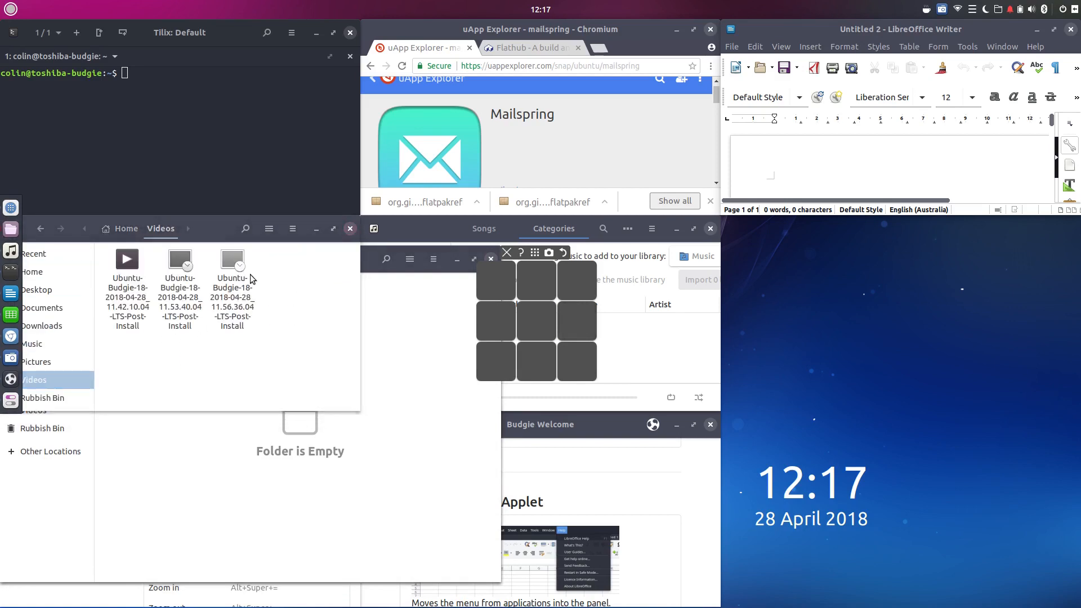
pyautogui.click(581, 329)
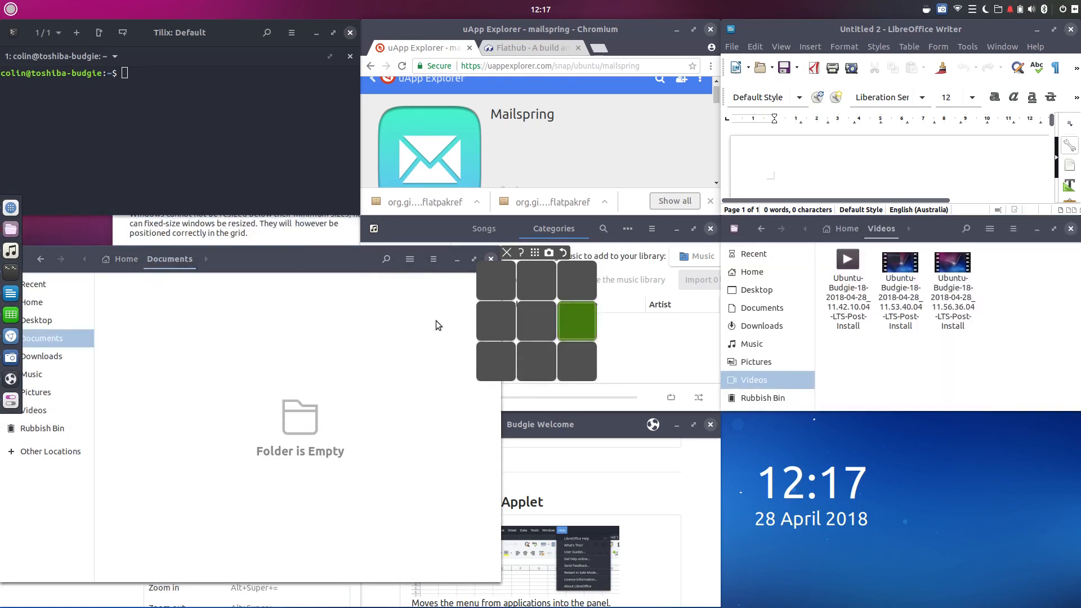
pyautogui.click(576, 357)
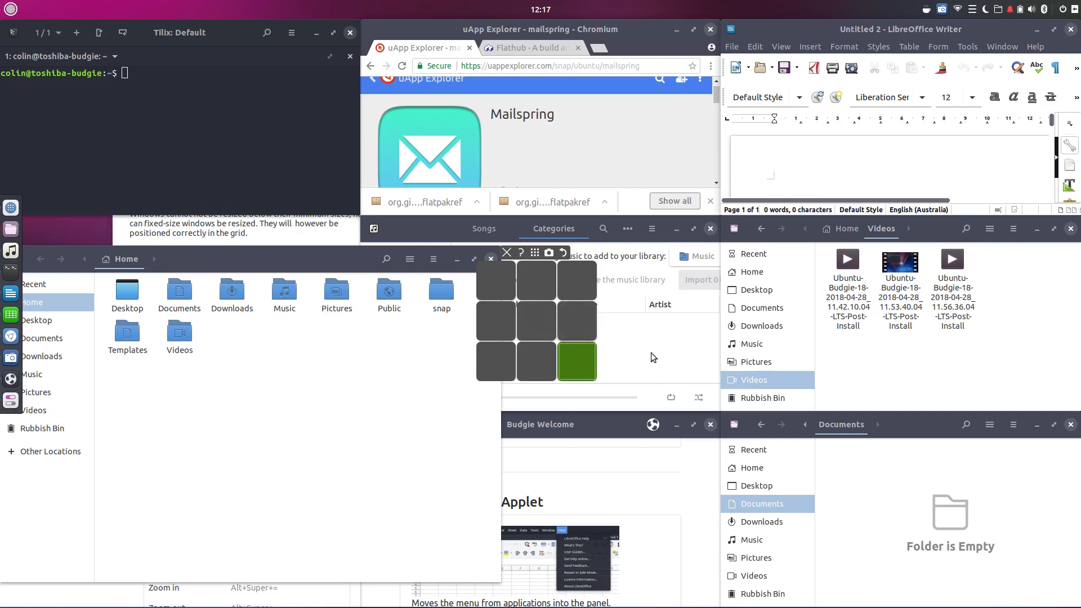
# Dismiss and reopen the Window Shuffler grid, and take a snapshot of the current window layout.
pyautogui.press('Escape')
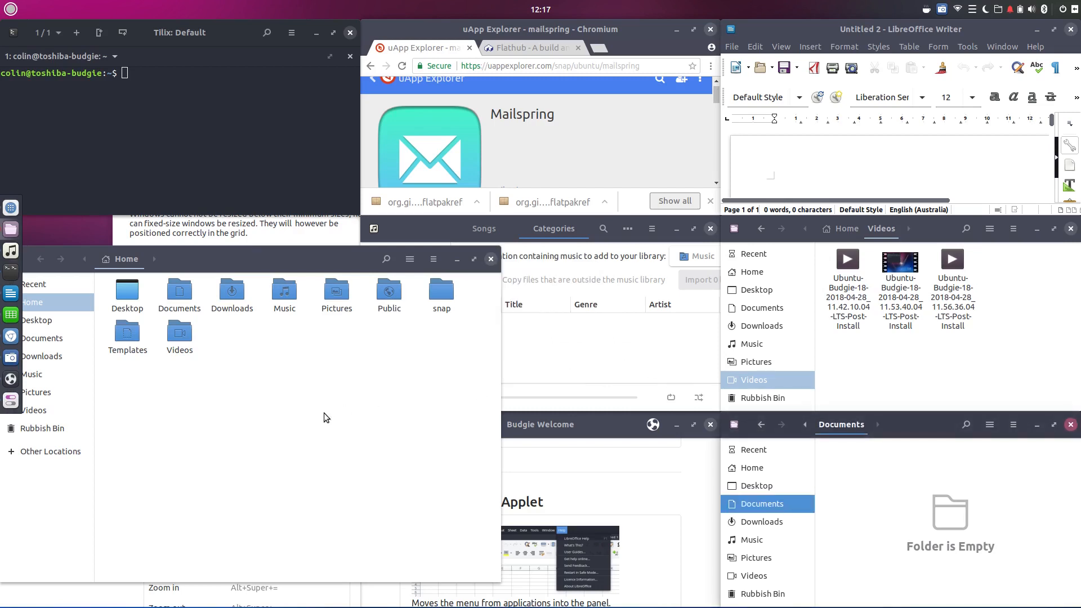
pyautogui.press('super+Return')
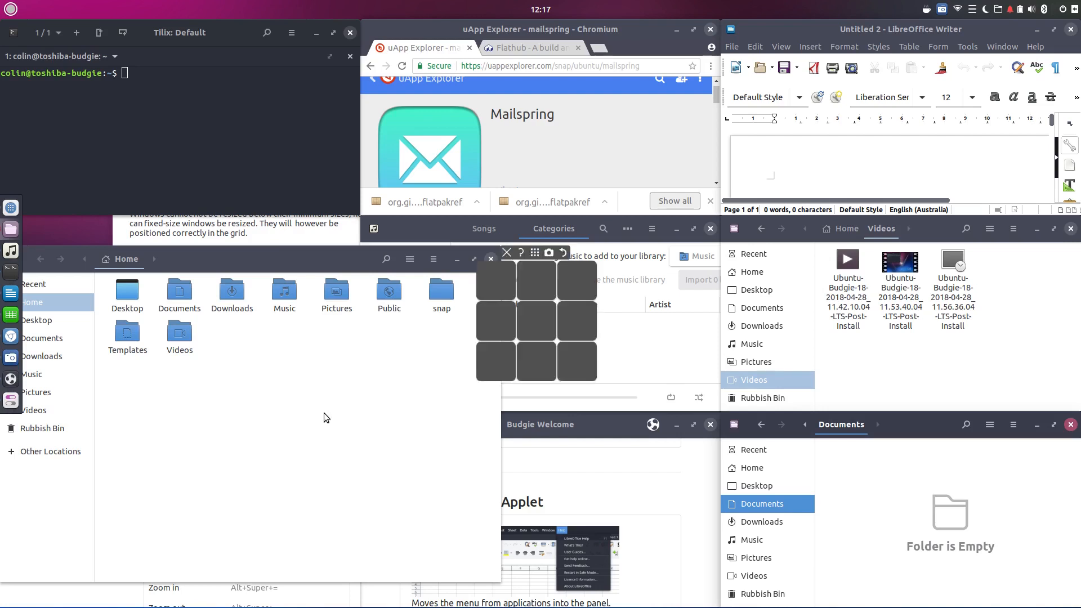
pyautogui.click(546, 253)
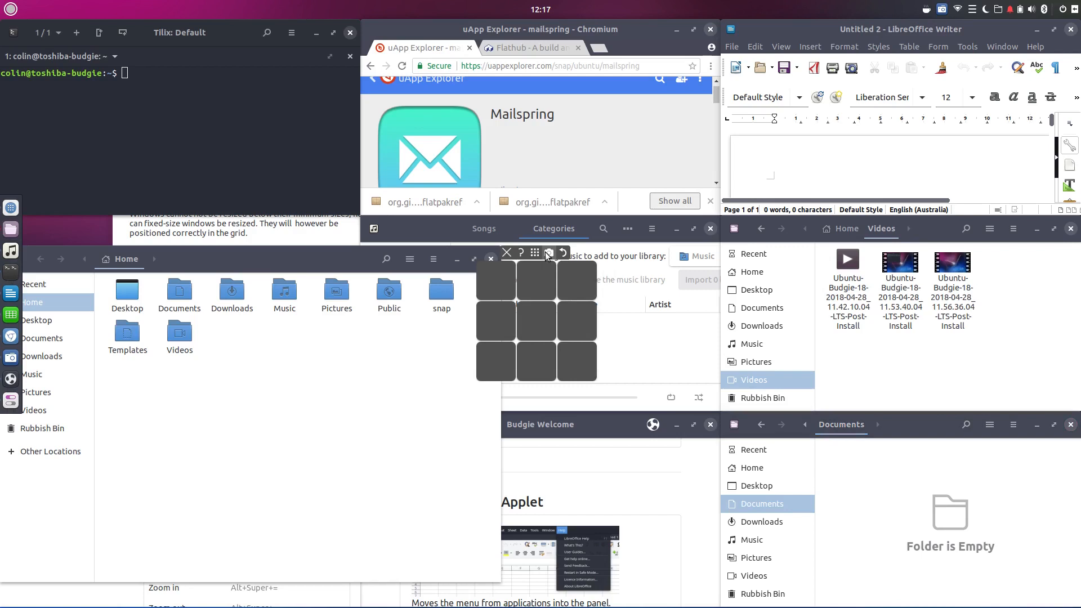
# Dismiss the grid, then bring the Window Shuffler usage window to the front and reopen the grid.
pyautogui.click(507, 253)
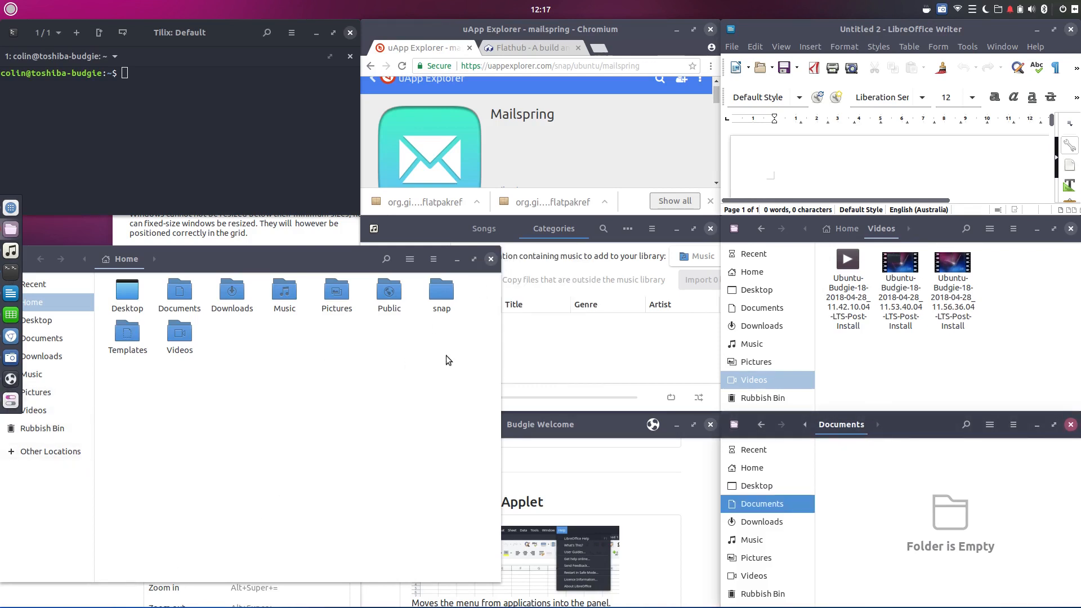
pyautogui.click(290, 231)
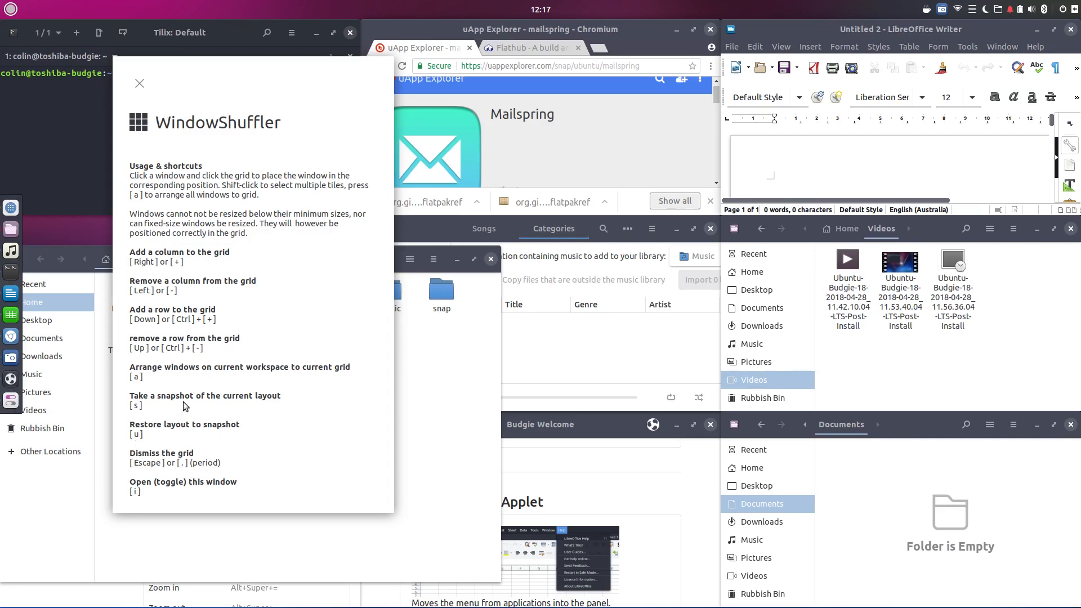
pyautogui.hotkey('ctrl', 'alt', 'w')
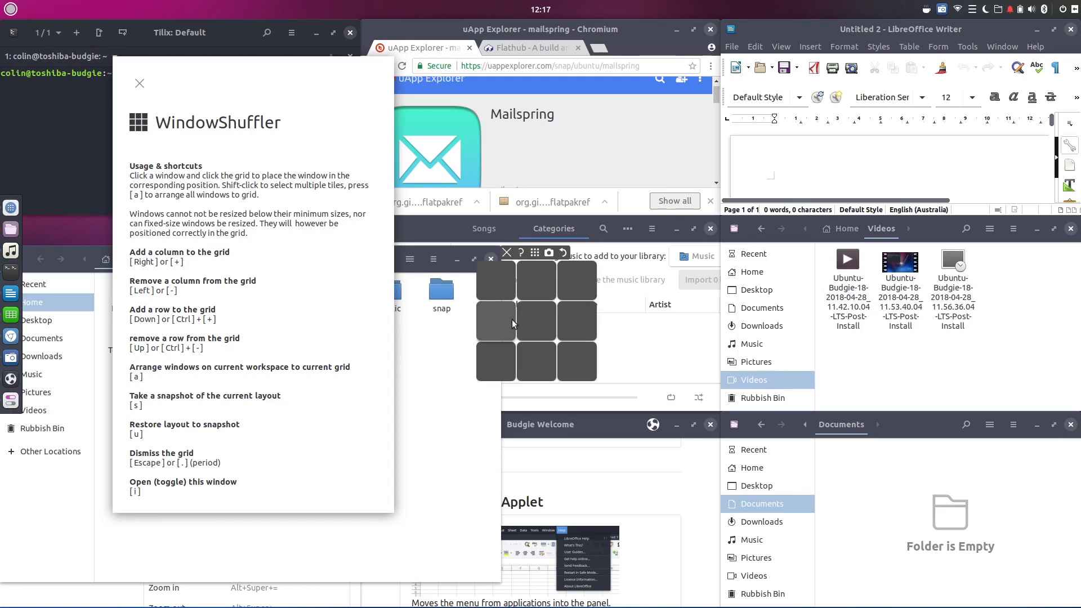
# Scatter the Tilix, Writer, Chromium and Home file manager windows out of their tiles, and restore the layout from the snapshot.
pyautogui.moveTo(215, 32); pyautogui.dragTo(757, 278)
pyautogui.moveTo(784, 40); pyautogui.dragTo(387, 496)
pyautogui.moveTo(649, 29); pyautogui.dragTo(893, 374)
pyautogui.moveTo(79, 256); pyautogui.dragTo(112, 7)
pyautogui.moveTo(728, 32); pyautogui.dragTo(339, 111)
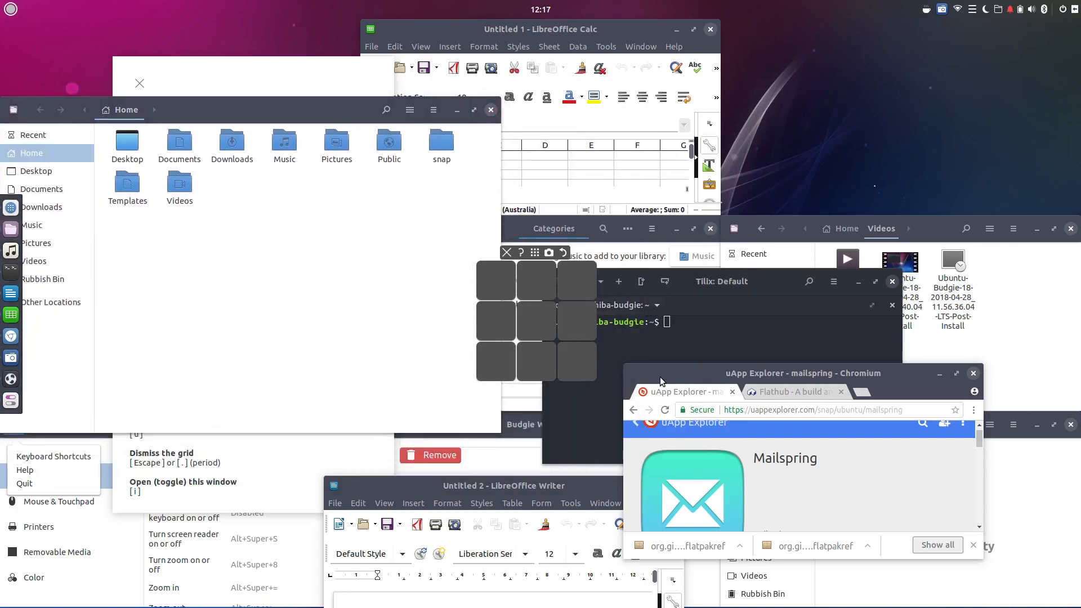
pyautogui.press('u')
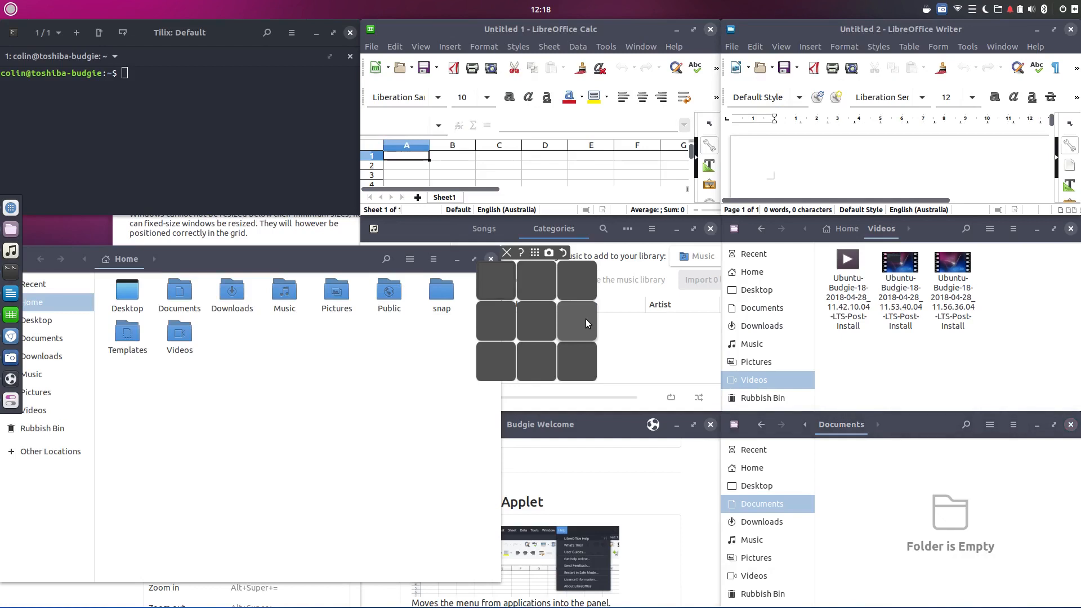
# Show the Window Shuffler usage window, and alternate between arranging all windows to the three-by-three grid and restoring the snapshot, ending with them arranged.
pyautogui.press('i')
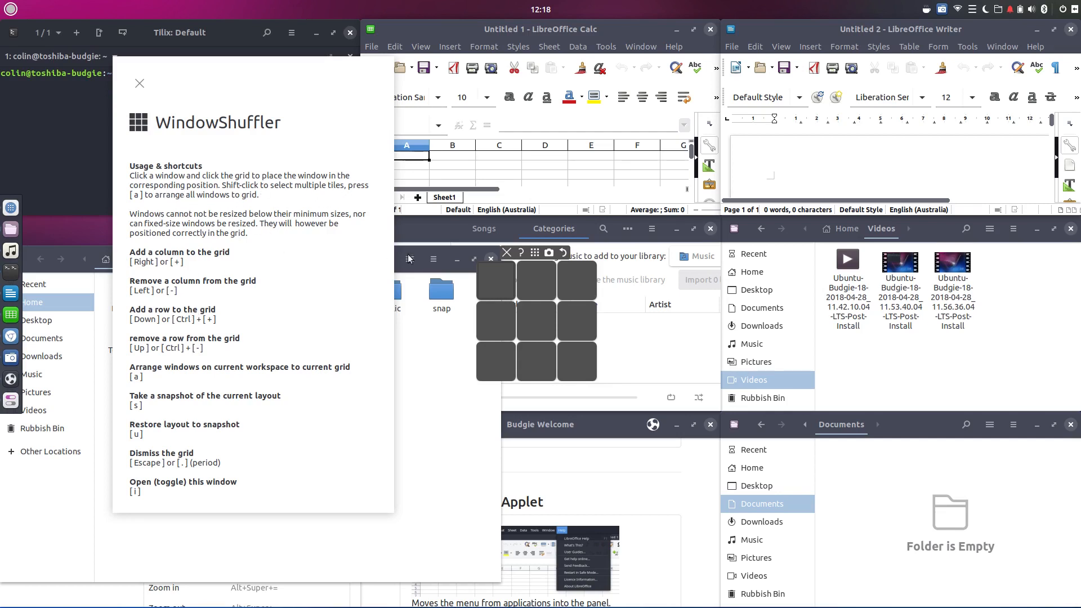
pyautogui.press('a')
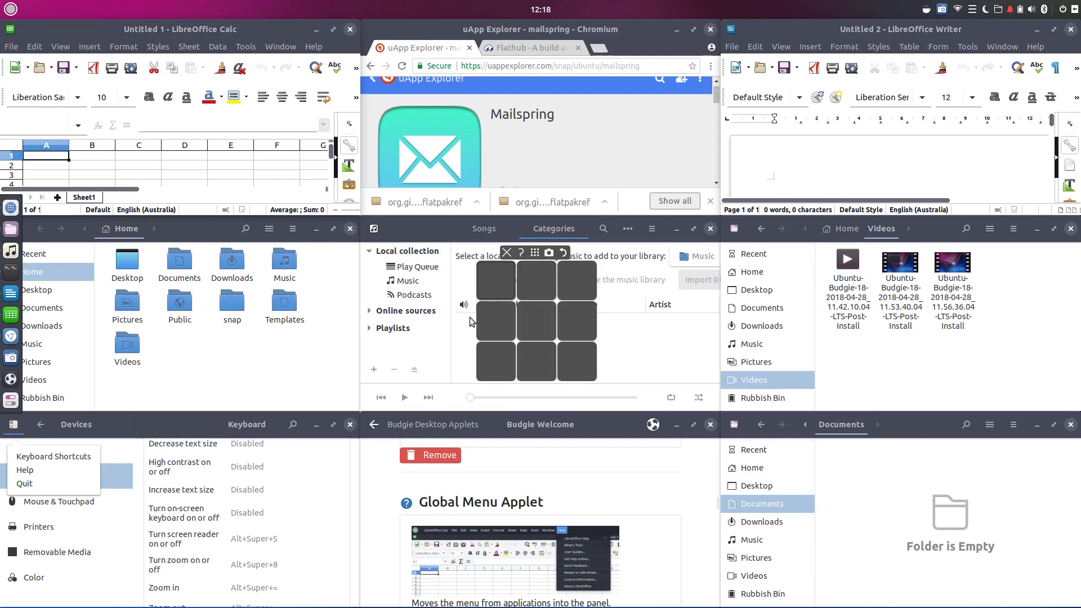
pyautogui.hotkey('ctrl', 'alt', 'r')
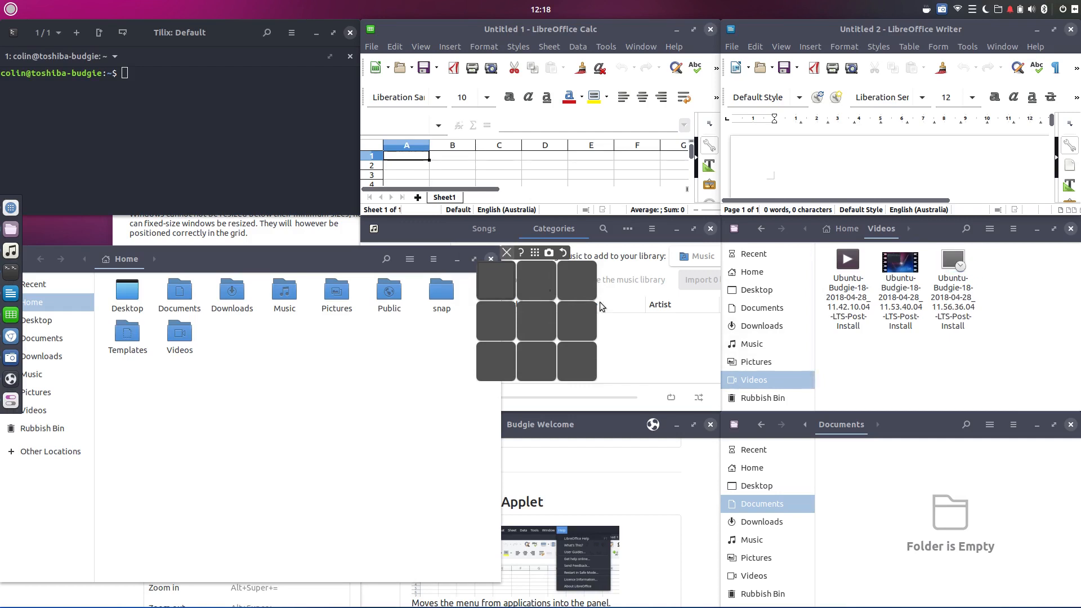
pyautogui.hotkey('ctrl', 'alt', 'a')
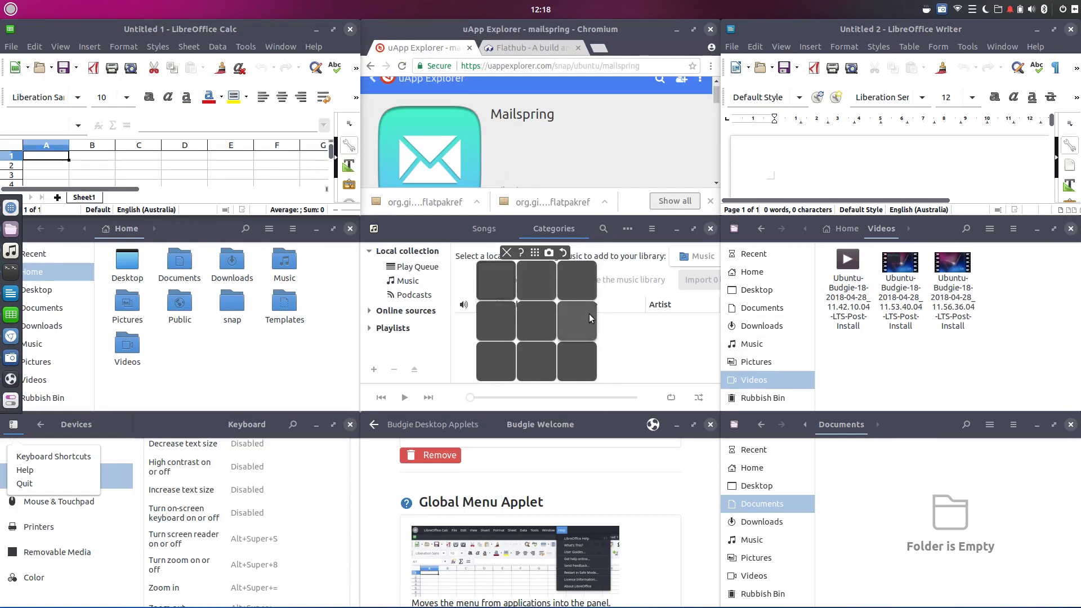
# Enlarge the grid to four columns by four rows and rearrange all windows on it.
pyautogui.press('Right')
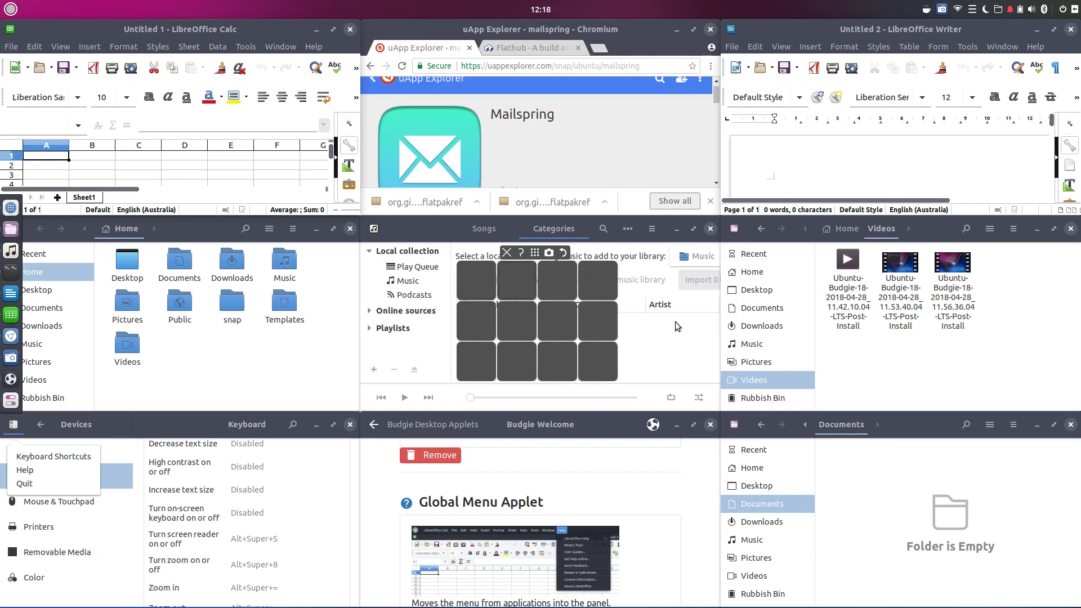
pyautogui.press('Down')
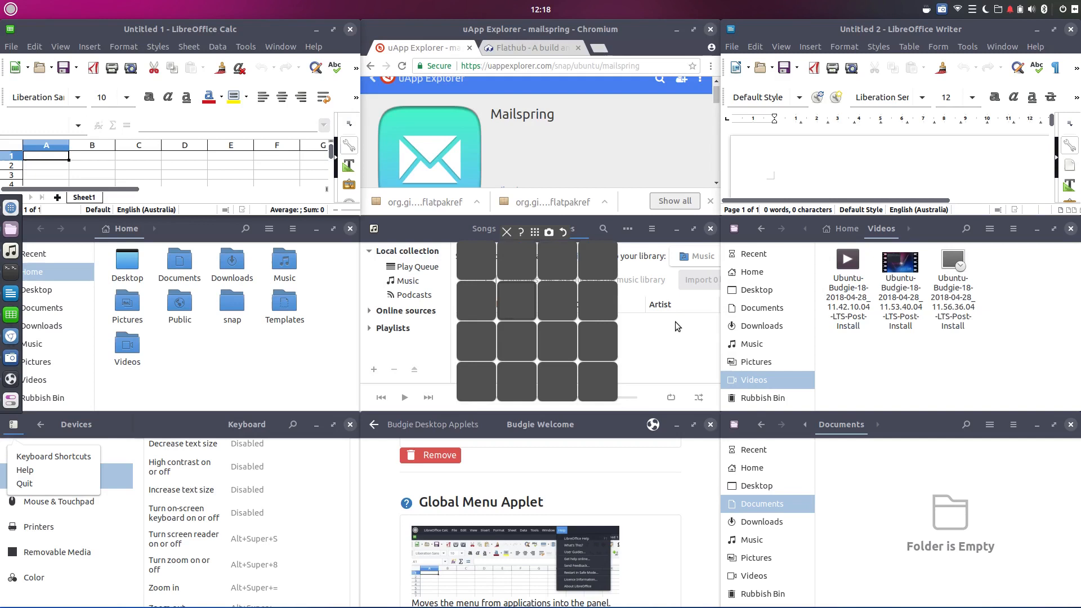
pyautogui.press('r')
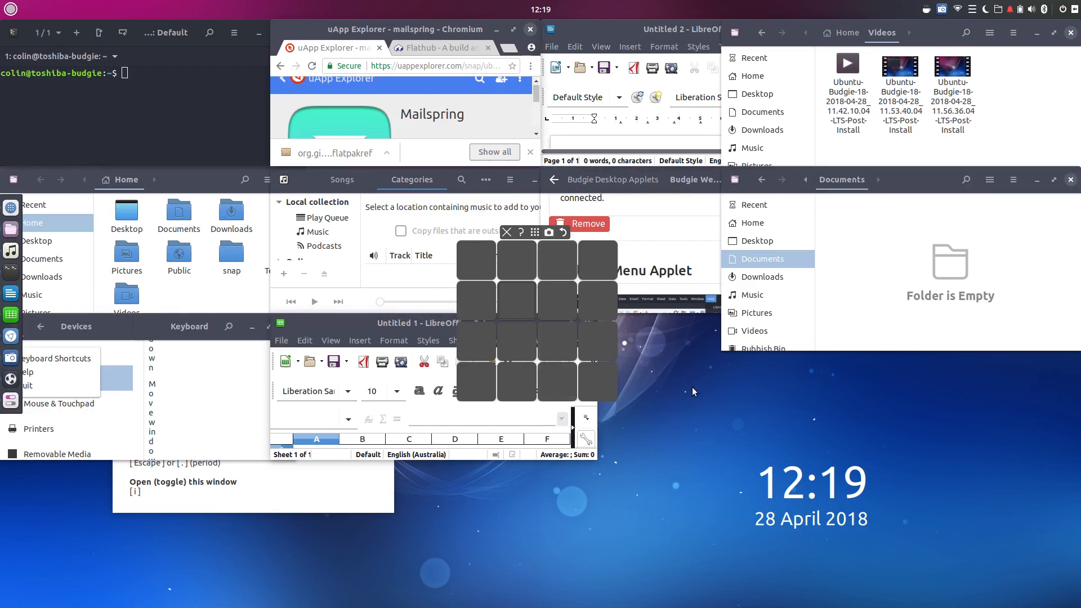
pyautogui.click(562, 232)
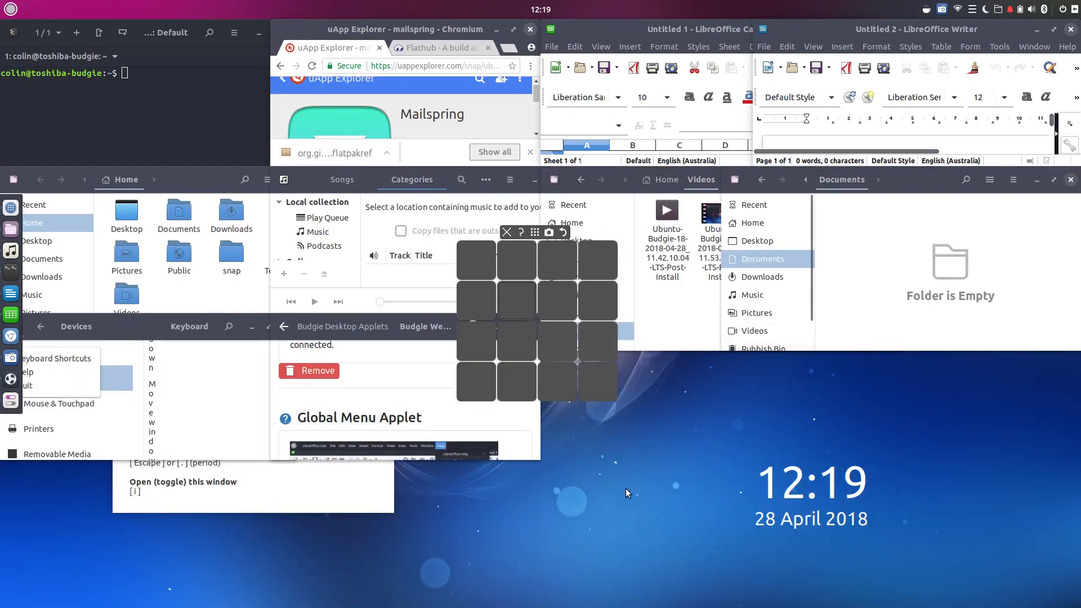
# Restore the saved layout with the grid reduced to three by three, and place the Home file manager on the middle-left tile.
pyautogui.press('Up')
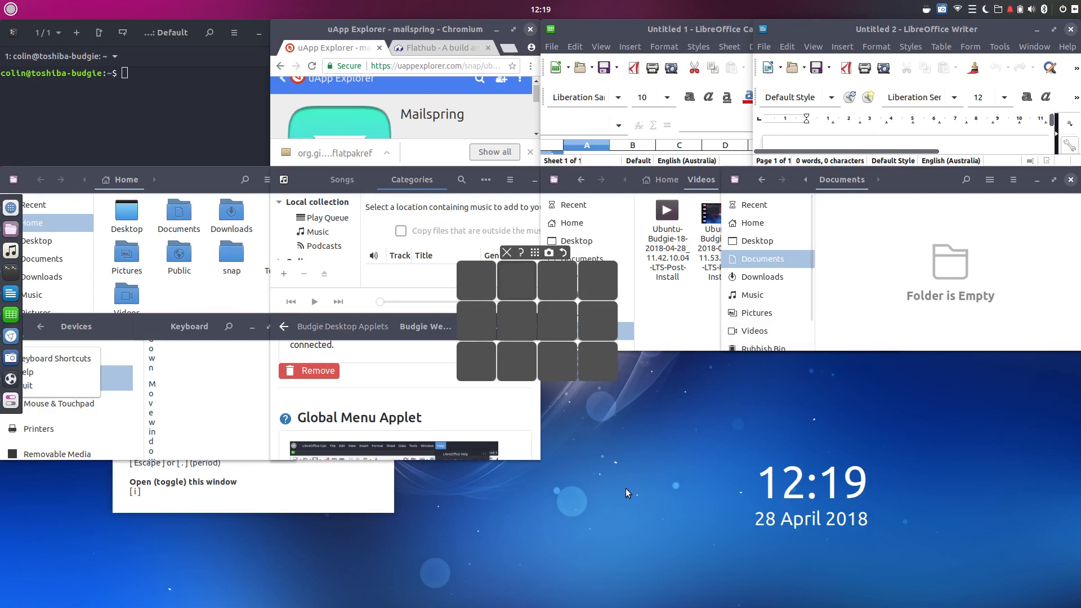
pyautogui.press('Left')
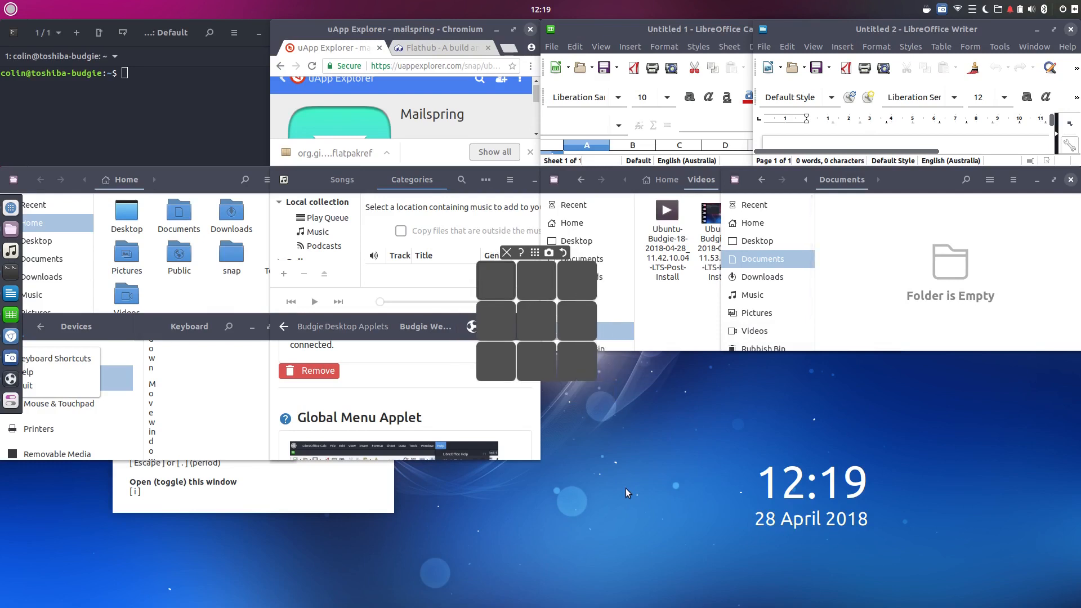
pyautogui.press('t')
pyautogui.press('t')
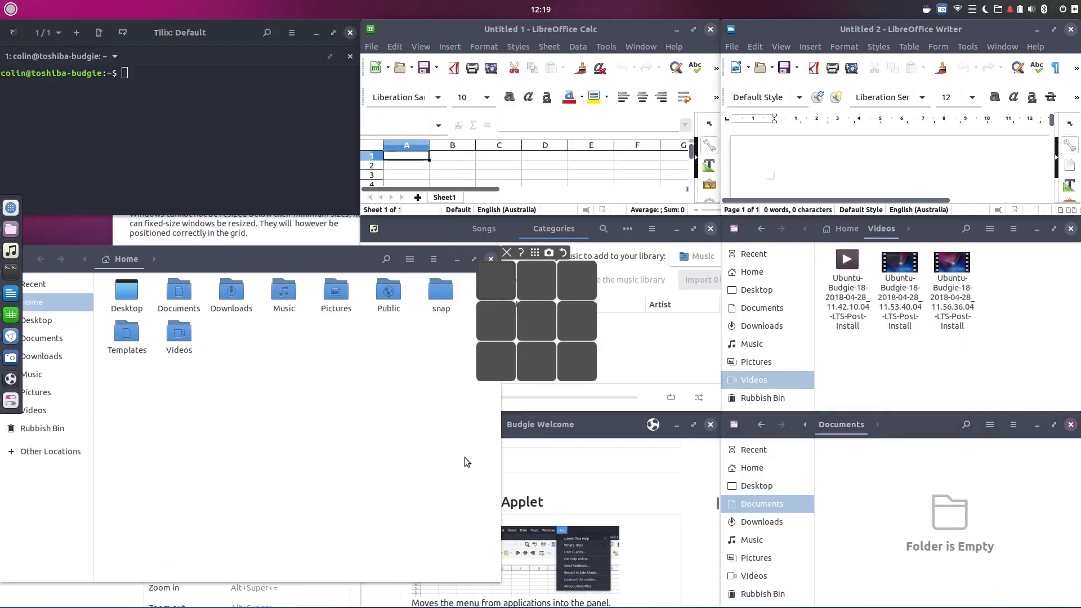
pyautogui.moveTo(285, 258); pyautogui.dragTo(234, 218)
pyautogui.click(492, 319)
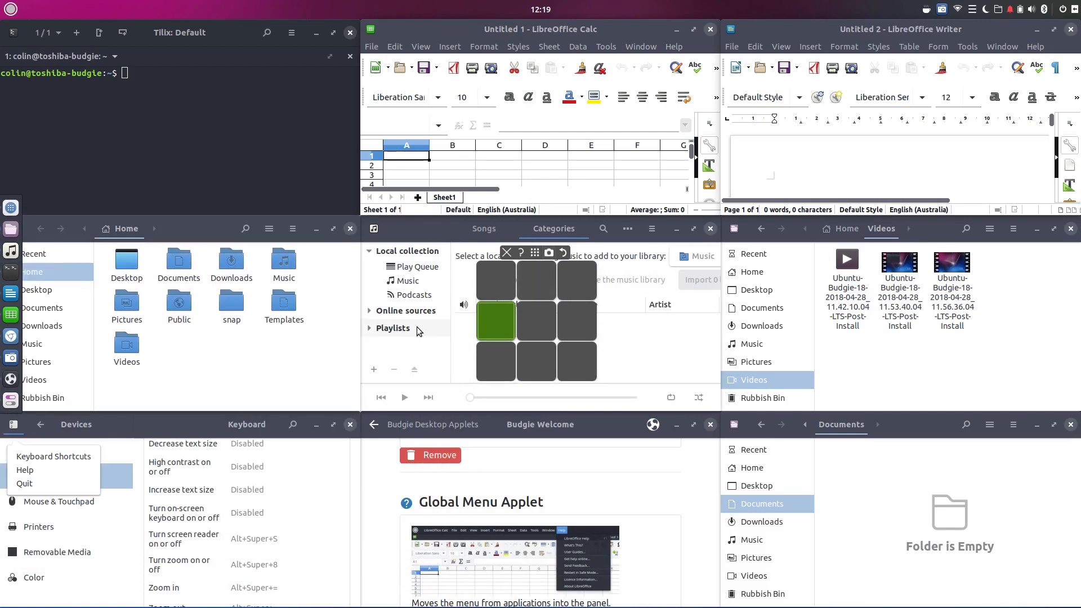
# Move the Calc, Writer, music player and Home windows out of place, and put all windows back on the three-by-three grid.
pyautogui.moveTo(640, 22); pyautogui.dragTo(197, 464)
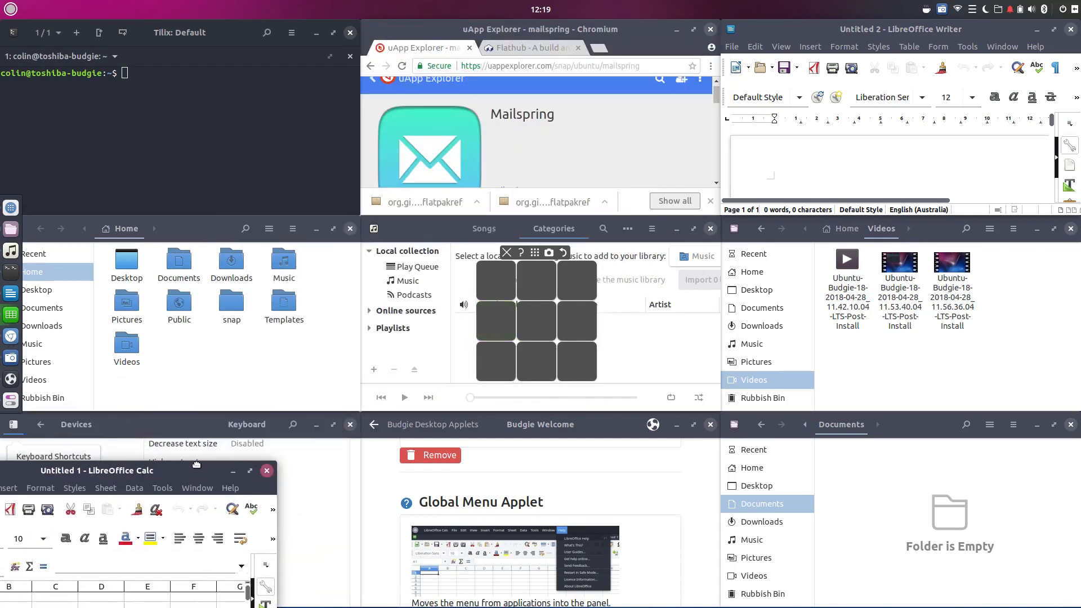
pyautogui.moveTo(966, 33); pyautogui.dragTo(433, 538)
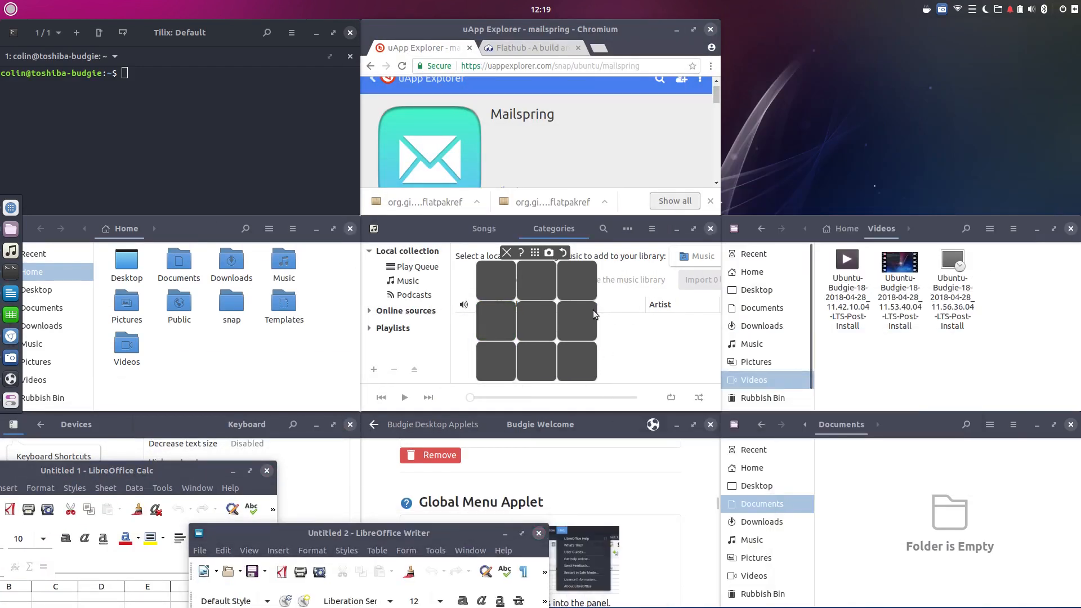
pyautogui.moveTo(444, 230); pyautogui.dragTo(884, 40)
pyautogui.moveTo(140, 239); pyautogui.dragTo(500, 113)
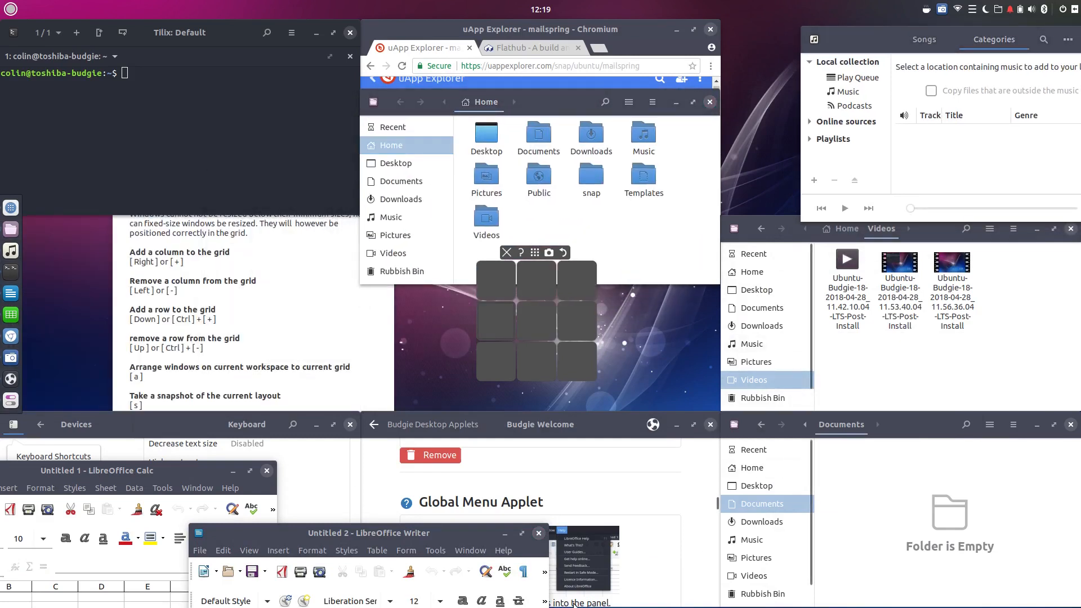
pyautogui.press('a')
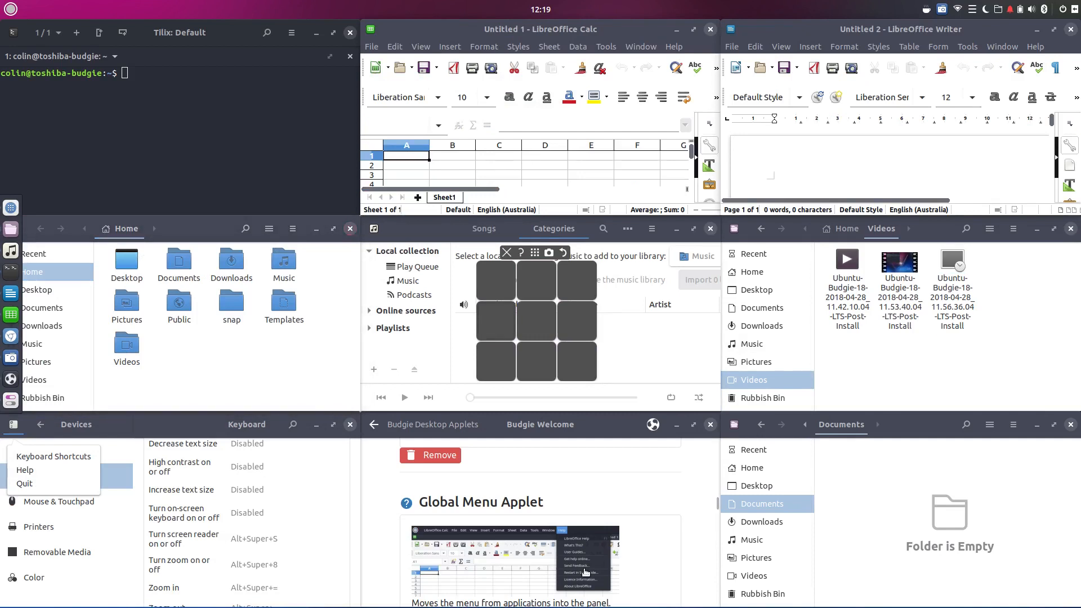
# Dismiss the Window Shuffler grid, and open and close the application menu.
pyautogui.press('super')
pyautogui.press('Escape')
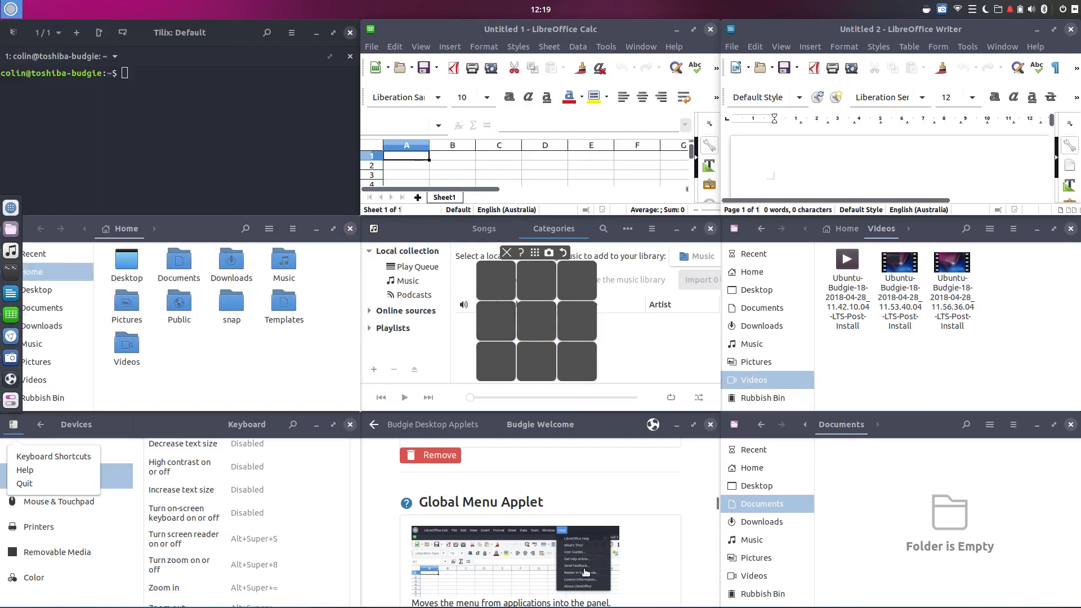
pyautogui.press('Escape')
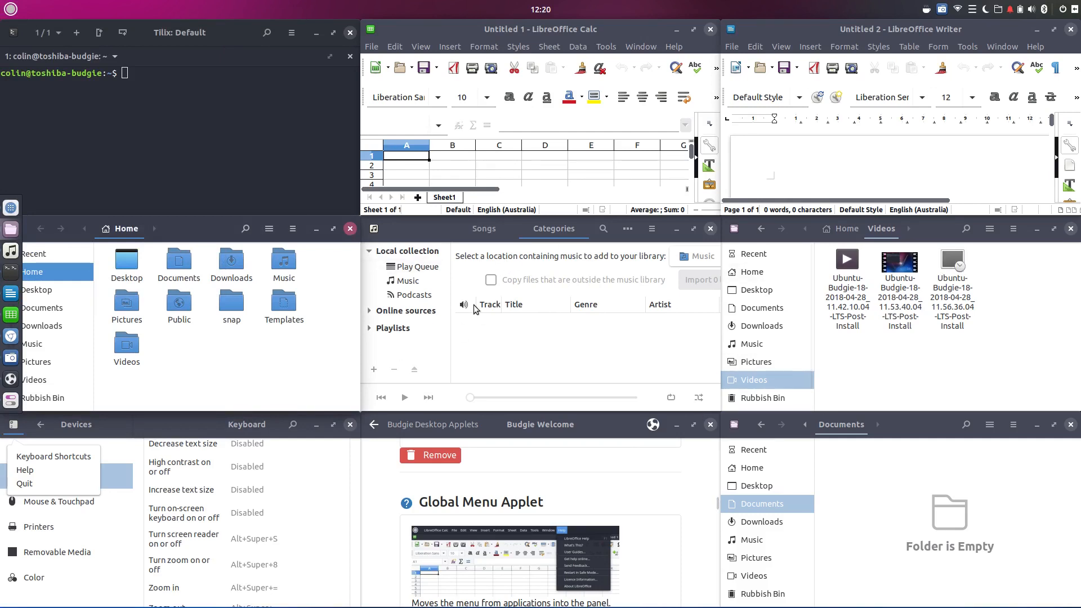
pyautogui.press('super')
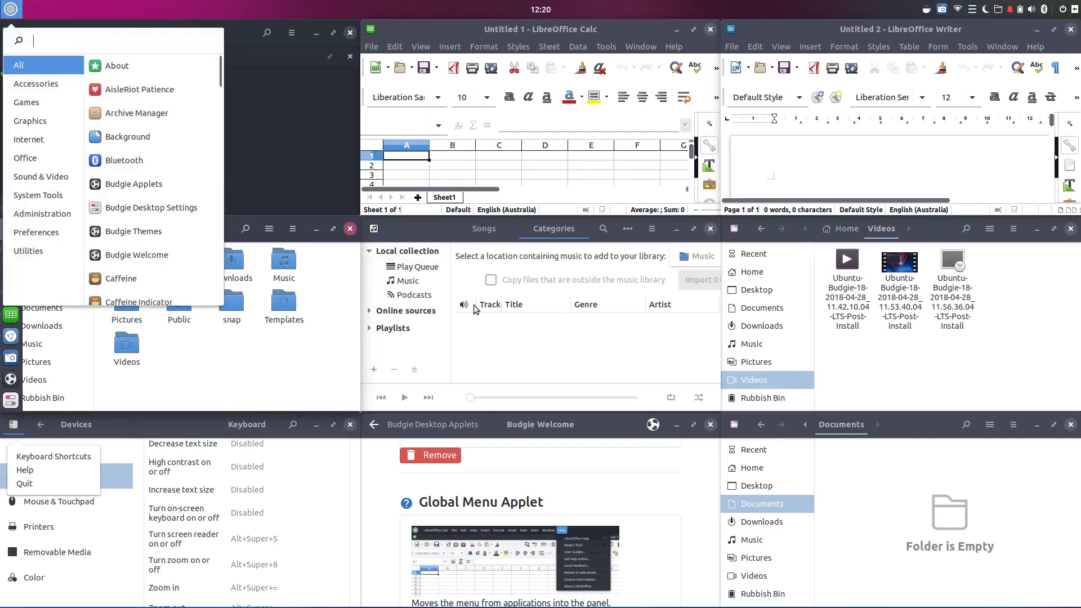
pyautogui.press('super')
# Reopen the grid with two columns and two rows, arrange all windows on it, and dismiss the grid.
pyautogui.hotkey('ctrl', 'alt', 's')
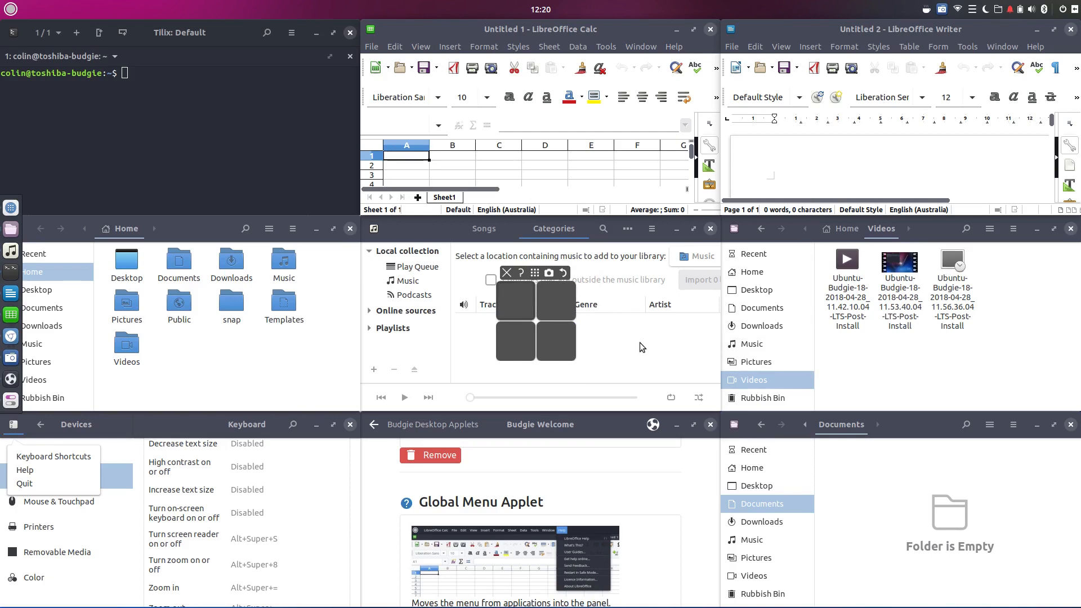
pyautogui.hotkey('ctrl', 'alt', 'w')
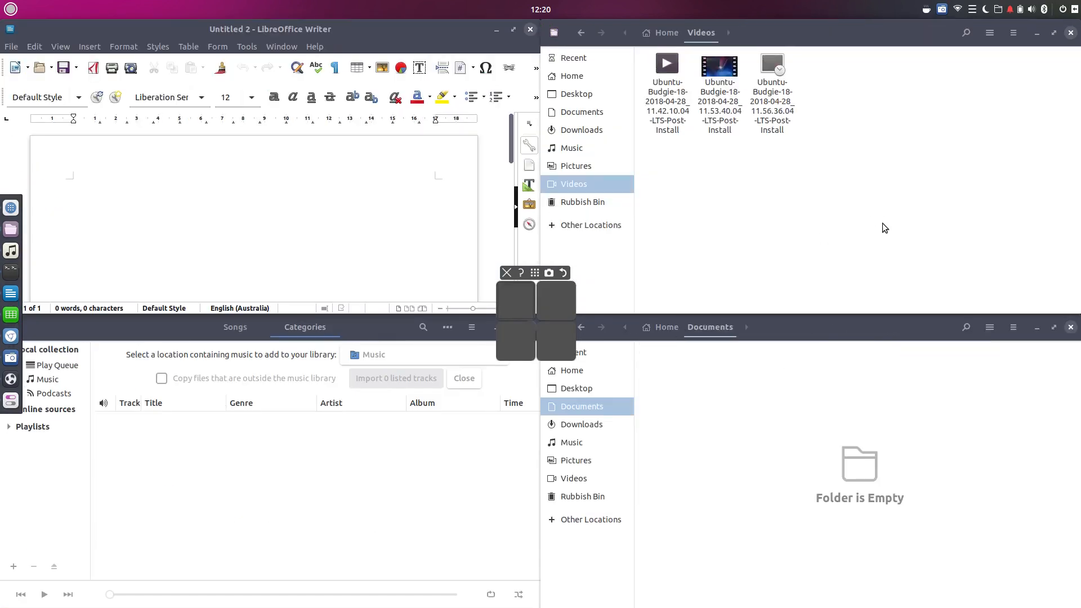
pyautogui.moveTo(363, 30)
pyautogui.mouseDown()
pyautogui.moveTo(713, 312)
pyautogui.moveTo(337, 39)
pyautogui.moveTo(362, 31)
pyautogui.mouseUp()
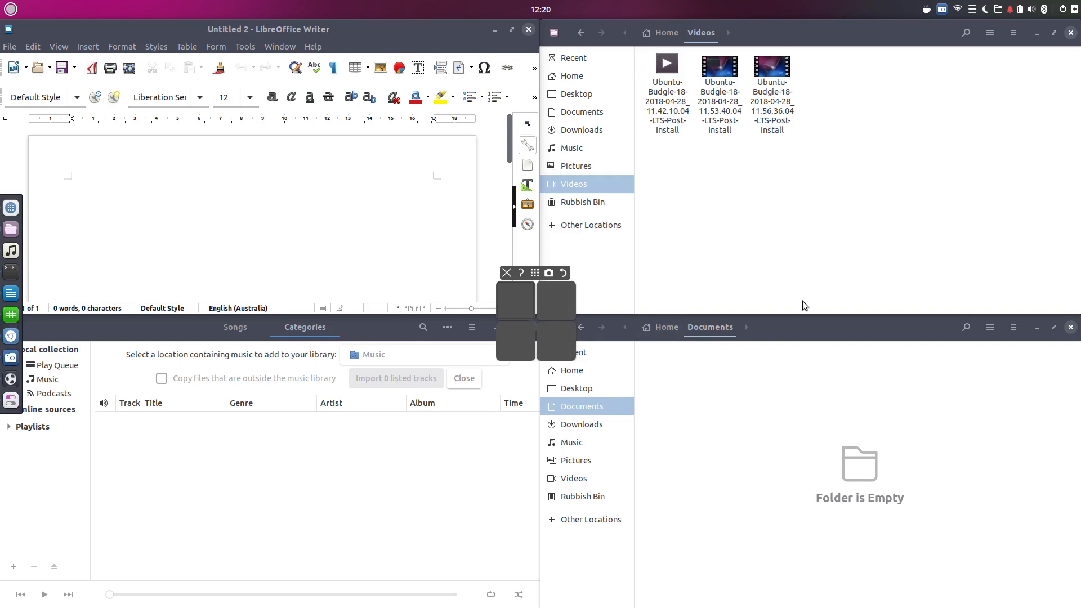
pyautogui.click(517, 296)
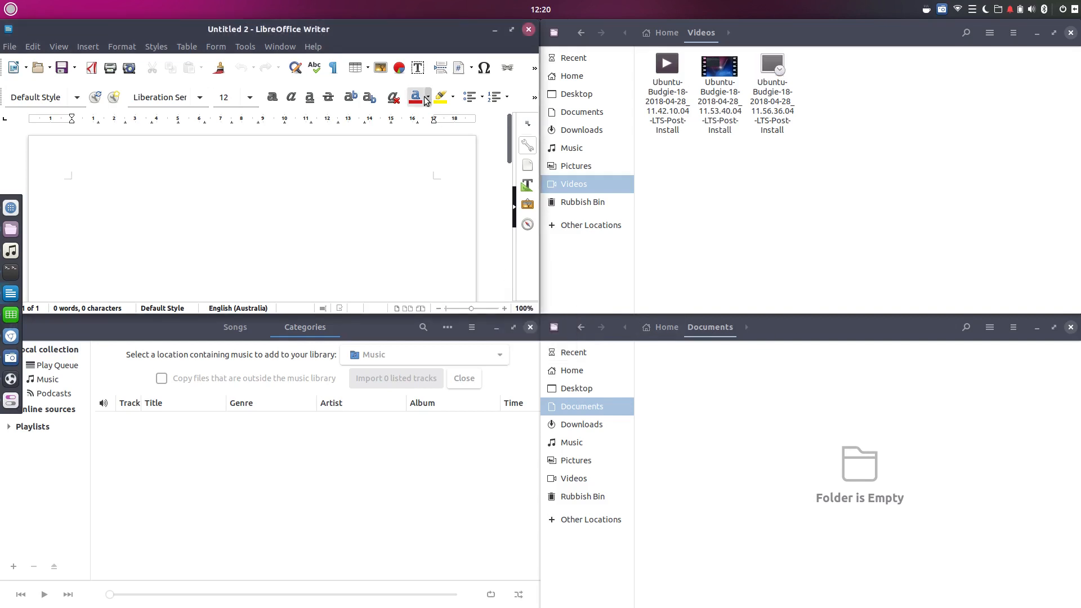
# Close all the tiled application windows, including Writer, Calc, Chromium, the file managers, the music player, Budgie Welcome and the keyboard settings.
pyautogui.click(528, 29)
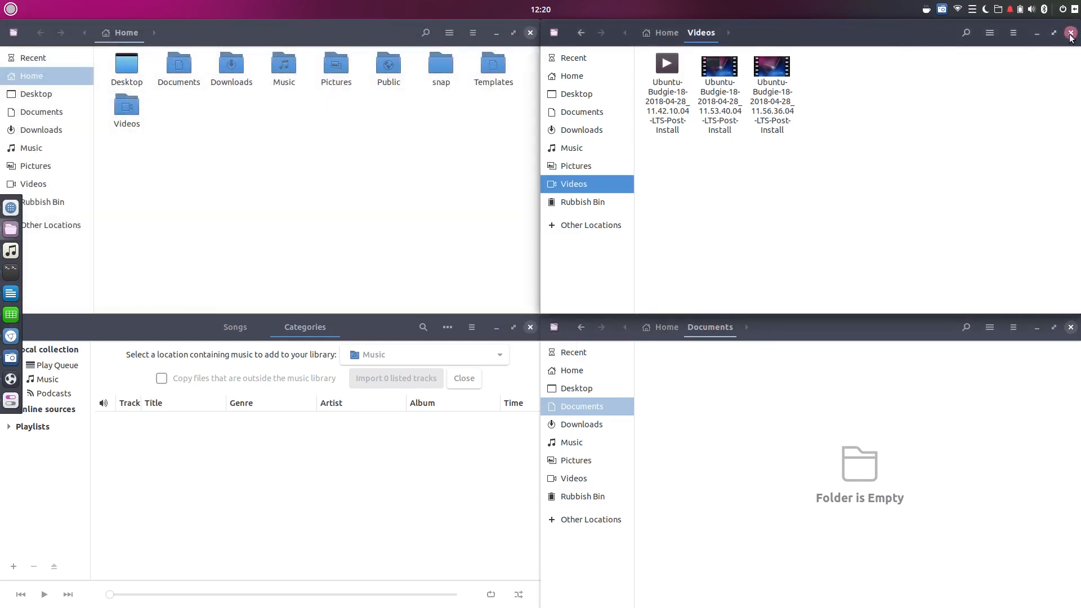
pyautogui.click(1071, 32)
pyautogui.click(530, 32)
pyautogui.click(528, 32)
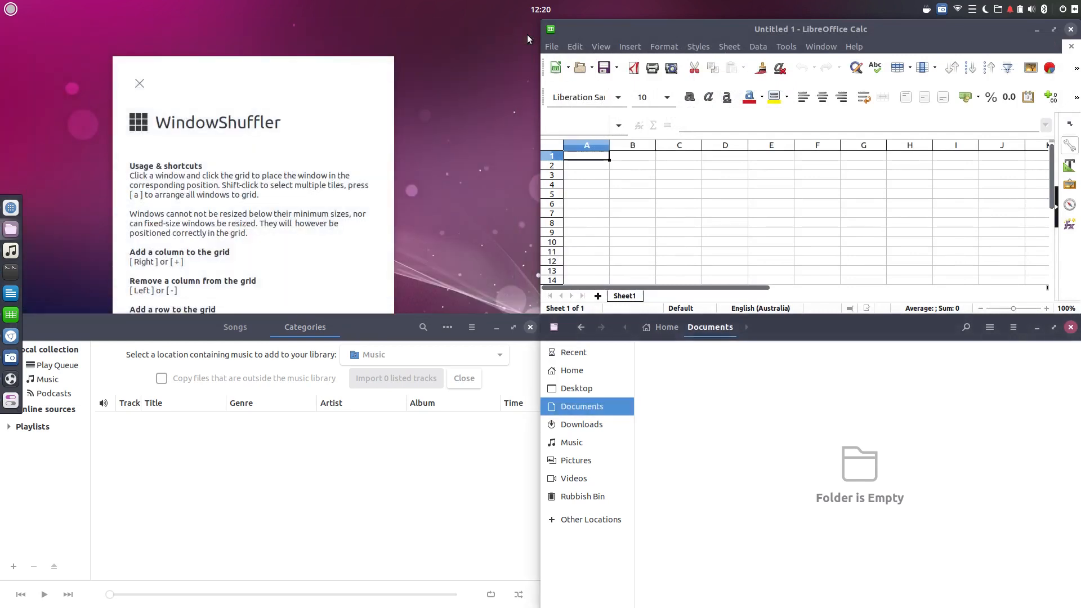
pyautogui.click(1071, 29)
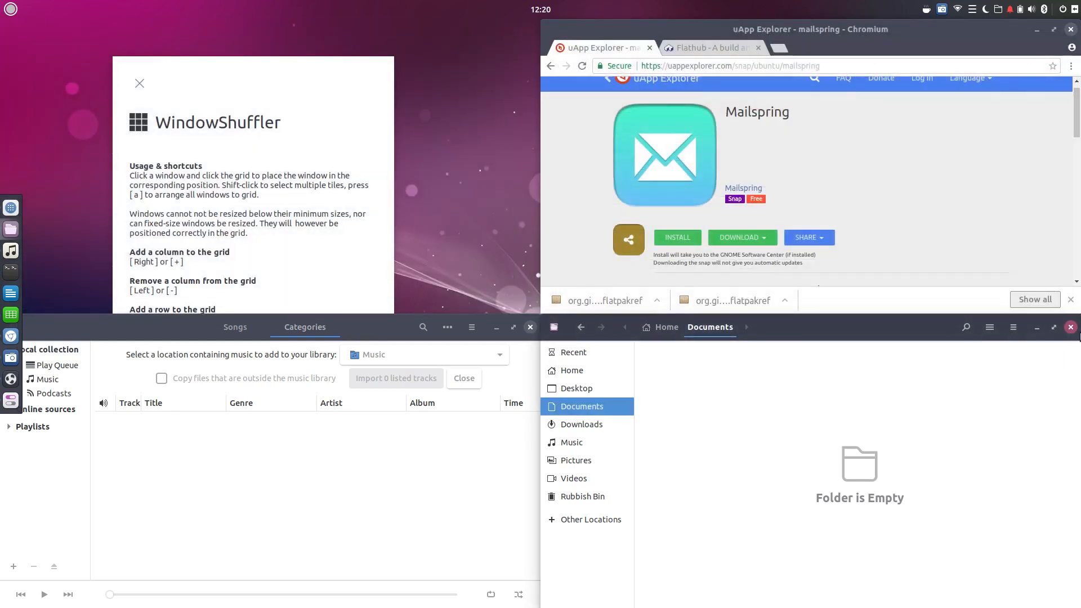
pyautogui.click(1071, 327)
pyautogui.click(1071, 30)
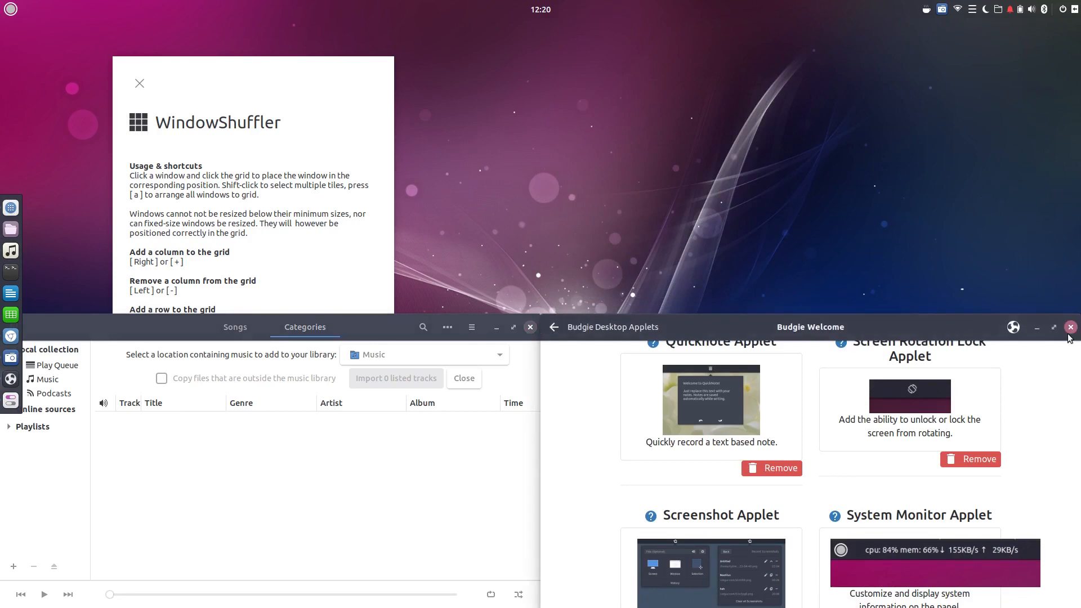
pyautogui.click(530, 327)
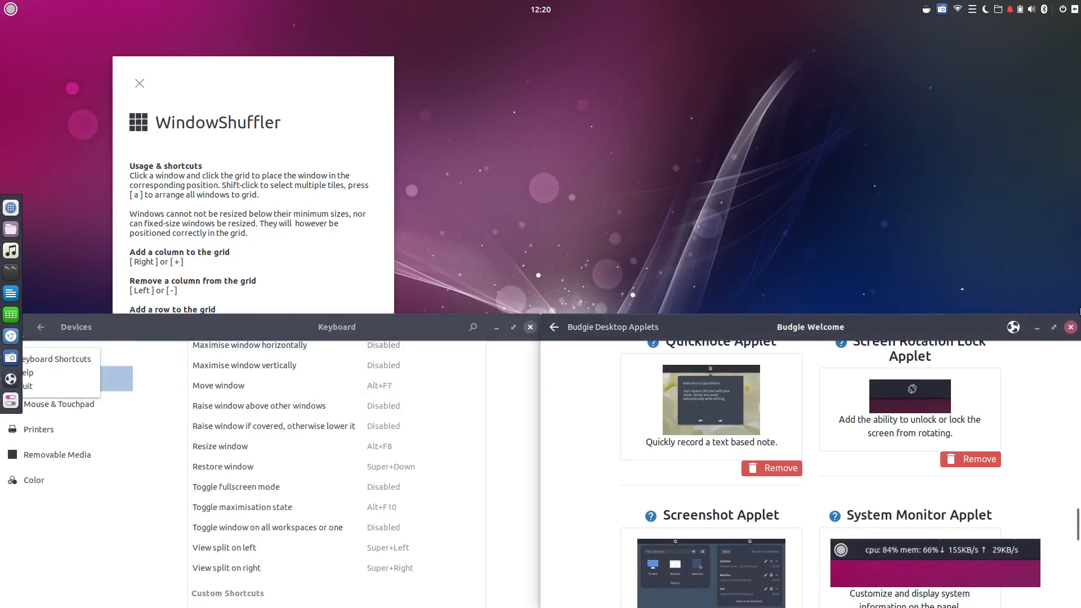
pyautogui.click(1071, 328)
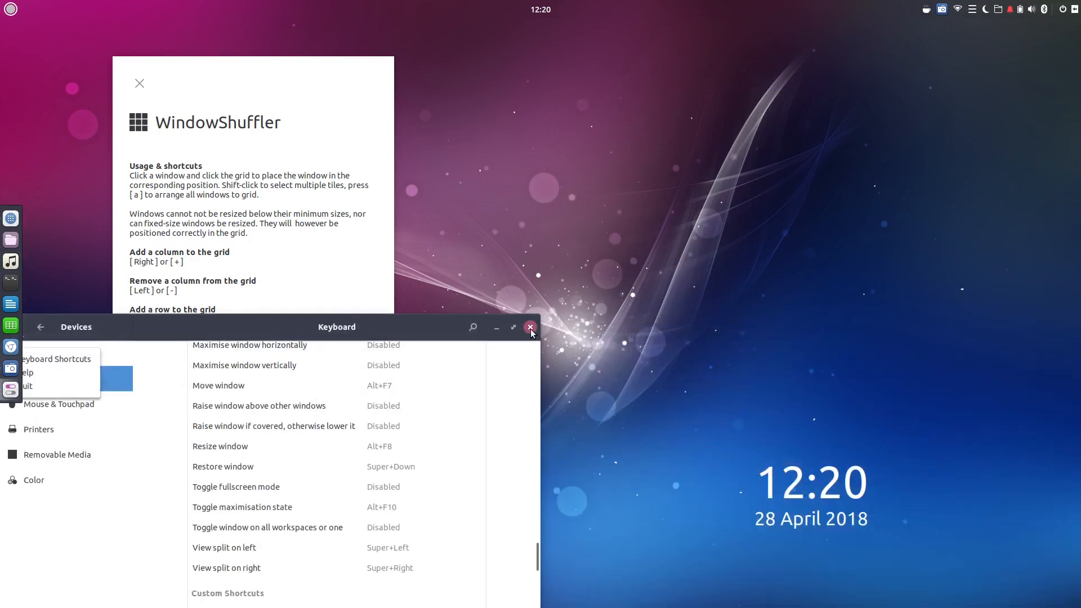
pyautogui.click(529, 327)
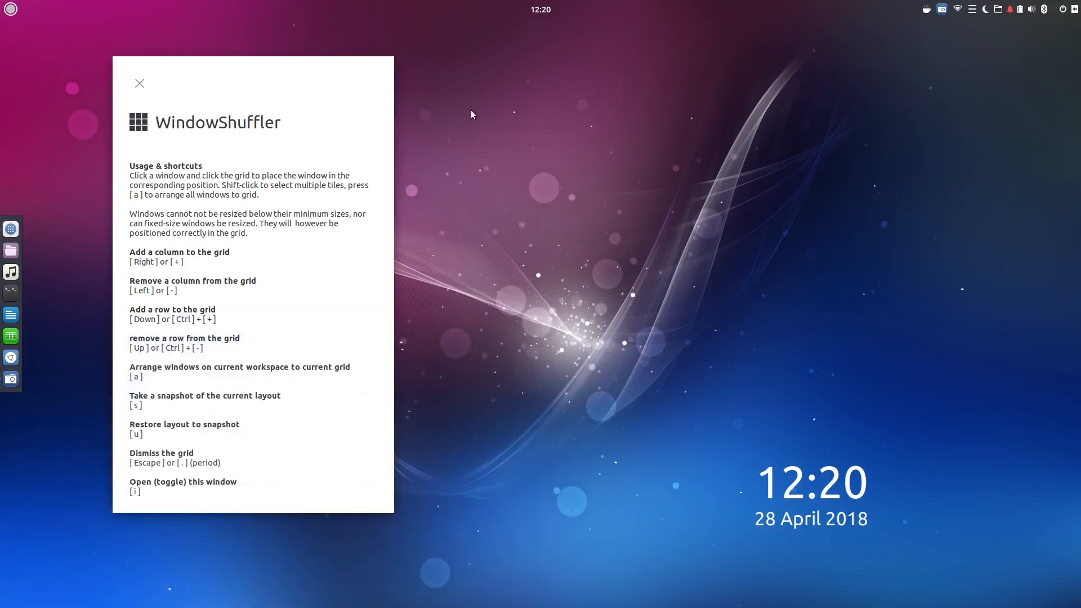
# Close the Window Shuffler help window, and try to restore the saved window layout from the reopened grid.
pyautogui.click(139, 84)
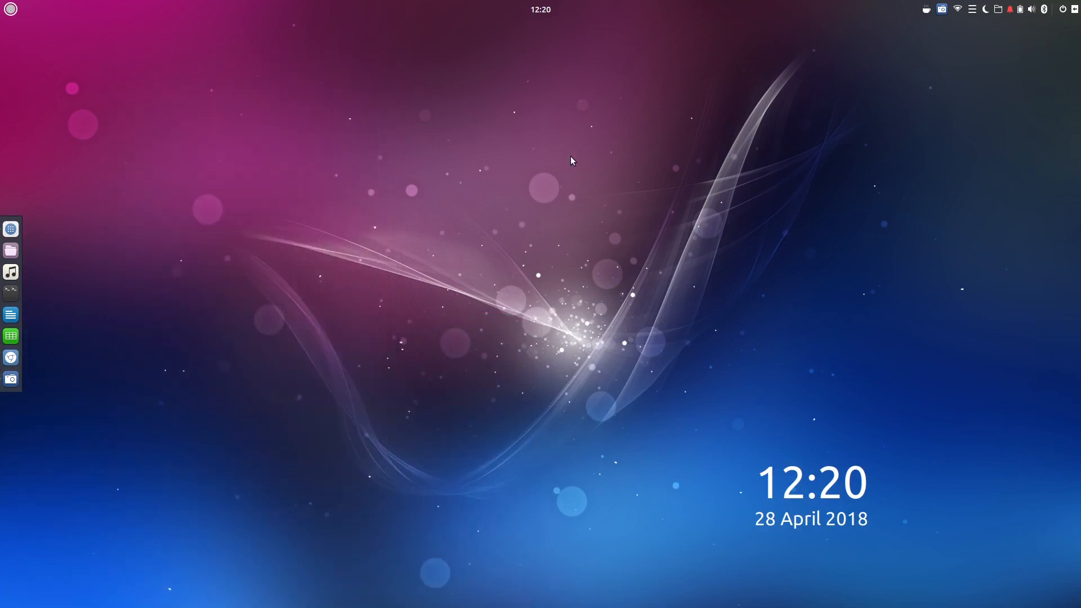
pyautogui.hotkey('ctrl', 'alt', 's')
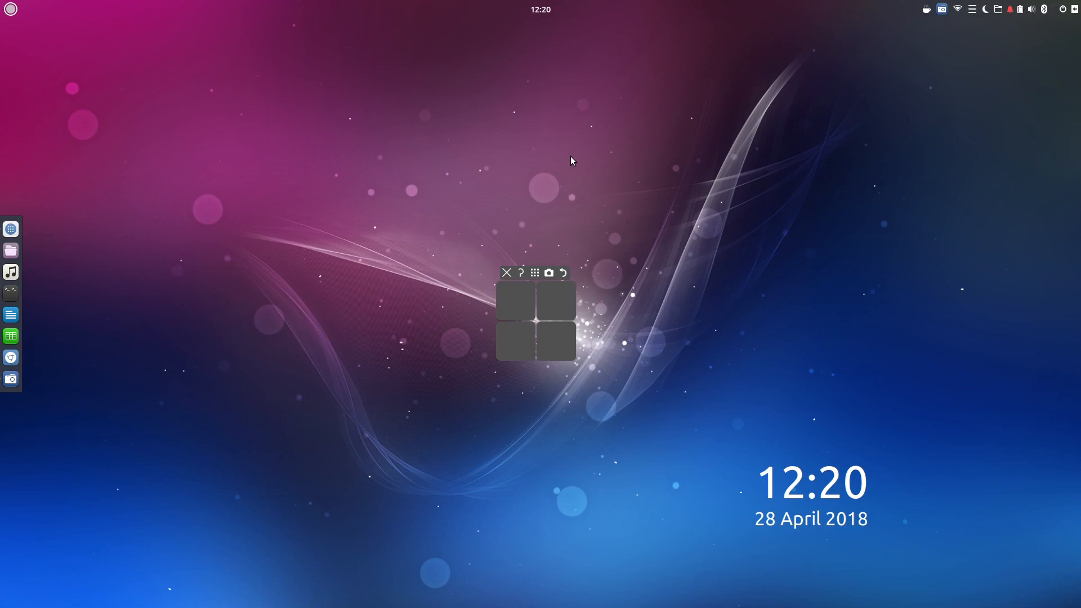
pyautogui.hotkey('ctrl', 'alt', 'r')
pyautogui.hotkey('ctrl', 'alt', 'r')
pyautogui.hotkey('ctrl', 'alt', 'r')
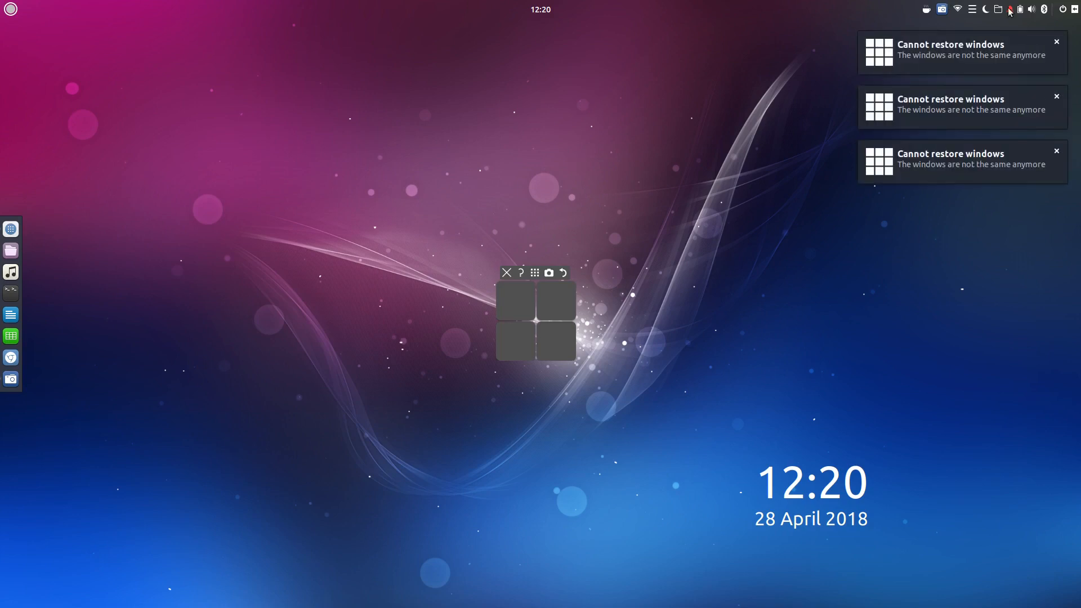
# Dismiss all the window restore notifications and close the Window Shuffler grid.
pyautogui.click(1057, 42)
pyautogui.click(1057, 96)
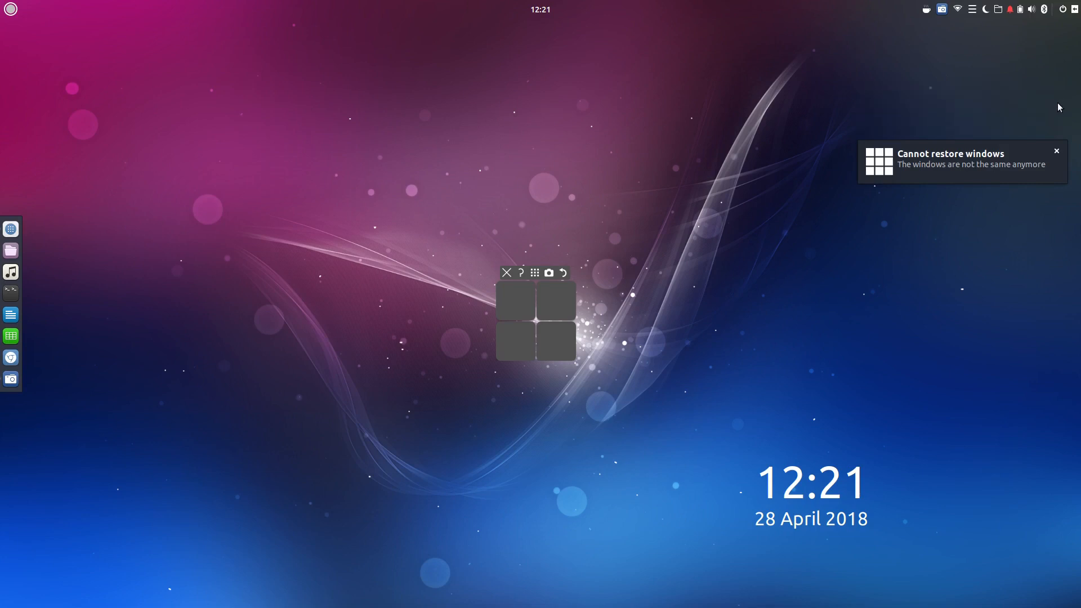
pyautogui.click(1057, 151)
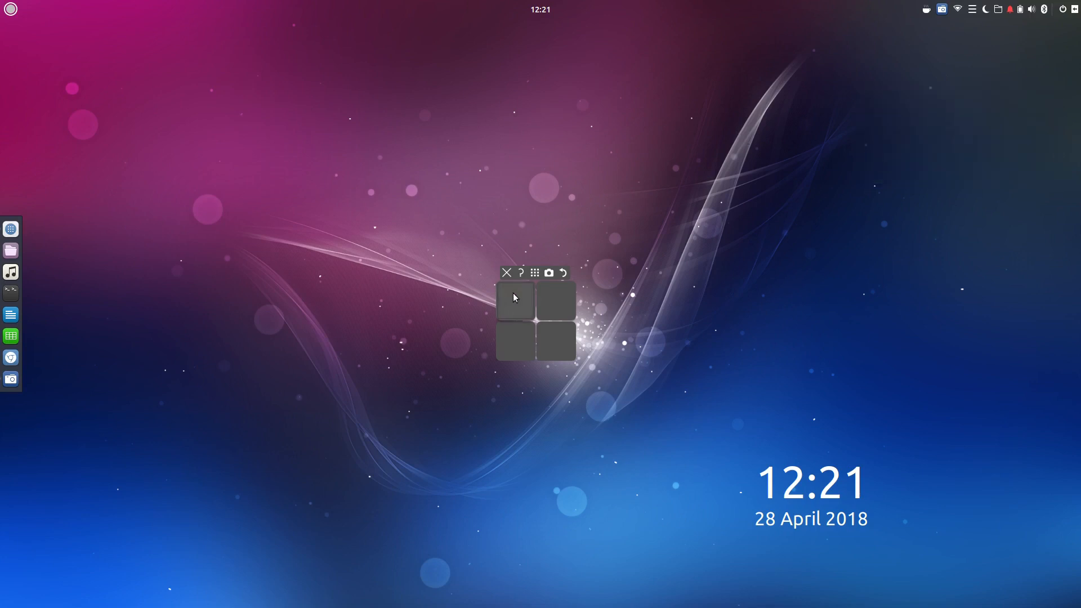
pyautogui.click(507, 272)
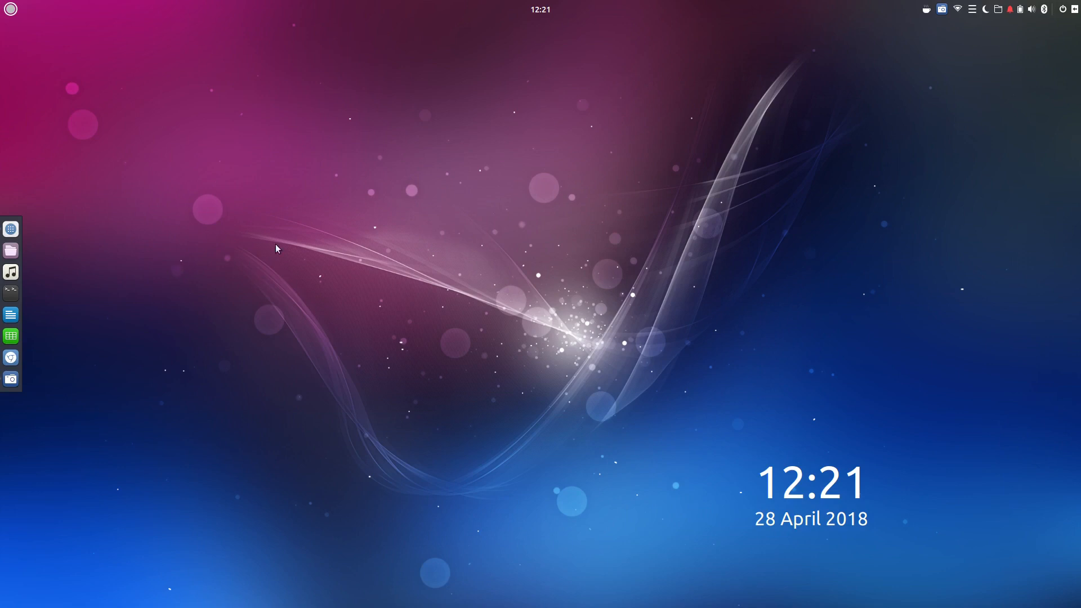
# Clear all unread notifications in the notification sidebar, and close the sidebar.
pyautogui.click(1010, 10)
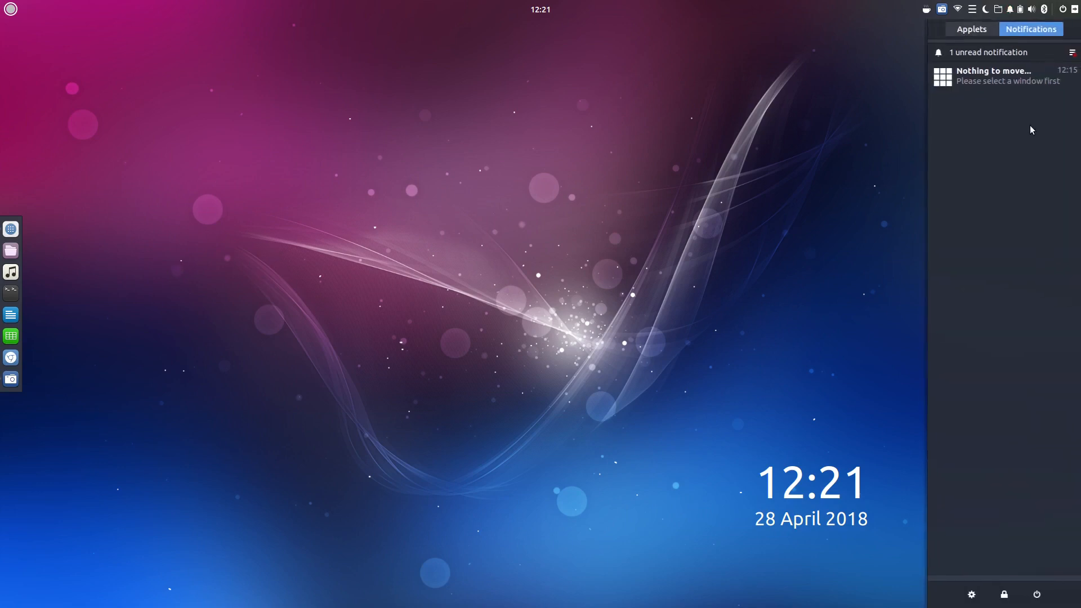
pyautogui.click(1072, 53)
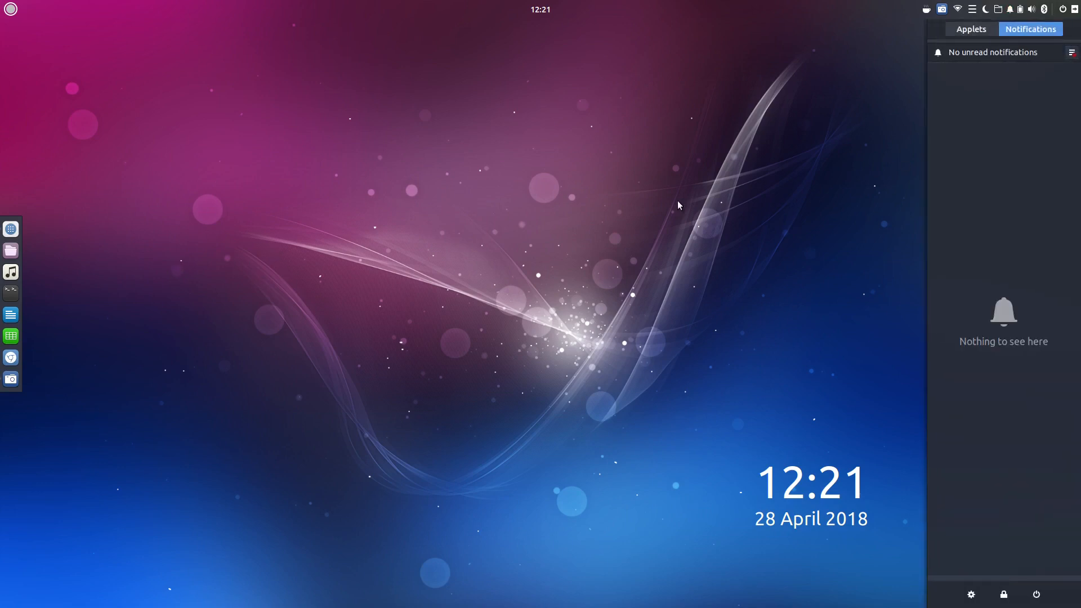
pyautogui.click(673, 194)
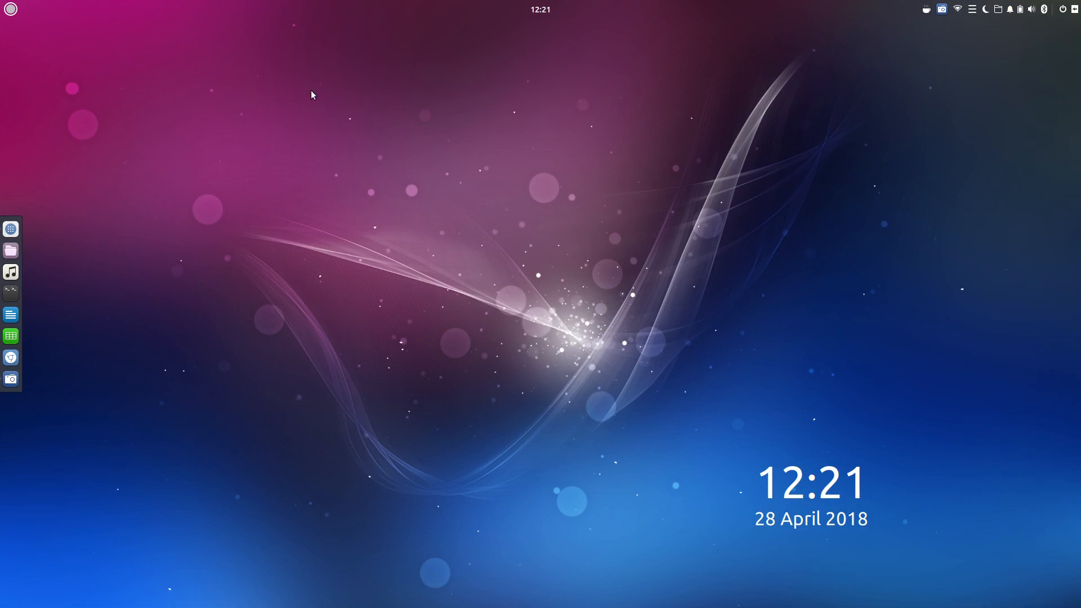
pyautogui.click(13, 11)
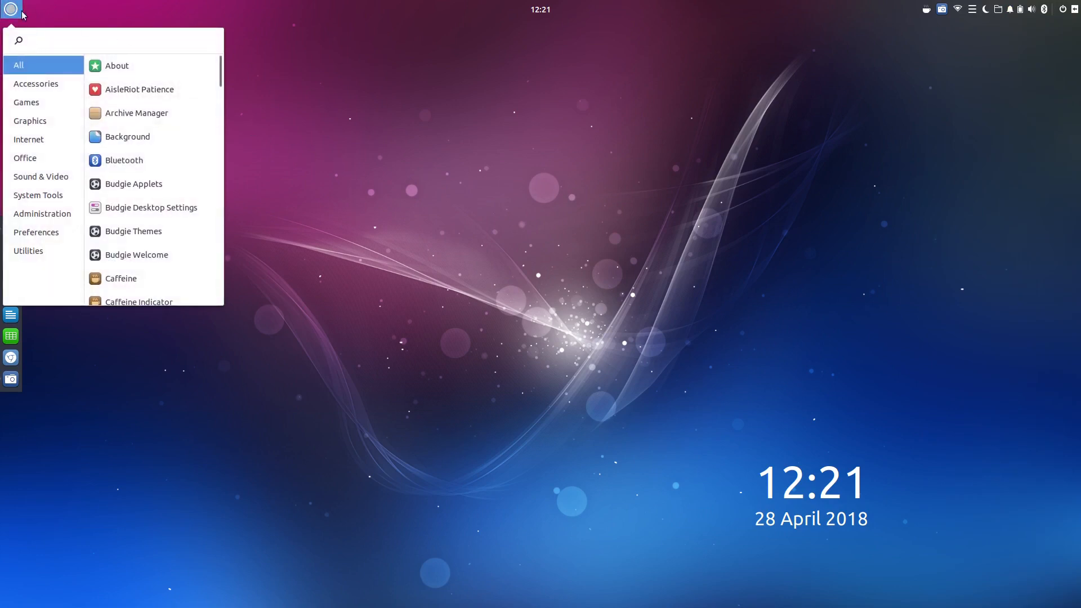
pyautogui.click(16, 17)
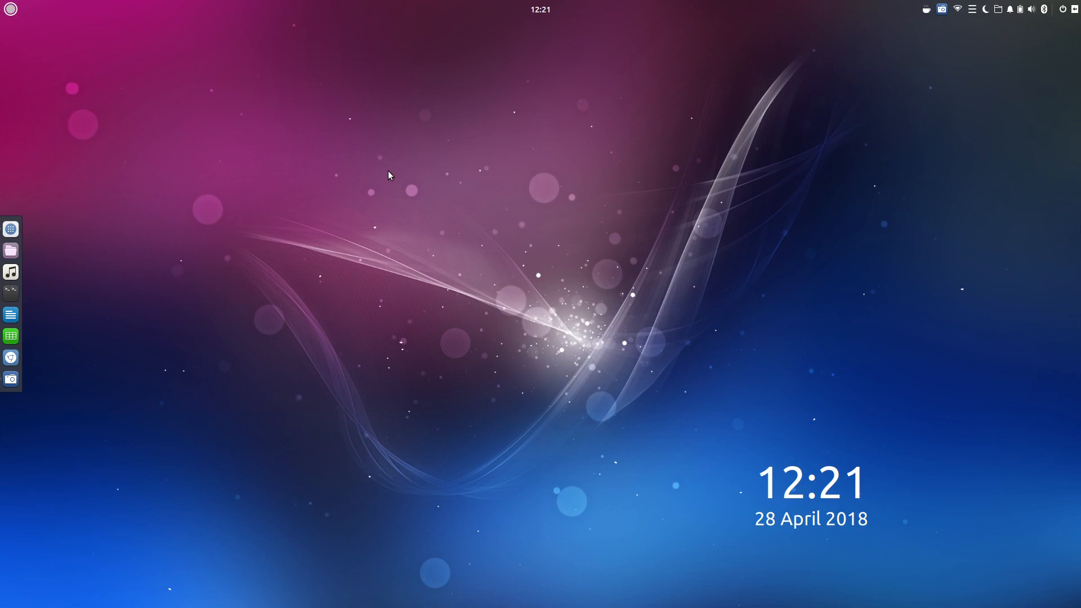